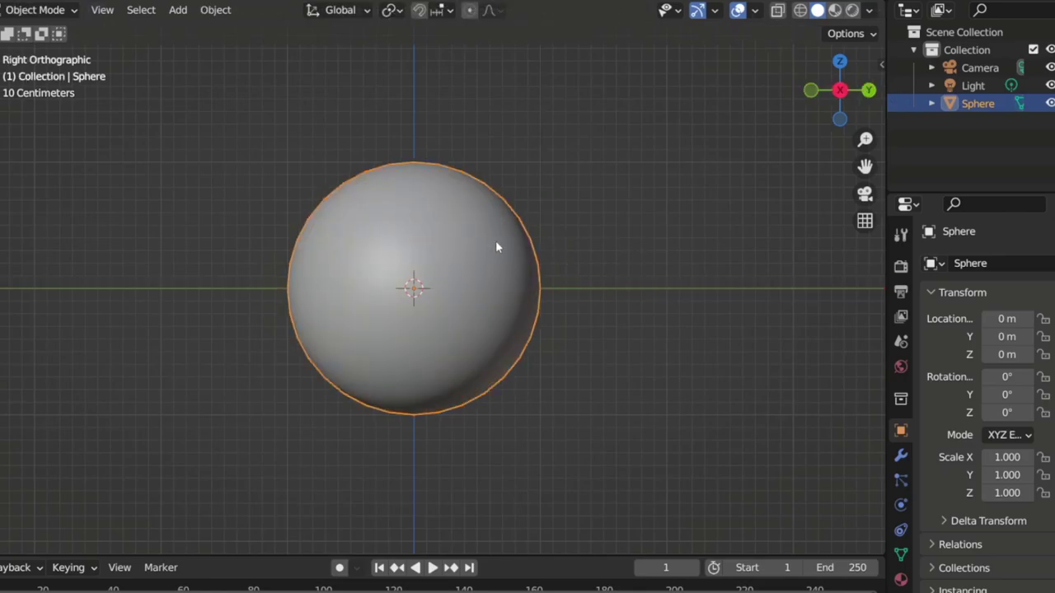
# Add a small cube below and in front of the sphere and stretch it vertically
pyautogui.click(387, 272)
pyautogui.press('s')
pyautogui.click(500, 295)
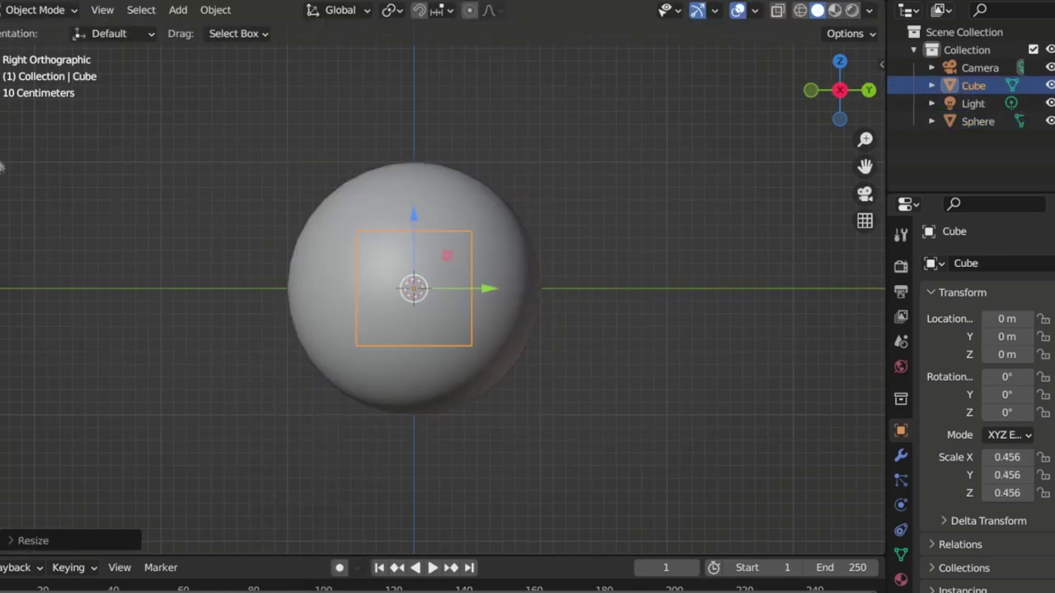
pyautogui.moveTo(414, 336); pyautogui.dragTo(347, 412)
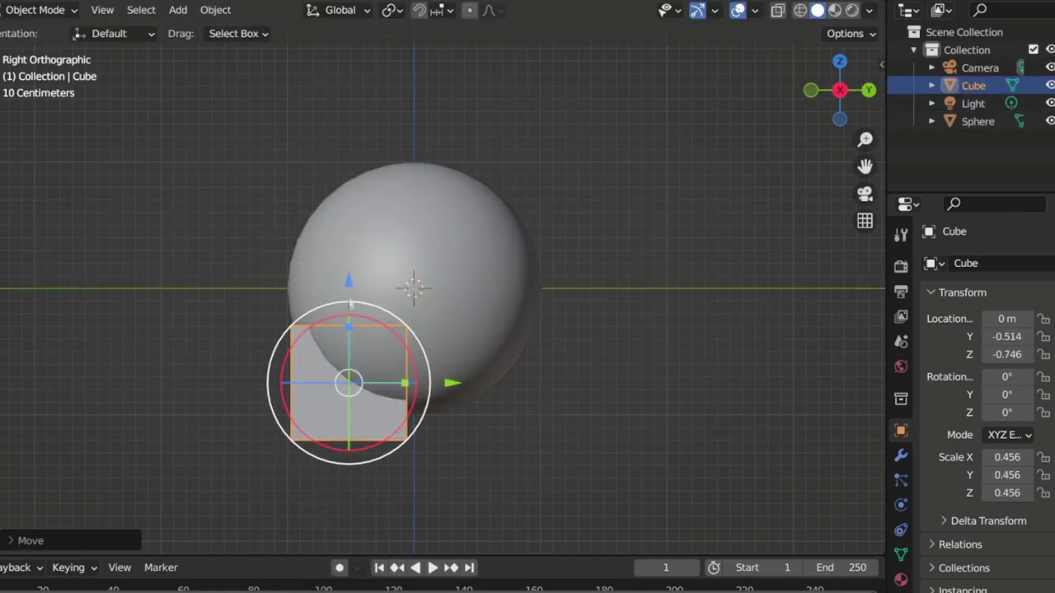
pyautogui.press('s')
pyautogui.press('z')
pyautogui.click(354, 272)
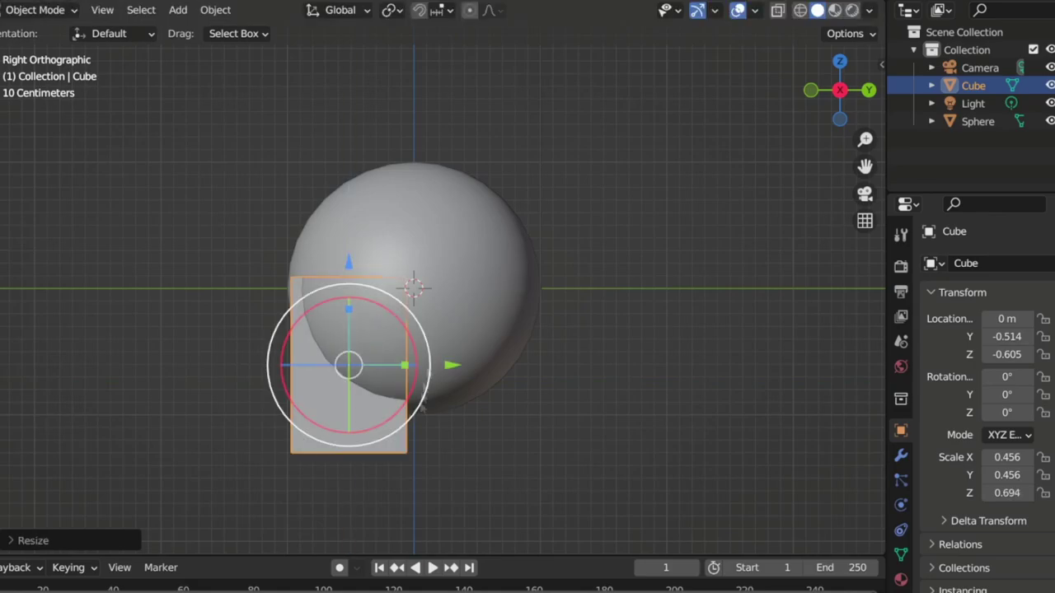
# In Edit Mode, widen the cube's selected base along X with S X
pyautogui.press('Tab')
pyautogui.moveTo(354, 272); pyautogui.dragTo(461, 462, button='middle')
pyautogui.press('s')
pyautogui.press('x')
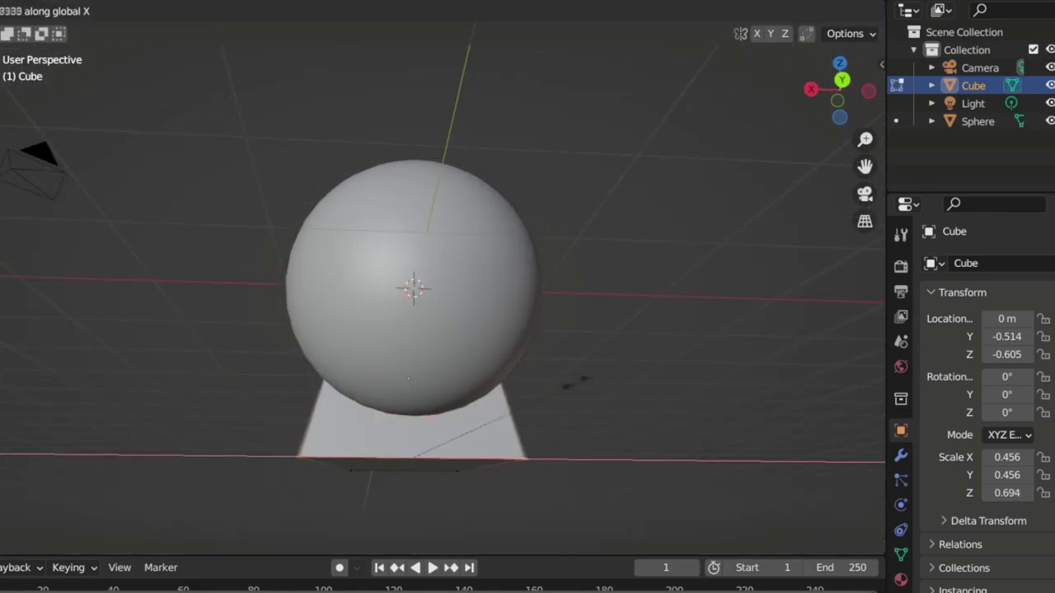
pyautogui.click(542, 400)
pyautogui.moveTo(542, 400); pyautogui.dragTo(414, 426, button='middle')
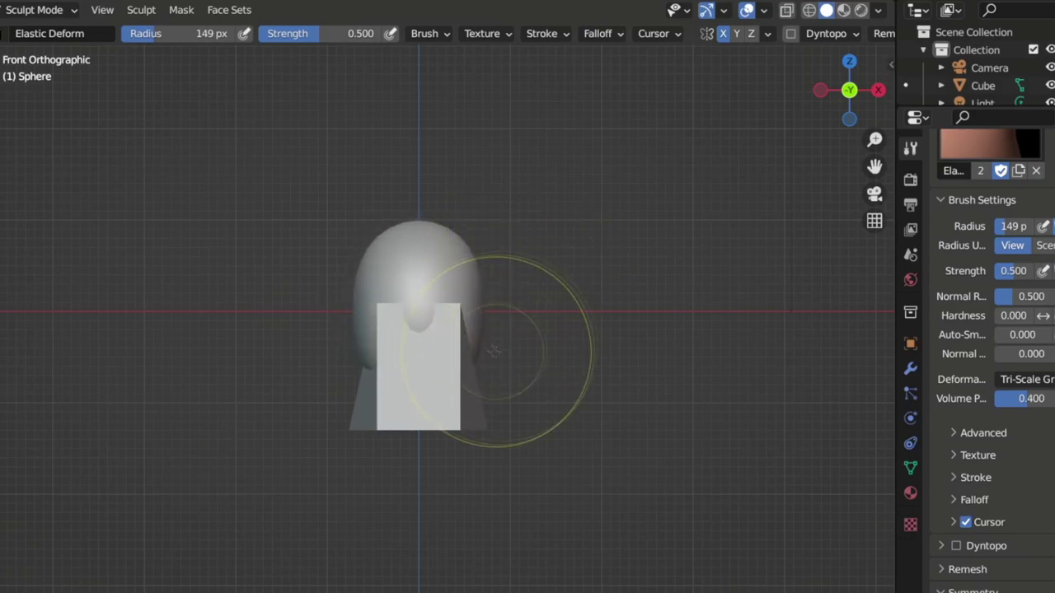
# Stretch the sphere into a taller, narrower egg above the box, checking it from several angles
pyautogui.moveTo(581, 280); pyautogui.dragTo(480, 248, button='middle')
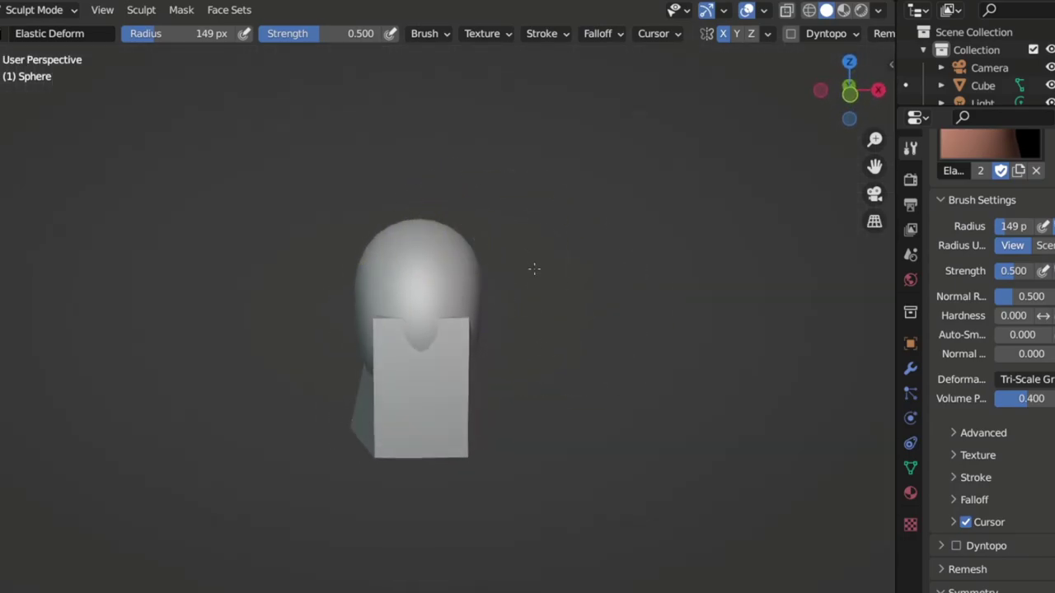
pyautogui.moveTo(534, 268); pyautogui.dragTo(448, 448, button='middle')
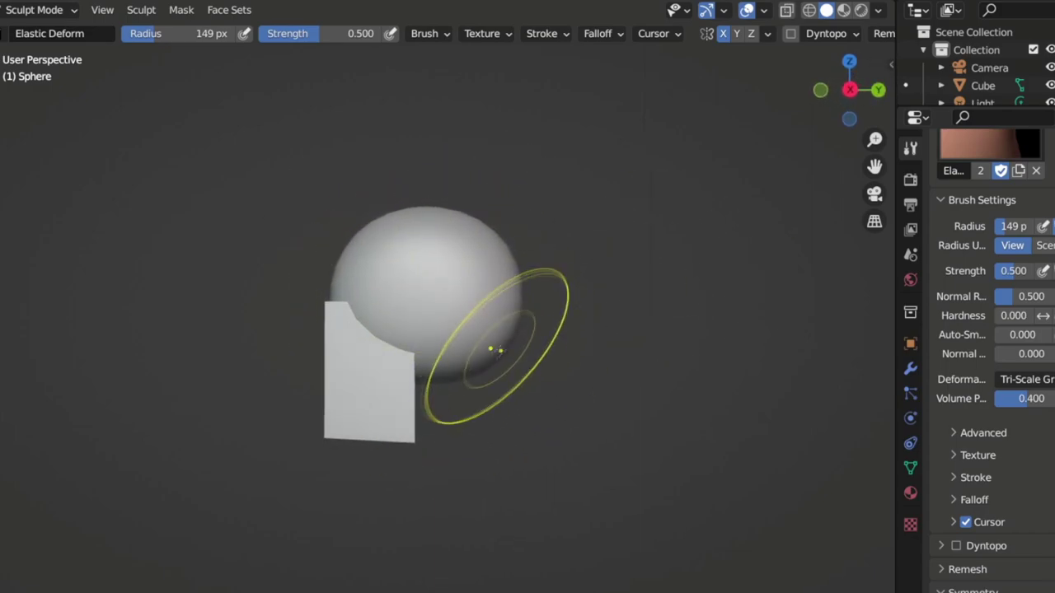
pyautogui.moveTo(453, 363)
pyautogui.mouseDown(button='middle')
pyautogui.moveTo(664, 323)
pyautogui.moveTo(295, 332)
pyautogui.moveTo(666, 372)
pyautogui.moveTo(563, 294)
pyautogui.mouseUp(button='middle')
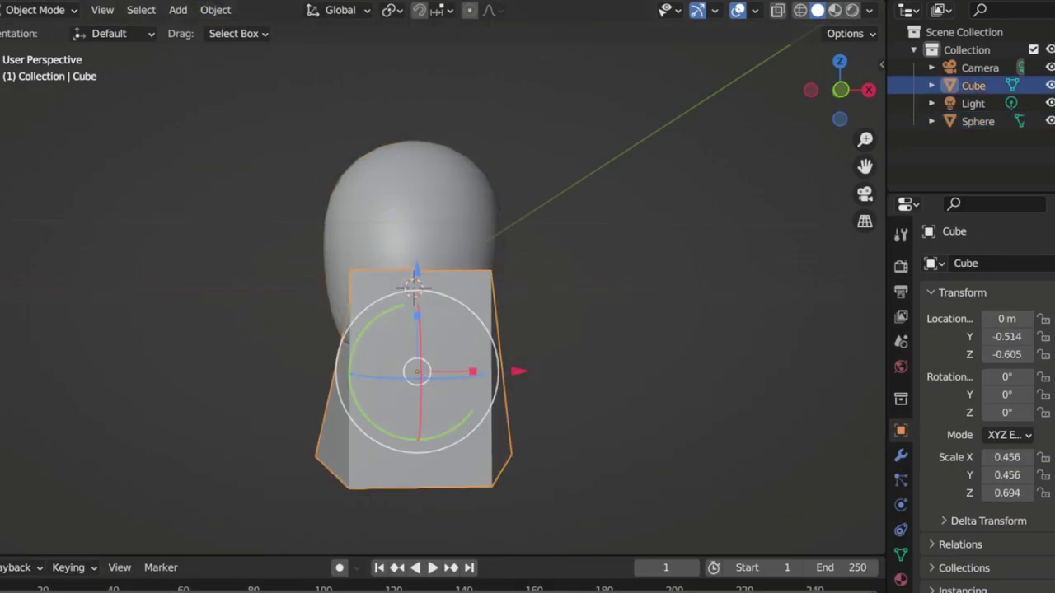
# In Edit Mode, rescale the jaw box along Z, then along X from front view
pyautogui.press('Tab')
pyautogui.press('s')
pyautogui.press('z')
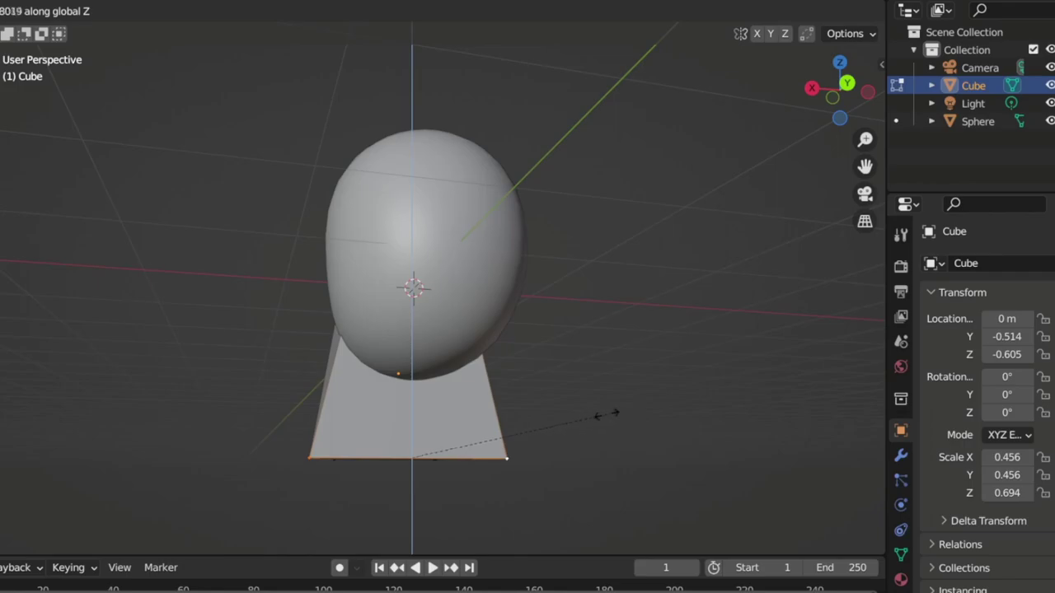
pyautogui.click(555, 393)
pyautogui.press('KP_1')
pyautogui.press('s')
pyautogui.press('x')
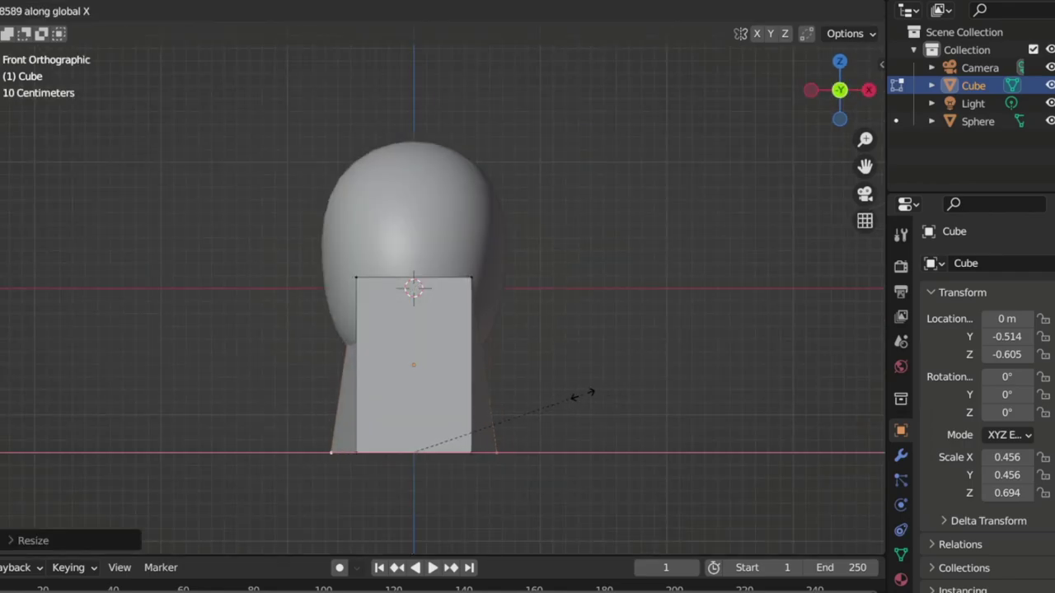
pyautogui.click(582, 394)
pyautogui.moveTo(582, 394); pyautogui.dragTo(412, 284, button='middle')
# Add a Subdivision Surface modifier and two loop cuts around the box
pyautogui.click(901, 456)
pyautogui.click(955, 263)
pyautogui.click(622, 575)
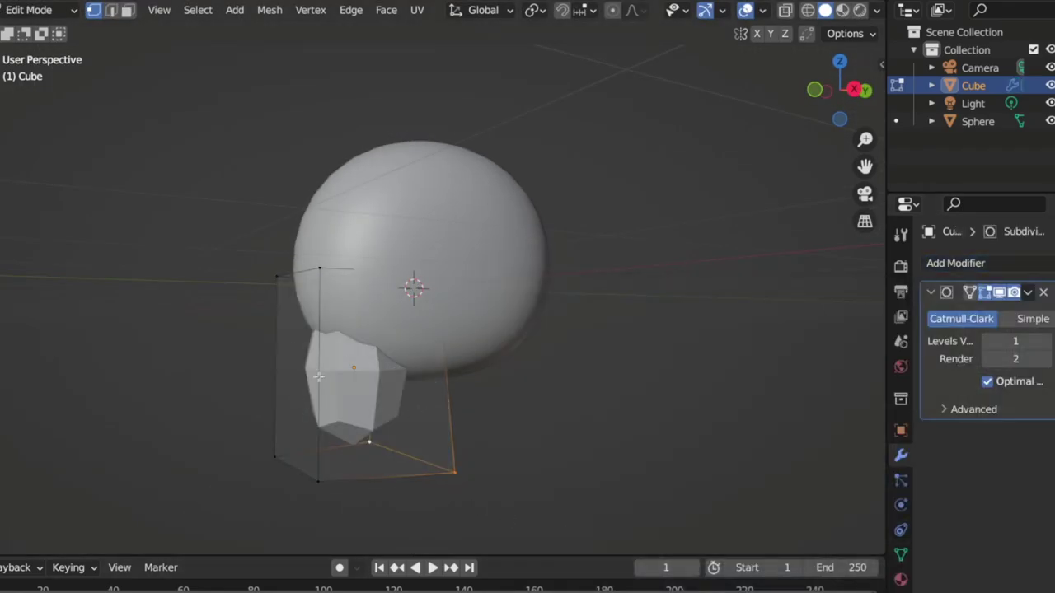
pyautogui.hotkey('ctrl', 'r')
pyautogui.click(317, 378)
pyautogui.click(334, 461)
pyautogui.moveTo(333, 461)
pyautogui.mouseDown(button='middle')
pyautogui.moveTo(462, 322)
pyautogui.moveTo(418, 348)
pyautogui.moveTo(563, 369)
pyautogui.mouseUp(button='middle')
pyautogui.hotkey('ctrl', 'r')
pyautogui.click(466, 321)
pyautogui.click(445, 313)
# Raise the selected edge of the box along Z
pyautogui.moveTo(484, 367)
pyautogui.mouseDown(button='middle')
pyautogui.moveTo(495, 396)
pyautogui.moveTo(462, 367)
pyautogui.mouseUp(button='middle')
pyautogui.press('g')
pyautogui.press('z')
pyautogui.click(487, 405)
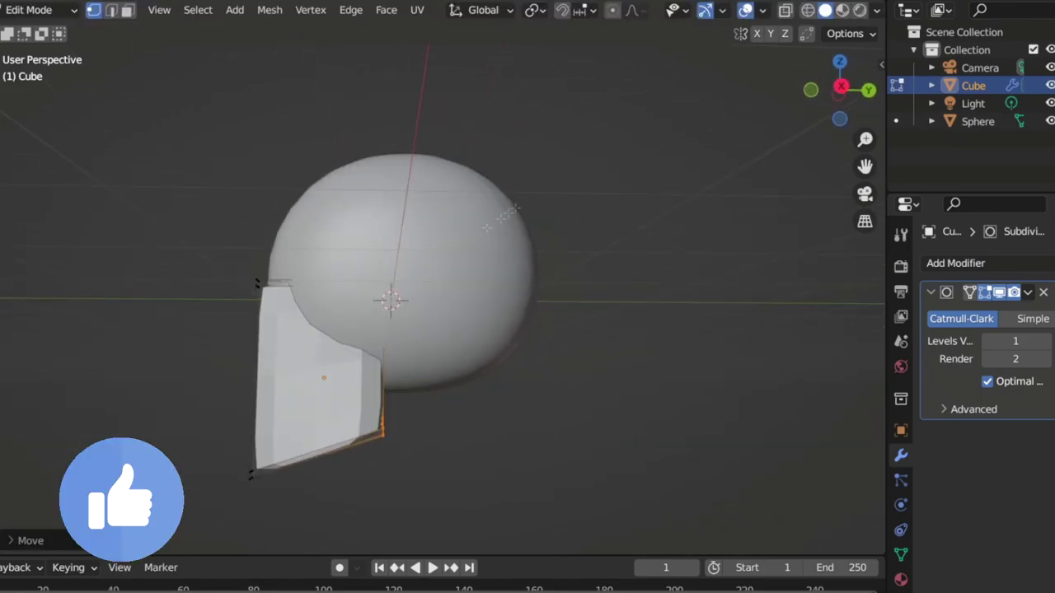
pyautogui.moveTo(479, 407); pyautogui.dragTo(544, 395, button='middle')
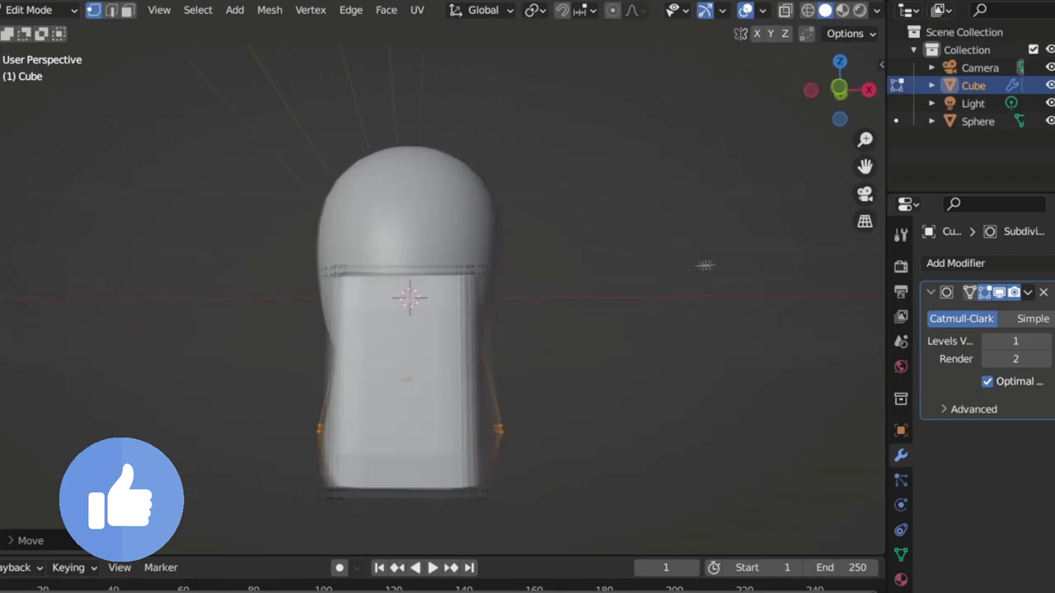
# Apply the Subdivision Surface modifier in Object Mode and join the box into the head
pyautogui.click(1028, 291)
pyautogui.click(1028, 292)
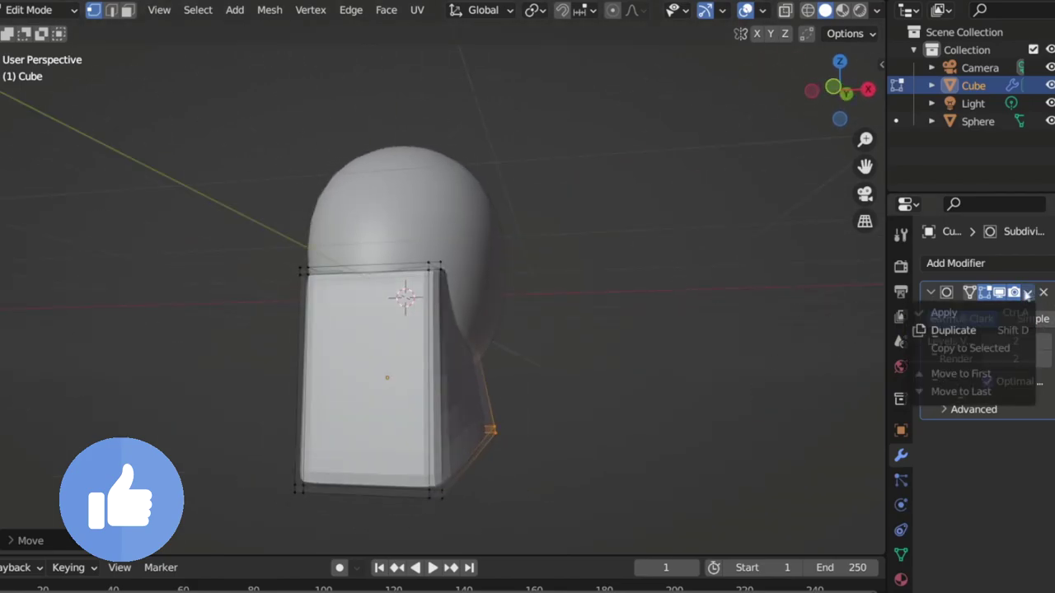
pyautogui.press('Tab')
pyautogui.click(1028, 292)
pyautogui.click(944, 313)
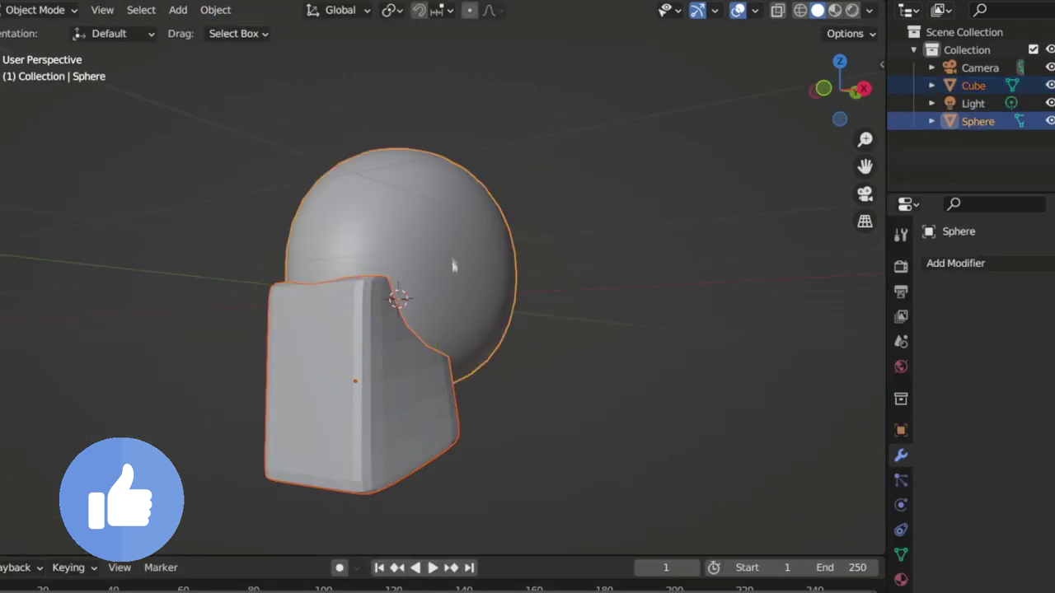
pyautogui.hotkey('ctrl', 'j')
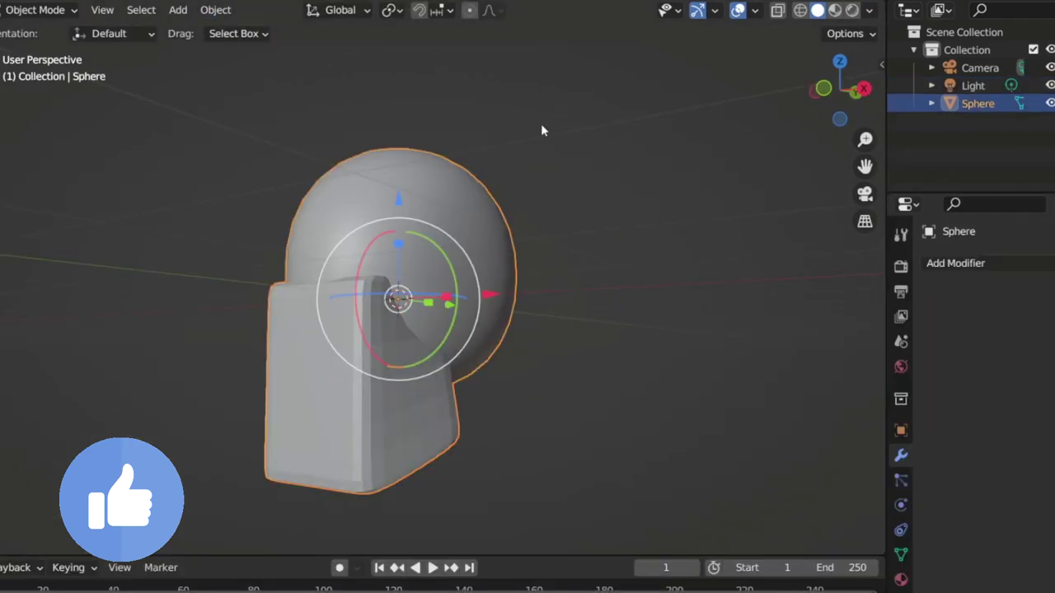
# Remesh the merged head in Sculpt Mode and shrink the brush radius to 79 px
pyautogui.click(790, 33)
pyautogui.click(795, 187)
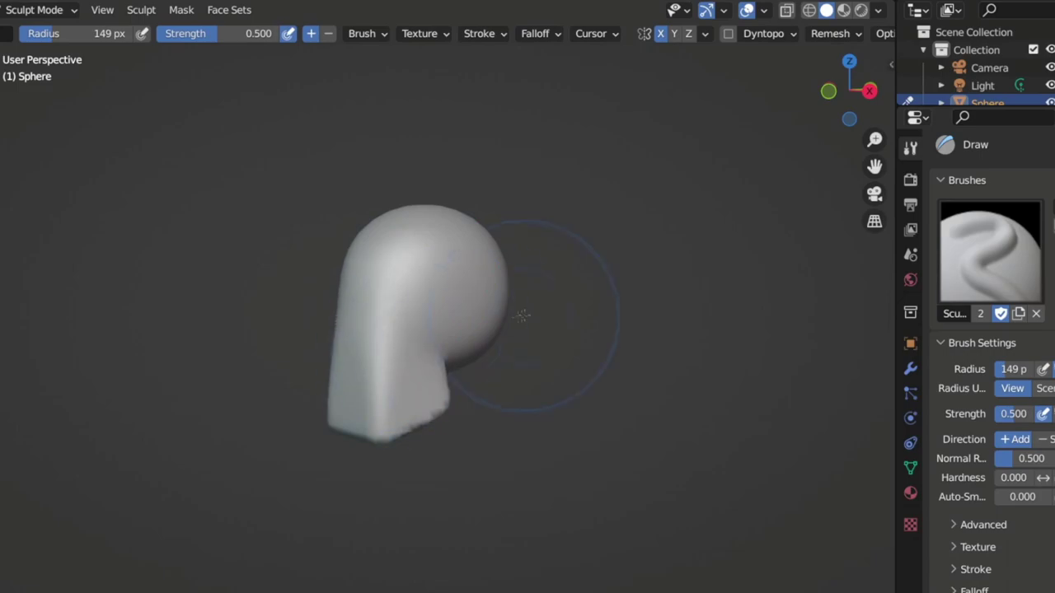
pyautogui.moveTo(522, 315); pyautogui.dragTo(518, 369, button='middle')
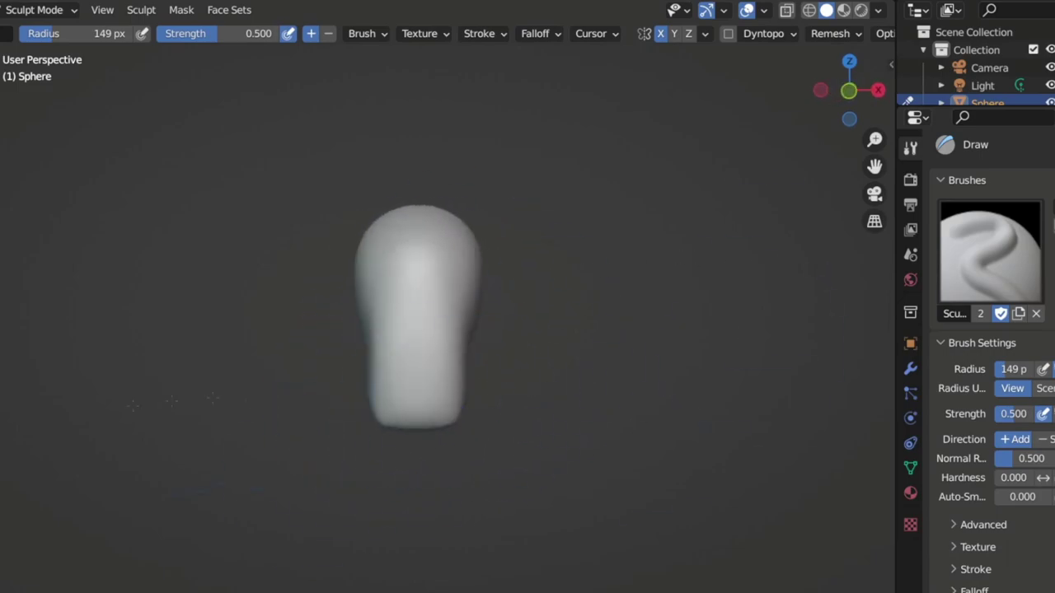
pyautogui.moveTo(424, 435); pyautogui.dragTo(418, 398, button='middle')
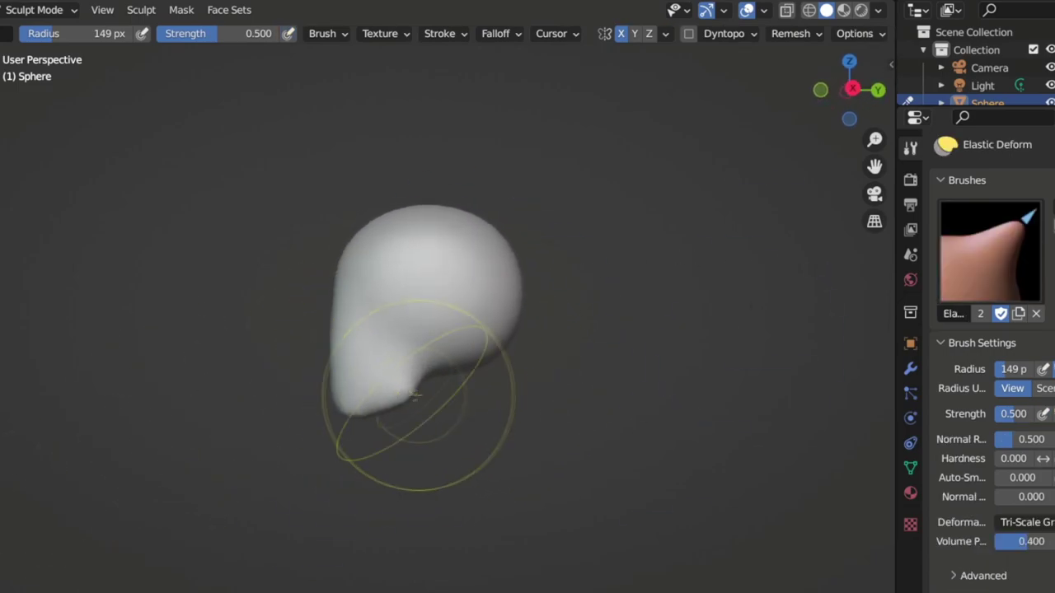
pyautogui.press('f')
pyautogui.click(471, 377)
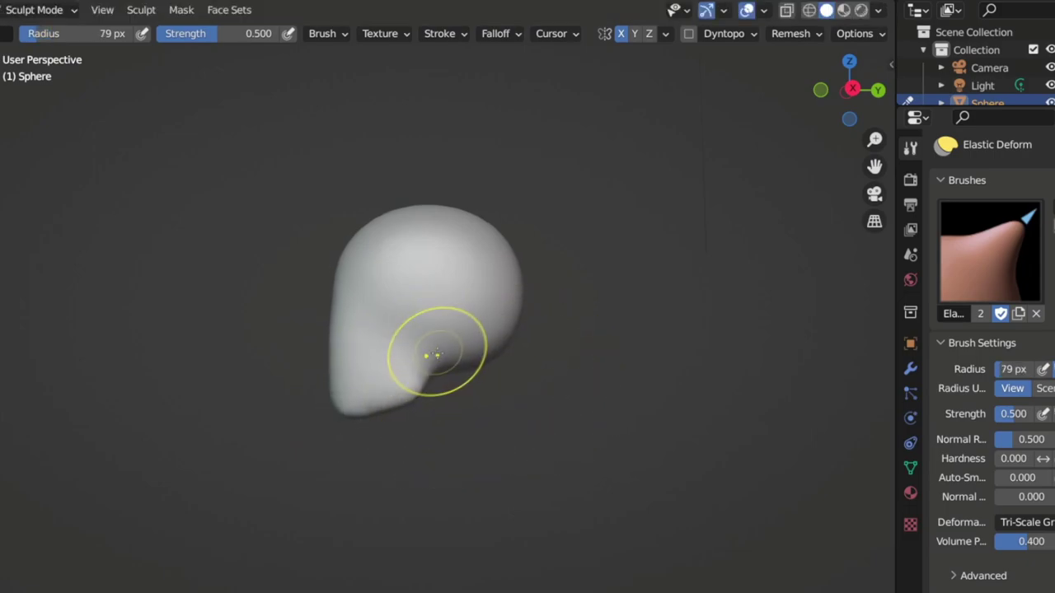
pyautogui.moveTo(415, 373)
pyautogui.mouseDown(button='middle')
pyautogui.moveTo(433, 387)
pyautogui.moveTo(422, 275)
pyautogui.mouseUp(button='middle')
# Crease a horizontal groove across the head and press in two eye-socket dents
pyautogui.press('x')
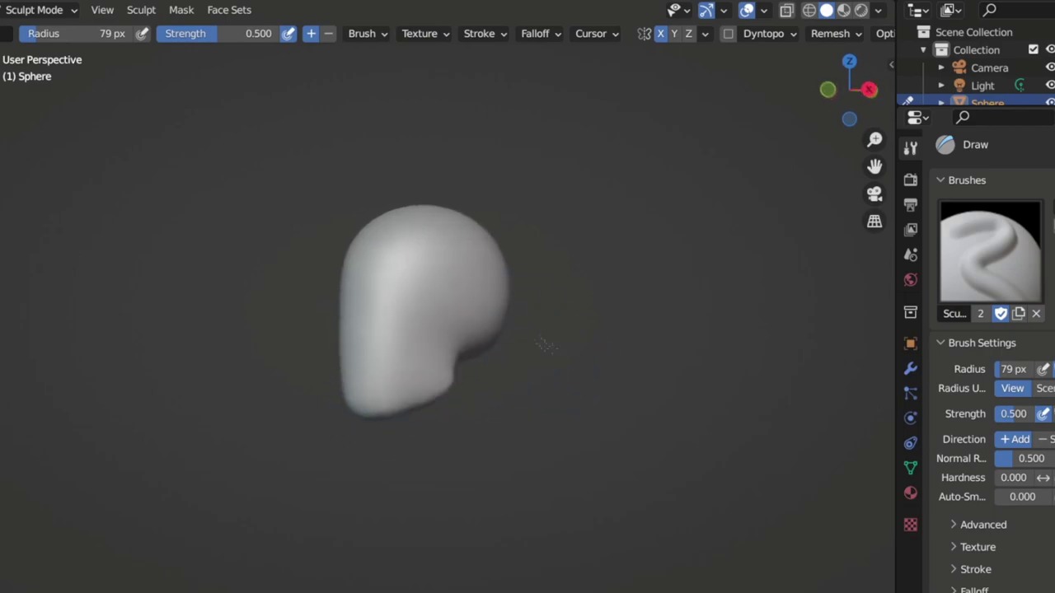
pyautogui.moveTo(544, 346); pyautogui.dragTo(494, 338, button='middle')
pyautogui.scroll(3, 422, 313)
pyautogui.hotkey('shift', 'c')
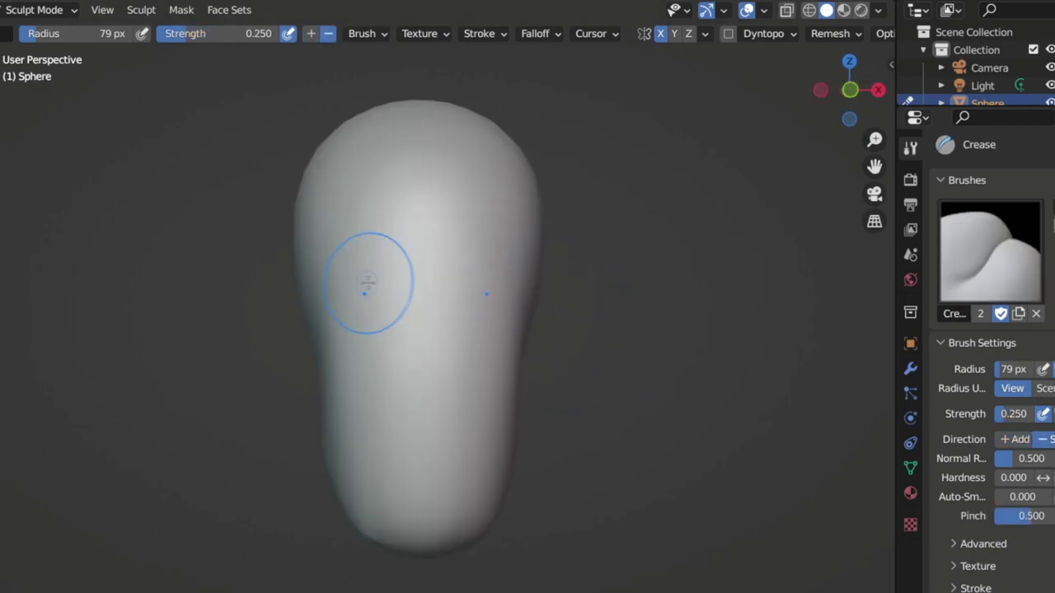
pyautogui.moveTo(337, 292); pyautogui.dragTo(516, 276)
pyautogui.moveTo(515, 276)
pyautogui.mouseDown(button='middle')
pyautogui.moveTo(360, 354)
pyautogui.moveTo(380, 338)
pyautogui.moveTo(381, 306)
pyautogui.moveTo(359, 272)
pyautogui.moveTo(410, 206)
pyautogui.moveTo(365, 223)
pyautogui.mouseUp(button='middle')
pyautogui.click(354, 365)
pyautogui.click(377, 365)
# Build up the brow ridge with the Draw brush and bring up the remesh settings
pyautogui.press('x')
pyautogui.moveTo(365, 223); pyautogui.dragTo(318, 236)
pyautogui.moveTo(318, 235)
pyautogui.mouseDown(button='middle')
pyautogui.moveTo(371, 247)
pyautogui.moveTo(394, 270)
pyautogui.mouseUp(button='middle')
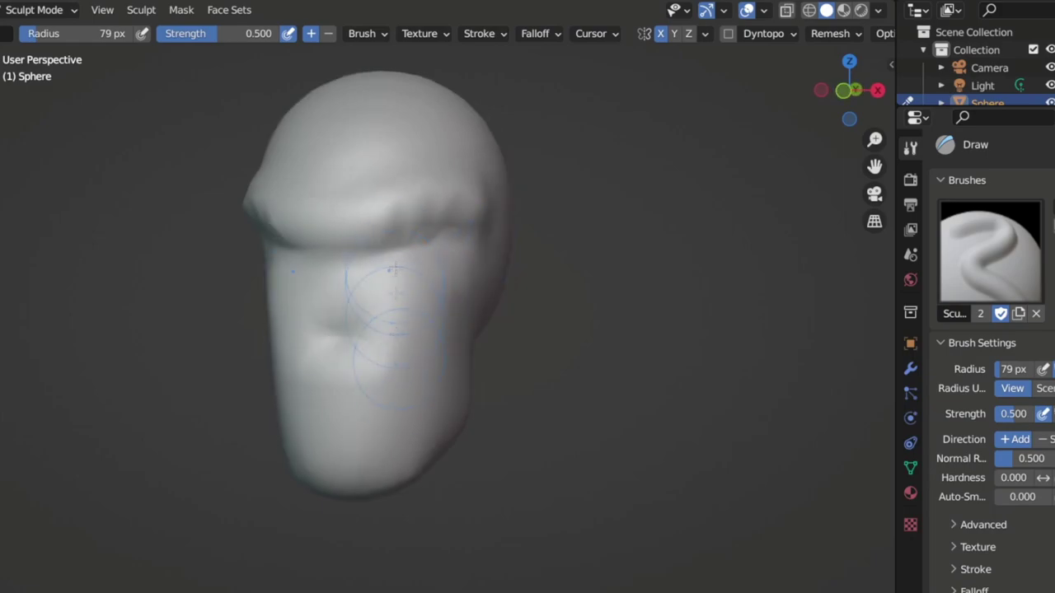
pyautogui.hotkey('shift', 'c')
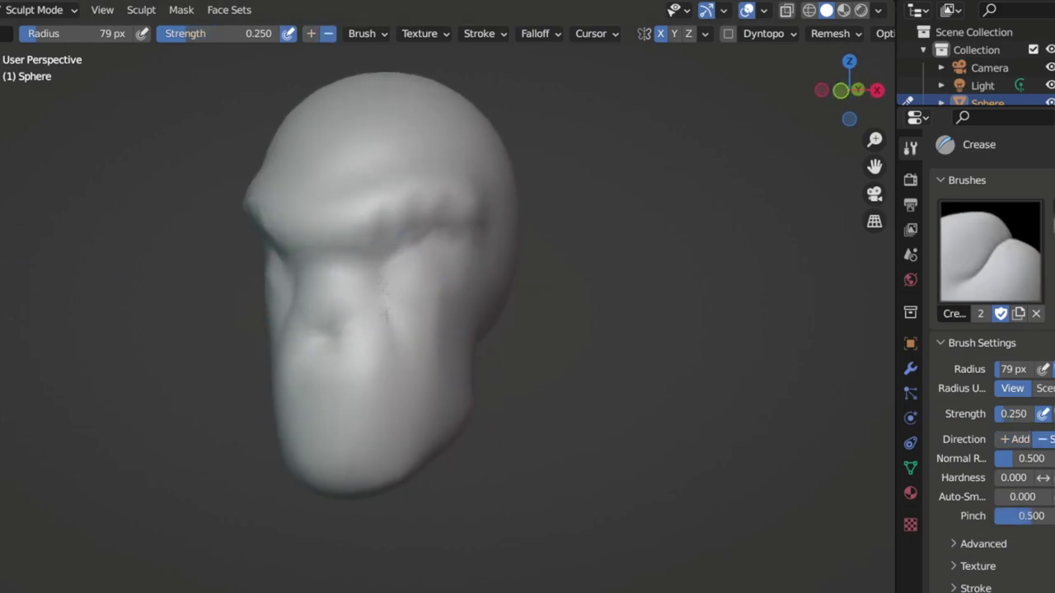
pyautogui.moveTo(457, 311)
pyautogui.mouseDown(button='middle')
pyautogui.moveTo(511, 297)
pyautogui.moveTo(436, 258)
pyautogui.moveTo(353, 272)
pyautogui.moveTo(297, 301)
pyautogui.mouseUp(button='middle')
pyautogui.click(831, 33)
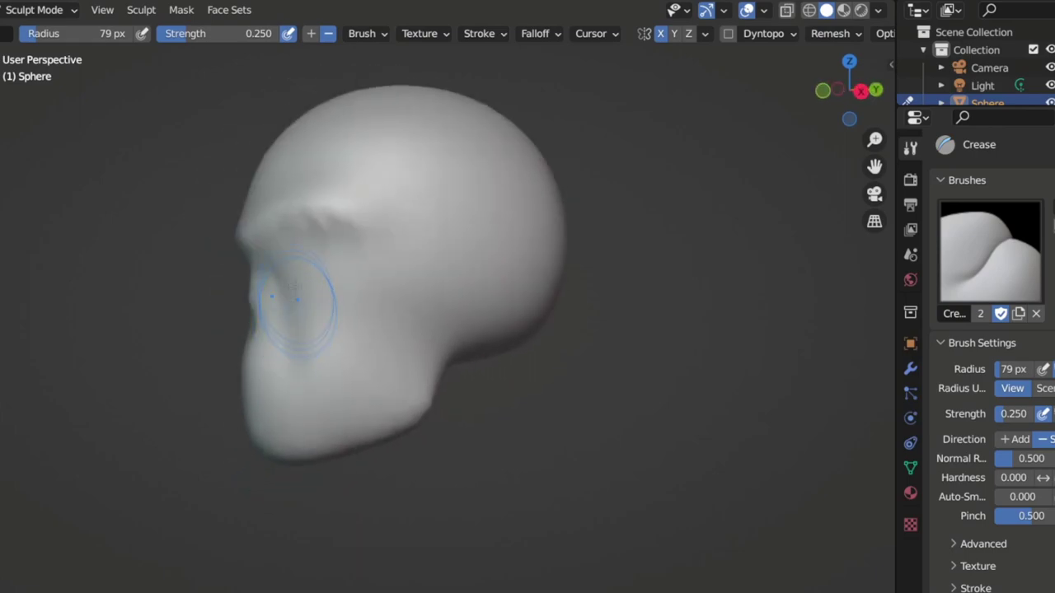
# Crease a groove along the lower cheek and set the remesh voxel size to 0.066 m
pyautogui.moveTo(298, 363); pyautogui.dragTo(370, 369)
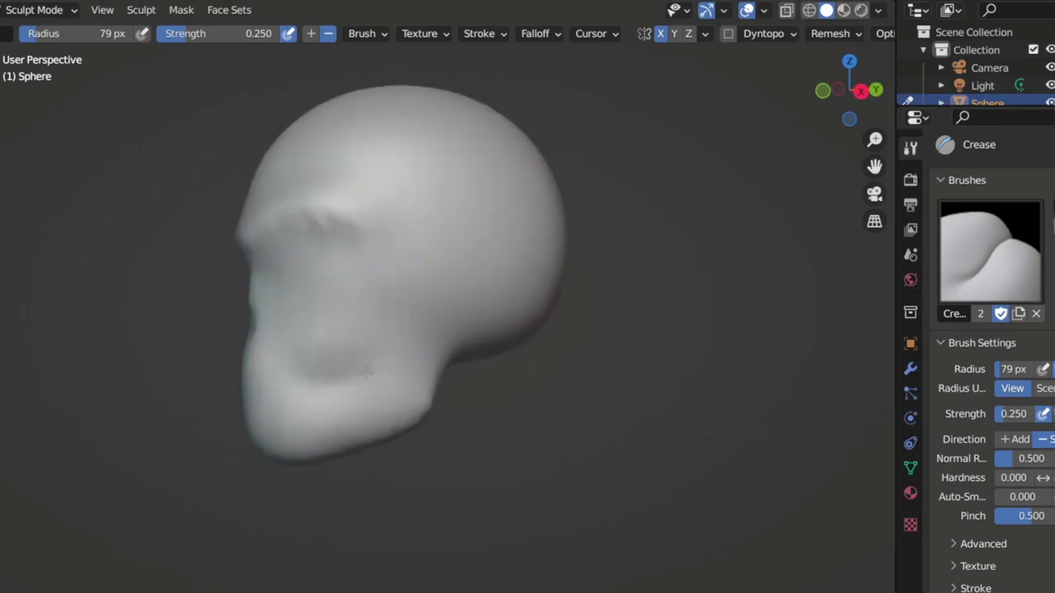
pyautogui.moveTo(316, 355); pyautogui.dragTo(363, 313, button='middle')
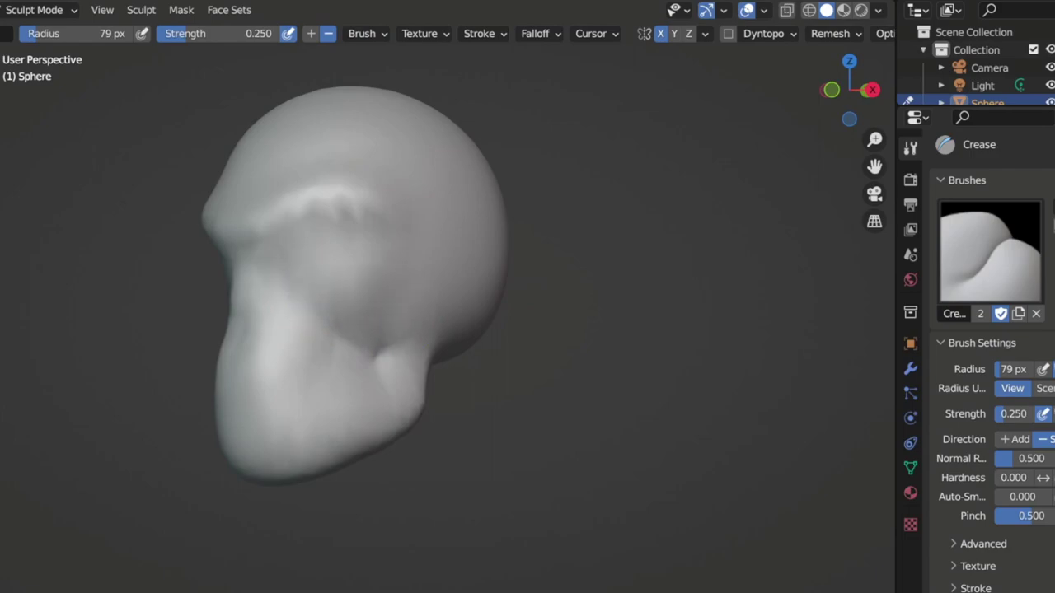
pyautogui.moveTo(390, 260); pyautogui.dragTo(374, 311, button='middle')
pyautogui.moveTo(503, 343)
pyautogui.mouseDown(button='middle')
pyautogui.moveTo(522, 299)
pyautogui.moveTo(446, 372)
pyautogui.mouseUp(button='middle')
pyautogui.press('e')
pyautogui.moveTo(422, 326)
pyautogui.mouseDown(button='middle')
pyautogui.moveTo(459, 271)
pyautogui.moveTo(424, 301)
pyautogui.moveTo(581, 279)
pyautogui.moveTo(528, 288)
pyautogui.moveTo(577, 248)
pyautogui.mouseUp(button='middle')
pyautogui.click(835, 33)
# Deepen the eye sockets with the Crease brush while orbiting around the skull
pyautogui.click(836, 33)
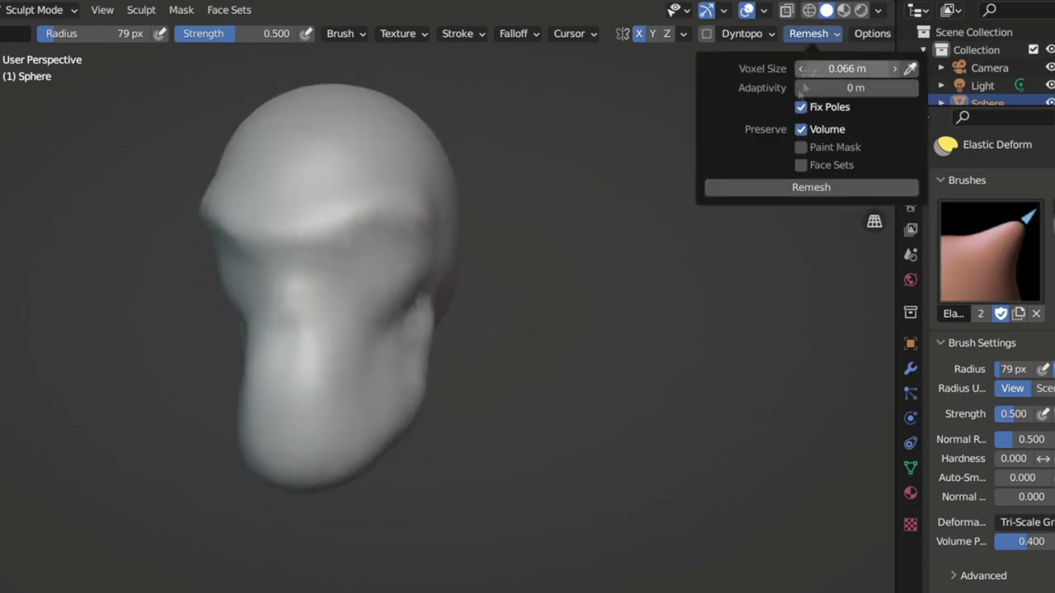
pyautogui.moveTo(495, 248); pyautogui.dragTo(272, 198, button='middle')
pyautogui.scroll(2, 272, 197)
pyautogui.hotkey('shift', 'c')
pyautogui.moveTo(338, 181)
pyautogui.mouseDown(button='middle')
pyautogui.moveTo(277, 193)
pyautogui.moveTo(306, 195)
pyautogui.moveTo(198, 152)
pyautogui.moveTo(306, 130)
pyautogui.moveTo(283, 176)
pyautogui.mouseUp(button='middle')
pyautogui.scroll(-4, 388, 189)
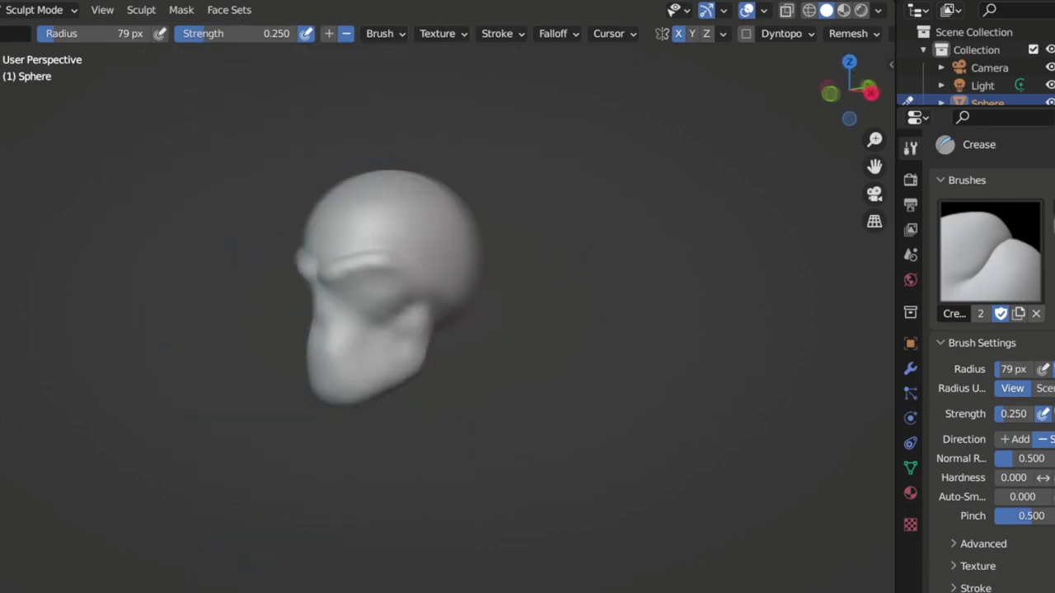
pyautogui.scroll(5, 388, 191)
pyautogui.scroll(-3, 387, 214)
pyautogui.moveTo(387, 215); pyautogui.dragTo(393, 239, button='middle')
# Round out the cranium with Inflate and Elastic Deform, then set the brush radius to 120 px
pyautogui.press('i')
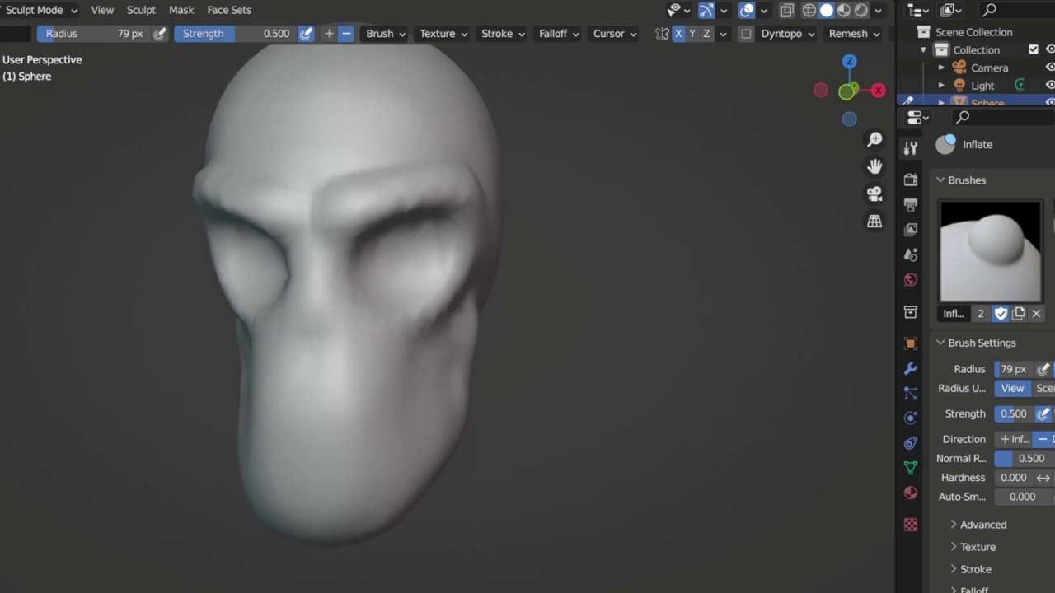
pyautogui.moveTo(393, 239); pyautogui.dragTo(333, 262, button='middle')
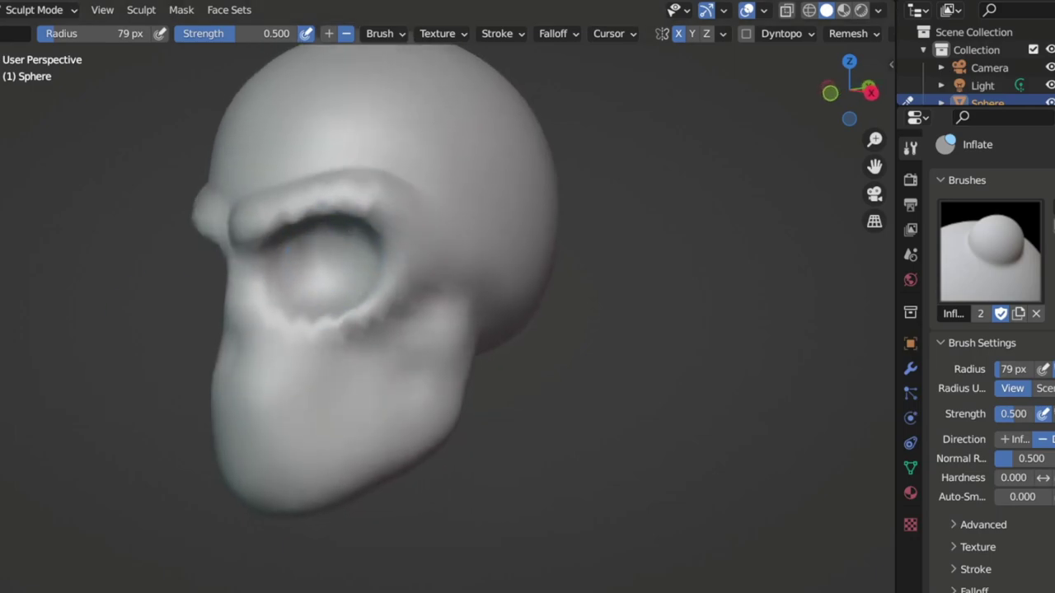
pyautogui.press('e')
pyautogui.moveTo(404, 222)
pyautogui.mouseDown(button='middle')
pyautogui.moveTo(483, 216)
pyautogui.moveTo(459, 259)
pyautogui.moveTo(477, 319)
pyautogui.moveTo(525, 313)
pyautogui.mouseUp(button='middle')
pyautogui.moveTo(471, 371)
pyautogui.mouseDown(button='middle')
pyautogui.moveTo(305, 369)
pyautogui.moveTo(294, 313)
pyautogui.moveTo(368, 333)
pyautogui.mouseUp(button='middle')
pyautogui.press('i')
pyautogui.moveTo(329, 377); pyautogui.dragTo(326, 412, button='middle')
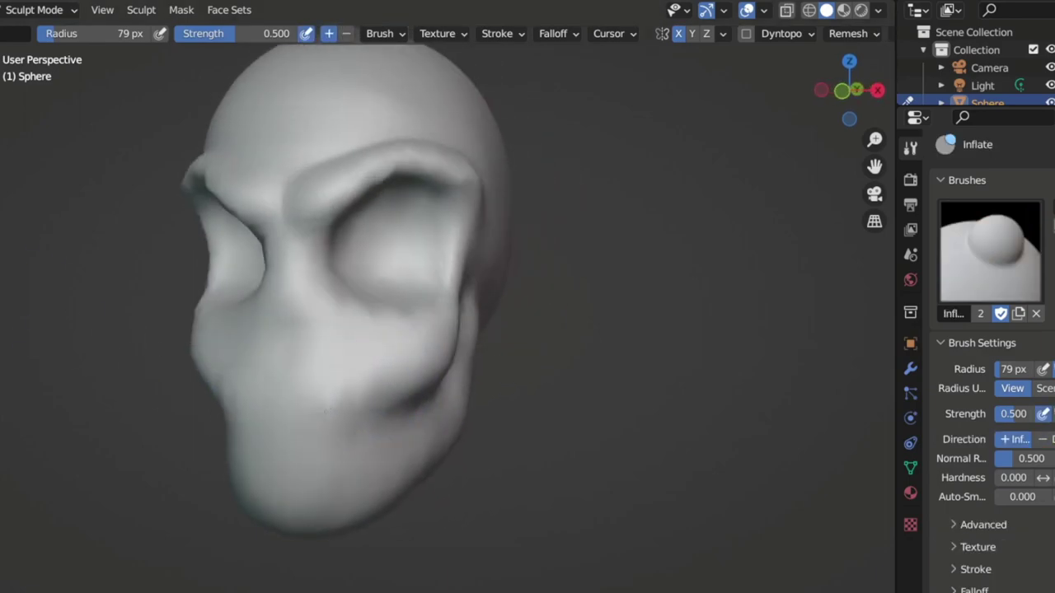
pyautogui.moveTo(416, 378)
pyautogui.mouseDown(button='middle')
pyautogui.moveTo(279, 333)
pyautogui.moveTo(301, 219)
pyautogui.mouseUp(button='middle')
pyautogui.hotkey('ctrl', 'z')
pyautogui.moveTo(403, 168)
pyautogui.mouseDown(button='middle')
pyautogui.moveTo(355, 129)
pyautogui.moveTo(379, 129)
pyautogui.mouseUp(button='middle')
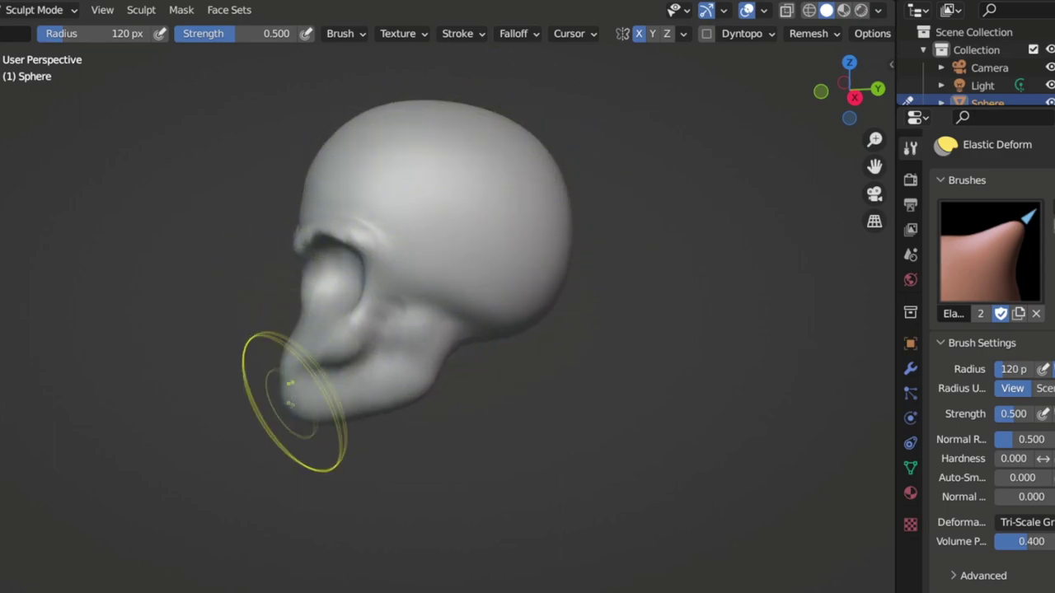
# Zoom in on the eye socket and deepen it with Elastic Deform at 43 px
pyautogui.moveTo(306, 194); pyautogui.dragTo(365, 447, button='middle')
pyautogui.scroll(3, 348, 412)
pyautogui.moveTo(349, 412)
pyautogui.mouseDown(button='middle')
pyautogui.moveTo(200, 236)
pyautogui.moveTo(464, 266)
pyautogui.moveTo(299, 245)
pyautogui.moveTo(267, 229)
pyautogui.moveTo(370, 244)
pyautogui.moveTo(329, 264)
pyautogui.moveTo(188, 274)
pyautogui.mouseUp(button='middle')
pyautogui.press('f')
pyautogui.click(206, 238)
pyautogui.scroll(-2, 202, 244)
pyautogui.scroll(-4, 346, 247)
pyautogui.scroll(2, 330, 264)
pyautogui.scroll(3, 188, 274)
# Orbit out to review the whole skull and check the remesh settings
pyautogui.moveTo(187, 332)
pyautogui.mouseDown(button='middle')
pyautogui.moveTo(370, 341)
pyautogui.moveTo(175, 367)
pyautogui.moveTo(337, 318)
pyautogui.mouseUp(button='middle')
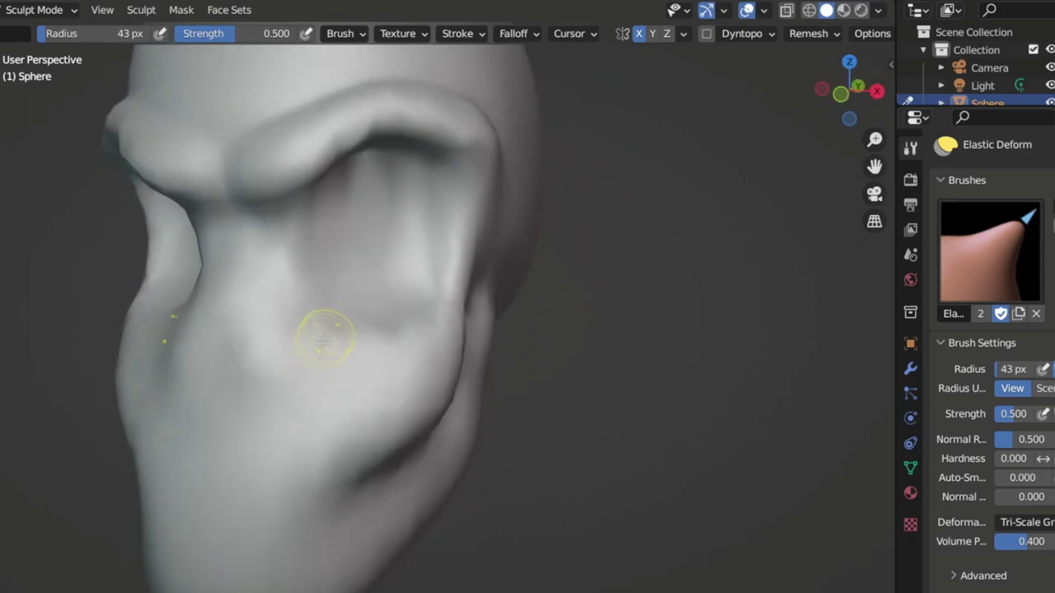
pyautogui.scroll(-4, 337, 318)
pyautogui.moveTo(264, 278)
pyautogui.mouseDown(button='middle')
pyautogui.moveTo(407, 258)
pyautogui.moveTo(431, 277)
pyautogui.mouseUp(button='middle')
pyautogui.scroll(3, 431, 278)
pyautogui.click(808, 33)
# Raise a heavier brow ridge over the eye sockets with the Draw brush
pyautogui.press('x')
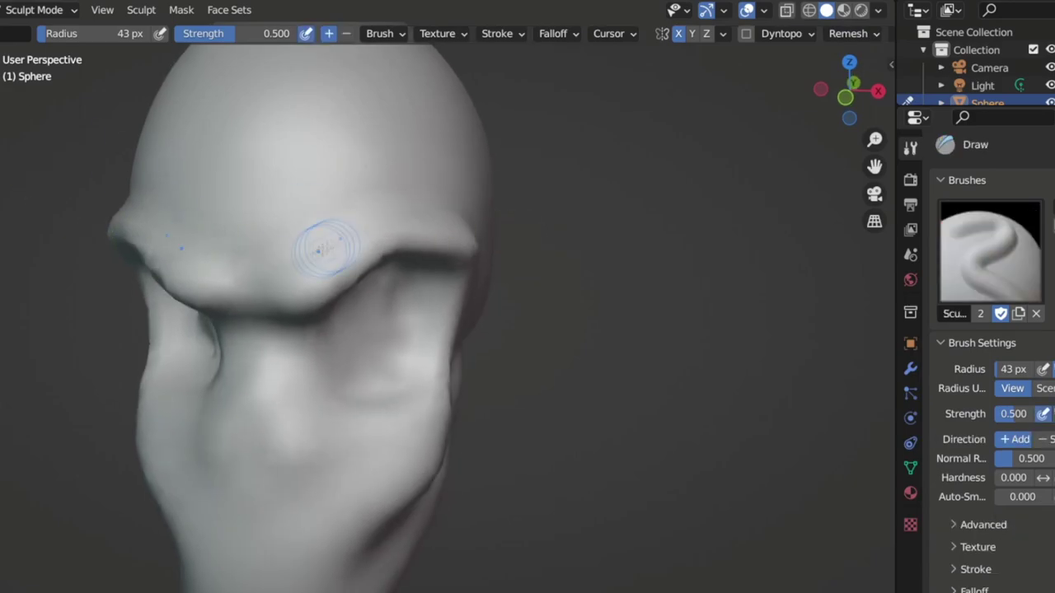
pyautogui.moveTo(246, 251)
pyautogui.mouseDown(button='middle')
pyautogui.moveTo(345, 202)
pyautogui.moveTo(365, 229)
pyautogui.mouseUp(button='middle')
pyautogui.scroll(-4, 369, 192)
pyautogui.scroll(4, 359, 305)
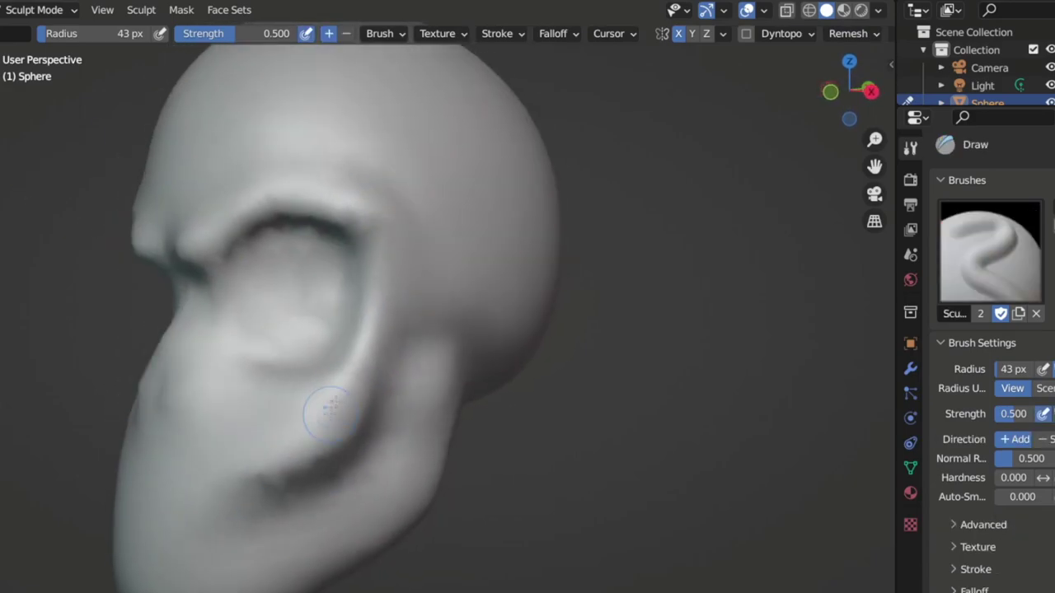
pyautogui.scroll(-4, 330, 404)
pyautogui.moveTo(278, 424); pyautogui.dragTo(402, 371, button='middle')
pyautogui.scroll(4, 402, 371)
pyautogui.moveTo(502, 231)
pyautogui.mouseDown(button='middle')
pyautogui.moveTo(424, 239)
pyautogui.moveTo(560, 255)
pyautogui.mouseUp(button='middle')
pyautogui.scroll(-4, 422, 265)
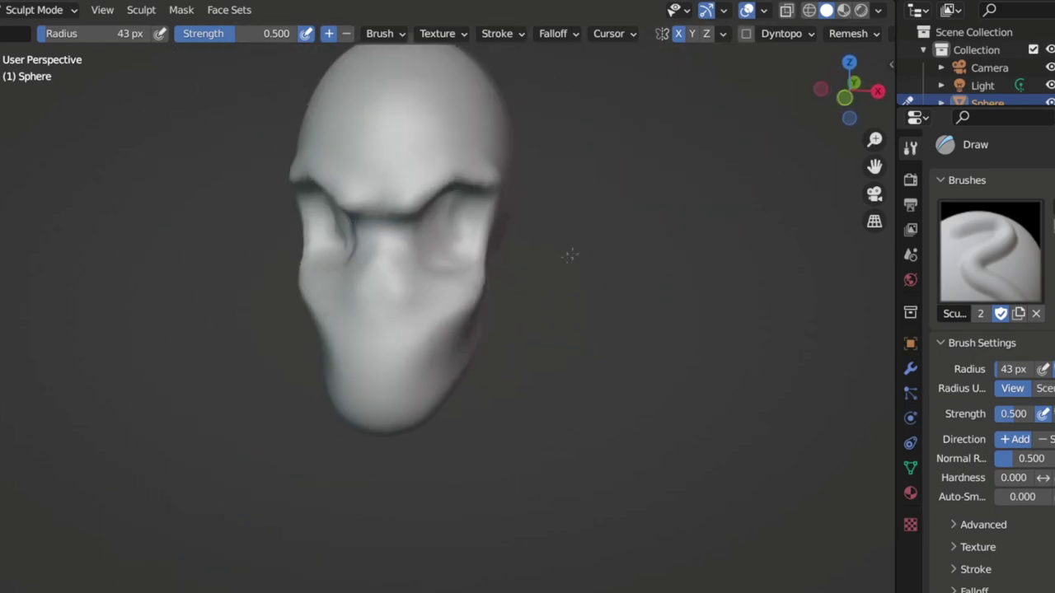
pyautogui.scroll(4, 560, 255)
pyautogui.moveTo(399, 352)
pyautogui.mouseDown(button='middle')
pyautogui.moveTo(300, 342)
pyautogui.moveTo(23, 377)
pyautogui.mouseUp(button='middle')
# Sharpen creases around the skull with the Crease brush, checking front and side views
pyautogui.hotkey('shift', 'c')
pyautogui.moveTo(286, 375)
pyautogui.mouseDown(button='middle')
pyautogui.moveTo(188, 369)
pyautogui.moveTo(216, 461)
pyautogui.mouseUp(button='middle')
pyautogui.moveTo(210, 412)
pyautogui.mouseDown(button='middle')
pyautogui.moveTo(207, 388)
pyautogui.moveTo(212, 436)
pyautogui.moveTo(206, 395)
pyautogui.moveTo(214, 412)
pyautogui.moveTo(278, 345)
pyautogui.moveTo(443, 357)
pyautogui.moveTo(283, 370)
pyautogui.moveTo(448, 302)
pyautogui.moveTo(143, 438)
pyautogui.mouseUp(button='middle')
pyautogui.scroll(-3, 209, 403)
pyautogui.scroll(-3, 209, 403)
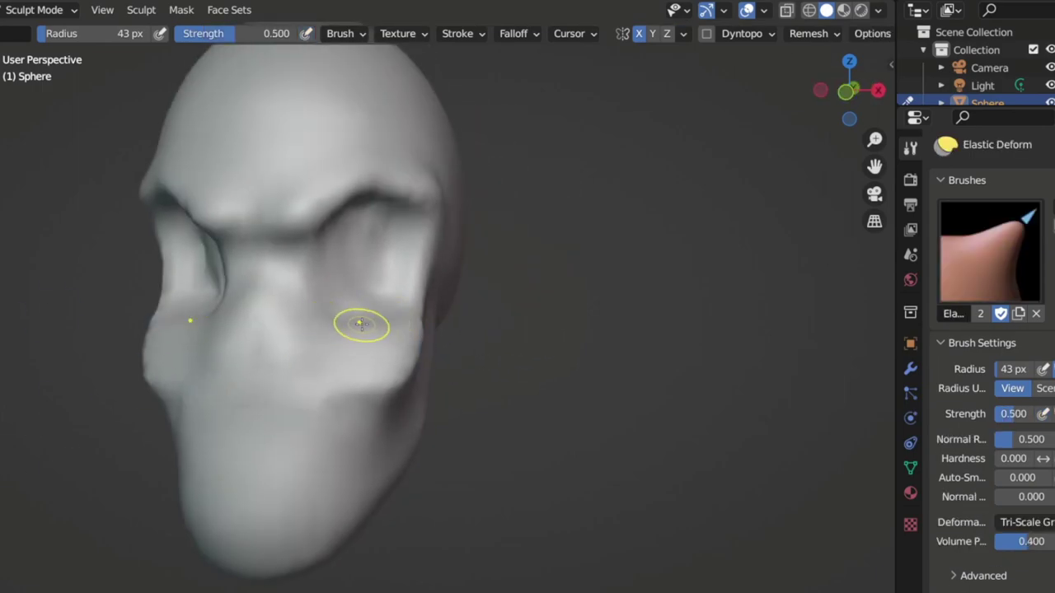
pyautogui.moveTo(406, 315); pyautogui.dragTo(462, 278, button='middle')
pyautogui.moveTo(353, 247)
pyautogui.mouseDown(button='middle')
pyautogui.moveTo(387, 297)
pyautogui.moveTo(421, 293)
pyautogui.moveTo(403, 115)
pyautogui.moveTo(346, 165)
pyautogui.moveTo(212, 236)
pyautogui.moveTo(431, 241)
pyautogui.moveTo(378, 252)
pyautogui.mouseUp(button='middle')
pyautogui.scroll(5, 377, 251)
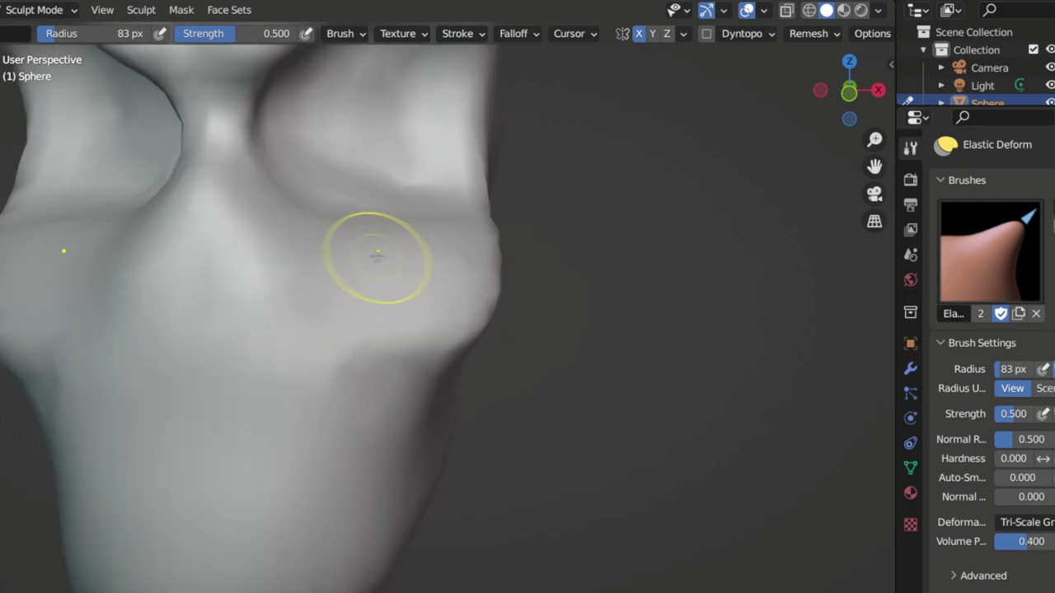
# Fill out the cheekbones with Inflate and set remesh voxel size to 0.063 m
pyautogui.press('i')
pyautogui.moveTo(303, 304)
pyautogui.mouseDown(button='middle')
pyautogui.moveTo(369, 267)
pyautogui.moveTo(272, 346)
pyautogui.moveTo(330, 371)
pyautogui.moveTo(235, 402)
pyautogui.moveTo(190, 401)
pyautogui.moveTo(415, 404)
pyautogui.mouseUp(button='middle')
pyautogui.scroll(-4, 361, 286)
pyautogui.click(853, 33)
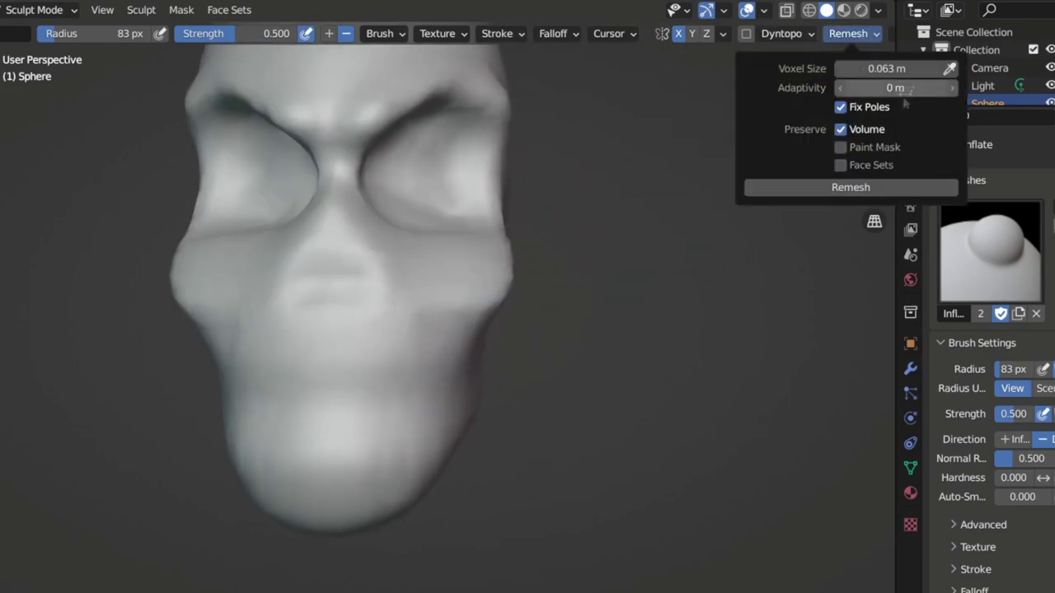
# Carve crease lines around the mouth and cheeks with the Crease brush at 0.25 strength
pyautogui.moveTo(565, 306)
pyautogui.mouseDown(button='middle')
pyautogui.moveTo(416, 296)
pyautogui.moveTo(459, 354)
pyautogui.moveTo(363, 311)
pyautogui.moveTo(453, 301)
pyautogui.mouseUp(button='middle')
pyautogui.moveTo(336, 312)
pyautogui.mouseDown(button='middle')
pyautogui.moveTo(377, 401)
pyautogui.moveTo(447, 224)
pyautogui.moveTo(311, 342)
pyautogui.moveTo(401, 314)
pyautogui.mouseUp(button='middle')
pyautogui.hotkey('shift', 'c')
pyautogui.moveTo(464, 326)
pyautogui.mouseDown(button='middle')
pyautogui.moveTo(341, 306)
pyautogui.moveTo(378, 361)
pyautogui.mouseUp(button='middle')
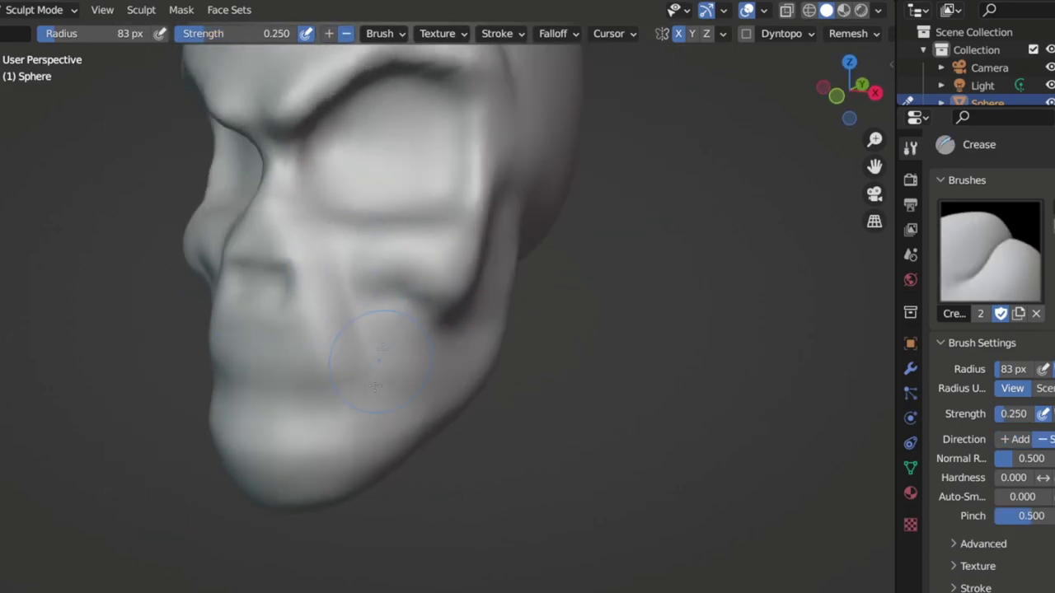
pyautogui.moveTo(375, 401)
pyautogui.mouseDown(button='middle')
pyautogui.moveTo(601, 299)
pyautogui.moveTo(449, 293)
pyautogui.moveTo(481, 349)
pyautogui.moveTo(393, 333)
pyautogui.mouseUp(button='middle')
# Build up the mouth area with the Draw brush, working close in on the face
pyautogui.press('x')
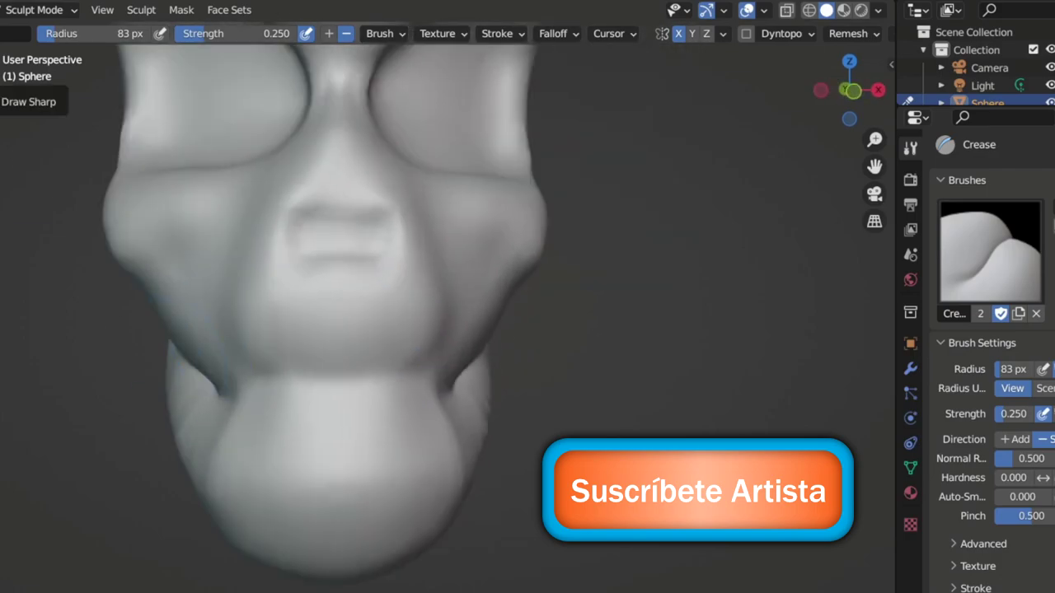
pyautogui.moveTo(295, 341); pyautogui.dragTo(301, 361, button='middle')
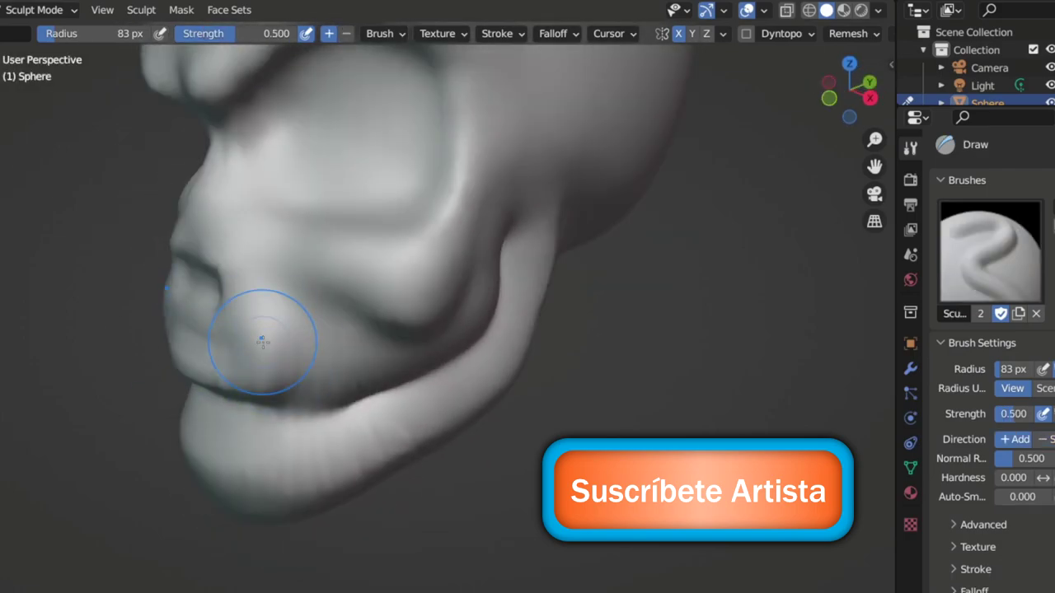
pyautogui.scroll(3, 262, 341)
pyautogui.moveTo(278, 306)
pyautogui.mouseDown(button='middle')
pyautogui.moveTo(258, 372)
pyautogui.moveTo(177, 235)
pyautogui.mouseUp(button='middle')
pyautogui.scroll(3, 258, 373)
pyautogui.scroll(-5, 258, 372)
# Shade the skull with a tan clay MatCap in Viewport Shading and review it
pyautogui.click(878, 10)
pyautogui.click(840, 94)
pyautogui.moveTo(494, 346)
pyautogui.mouseDown(button='middle')
pyautogui.moveTo(544, 305)
pyautogui.moveTo(360, 255)
pyautogui.moveTo(371, 256)
pyautogui.moveTo(339, 258)
pyautogui.moveTo(506, 228)
pyautogui.mouseUp(button='middle')
pyautogui.scroll(-5, 544, 305)
# Pull the jaw and chin forward with Elastic Deform at a 182 px radius
pyautogui.press('f')
pyautogui.click(544, 200)
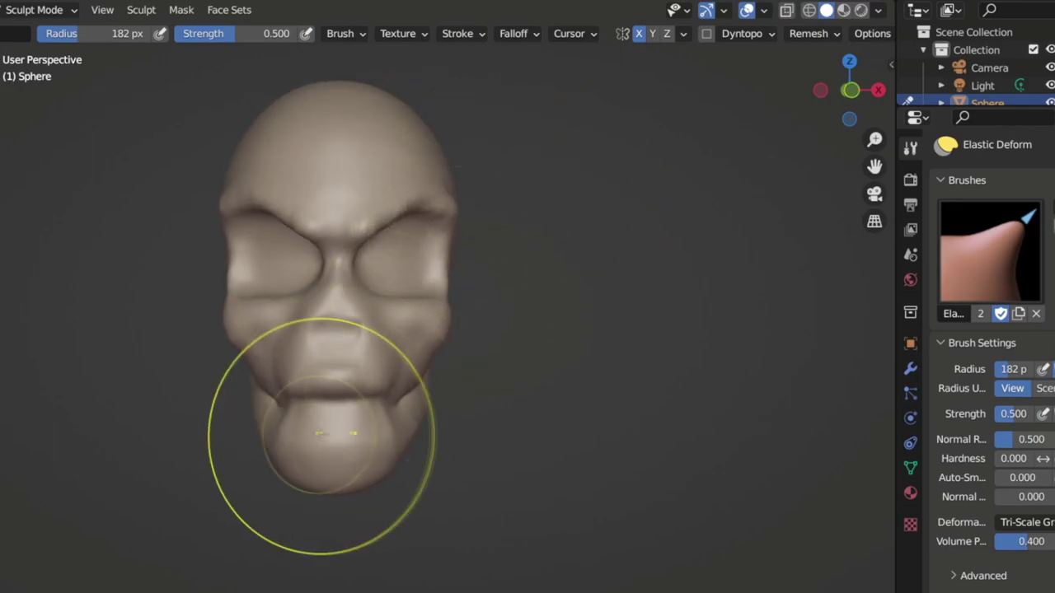
pyautogui.moveTo(329, 99)
pyautogui.mouseDown(button='middle')
pyautogui.moveTo(322, 252)
pyautogui.moveTo(447, 341)
pyautogui.moveTo(355, 330)
pyautogui.moveTo(445, 432)
pyautogui.mouseUp(button='middle')
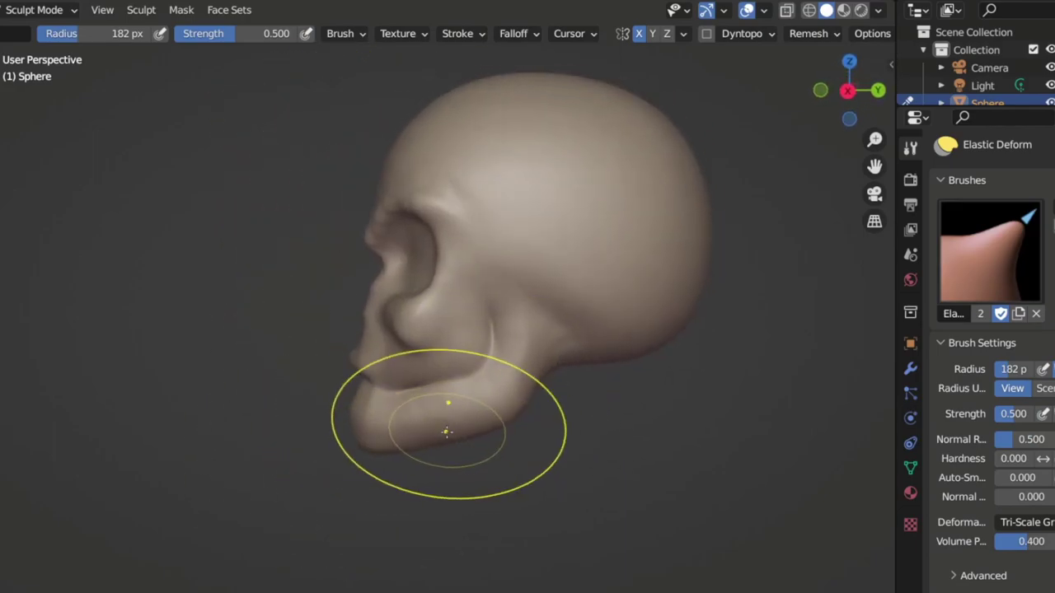
pyautogui.moveTo(517, 416); pyautogui.dragTo(505, 371, button='middle')
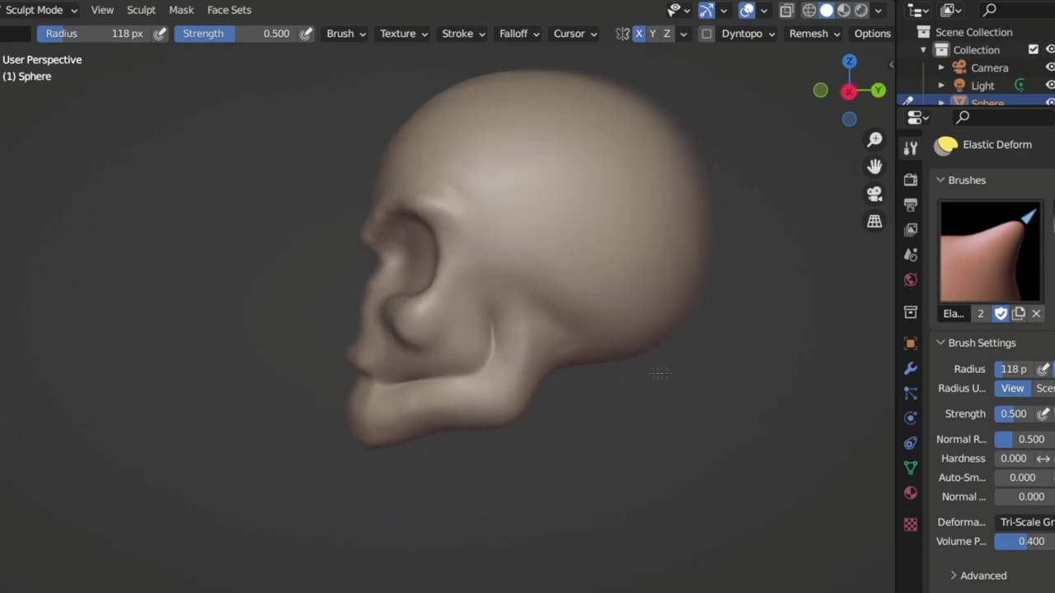
pyautogui.scroll(5, 504, 371)
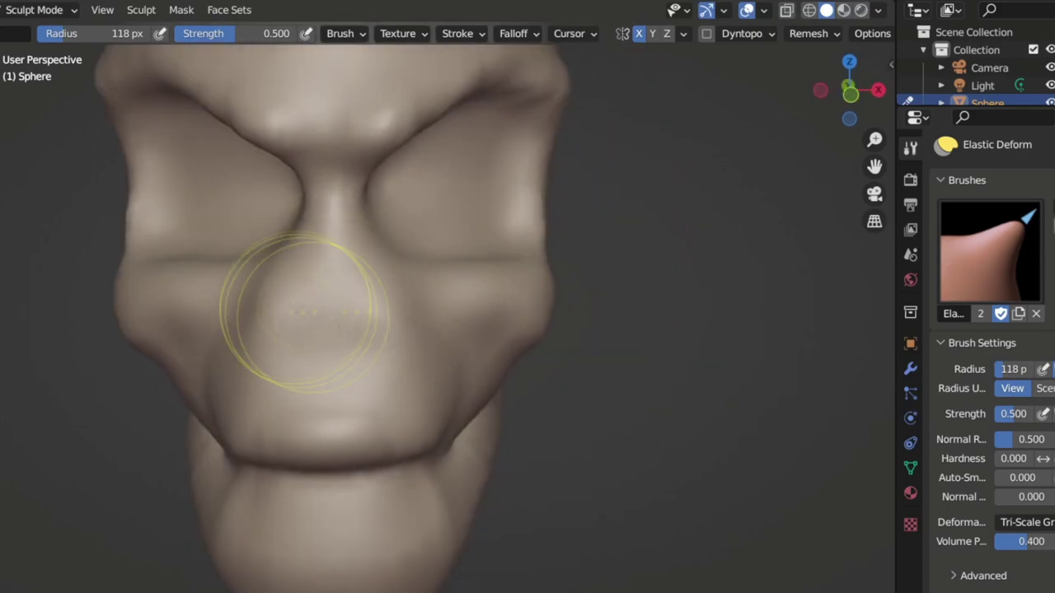
pyautogui.moveTo(299, 305); pyautogui.dragTo(354, 148, button='middle')
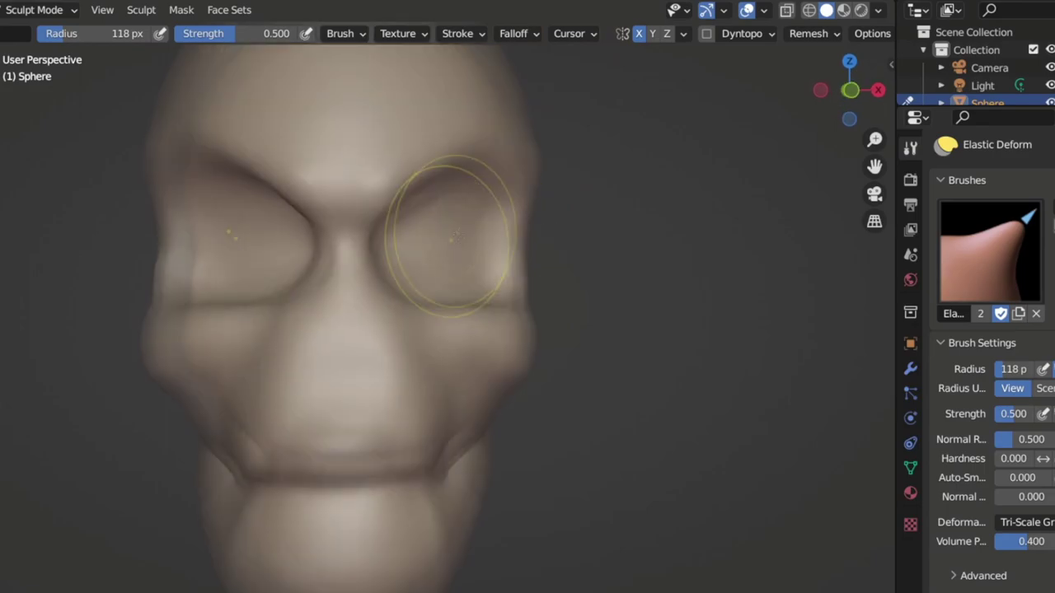
pyautogui.moveTo(468, 210)
pyautogui.mouseDown(button='middle')
pyautogui.moveTo(412, 294)
pyautogui.moveTo(520, 255)
pyautogui.moveTo(675, 254)
pyautogui.mouseUp(button='middle')
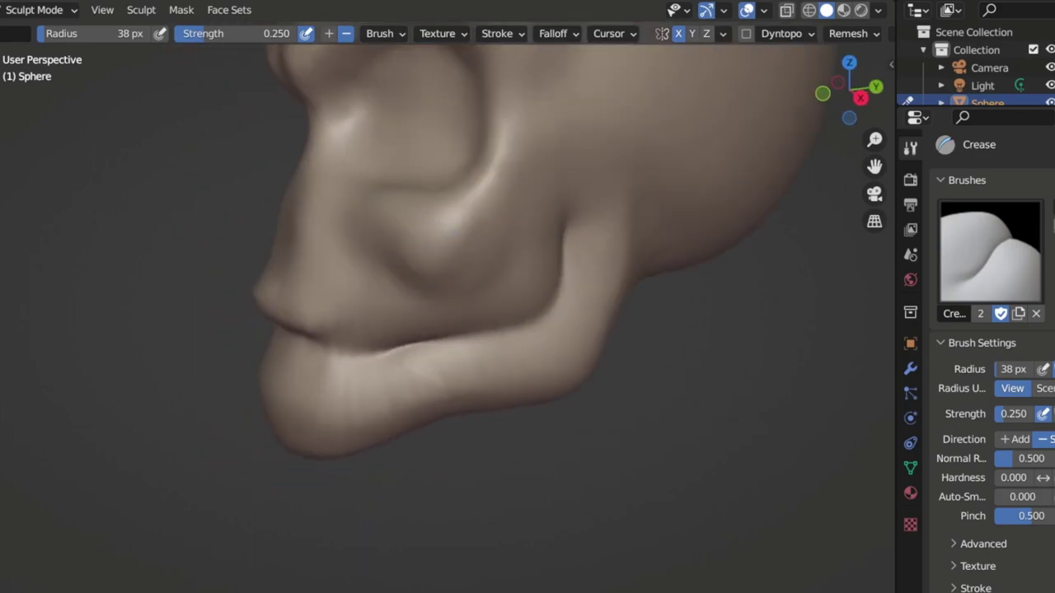
# Crease the cheek fold, then redo the jagged lip crease as one smooth stroke
pyautogui.hotkey('shift', 't')
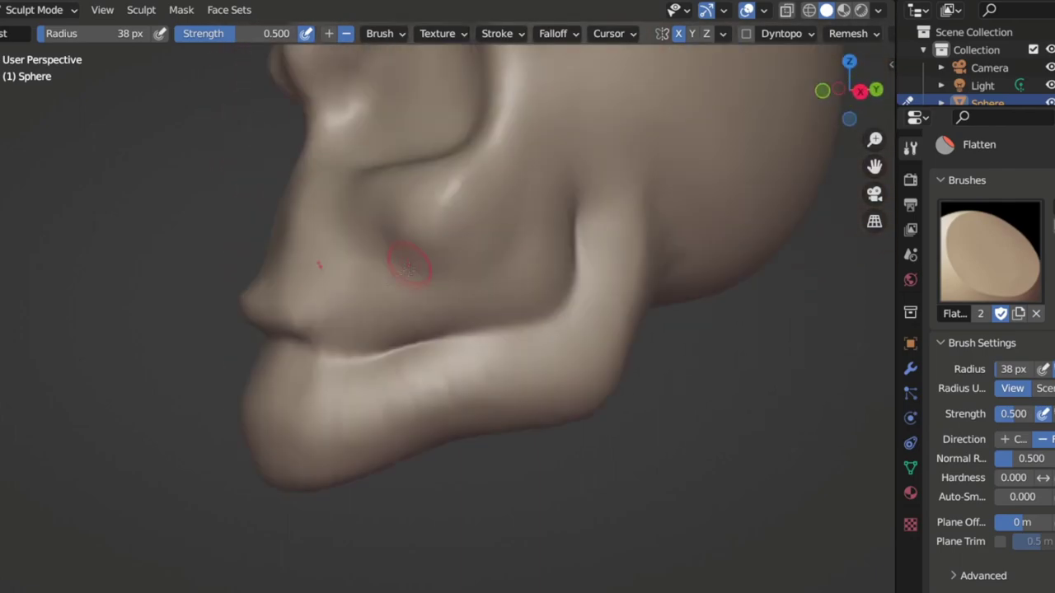
pyautogui.hotkey('shift', 'c')
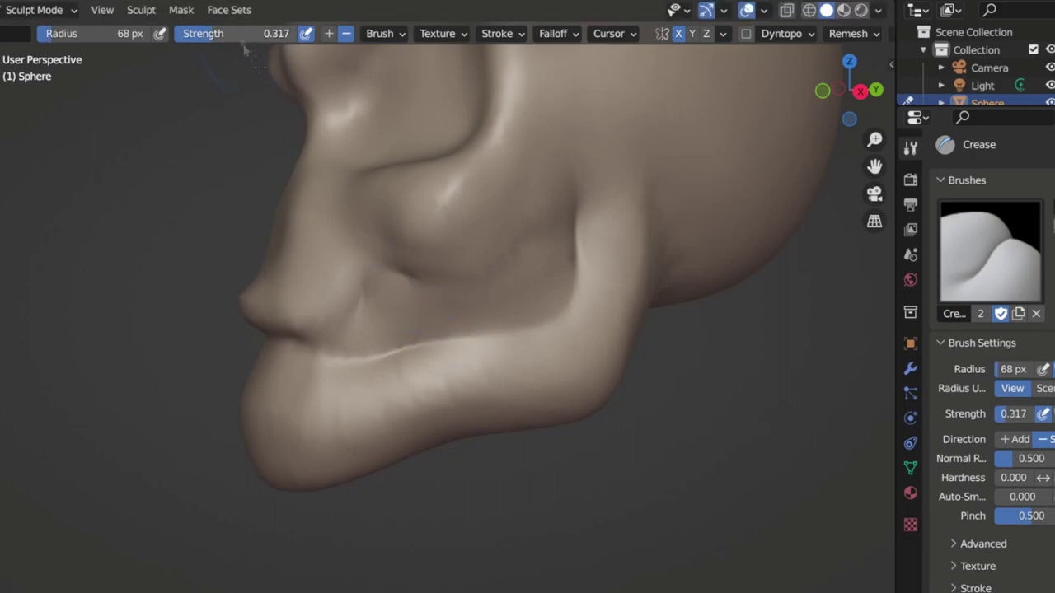
pyautogui.moveTo(568, 239)
pyautogui.mouseDown()
pyautogui.moveTo(527, 317)
pyautogui.moveTo(354, 350)
pyautogui.mouseUp()
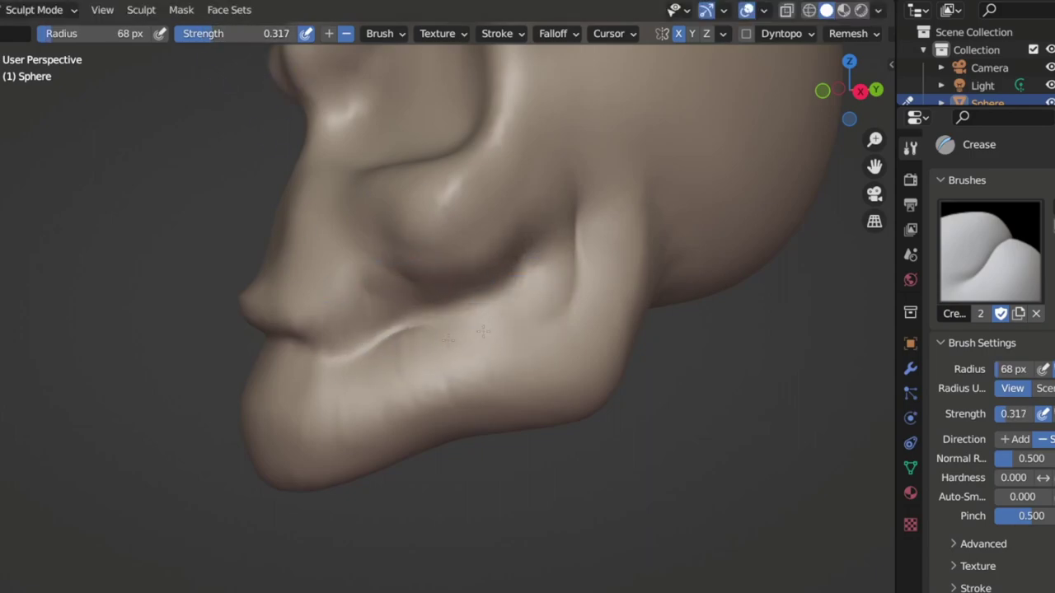
pyautogui.moveTo(421, 347); pyautogui.dragTo(503, 338)
pyautogui.hotkey('ctrl', 'z')
pyautogui.moveTo(577, 318); pyautogui.dragTo(355, 351)
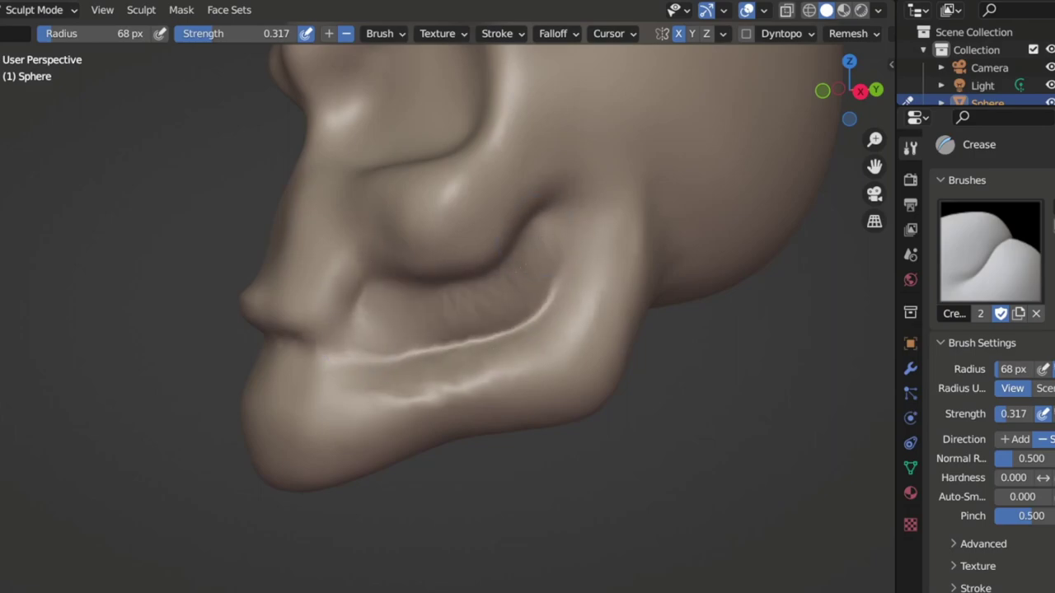
pyautogui.moveTo(377, 306)
pyautogui.mouseDown(button='middle')
pyautogui.moveTo(456, 303)
pyautogui.moveTo(461, 247)
pyautogui.moveTo(295, 271)
pyautogui.mouseUp(button='middle')
# Raise a ridge on the nose with the Draw brush
pyautogui.press('x')
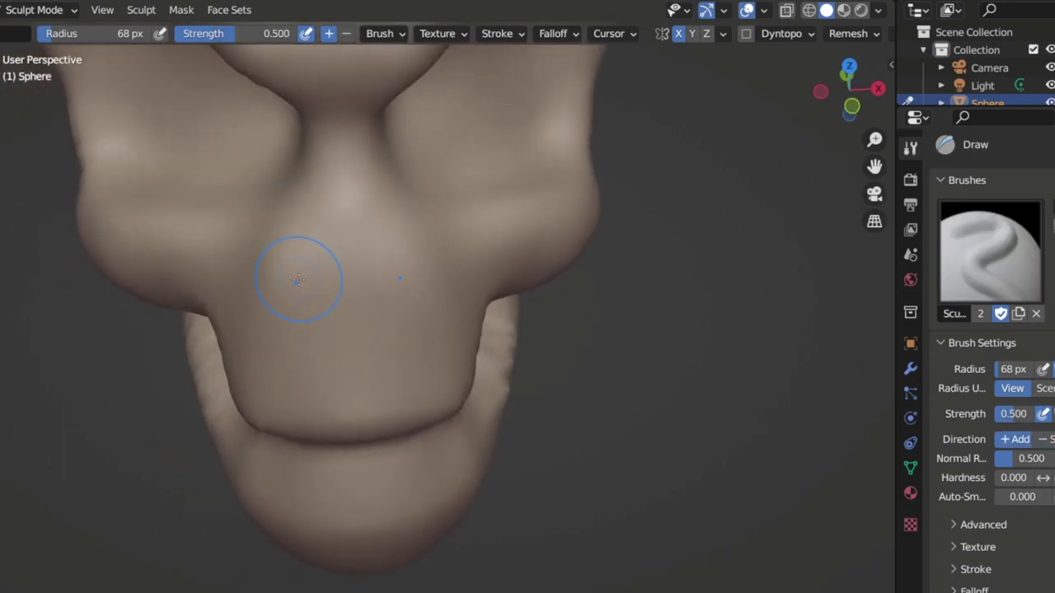
pyautogui.moveTo(294, 271); pyautogui.dragTo(318, 236)
pyautogui.scroll(2, 318, 235)
pyautogui.moveTo(350, 272)
pyautogui.mouseDown(button='middle')
pyautogui.moveTo(330, 180)
pyautogui.moveTo(423, 224)
pyautogui.moveTo(334, 264)
pyautogui.moveTo(423, 262)
pyautogui.mouseUp(button='middle')
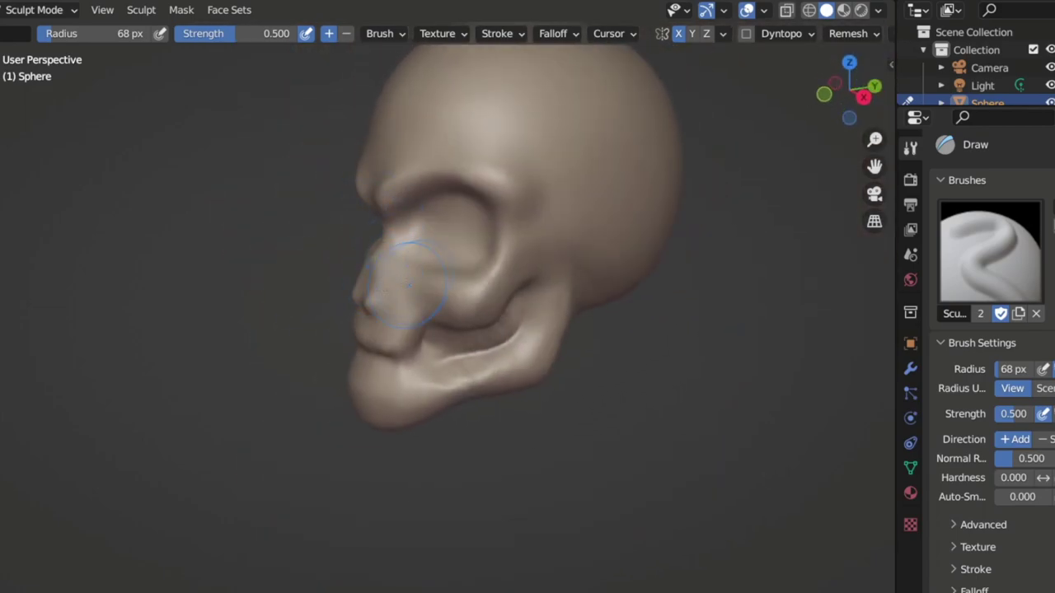
pyautogui.scroll(2, 423, 262)
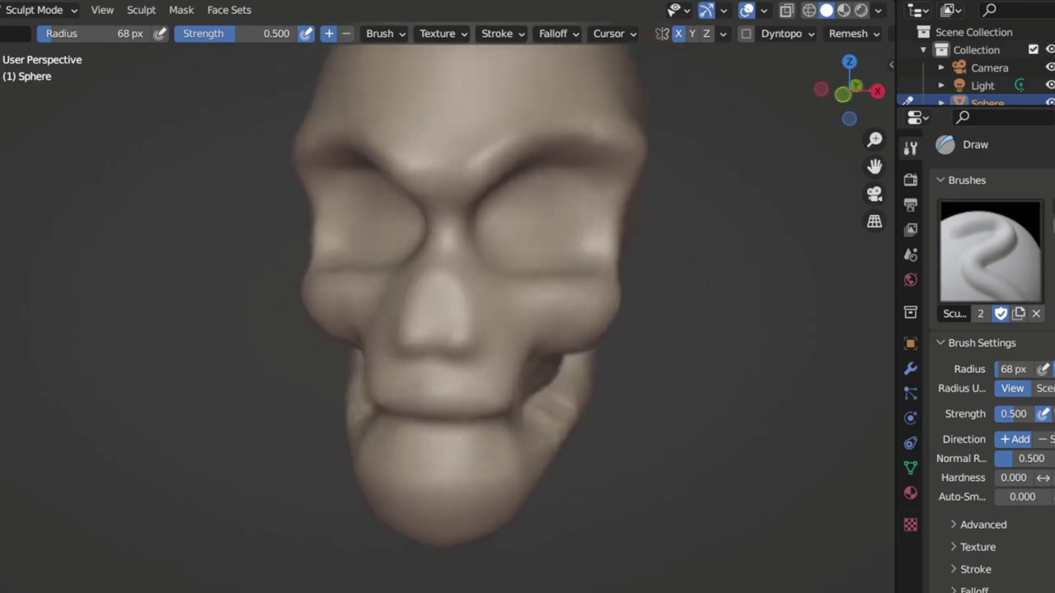
# Adjust the cheek from the side and set the brush radius to 39 px
pyautogui.moveTo(420, 240); pyautogui.dragTo(388, 271, button='middle')
pyautogui.scroll(5, 388, 248)
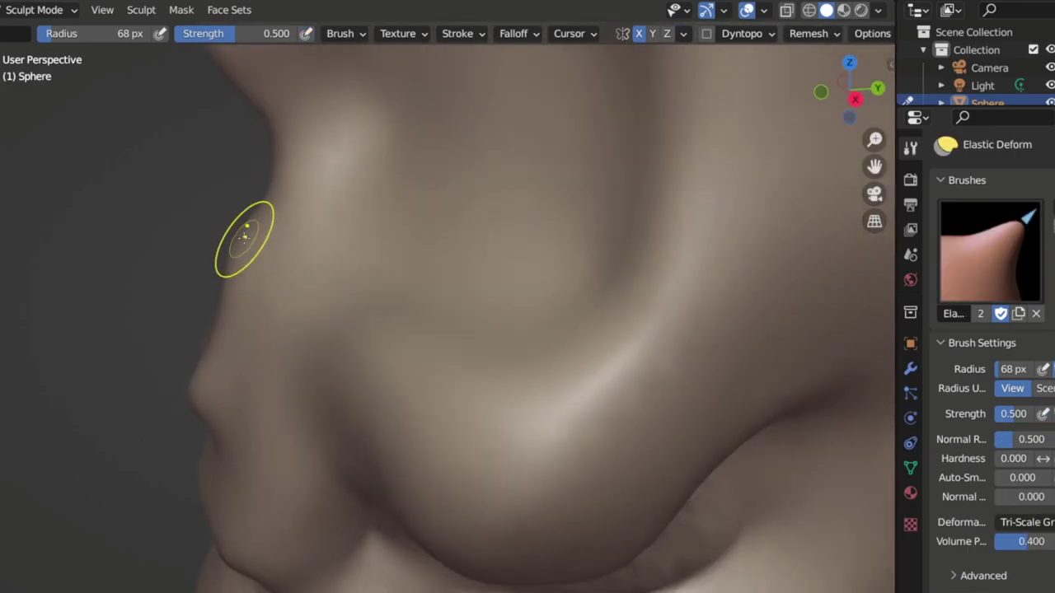
pyautogui.moveTo(247, 224); pyautogui.dragTo(329, 269, button='middle')
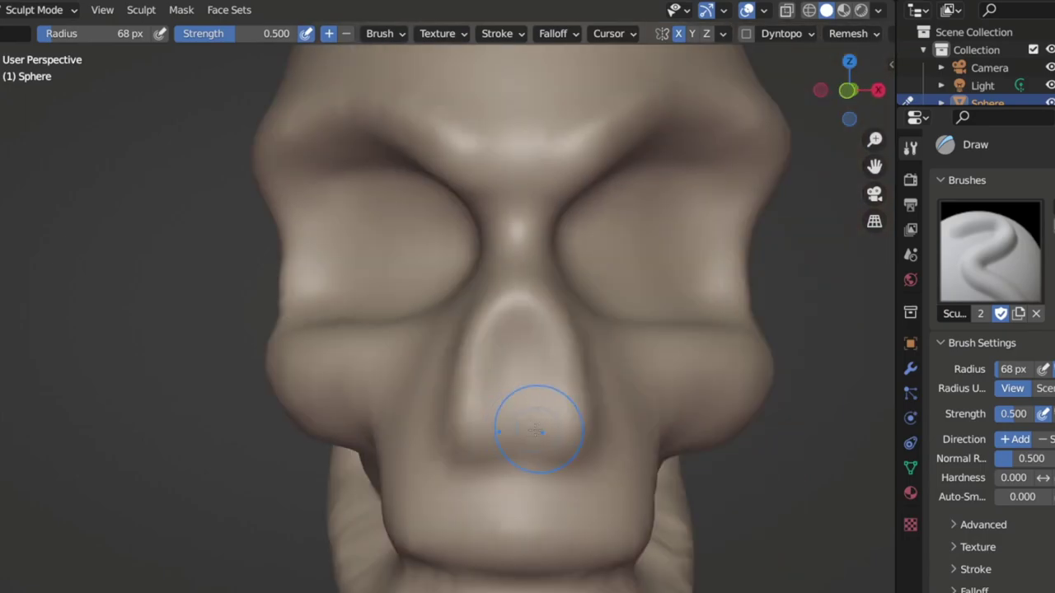
pyautogui.moveTo(464, 285); pyautogui.dragTo(464, 285, button='middle')
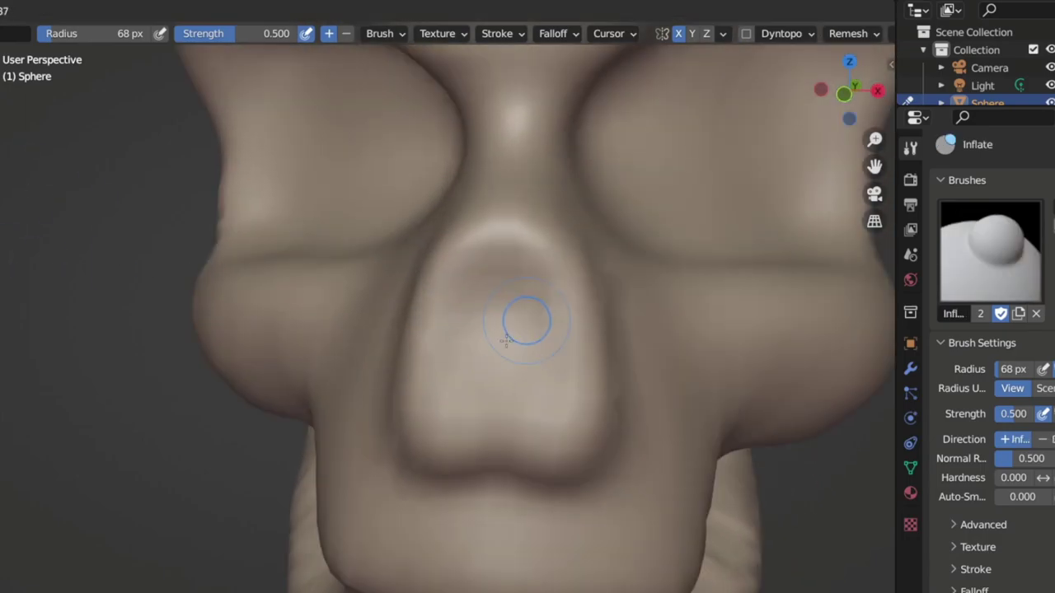
pyautogui.click(506, 339)
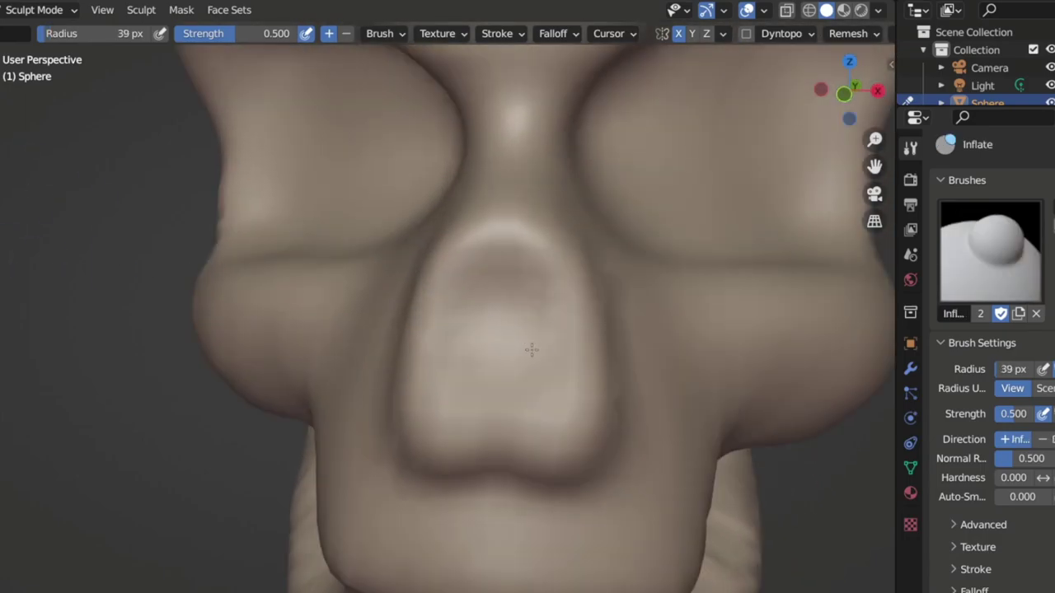
# Sharpen crease detail inside the nostril with the Crease brush at 0.317 strength
pyautogui.hotkey('shift', 'c')
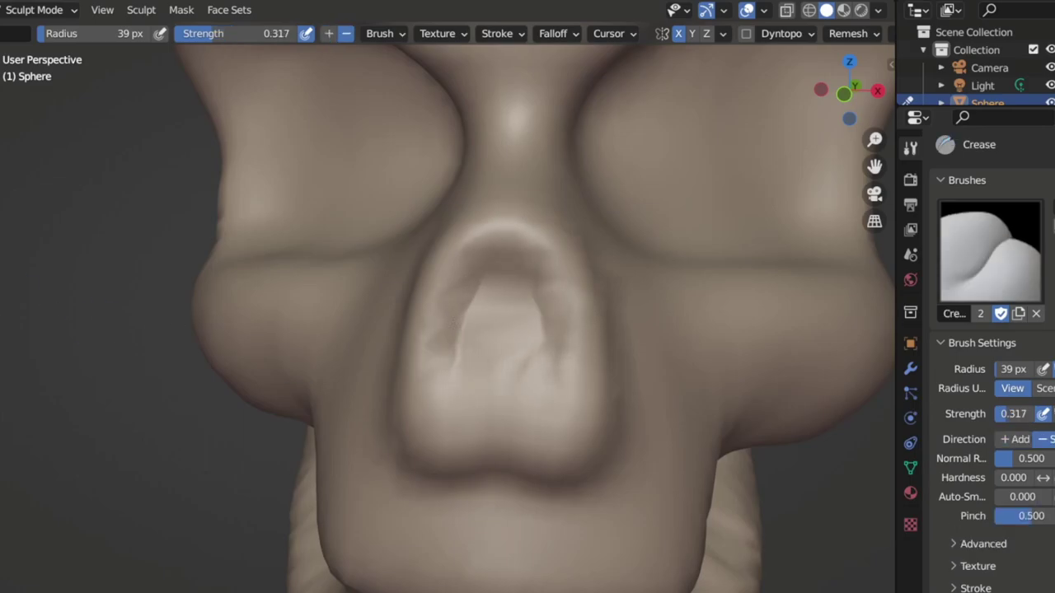
pyautogui.moveTo(511, 321); pyautogui.dragTo(477, 338)
pyautogui.moveTo(396, 330)
pyautogui.mouseDown(button='middle')
pyautogui.moveTo(445, 250)
pyautogui.moveTo(447, 329)
pyautogui.mouseUp(button='middle')
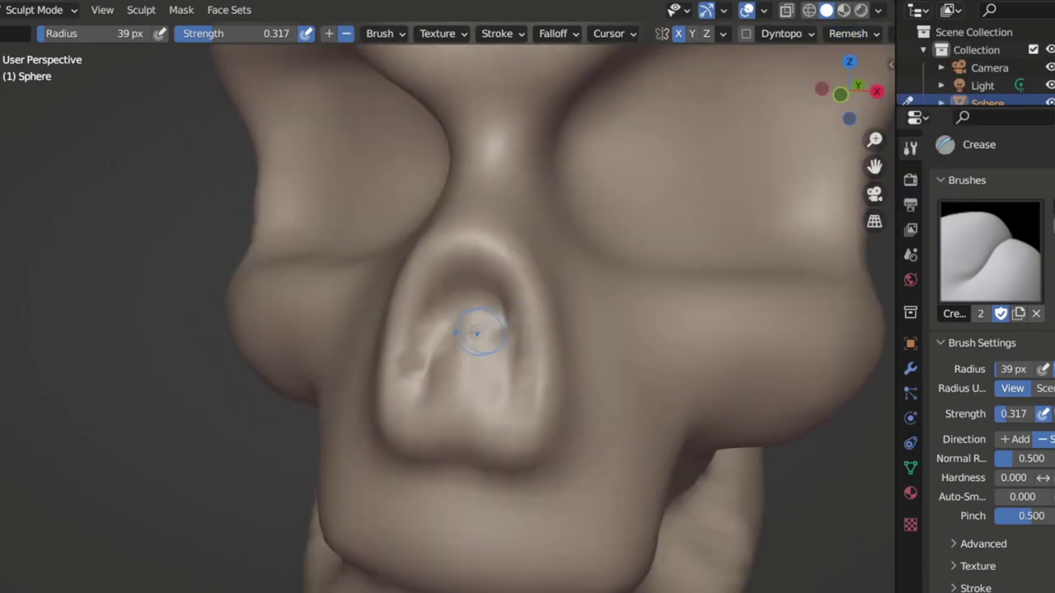
pyautogui.scroll(2, 448, 330)
pyautogui.scroll(4, 478, 287)
pyautogui.scroll(-4, 486, 282)
# Pull the nose tip outward with the Grab brush at 0.400 strength
pyautogui.moveTo(502, 278); pyautogui.dragTo(414, 431, button='middle')
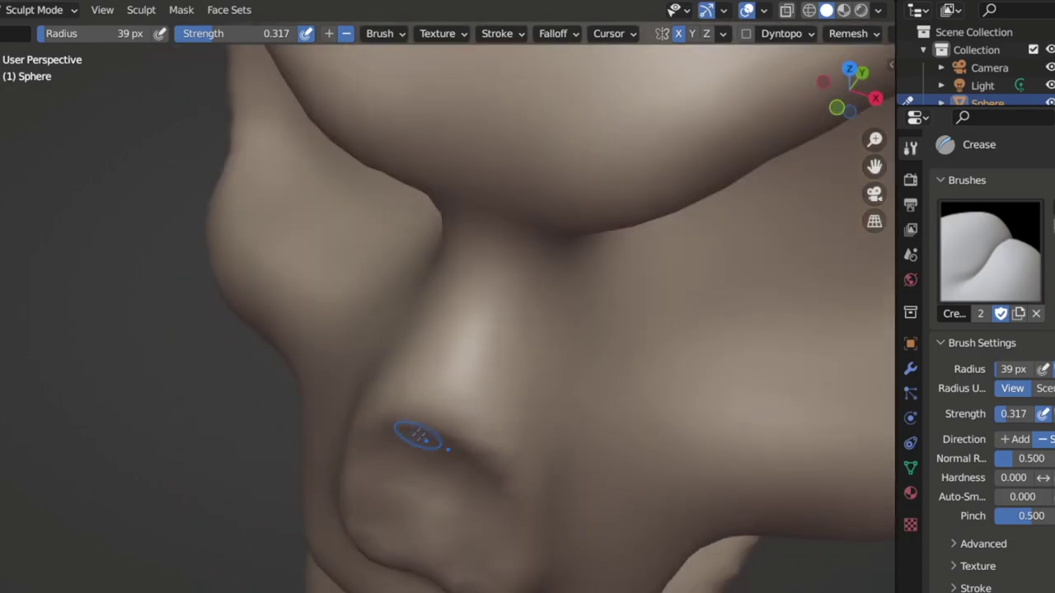
pyautogui.press('g')
pyautogui.scroll(4, 357, 415)
pyautogui.scroll(-3, 357, 414)
pyautogui.moveTo(357, 415)
pyautogui.mouseDown(button='middle')
pyautogui.moveTo(371, 495)
pyautogui.moveTo(396, 462)
pyautogui.moveTo(470, 278)
pyautogui.moveTo(487, 174)
pyautogui.mouseUp(button='middle')
pyautogui.click(793, 33)
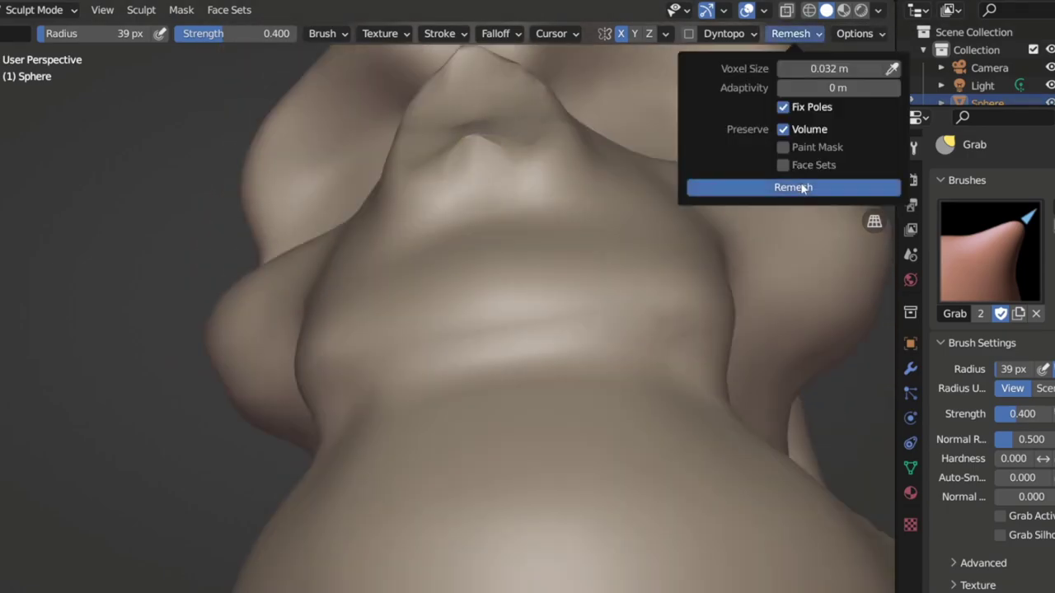
# Remesh the skull, then try the Draw, Elastic Deform and Crease brushes around the nose
pyautogui.click(796, 186)
pyautogui.moveTo(796, 186)
pyautogui.mouseDown(button='middle')
pyautogui.moveTo(593, 247)
pyautogui.moveTo(523, 230)
pyautogui.moveTo(509, 275)
pyautogui.moveTo(165, 284)
pyautogui.mouseUp(button='middle')
pyautogui.press('x')
pyautogui.hotkey('shift', 'e')
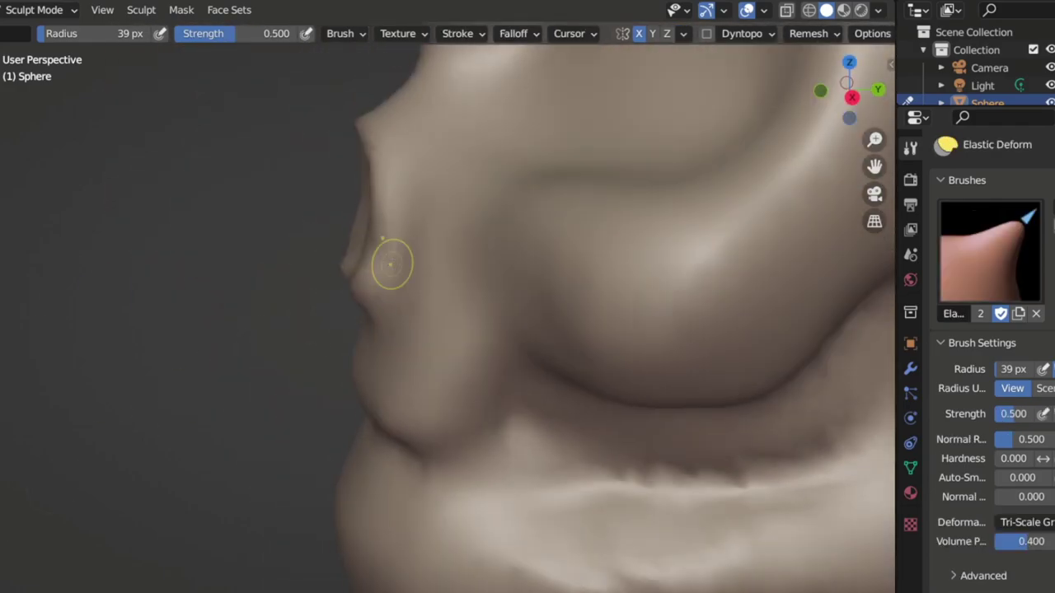
pyautogui.scroll(-5, 494, 297)
pyautogui.moveTo(494, 296); pyautogui.dragTo(330, 306, button='middle')
pyautogui.hotkey('shift', 'c')
pyautogui.scroll(3, 470, 206)
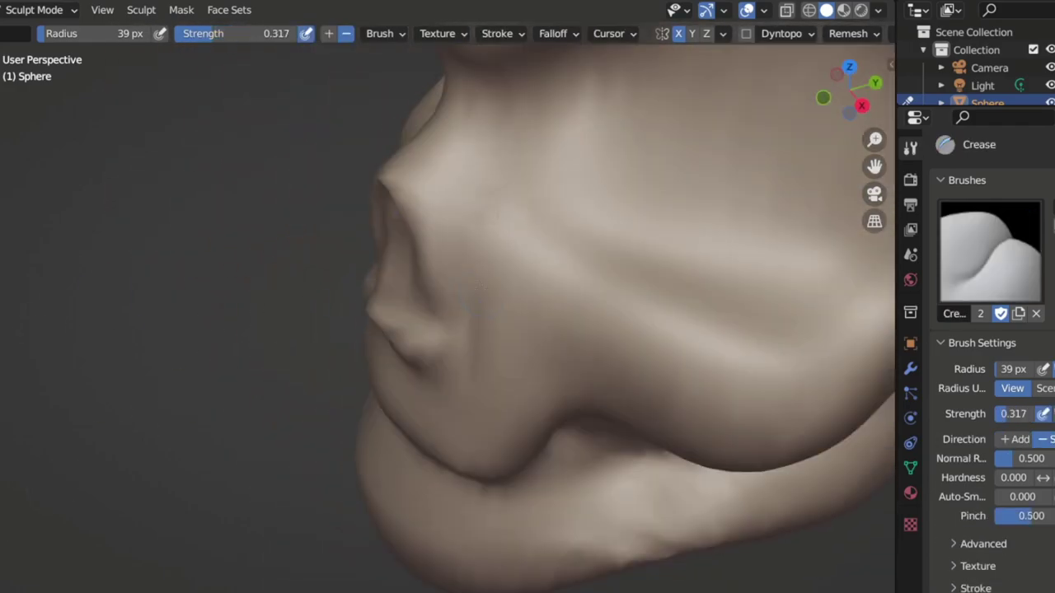
# Remesh the skull at 0.028 m voxel size and inspect the nose front-on
pyautogui.click(850, 33)
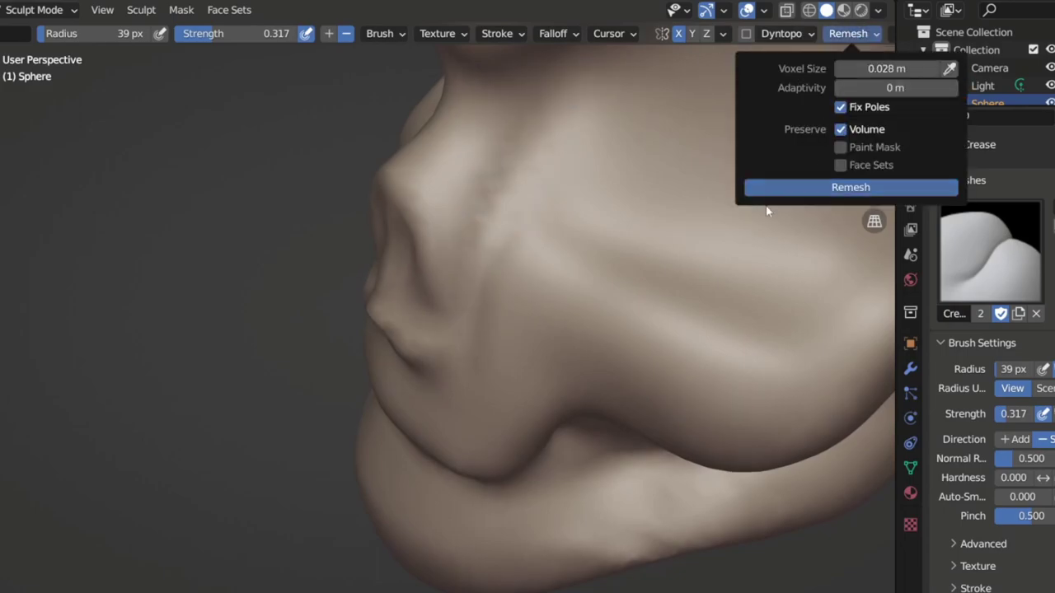
pyautogui.click(850, 183)
pyautogui.moveTo(494, 296); pyautogui.dragTo(462, 301, button='middle')
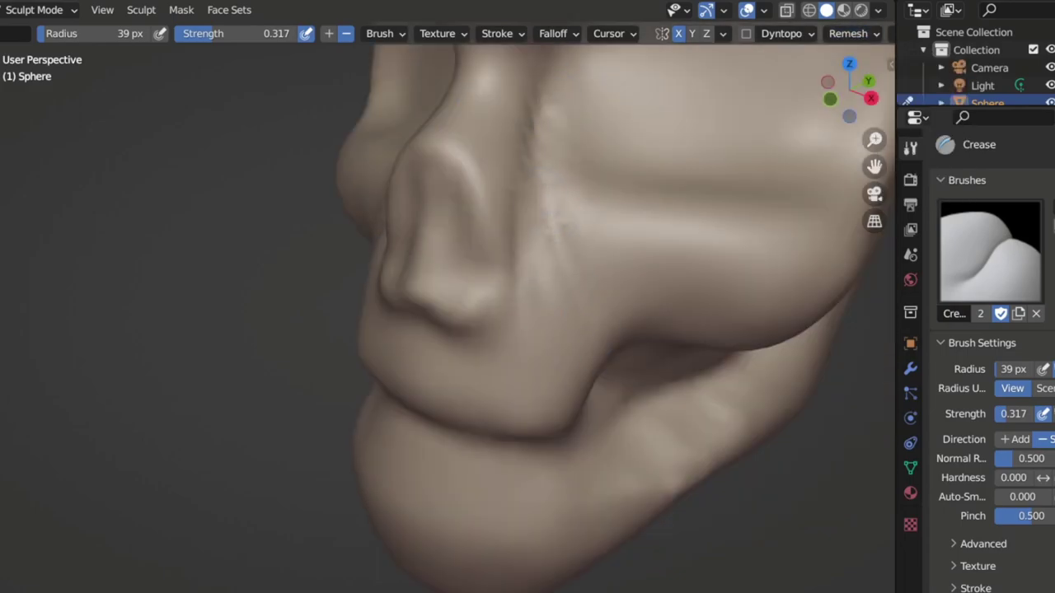
pyautogui.moveTo(604, 331)
pyautogui.mouseDown(button='middle')
pyautogui.moveTo(420, 327)
pyautogui.moveTo(460, 338)
pyautogui.mouseUp(button='middle')
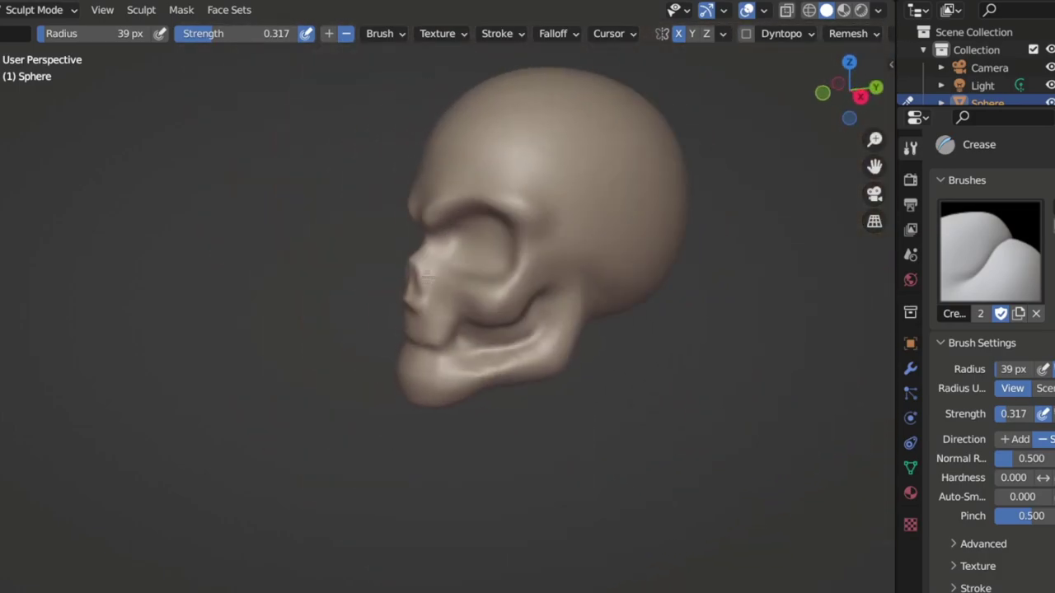
pyautogui.scroll(2, 494, 215)
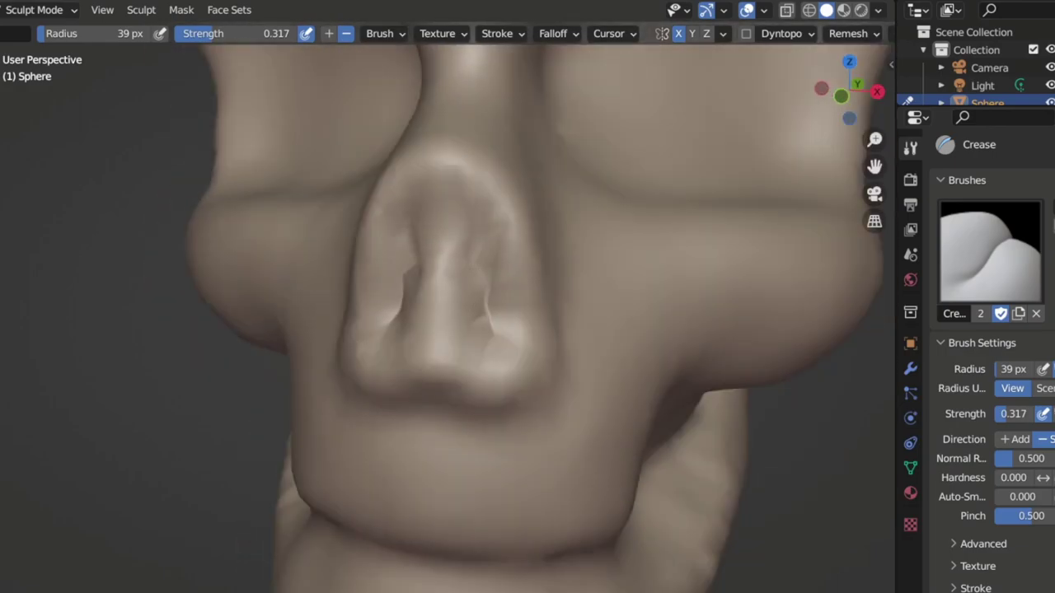
# Remesh the skull again to rebuild its mesh
pyautogui.click(855, 33)
pyautogui.click(853, 184)
pyautogui.click(855, 33)
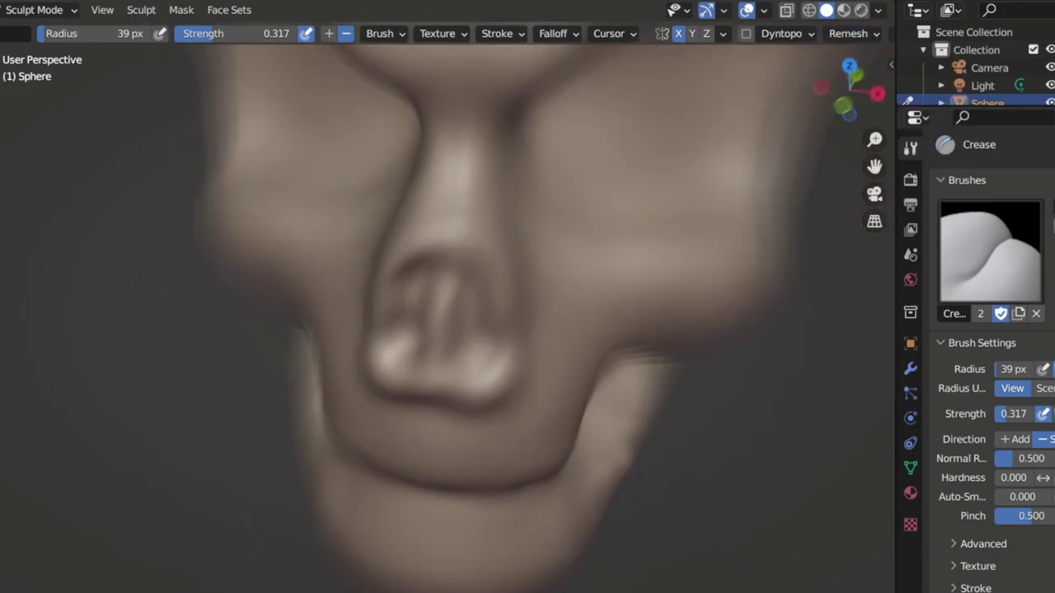
# Sharpen the nasal opening and its central ridge with the Draw, Elastic Deform and Crease brushes
pyautogui.press('x')
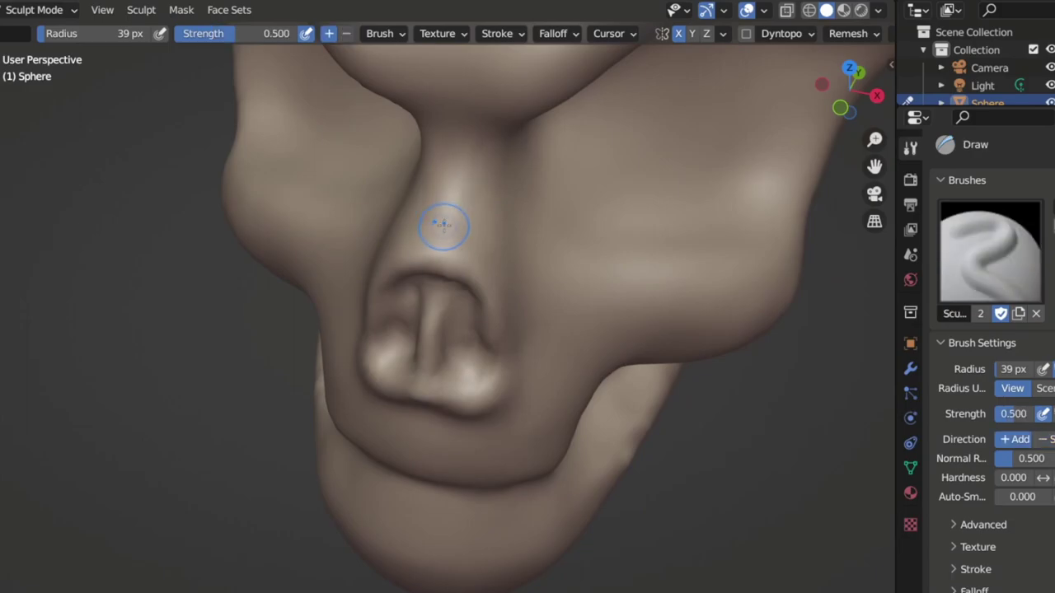
pyautogui.moveTo(507, 161)
pyautogui.mouseDown(button='middle')
pyautogui.moveTo(377, 223)
pyautogui.moveTo(414, 289)
pyautogui.mouseUp(button='middle')
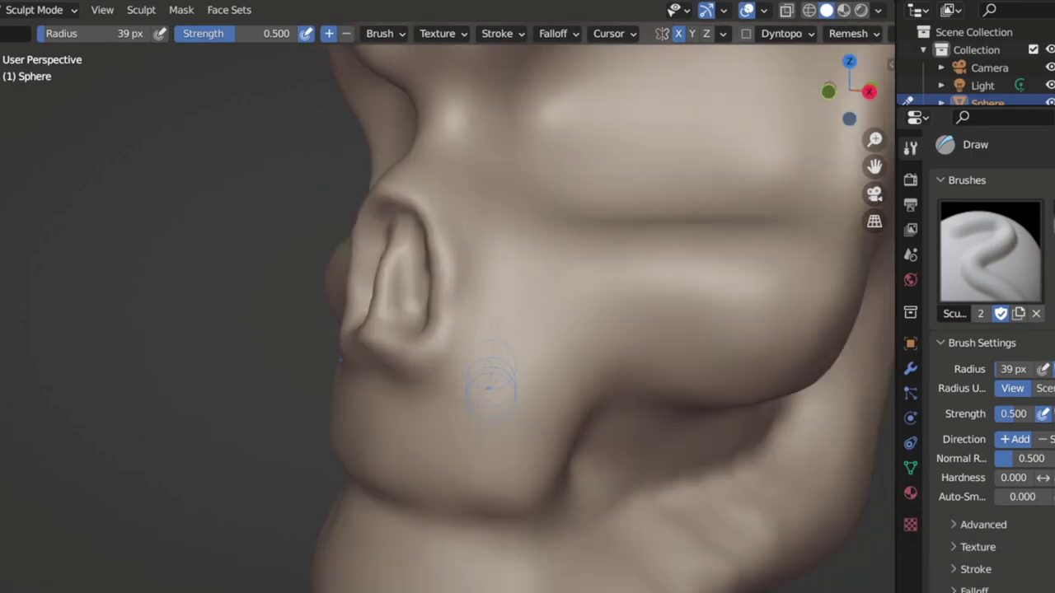
pyautogui.moveTo(491, 387)
pyautogui.mouseDown(button='middle')
pyautogui.moveTo(415, 294)
pyautogui.moveTo(338, 315)
pyautogui.moveTo(278, 313)
pyautogui.mouseUp(button='middle')
pyautogui.press('e')
pyautogui.moveTo(346, 313)
pyautogui.mouseDown(button='middle')
pyautogui.moveTo(541, 340)
pyautogui.moveTo(408, 308)
pyautogui.mouseUp(button='middle')
pyautogui.hotkey('shift', 'c')
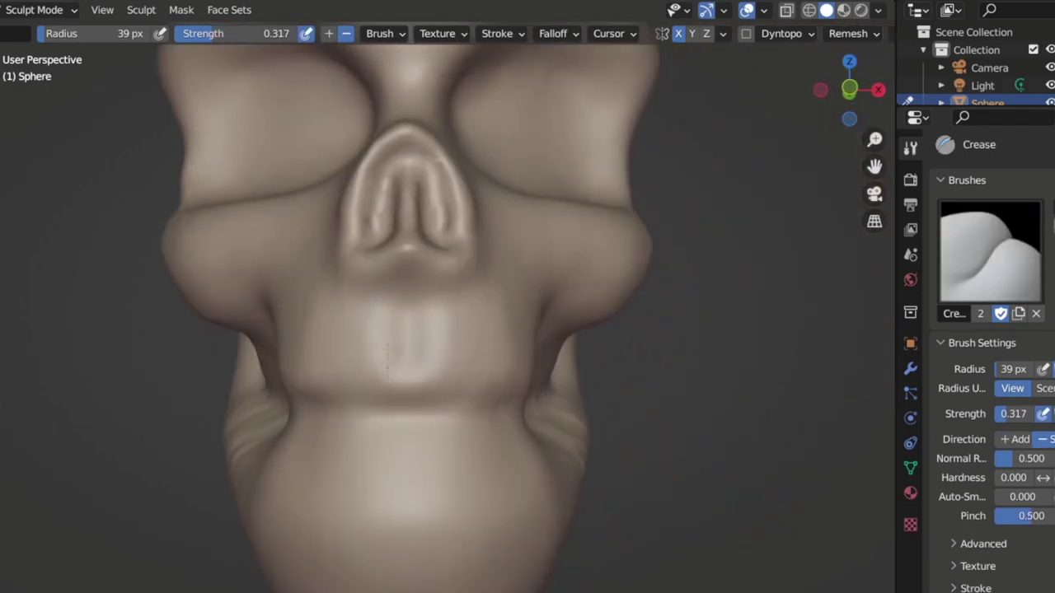
pyautogui.scroll(-3, 519, 303)
pyautogui.moveTo(519, 303)
pyautogui.mouseDown(button='middle')
pyautogui.moveTo(429, 288)
pyautogui.moveTo(551, 257)
pyautogui.moveTo(566, 404)
pyautogui.moveTo(568, 352)
pyautogui.moveTo(523, 396)
pyautogui.mouseUp(button='middle')
pyautogui.hotkey('shift', 'c')
pyautogui.press('f')
pyautogui.click(502, 388)
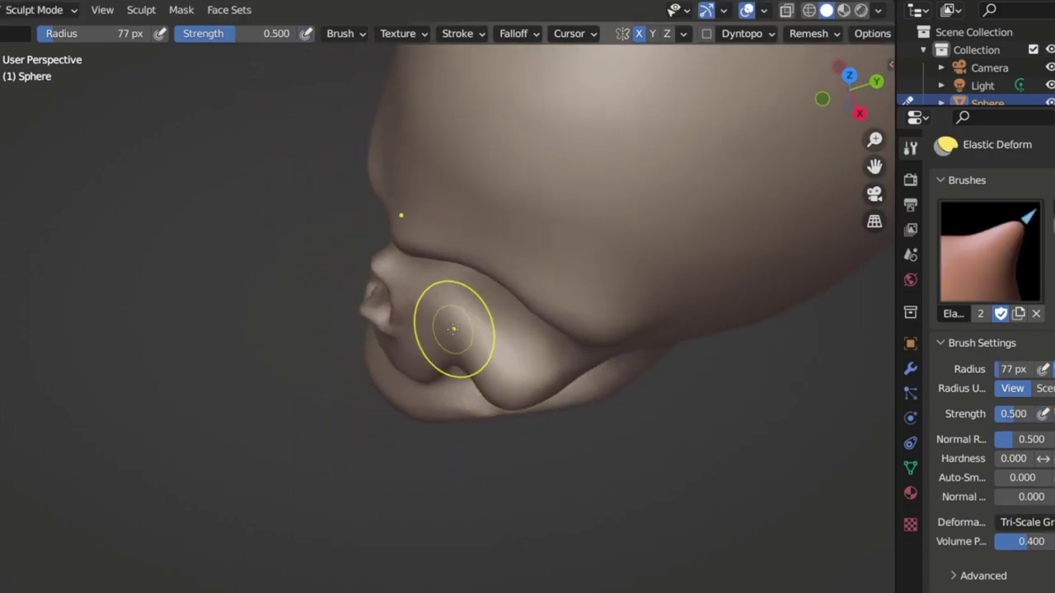
pyautogui.moveTo(431, 305)
pyautogui.mouseDown(button='middle')
pyautogui.moveTo(506, 294)
pyautogui.moveTo(519, 259)
pyautogui.moveTo(592, 308)
pyautogui.moveTo(561, 217)
pyautogui.moveTo(517, 305)
pyautogui.mouseUp(button='middle')
pyautogui.scroll(-3, 518, 259)
pyautogui.scroll(3, 592, 307)
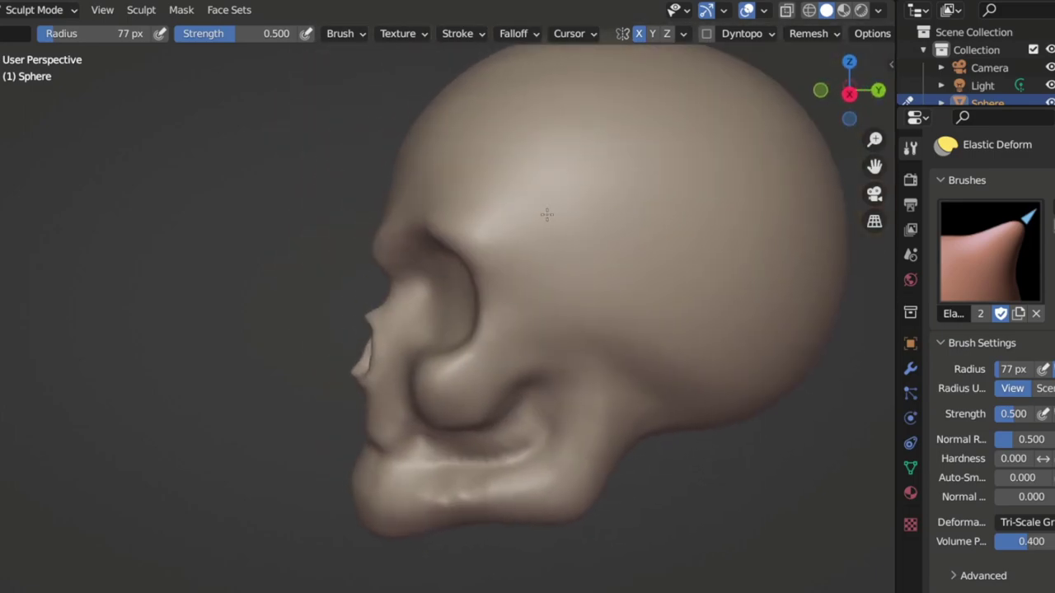
pyautogui.scroll(2, 517, 305)
pyautogui.scroll(-3, 517, 305)
pyautogui.press('x')
pyautogui.moveTo(593, 247)
pyautogui.mouseDown(button='middle')
pyautogui.moveTo(714, 206)
pyautogui.moveTo(587, 285)
pyautogui.moveTo(540, 227)
pyautogui.moveTo(524, 254)
pyautogui.mouseUp(button='middle')
pyautogui.scroll(2, 523, 255)
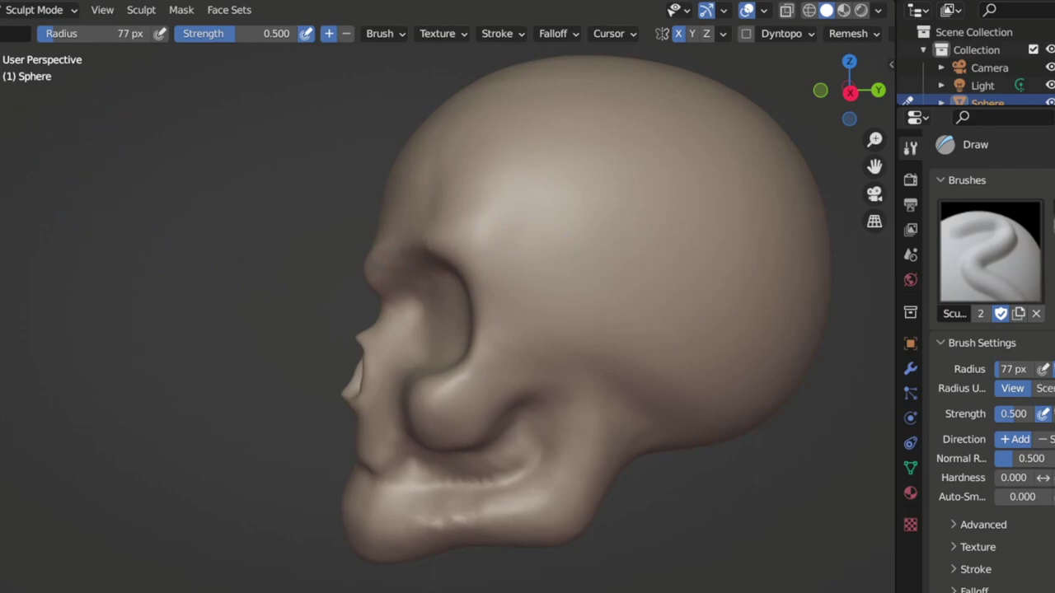
pyautogui.hotkey('shift', 'c')
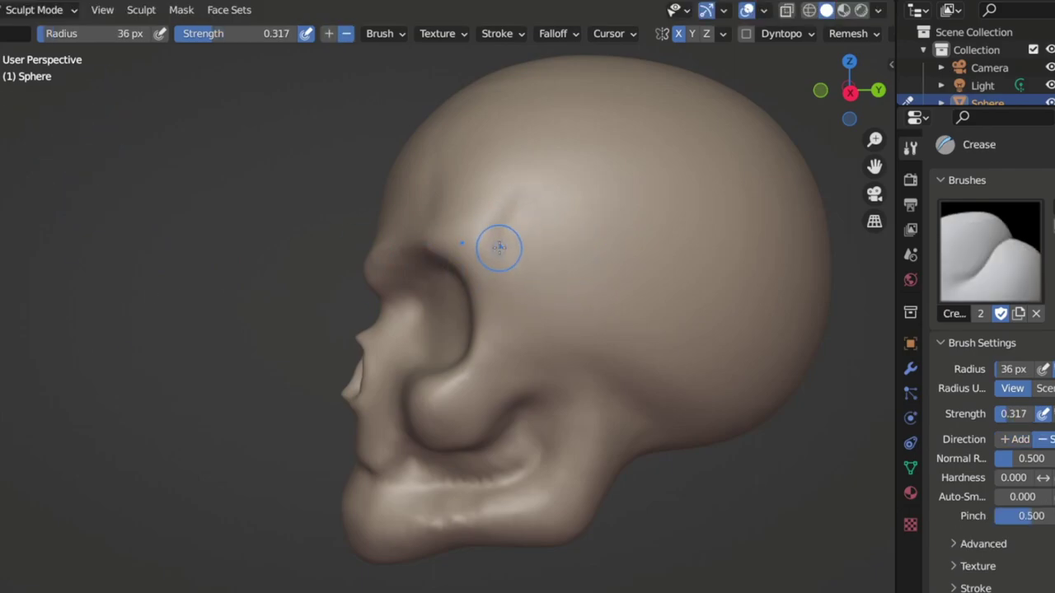
# Crease a fold into the temple and add fine wrinkles along the brow ridge
pyautogui.moveTo(598, 333)
pyautogui.mouseDown(button='middle')
pyautogui.moveTo(660, 305)
pyautogui.moveTo(535, 264)
pyautogui.mouseUp(button='middle')
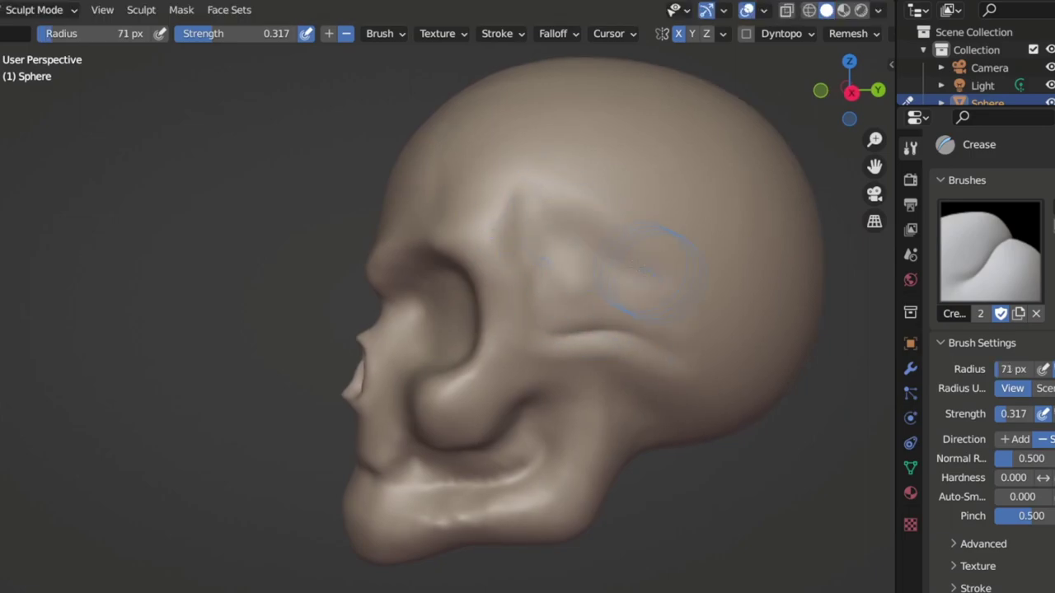
pyautogui.moveTo(672, 289); pyautogui.dragTo(626, 330)
pyautogui.moveTo(626, 329); pyautogui.dragTo(577, 314, button='middle')
pyautogui.moveTo(478, 239); pyautogui.dragTo(579, 363)
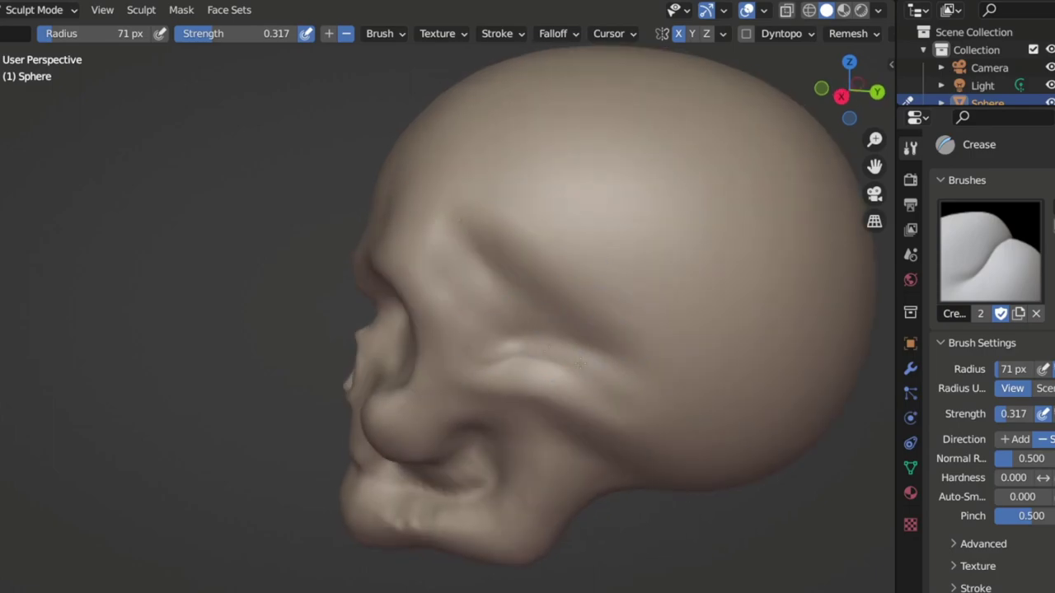
pyautogui.moveTo(580, 363); pyautogui.dragTo(540, 309, button='middle')
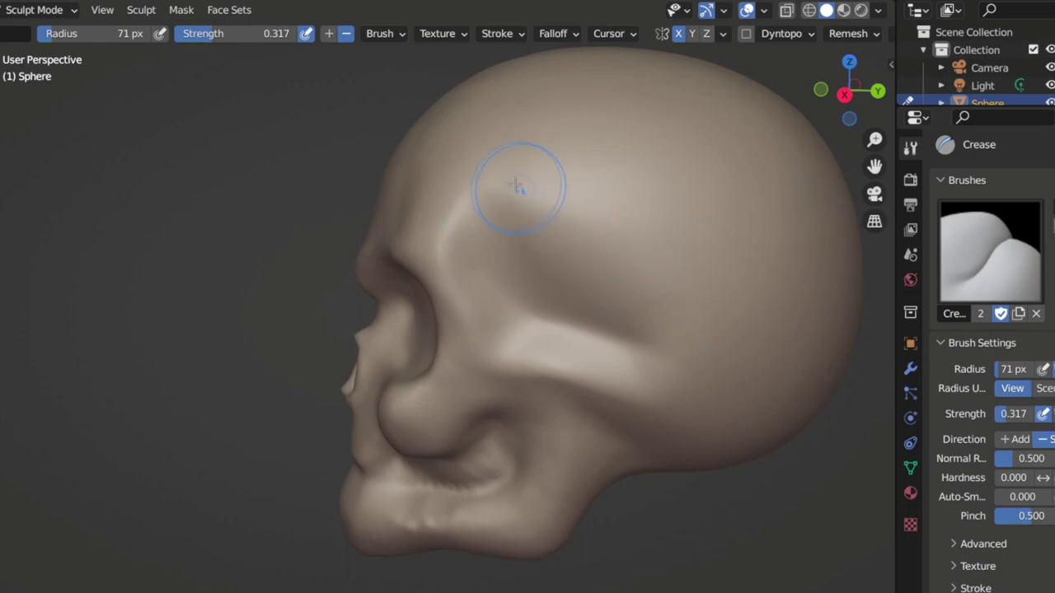
pyautogui.scroll(-3, 445, 313)
pyautogui.moveTo(445, 314); pyautogui.dragTo(609, 313, button='middle')
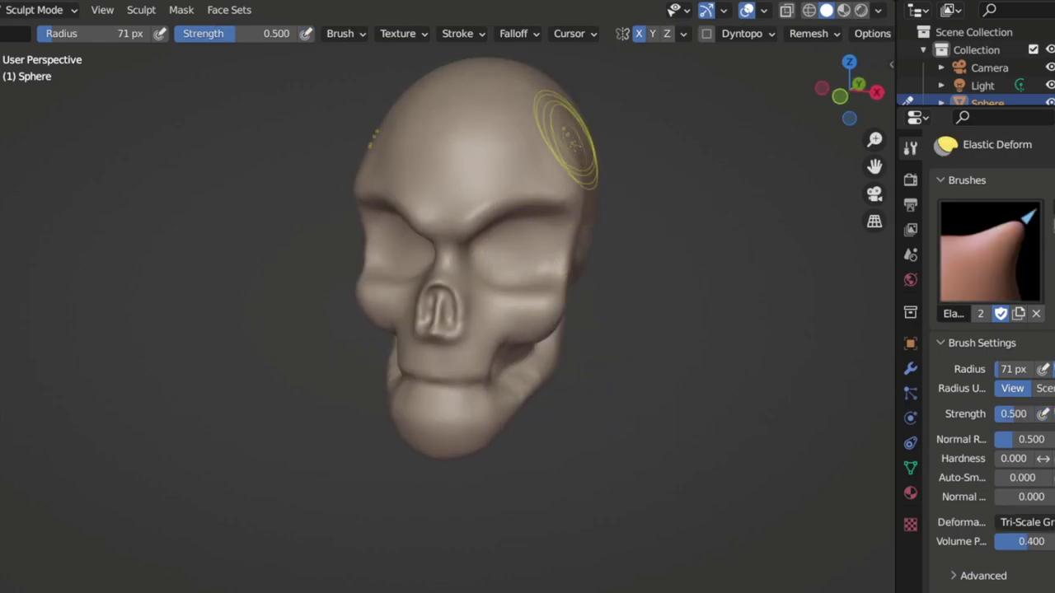
# Orbit around the skull to inspect the jaw from the side, front and below
pyautogui.moveTo(595, 352)
pyautogui.mouseDown(button='middle')
pyautogui.moveTo(447, 221)
pyautogui.moveTo(664, 206)
pyautogui.mouseUp(button='middle')
pyautogui.scroll(5, 447, 221)
pyautogui.scroll(5, 665, 205)
pyautogui.scroll(-4, 518, 207)
pyautogui.scroll(-2, 577, 294)
pyautogui.moveTo(577, 295)
pyautogui.mouseDown(button='middle')
pyautogui.moveTo(588, 228)
pyautogui.moveTo(566, 251)
pyautogui.mouseUp(button='middle')
pyautogui.moveTo(633, 192); pyautogui.dragTo(636, 239, button='middle')
pyautogui.scroll(-3, 637, 266)
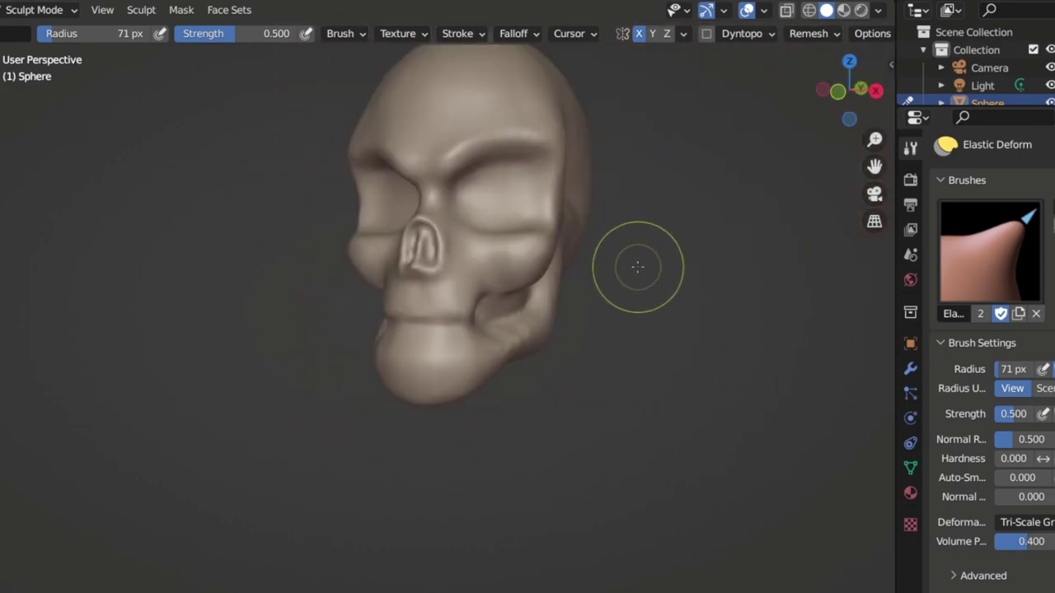
pyautogui.scroll(3, 699, 281)
pyautogui.moveTo(699, 281); pyautogui.dragTo(650, 260, button='middle')
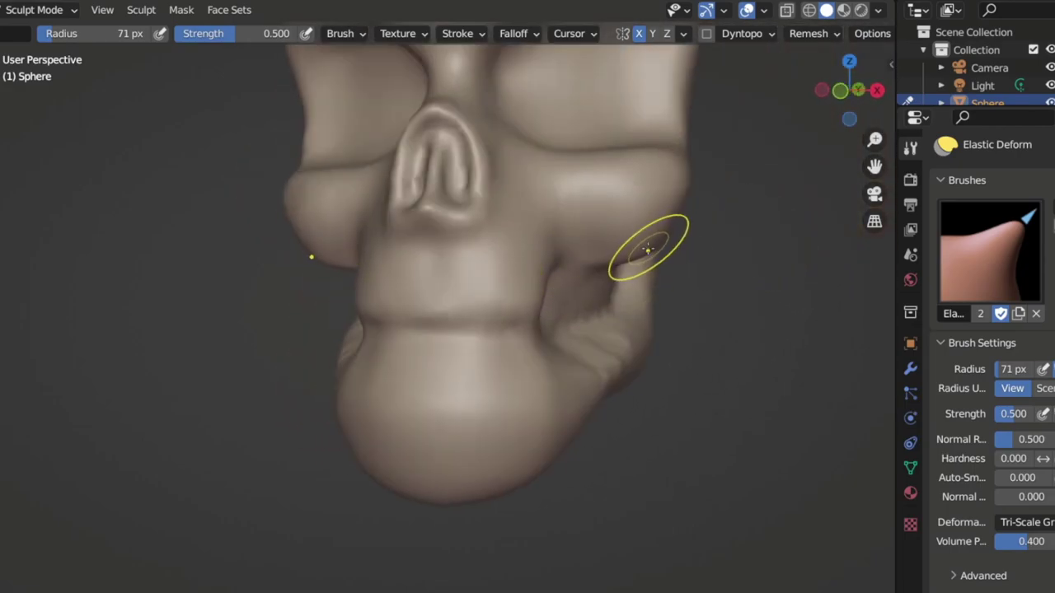
# Pull the chin and jaw outward with Elastic Deform, then undo the overdone pull
pyautogui.moveTo(546, 245)
pyautogui.mouseDown(button='middle')
pyautogui.moveTo(582, 256)
pyautogui.moveTo(476, 250)
pyautogui.mouseUp(button='middle')
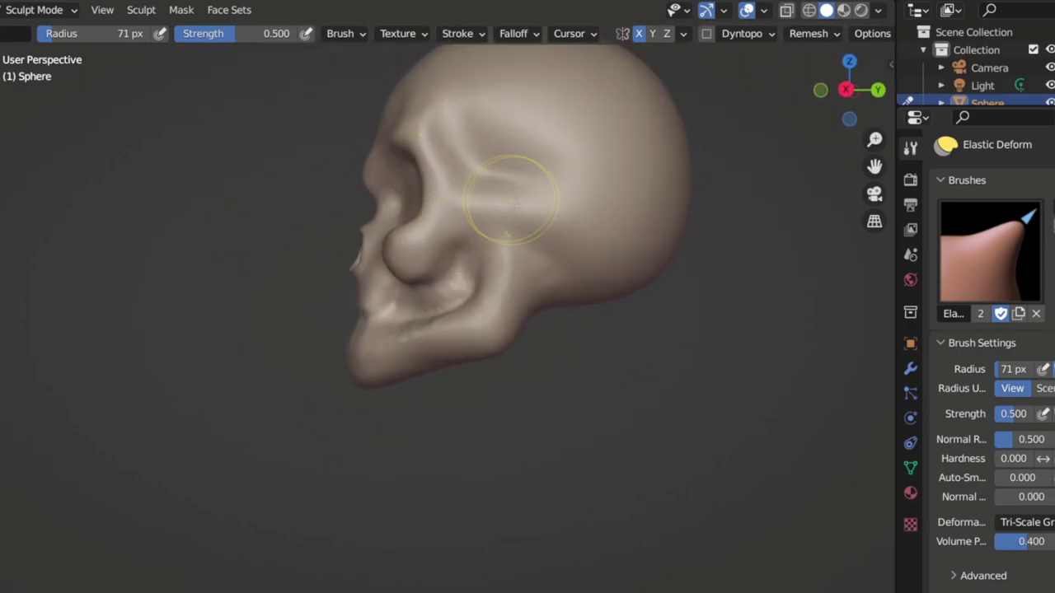
pyautogui.scroll(3, 443, 221)
pyautogui.moveTo(442, 221); pyautogui.dragTo(686, 277, button='middle')
pyautogui.moveTo(766, 198)
pyautogui.mouseDown(button='middle')
pyautogui.moveTo(376, 259)
pyautogui.moveTo(281, 251)
pyautogui.moveTo(461, 272)
pyautogui.moveTo(580, 305)
pyautogui.moveTo(412, 247)
pyautogui.moveTo(469, 314)
pyautogui.moveTo(456, 323)
pyautogui.mouseUp(button='middle')
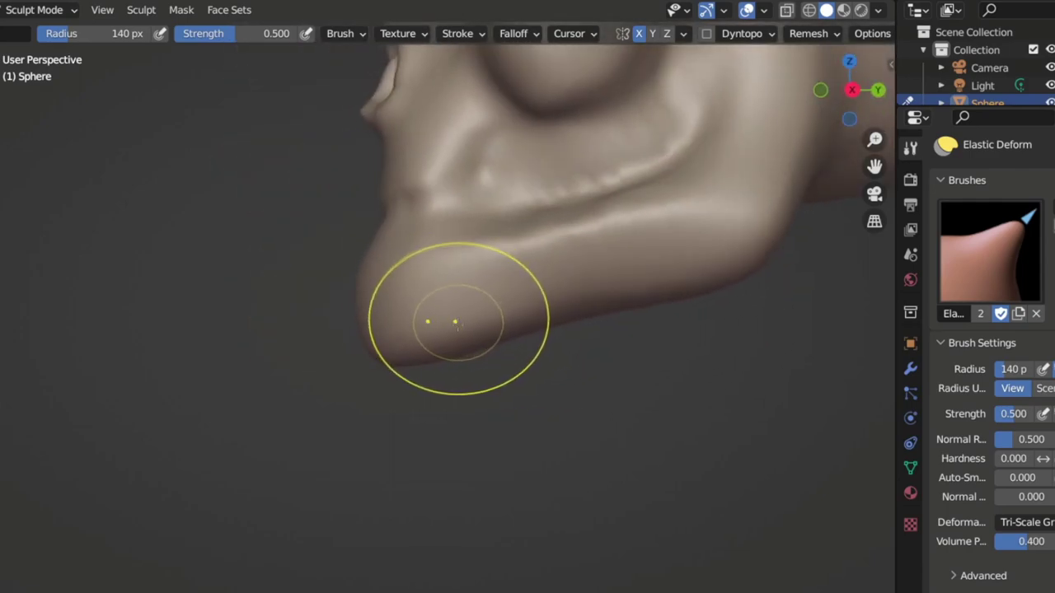
pyautogui.moveTo(372, 293); pyautogui.dragTo(449, 312)
pyautogui.hotkey('ctrl', 'z')
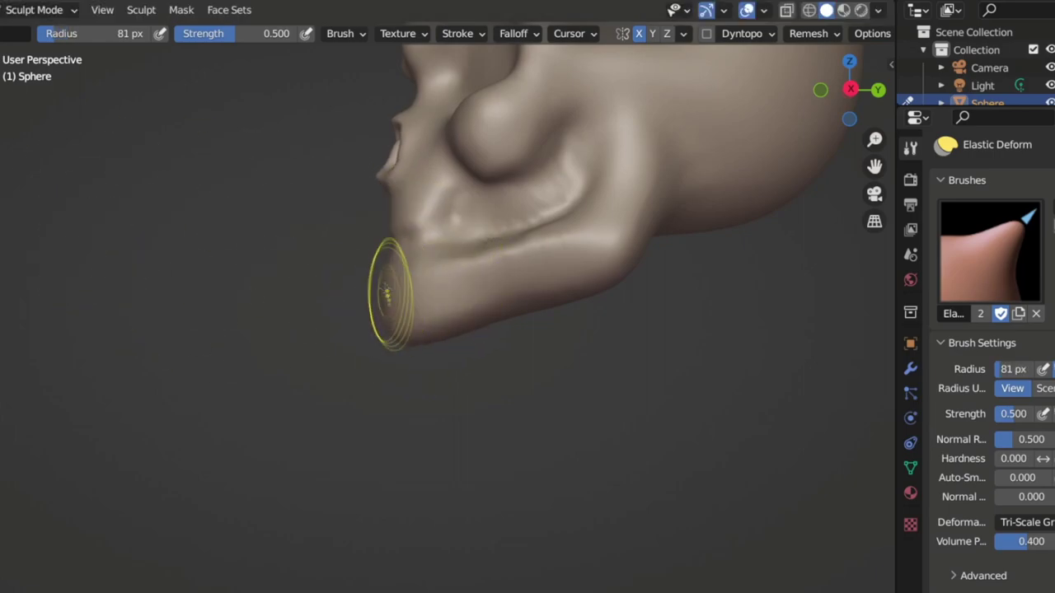
pyautogui.moveTo(397, 293); pyautogui.dragTo(412, 190, button='middle')
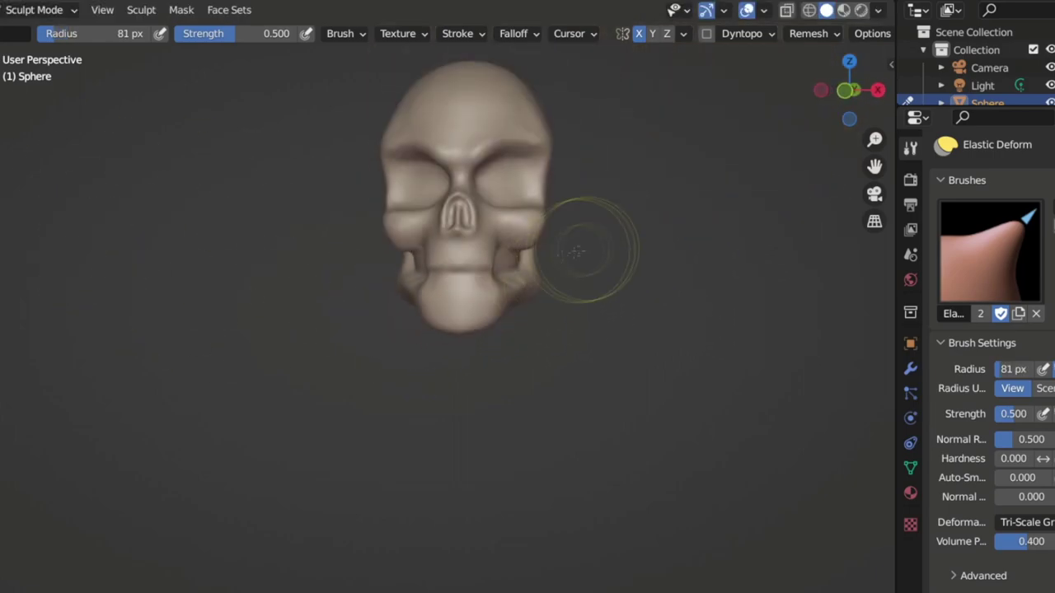
pyautogui.moveTo(565, 306)
pyautogui.mouseDown(button='middle')
pyautogui.moveTo(652, 297)
pyautogui.moveTo(624, 223)
pyautogui.moveTo(506, 242)
pyautogui.mouseUp(button='middle')
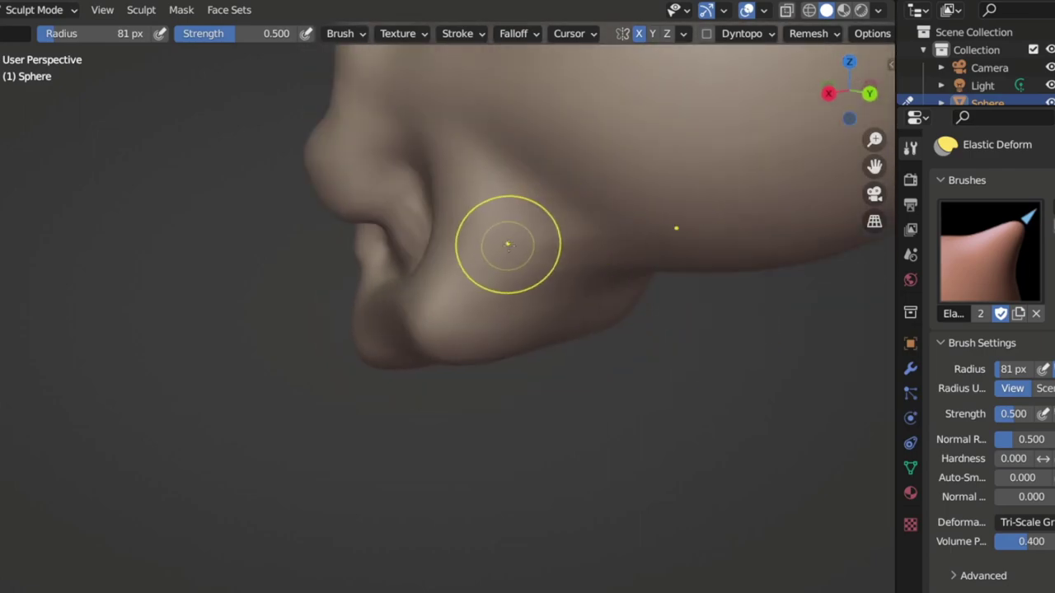
pyautogui.hotkey('shift', 'c')
# Crease folds along the jaw, cheekbone and cheek hollow, undoing the last strokes
pyautogui.moveTo(594, 237); pyautogui.dragTo(569, 256, button='middle')
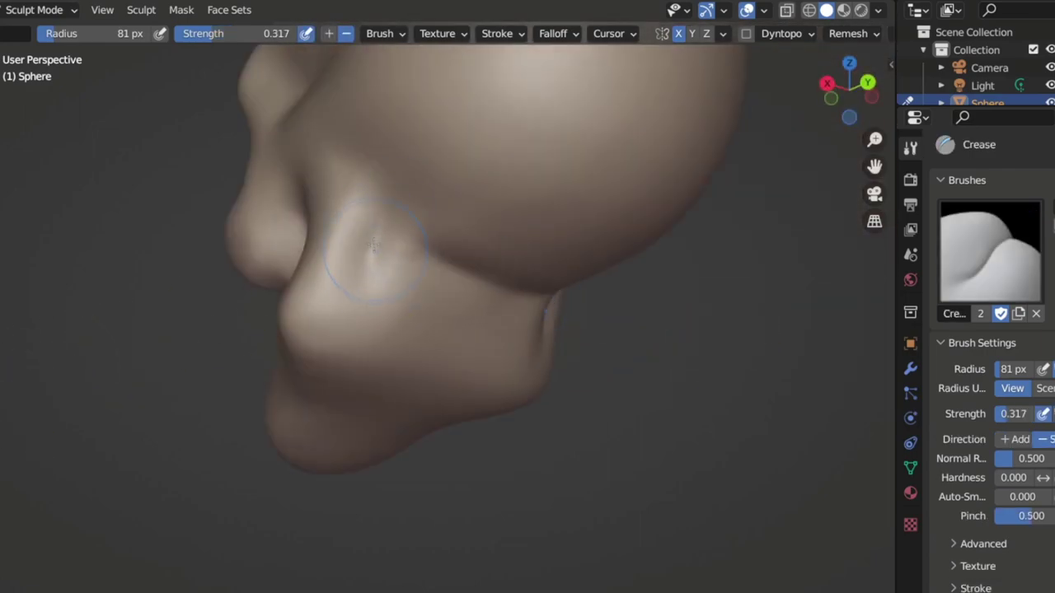
pyautogui.moveTo(418, 247); pyautogui.dragTo(445, 272, button='middle')
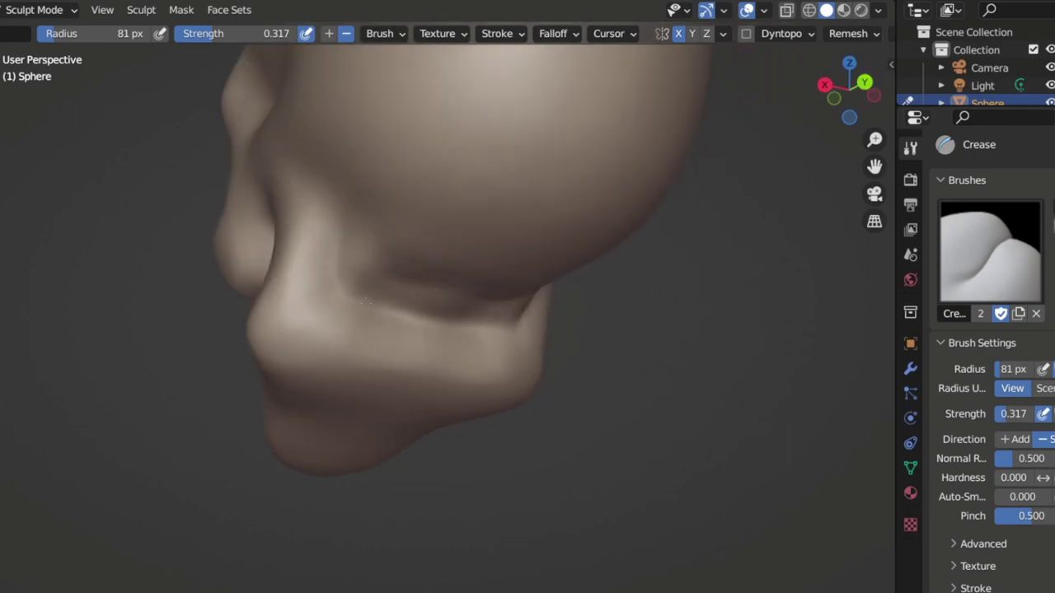
pyautogui.moveTo(413, 281); pyautogui.dragTo(445, 264, button='middle')
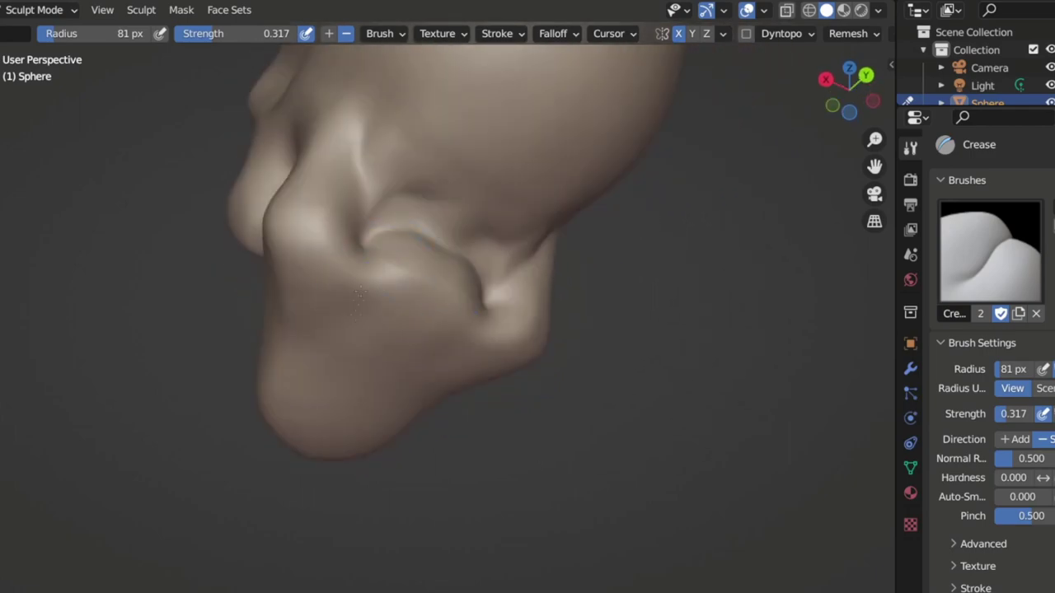
pyautogui.moveTo(313, 379); pyautogui.dragTo(429, 396)
pyautogui.moveTo(494, 346); pyautogui.dragTo(393, 325)
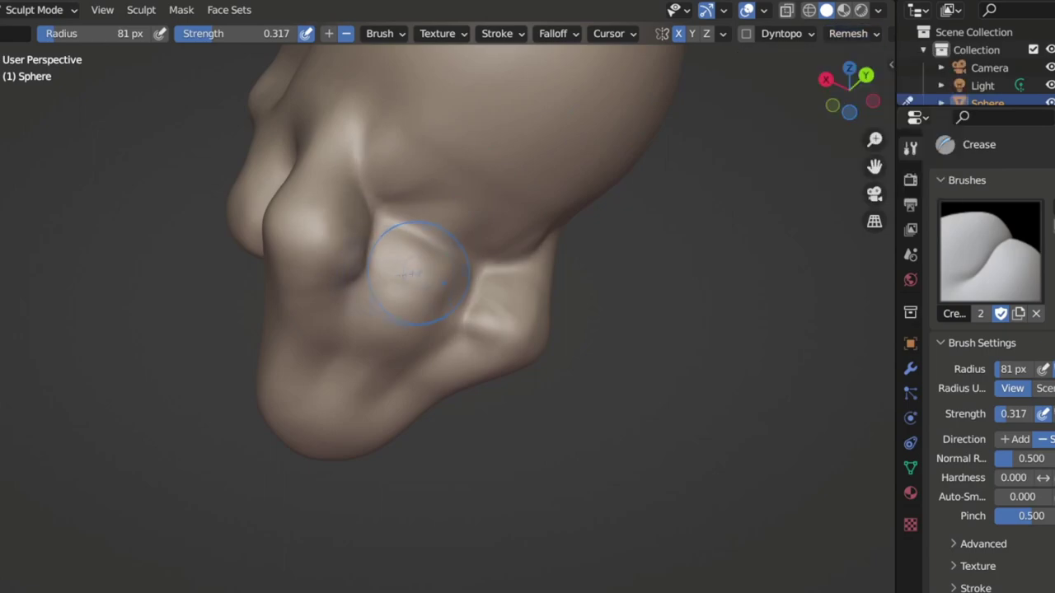
pyautogui.moveTo(363, 206); pyautogui.dragTo(478, 241)
pyautogui.moveTo(321, 346); pyautogui.dragTo(412, 413)
pyautogui.moveTo(297, 223); pyautogui.dragTo(338, 346)
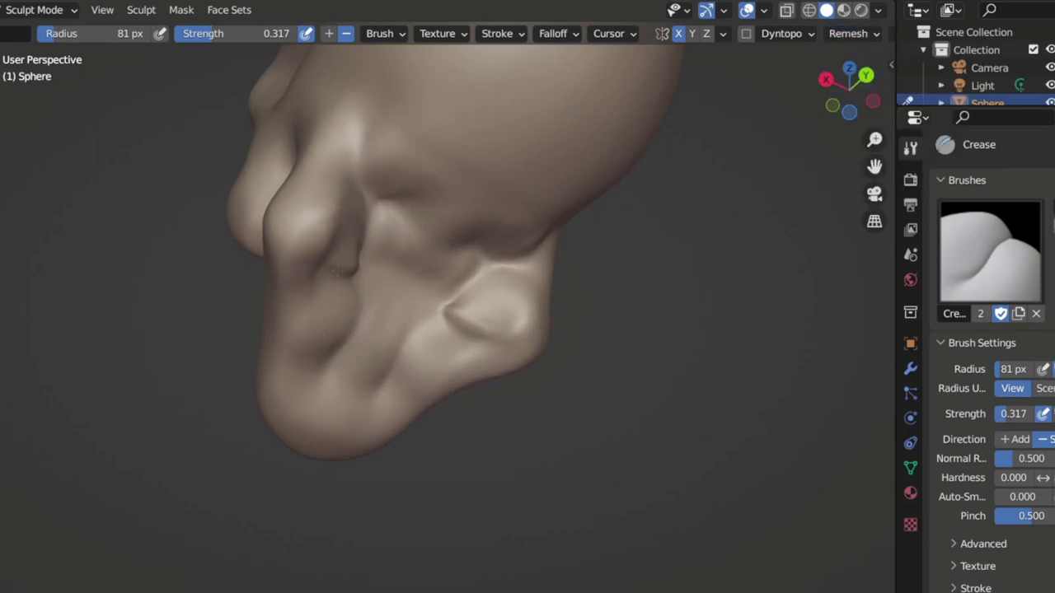
pyautogui.moveTo(396, 363); pyautogui.dragTo(503, 395)
pyautogui.moveTo(280, 412); pyautogui.dragTo(398, 280)
pyautogui.hotkey('ctrl', 'z')
pyautogui.hotkey('ctrl', 'z')
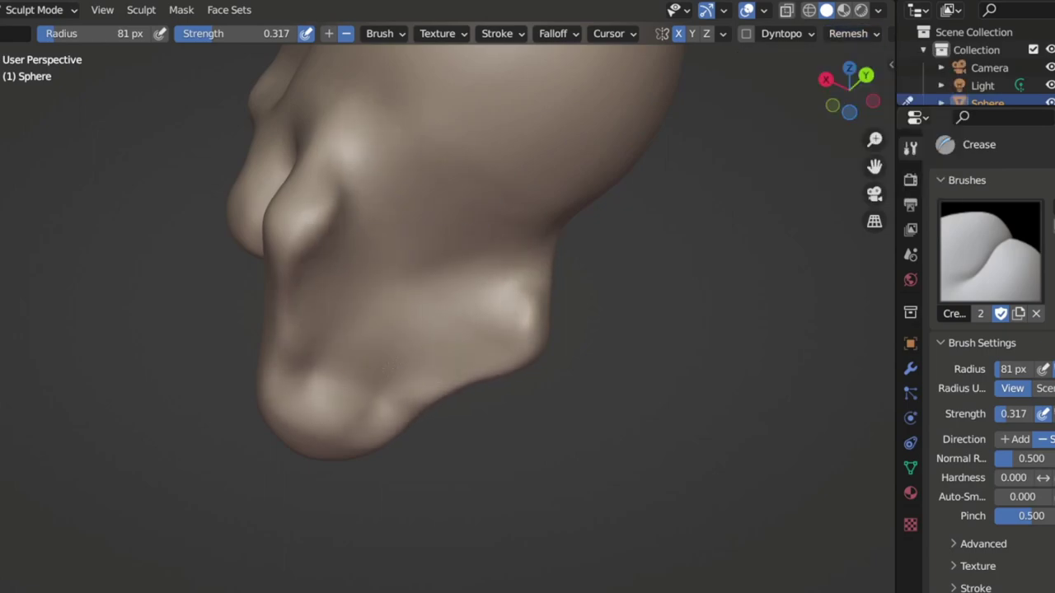
# Carve and deepen a groove below the cheekbone with the Draw brush
pyautogui.scroll(-5, 461, 330)
pyautogui.moveTo(413, 329)
pyautogui.mouseDown(button='middle')
pyautogui.moveTo(511, 338)
pyautogui.moveTo(437, 353)
pyautogui.moveTo(445, 316)
pyautogui.moveTo(560, 332)
pyautogui.moveTo(551, 315)
pyautogui.mouseUp(button='middle')
pyautogui.hotkey('shift', 'space')
pyautogui.moveTo(462, 352)
pyautogui.mouseDown(button='middle')
pyautogui.moveTo(565, 295)
pyautogui.moveTo(401, 314)
pyautogui.moveTo(448, 243)
pyautogui.mouseUp(button='middle')
pyautogui.scroll(2, 401, 315)
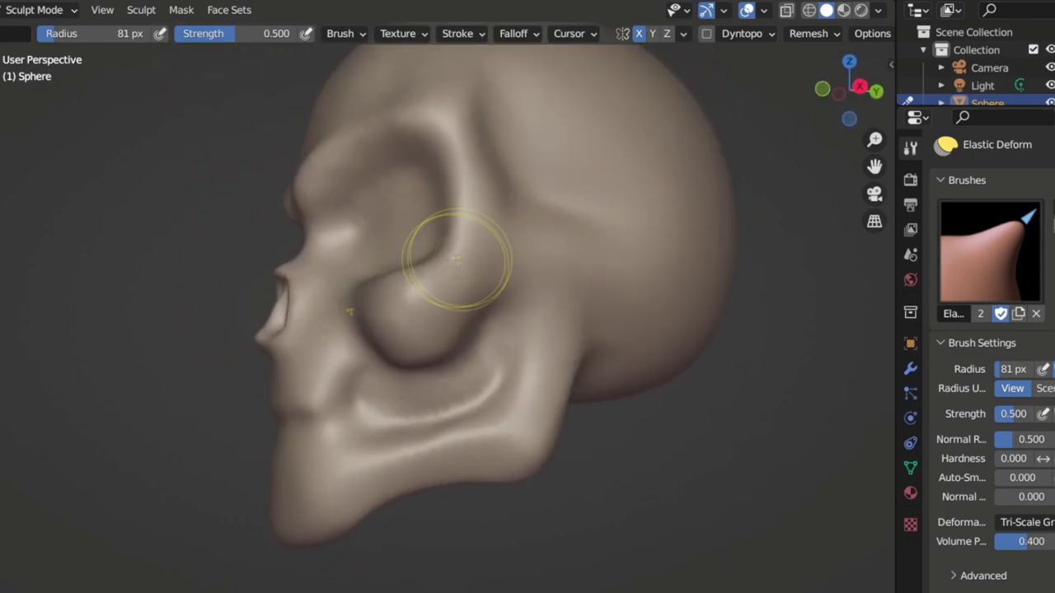
pyautogui.scroll(2, 540, 369)
pyautogui.press('x')
pyautogui.moveTo(539, 369); pyautogui.dragTo(585, 329, button='middle')
pyautogui.moveTo(585, 330); pyautogui.dragTo(544, 404)
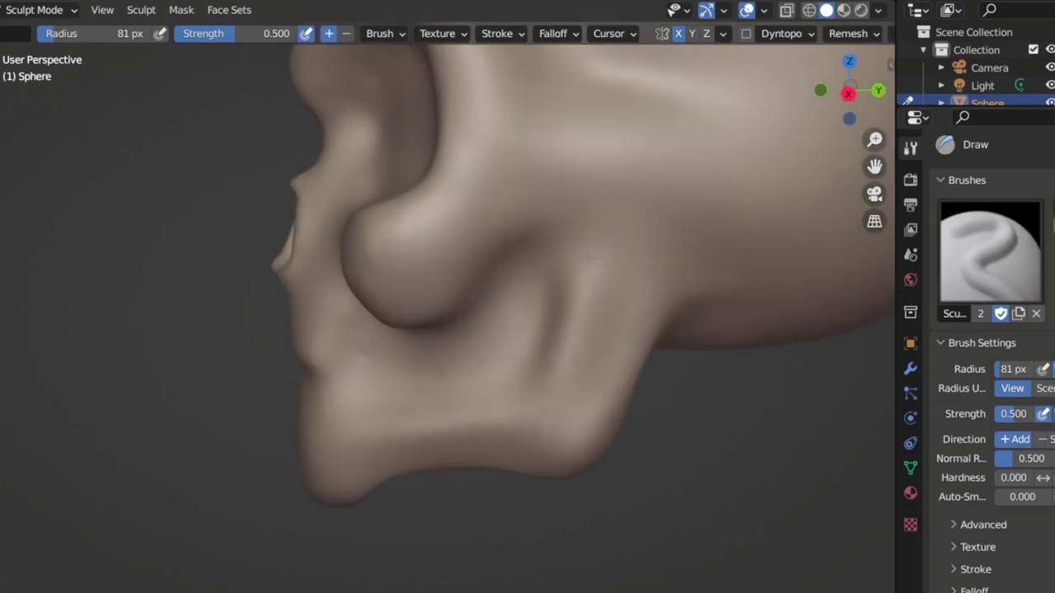
pyautogui.moveTo(671, 278)
pyautogui.mouseDown(button='middle')
pyautogui.moveTo(631, 292)
pyautogui.moveTo(679, 184)
pyautogui.mouseUp(button='middle')
pyautogui.scroll(2, 651, 272)
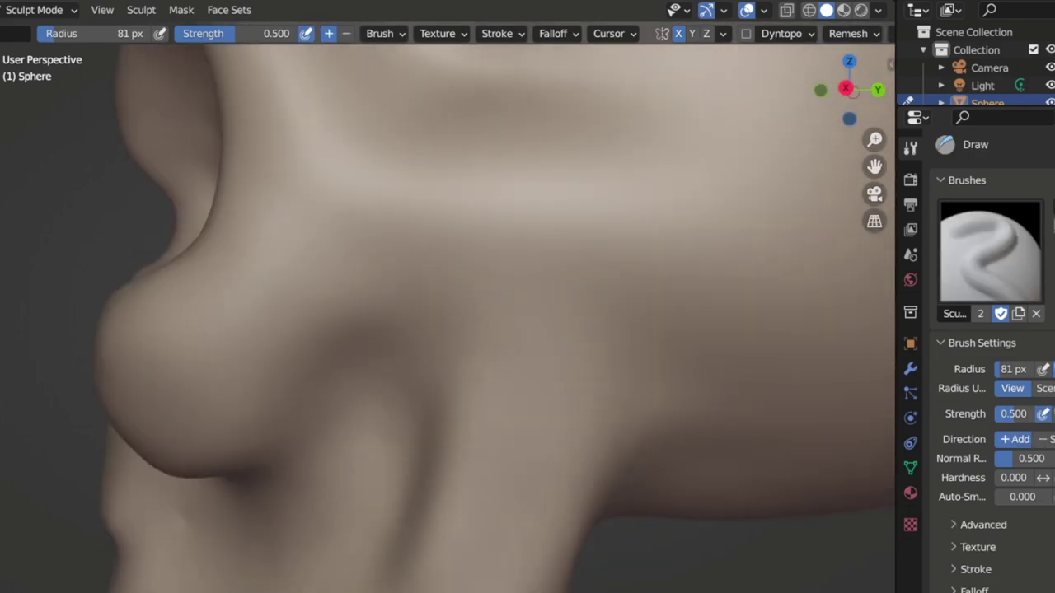
# Reshape the cheek and jaw-hinge hollow with Crease and Elastic Deform at 81 px
pyautogui.hotkey('shift', 'c')
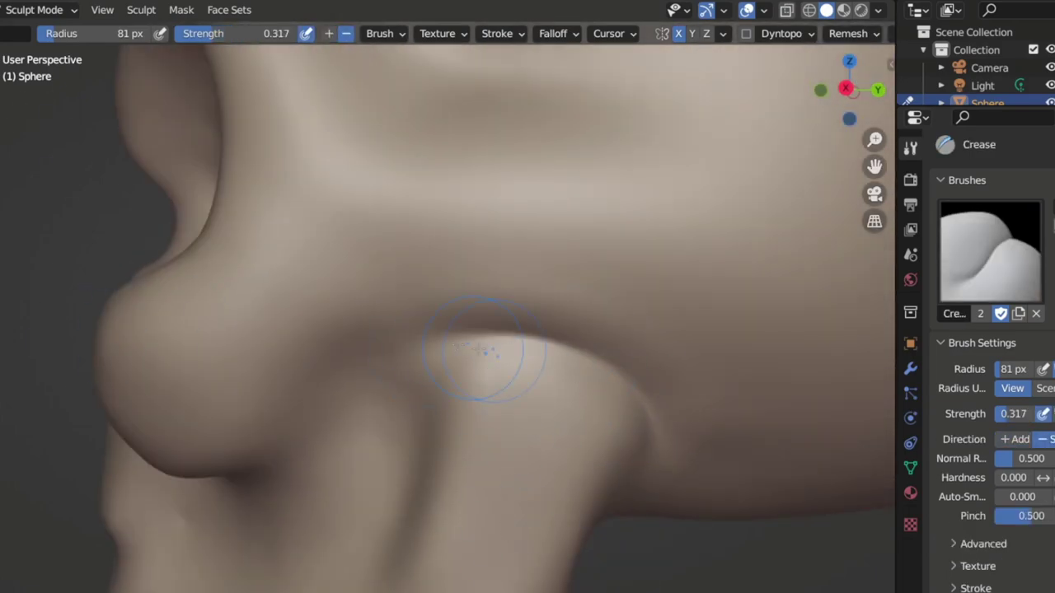
pyautogui.moveTo(366, 379); pyautogui.dragTo(448, 377, button='middle')
pyautogui.scroll(-3, 447, 377)
pyautogui.scroll(-2, 729, 321)
pyautogui.scroll(5, 412, 330)
pyautogui.moveTo(412, 330)
pyautogui.mouseDown(button='middle')
pyautogui.moveTo(471, 354)
pyautogui.moveTo(547, 348)
pyautogui.moveTo(306, 353)
pyautogui.mouseUp(button='middle')
pyautogui.hotkey('shift', 'e')
pyautogui.scroll(-4, 336, 363)
pyautogui.moveTo(412, 363); pyautogui.dragTo(495, 365, button='middle')
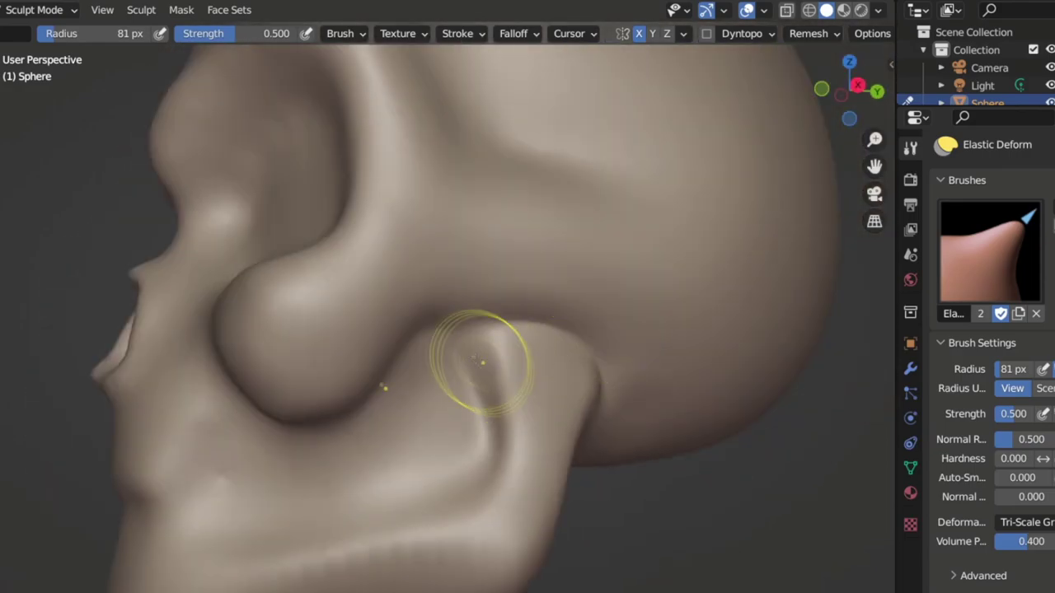
# Crease along the jawline and up into the vertical jaw fold
pyautogui.hotkey('shift', 'c')
pyautogui.moveTo(456, 331)
pyautogui.keyDown('shift'); pyautogui.mouseDown(button='middle')
pyautogui.moveTo(486, 208)
pyautogui.moveTo(526, 200)
pyautogui.mouseUp(button='middle'); pyautogui.keyUp('shift')
pyautogui.moveTo(337, 425)
pyautogui.mouseDown()
pyautogui.moveTo(446, 385)
pyautogui.moveTo(536, 247)
pyautogui.mouseUp()
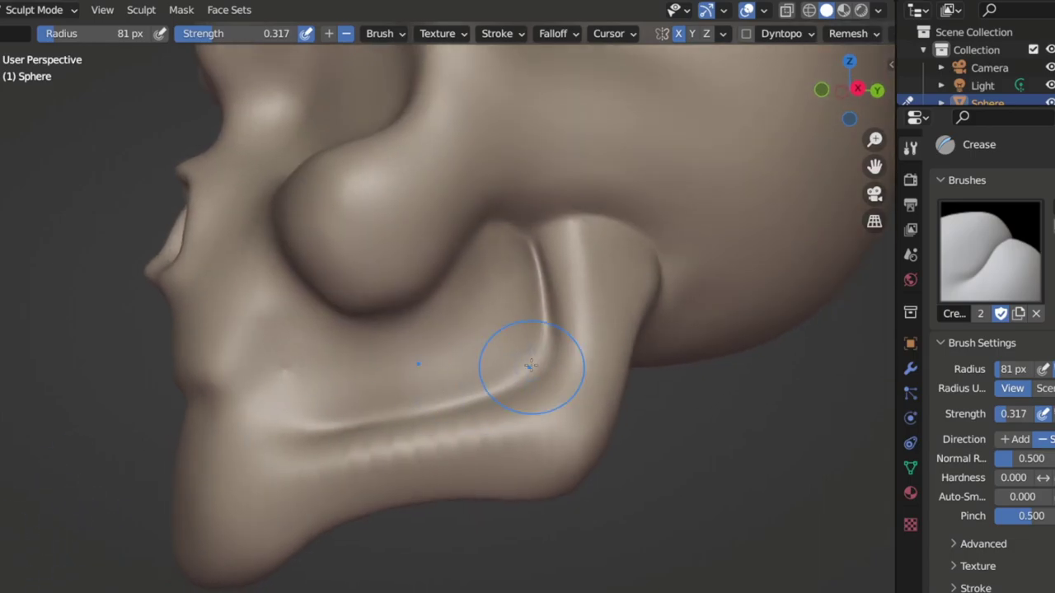
# Pull the jaw fold with Elastic Deform, undoing the stray chin stroke
pyautogui.press('e')
pyautogui.moveTo(547, 376)
pyautogui.mouseDown()
pyautogui.moveTo(479, 396)
pyautogui.moveTo(431, 464)
pyautogui.mouseUp()
pyautogui.moveTo(431, 464); pyautogui.dragTo(346, 485, button='middle')
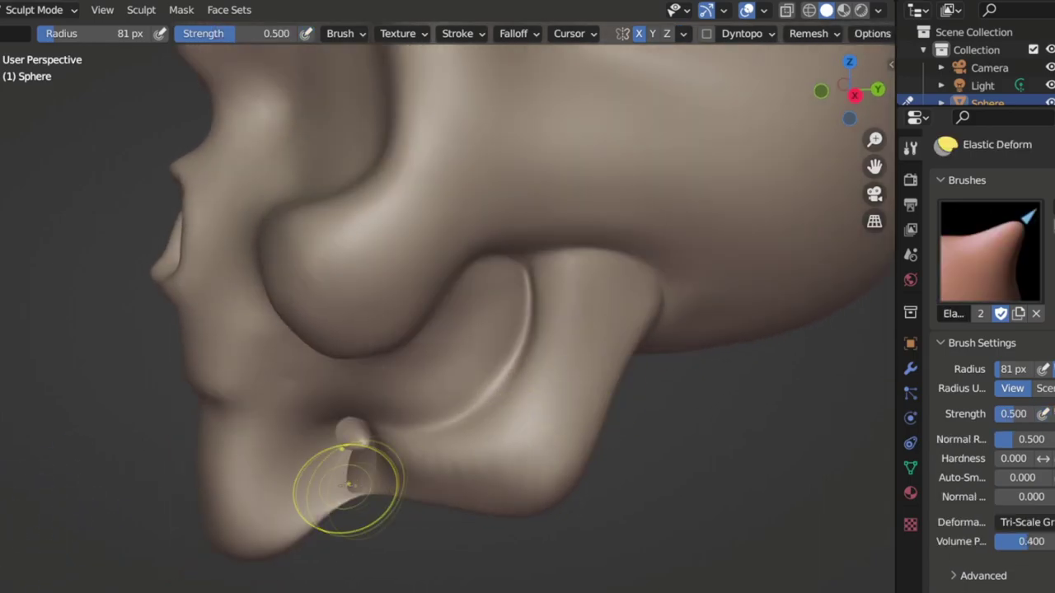
pyautogui.hotkey('ctrl', 'z')
# Crease the edges of the nasal opening from front and side views
pyautogui.scroll(-5, 495, 470)
pyautogui.moveTo(495, 470)
pyautogui.mouseDown(button='middle')
pyautogui.moveTo(576, 324)
pyautogui.moveTo(499, 306)
pyautogui.moveTo(15, 293)
pyautogui.mouseUp(button='middle')
pyautogui.scroll(3, 576, 325)
pyautogui.scroll(2, 525, 295)
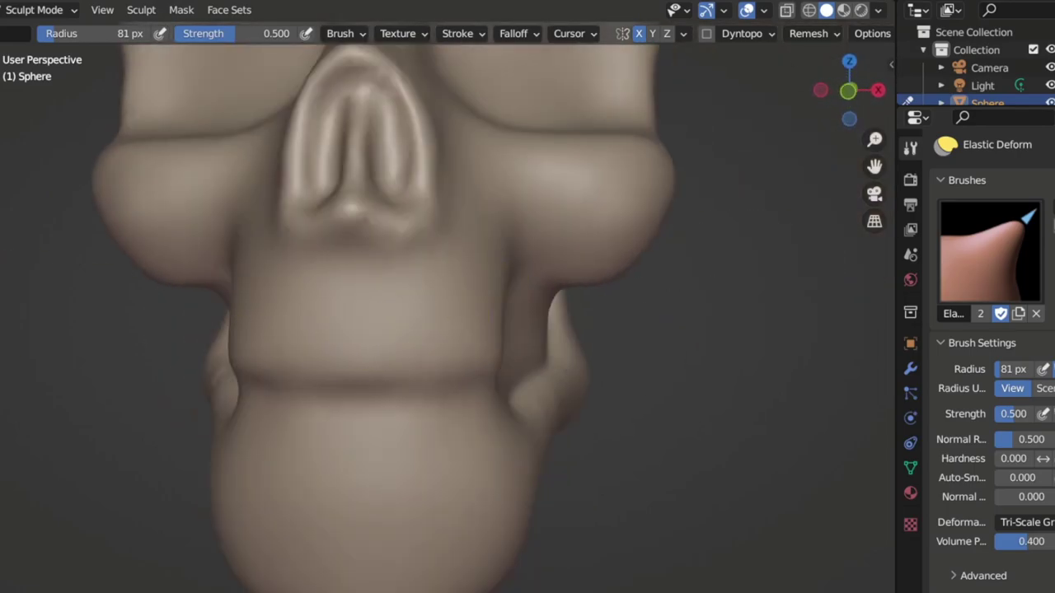
pyautogui.hotkey('shift', 'c')
pyautogui.moveTo(369, 254)
pyautogui.mouseDown(button='middle')
pyautogui.moveTo(298, 297)
pyautogui.moveTo(313, 315)
pyautogui.mouseUp(button='middle')
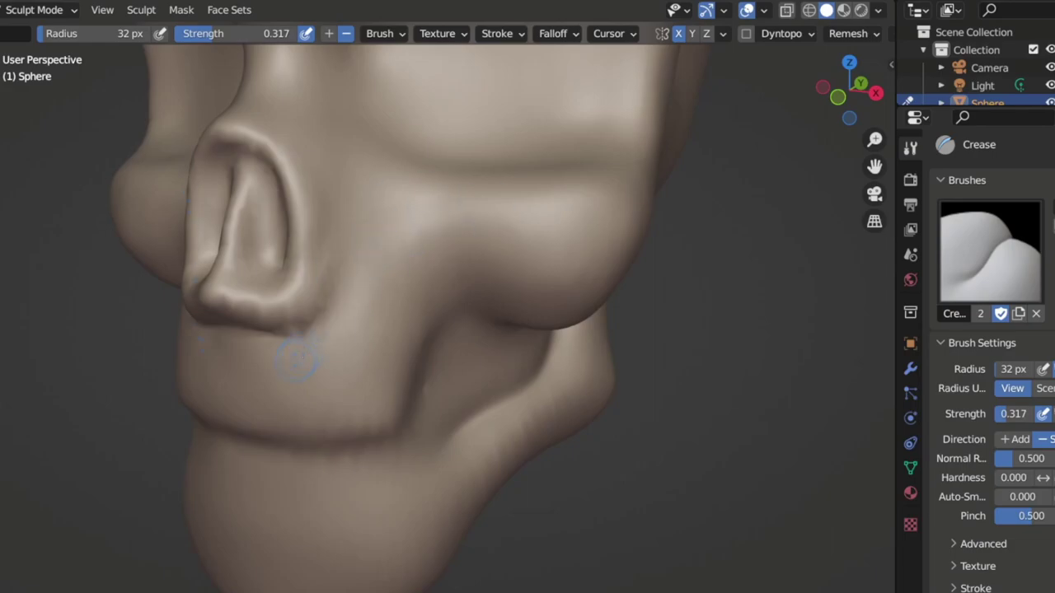
pyautogui.moveTo(309, 325)
pyautogui.mouseDown(button='middle')
pyautogui.moveTo(306, 301)
pyautogui.moveTo(327, 268)
pyautogui.mouseUp(button='middle')
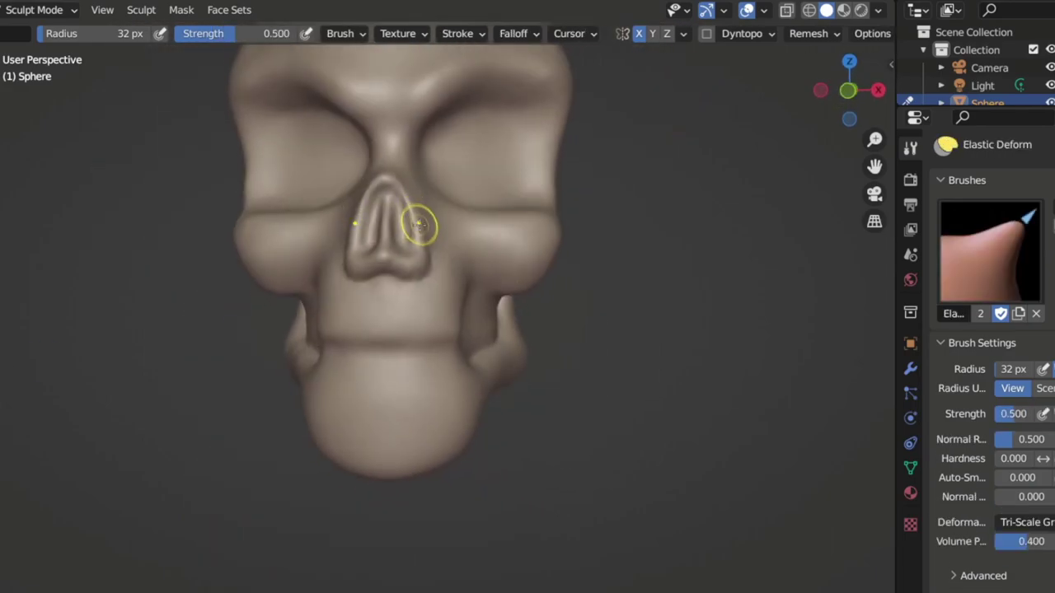
pyautogui.moveTo(418, 223); pyautogui.dragTo(158, 199, button='middle')
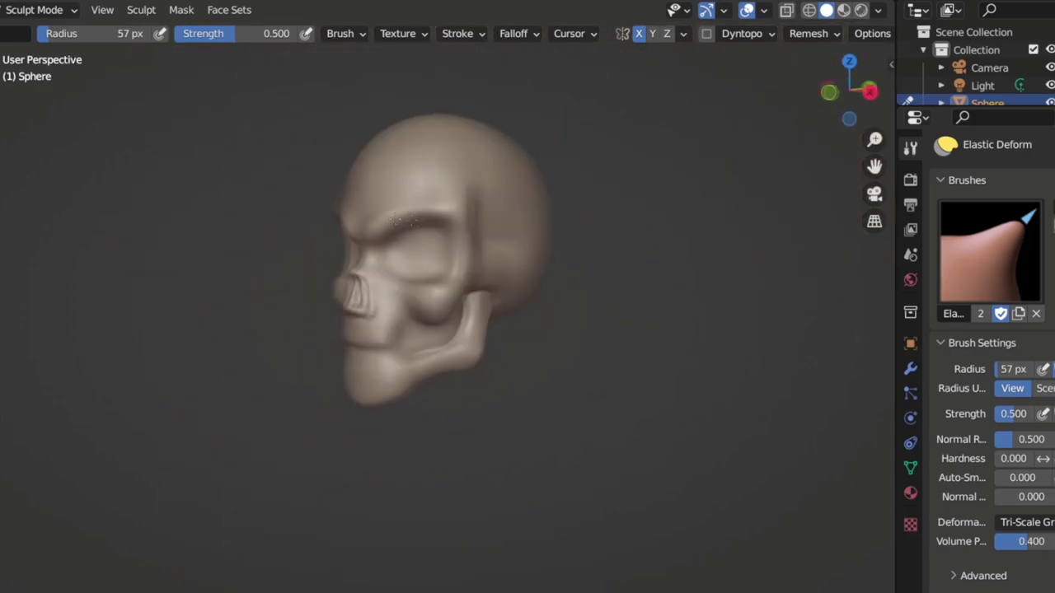
# Orbit around the skull and settle on a front view
pyautogui.moveTo(18, 220); pyautogui.dragTo(142, 217, button='middle')
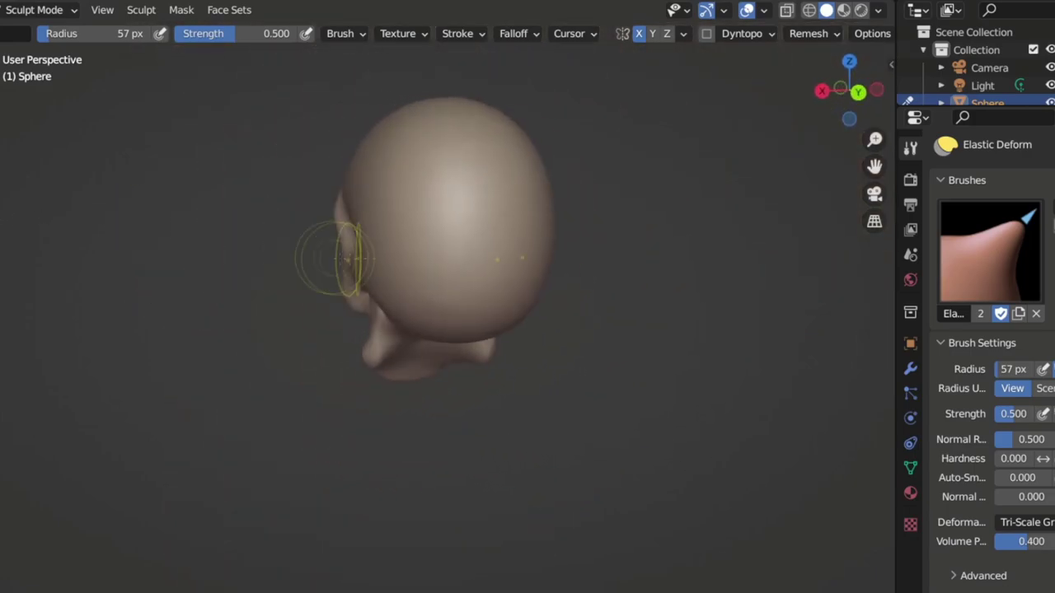
pyautogui.moveTo(346, 257); pyautogui.dragTo(394, 258, button='middle')
pyautogui.moveTo(363, 303)
pyautogui.mouseDown(button='middle')
pyautogui.moveTo(483, 277)
pyautogui.moveTo(500, 305)
pyautogui.moveTo(492, 188)
pyautogui.moveTo(530, 153)
pyautogui.moveTo(483, 201)
pyautogui.moveTo(606, 244)
pyautogui.moveTo(671, 193)
pyautogui.moveTo(736, 215)
pyautogui.mouseUp(button='middle')
pyautogui.moveTo(501, 322)
pyautogui.keyDown('ctrl'); pyautogui.mouseDown(button='middle')
pyautogui.moveTo(599, 219)
pyautogui.moveTo(528, 248)
pyautogui.moveTo(530, 266)
pyautogui.mouseUp(button='middle'); pyautogui.keyUp('ctrl')
pyautogui.scroll(3, 530, 266)
# Crease a mouth line across the front of the jaw between upper and lower jaw
pyautogui.hotkey('shift', 'c')
pyautogui.moveTo(381, 272); pyautogui.dragTo(273, 281, button='middle')
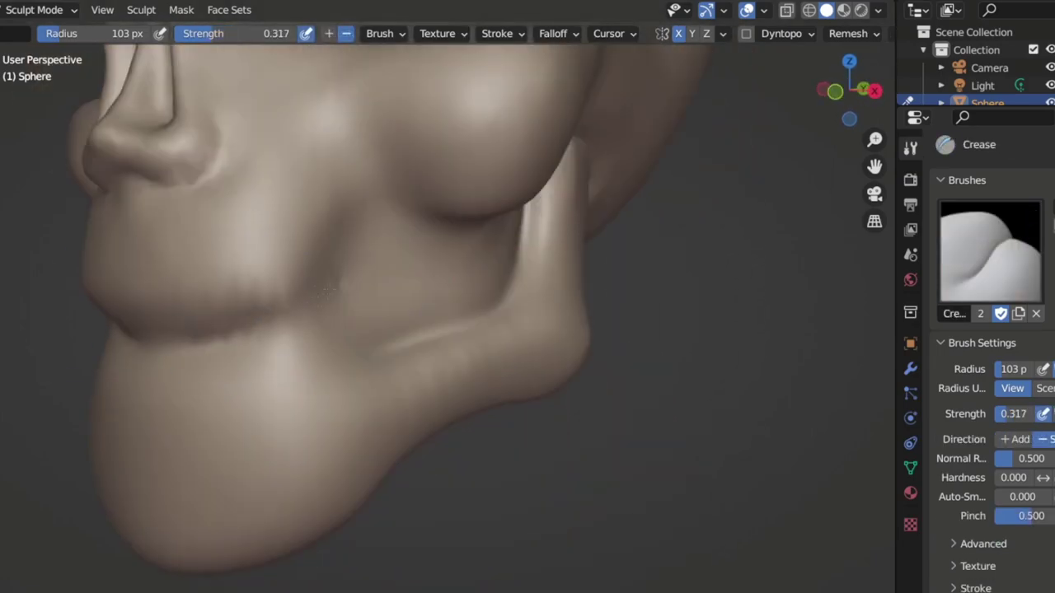
pyautogui.moveTo(239, 330); pyautogui.dragTo(248, 264, button='middle')
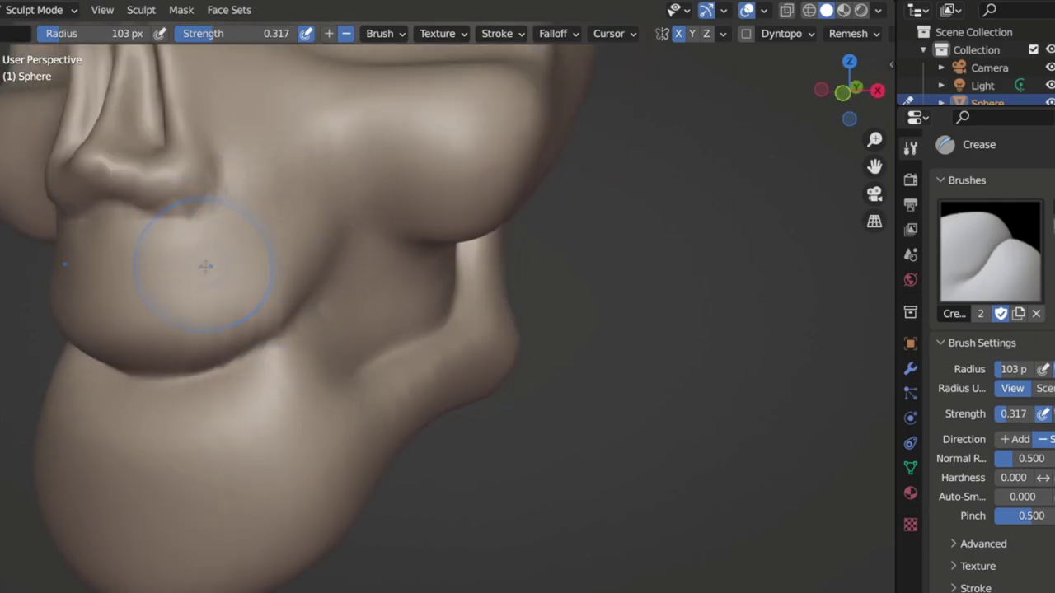
pyautogui.scroll(-5, 528, 247)
pyautogui.moveTo(428, 247); pyautogui.dragTo(543, 252, button='middle')
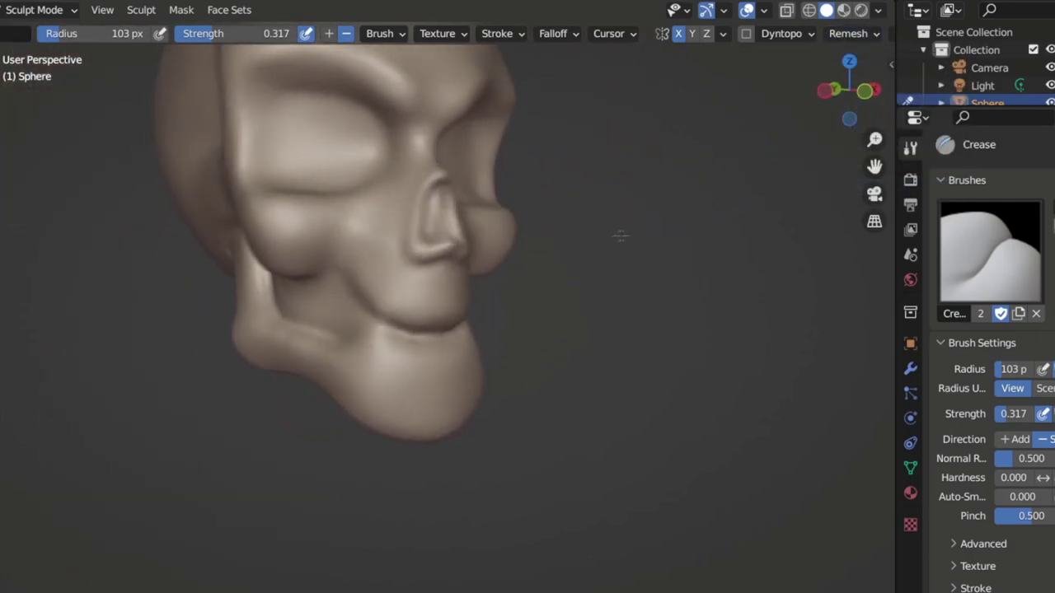
pyautogui.scroll(2, 561, 264)
pyautogui.scroll(2, 577, 275)
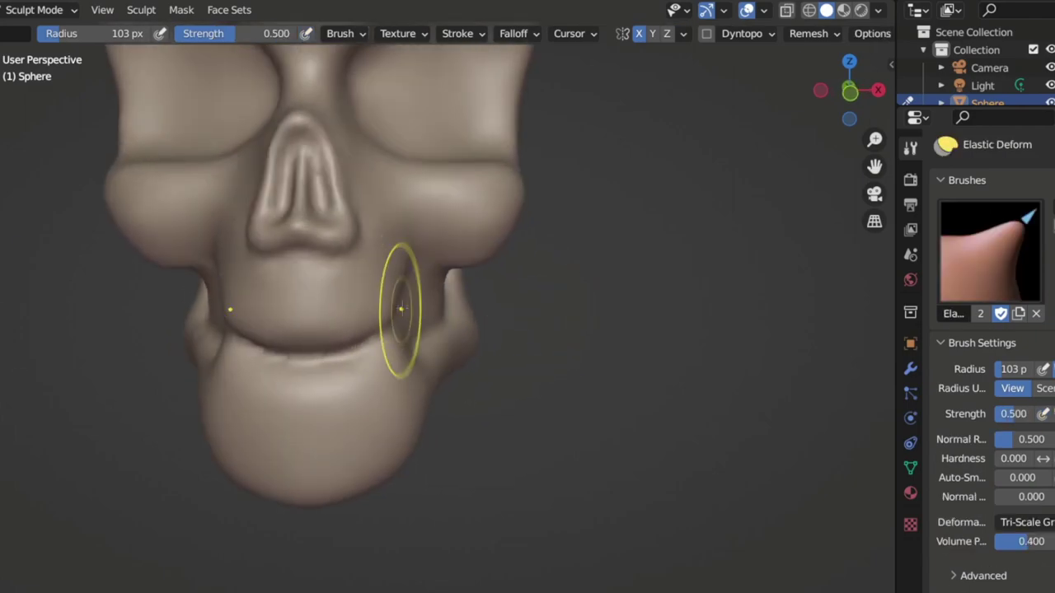
pyautogui.scroll(2, 401, 306)
# Reshape the mouth corners and upper-lip area from a side profile
pyautogui.scroll(-3, 456, 293)
pyautogui.scroll(-2, 422, 306)
pyautogui.moveTo(424, 306)
pyautogui.mouseDown(button='middle')
pyautogui.moveTo(471, 306)
pyautogui.moveTo(278, 318)
pyautogui.moveTo(306, 329)
pyautogui.moveTo(376, 308)
pyautogui.mouseUp(button='middle')
pyautogui.scroll(3, 278, 318)
pyautogui.scroll(3, 294, 271)
pyautogui.press('g')
pyautogui.scroll(2, 412, 318)
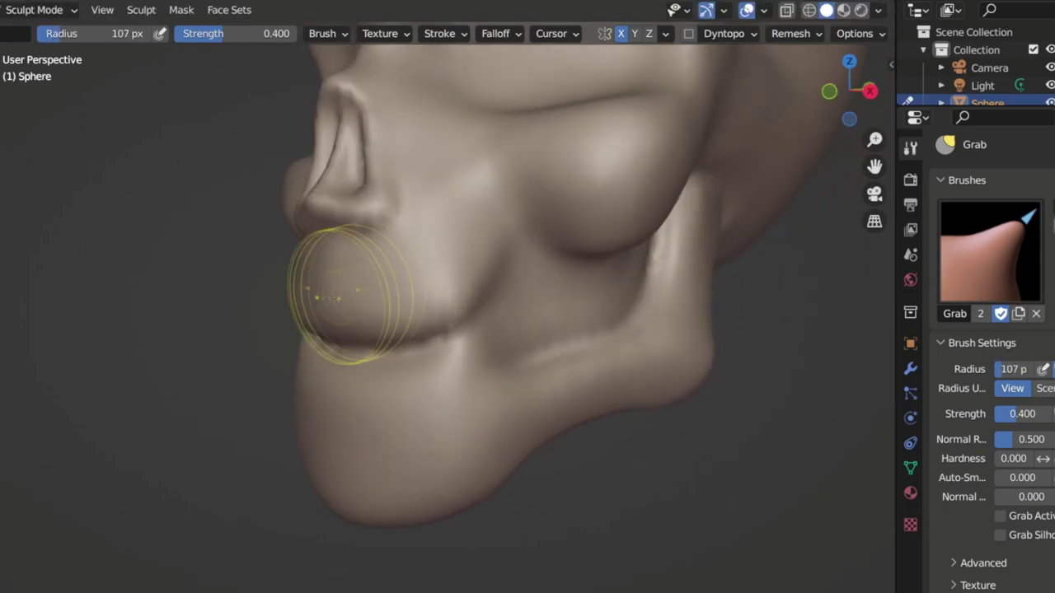
# Pull and inflate the jaw to fill out the forms above and below the mouth line
pyautogui.moveTo(314, 298)
pyautogui.mouseDown(button='middle')
pyautogui.moveTo(388, 283)
pyautogui.moveTo(294, 353)
pyautogui.moveTo(492, 189)
pyautogui.moveTo(387, 216)
pyautogui.mouseUp(button='middle')
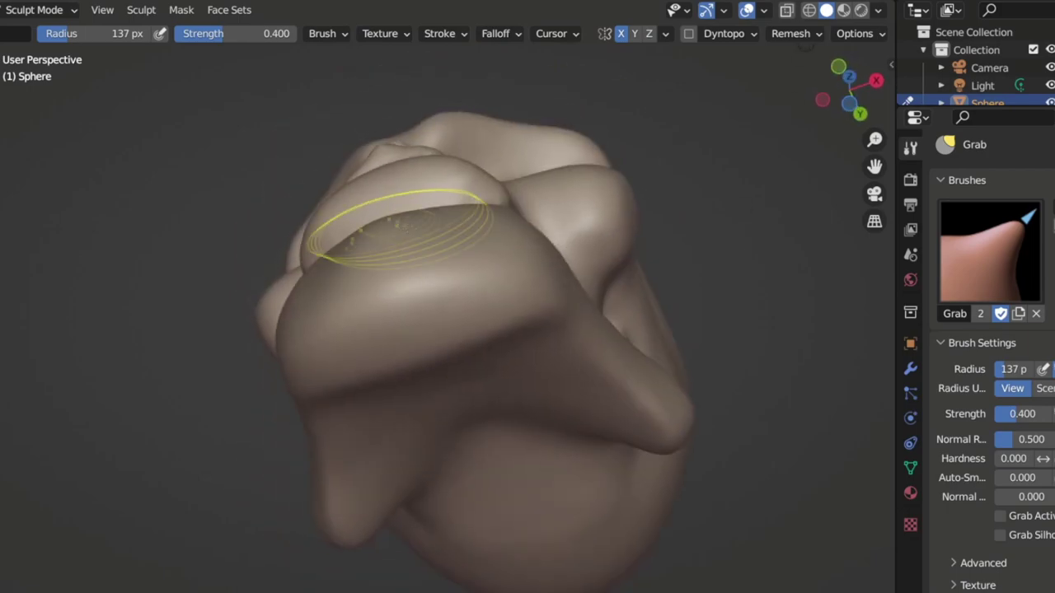
pyautogui.moveTo(398, 216)
pyautogui.mouseDown(button='middle')
pyautogui.moveTo(495, 306)
pyautogui.moveTo(315, 377)
pyautogui.moveTo(306, 377)
pyautogui.moveTo(376, 318)
pyautogui.moveTo(428, 330)
pyautogui.moveTo(4, 265)
pyautogui.mouseUp(button='middle')
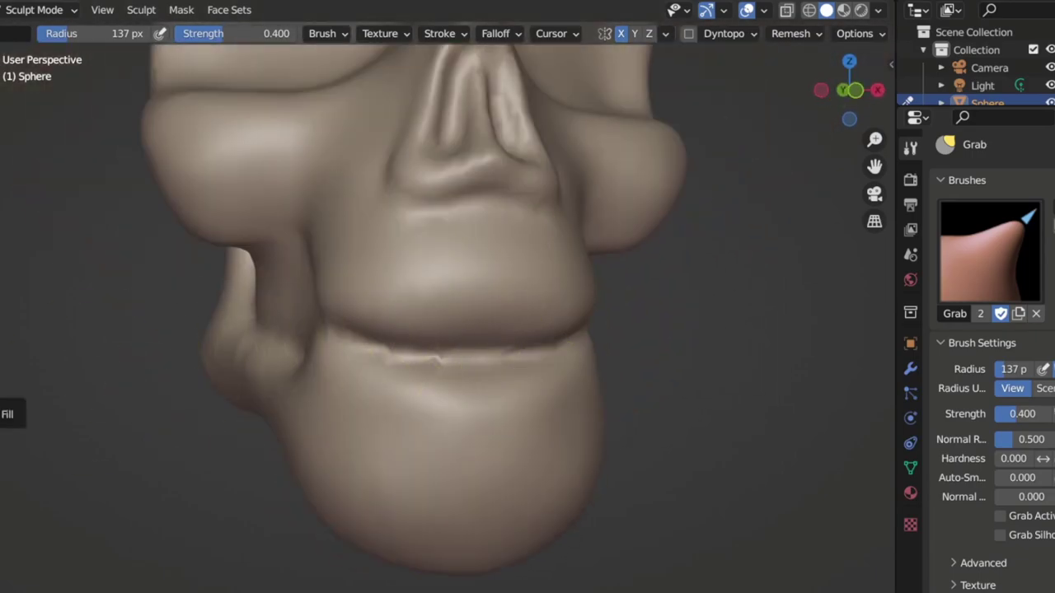
pyautogui.press('i')
pyautogui.moveTo(4, 264); pyautogui.dragTo(351, 43, button='middle')
pyautogui.moveTo(499, 337)
pyautogui.mouseDown(button='middle')
pyautogui.moveTo(559, 376)
pyautogui.moveTo(377, 212)
pyautogui.moveTo(363, 260)
pyautogui.mouseUp(button='middle')
pyautogui.hotkey('shift', 'c')
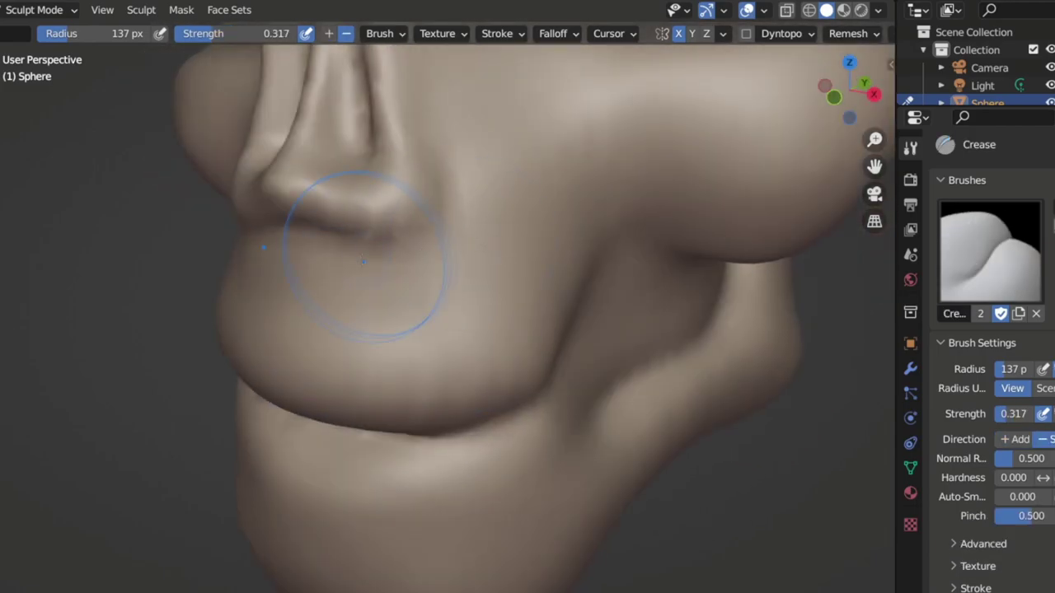
# Shrink the Crease brush to 39 px with a frontal view of the skull
pyautogui.moveTo(364, 362)
pyautogui.mouseDown(button='middle')
pyautogui.moveTo(563, 285)
pyautogui.moveTo(87, 323)
pyautogui.mouseUp(button='middle')
pyautogui.scroll(-3, 436, 330)
pyautogui.scroll(3, 494, 287)
pyautogui.click(446, 338)
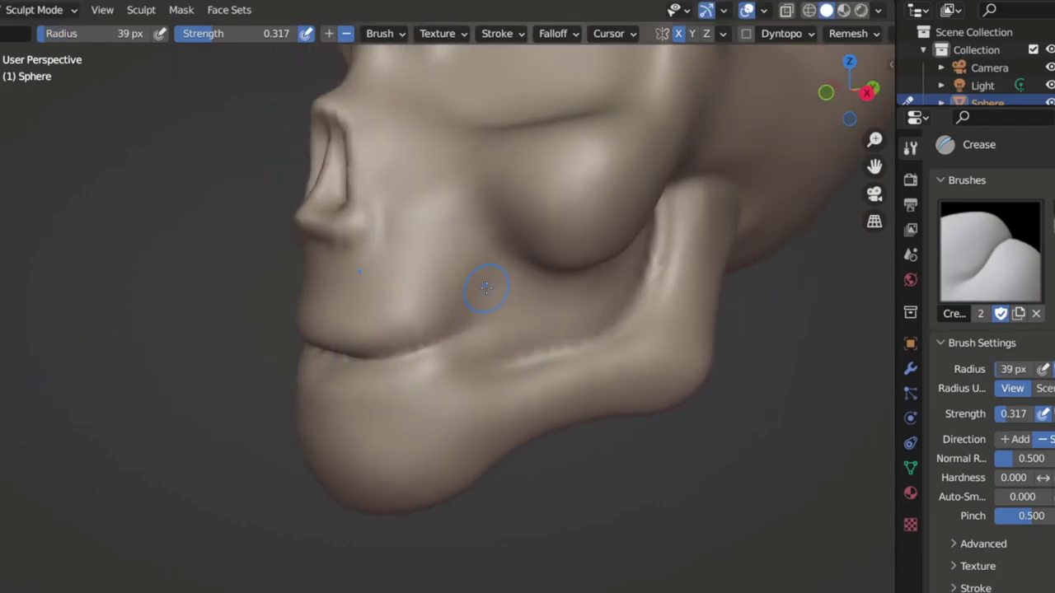
pyautogui.scroll(-2, 505, 268)
# Add small creases around the nose base and mouth line
pyautogui.moveTo(504, 268)
pyautogui.mouseDown(button='middle')
pyautogui.moveTo(589, 236)
pyautogui.moveTo(462, 247)
pyautogui.moveTo(502, 276)
pyautogui.moveTo(487, 243)
pyautogui.moveTo(474, 272)
pyautogui.mouseUp(button='middle')
pyautogui.scroll(4, 503, 277)
pyautogui.scroll(-2, 476, 261)
pyautogui.scroll(3, 474, 272)
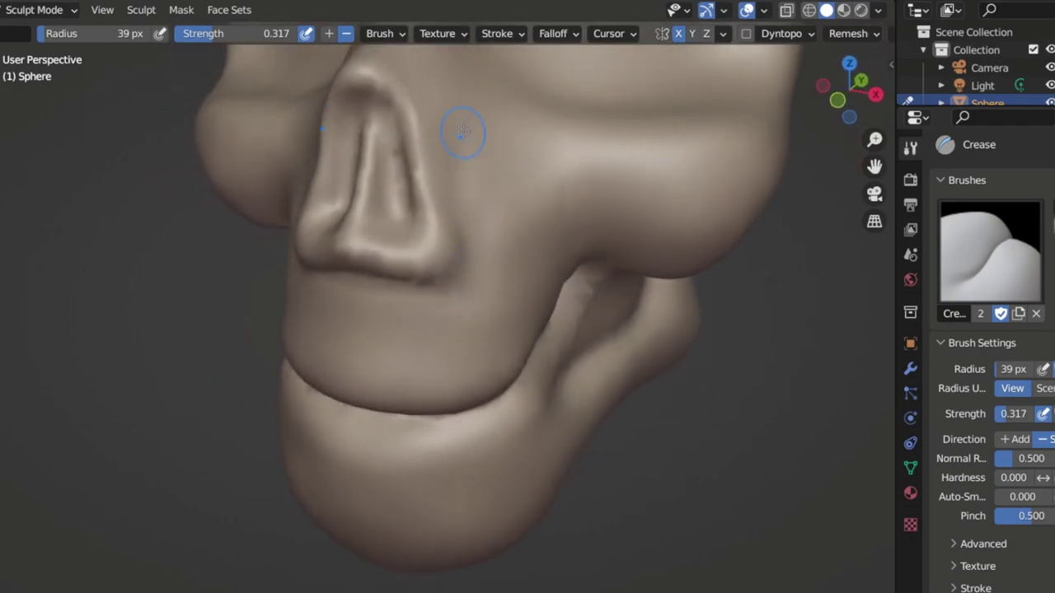
pyautogui.moveTo(464, 132); pyautogui.dragTo(438, 173, button='middle')
pyautogui.moveTo(445, 228); pyautogui.dragTo(406, 132, button='middle')
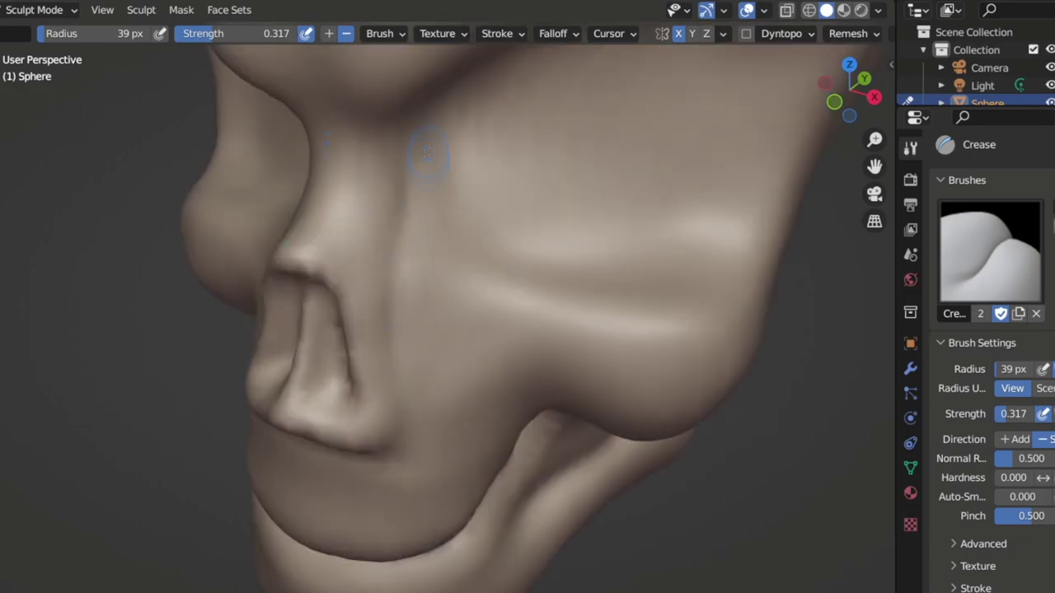
pyautogui.moveTo(412, 294)
pyautogui.mouseDown(button='middle')
pyautogui.moveTo(486, 306)
pyautogui.moveTo(462, 308)
pyautogui.mouseUp(button='middle')
pyautogui.scroll(2, 486, 306)
pyautogui.scroll(1, 485, 305)
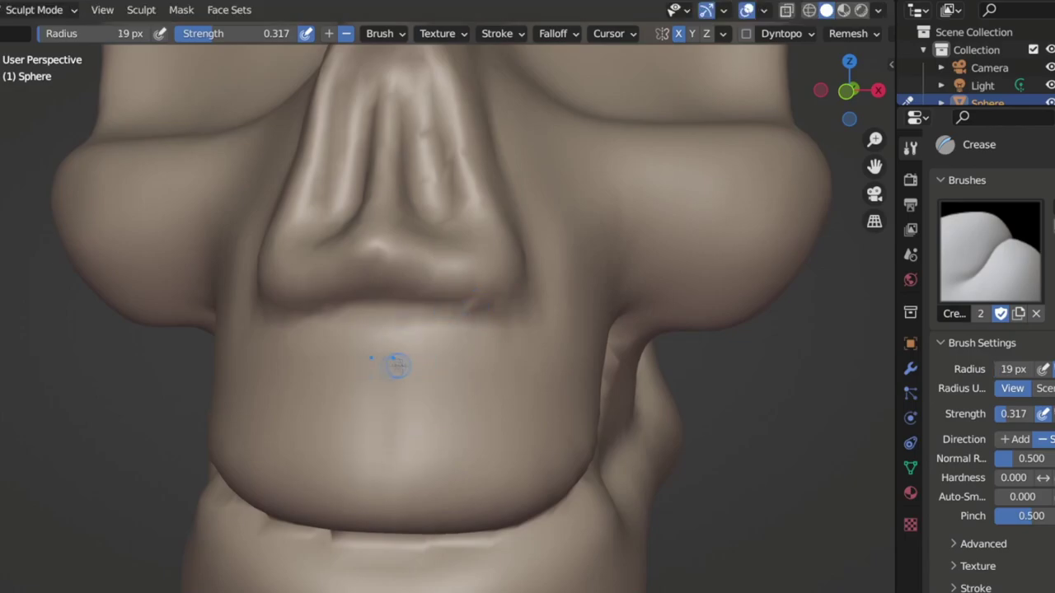
pyautogui.click(849, 33)
# Crease the lower jaw with the brush enlarged to 117 px
pyautogui.moveTo(385, 336)
pyautogui.mouseDown(button='middle')
pyautogui.moveTo(377, 296)
pyautogui.moveTo(344, 293)
pyautogui.mouseUp(button='middle')
pyautogui.scroll(-3, 375, 313)
pyautogui.scroll(3, 371, 305)
pyautogui.press('f')
pyautogui.click(354, 346)
pyautogui.moveTo(354, 346)
pyautogui.mouseDown(button='middle')
pyautogui.moveTo(384, 306)
pyautogui.moveTo(341, 247)
pyautogui.mouseUp(button='middle')
pyautogui.scroll(-3, 365, 294)
pyautogui.scroll(3, 341, 247)
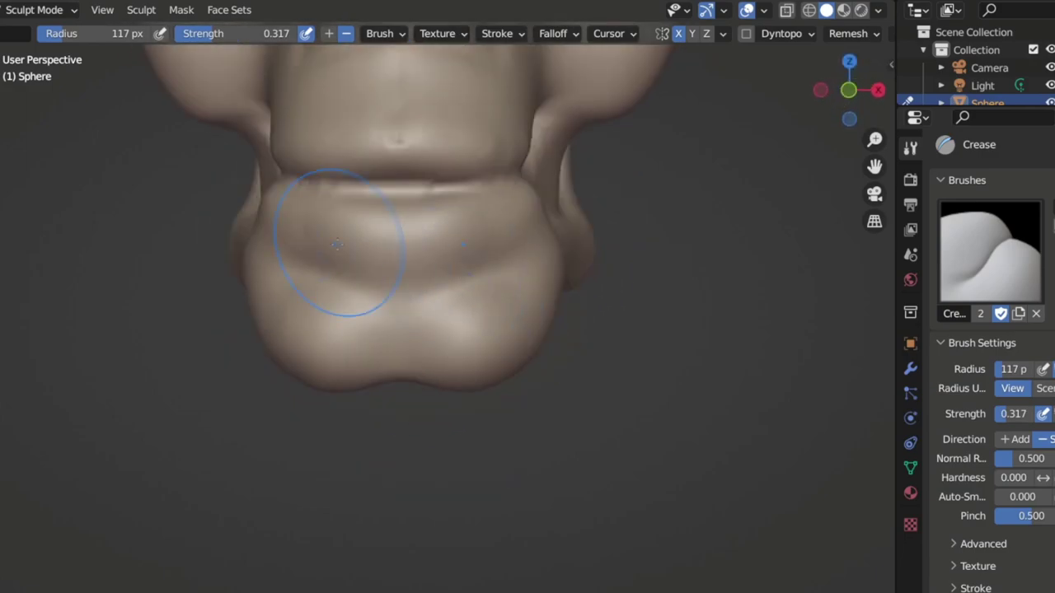
pyautogui.scroll(2, 454, 235)
# Resize the brush to 78 px and shape the chin into two rounded lobes
pyautogui.press('f')
pyautogui.click(305, 190)
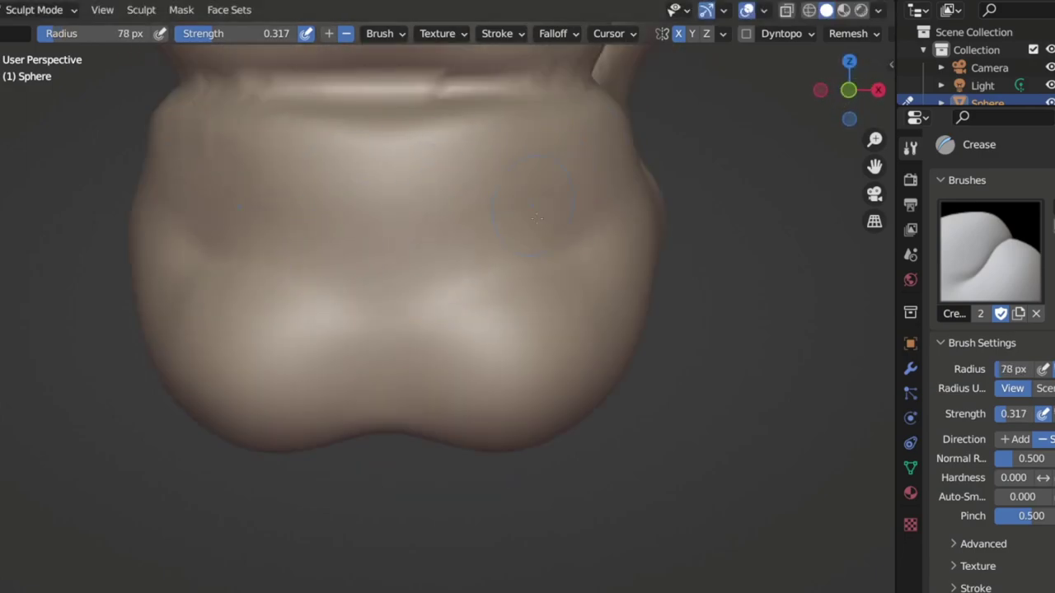
pyautogui.moveTo(414, 221)
pyautogui.mouseDown(button='middle')
pyautogui.moveTo(321, 229)
pyautogui.moveTo(375, 225)
pyautogui.moveTo(330, 231)
pyautogui.mouseUp(button='middle')
pyautogui.moveTo(254, 235); pyautogui.dragTo(346, 206, button='middle')
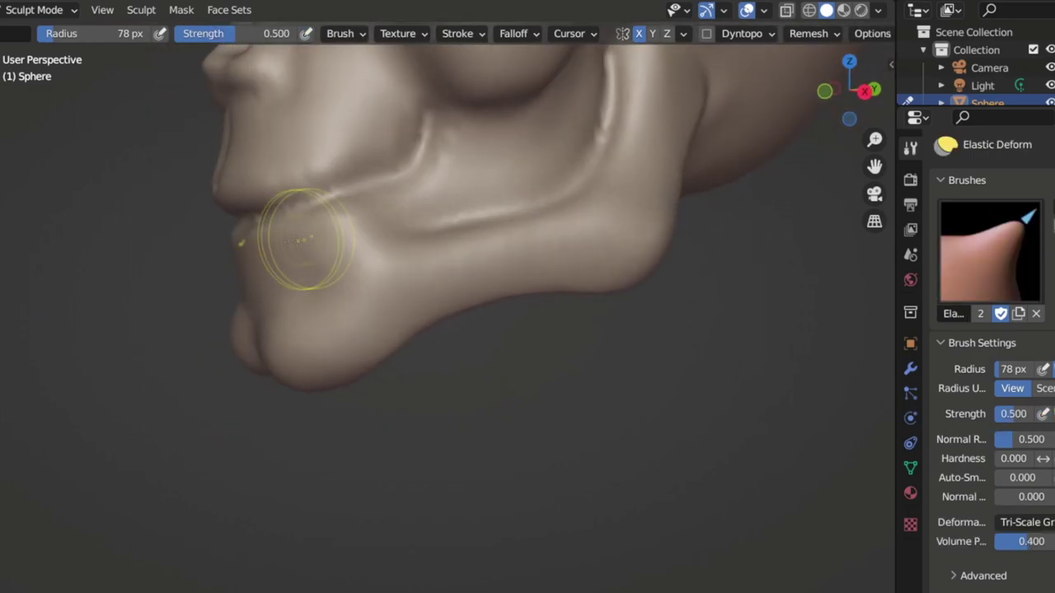
# Set the Elastic Deform brush size to 68 px
pyautogui.press('f')
pyautogui.click(398, 198)
pyautogui.moveTo(407, 183)
pyautogui.mouseDown(button='middle')
pyautogui.moveTo(277, 202)
pyautogui.moveTo(389, 207)
pyautogui.mouseUp(button='middle')
pyautogui.scroll(5, 363, 202)
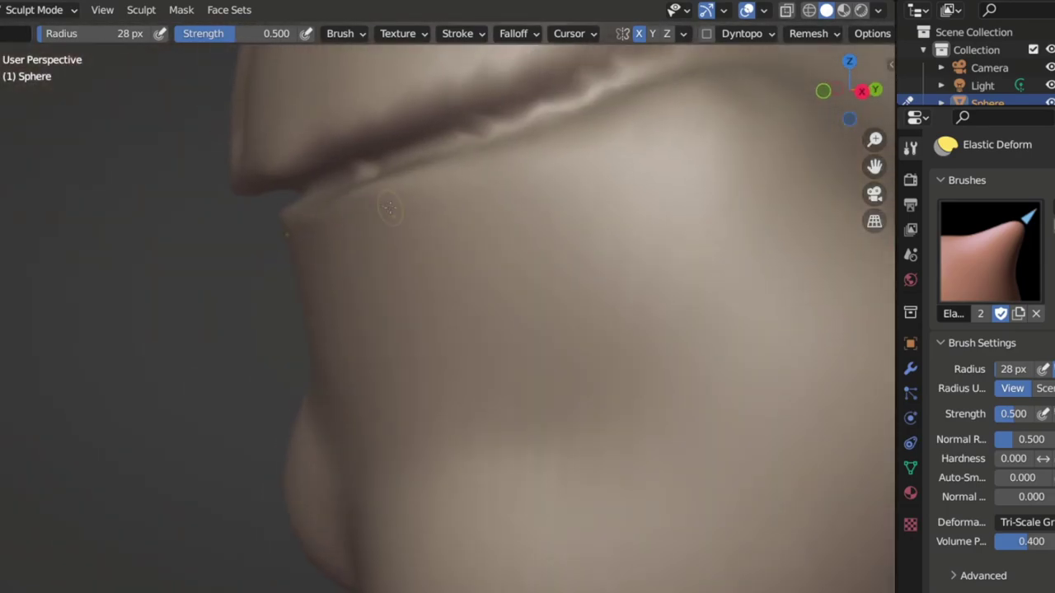
pyautogui.moveTo(360, 174); pyautogui.dragTo(751, 205, button='middle')
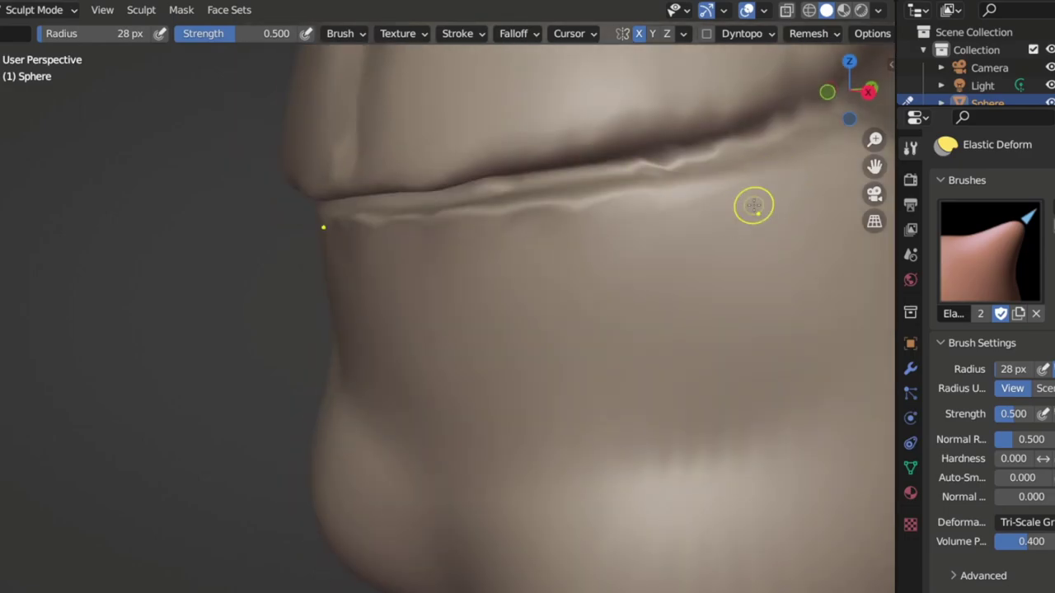
pyautogui.press('f')
pyautogui.click(822, 159)
# Pull the centre of the upper jaw rim down into a rounded curve
pyautogui.scroll(-3, 570, 199)
pyautogui.scroll(-4, 483, 200)
pyautogui.moveTo(483, 200)
pyautogui.mouseDown(button='middle')
pyautogui.moveTo(483, 295)
pyautogui.moveTo(556, 242)
pyautogui.moveTo(632, 275)
pyautogui.moveTo(734, 231)
pyautogui.moveTo(612, 283)
pyautogui.mouseUp(button='middle')
pyautogui.scroll(4, 495, 263)
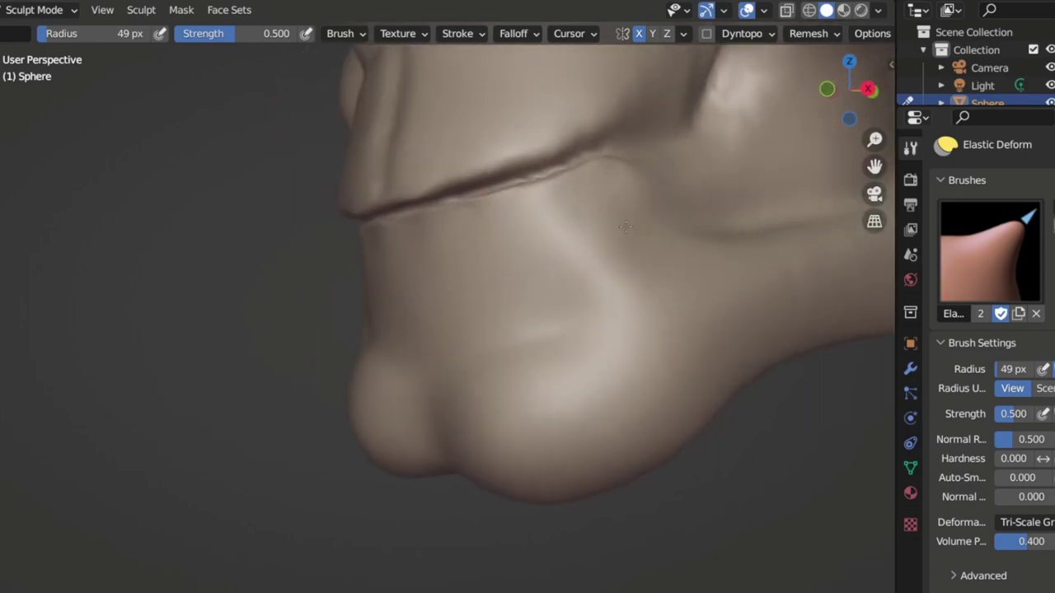
pyautogui.moveTo(625, 227); pyautogui.dragTo(637, 246, button='middle')
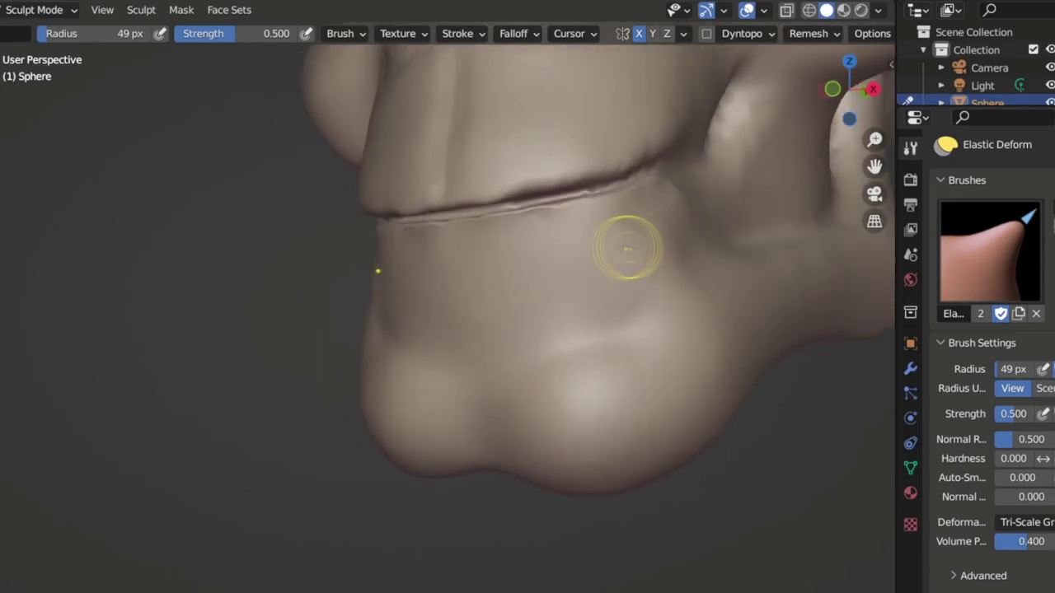
pyautogui.moveTo(445, 272)
pyautogui.mouseDown(button='middle')
pyautogui.moveTo(456, 298)
pyautogui.moveTo(478, 297)
pyautogui.moveTo(536, 330)
pyautogui.mouseUp(button='middle')
pyautogui.click(820, 33)
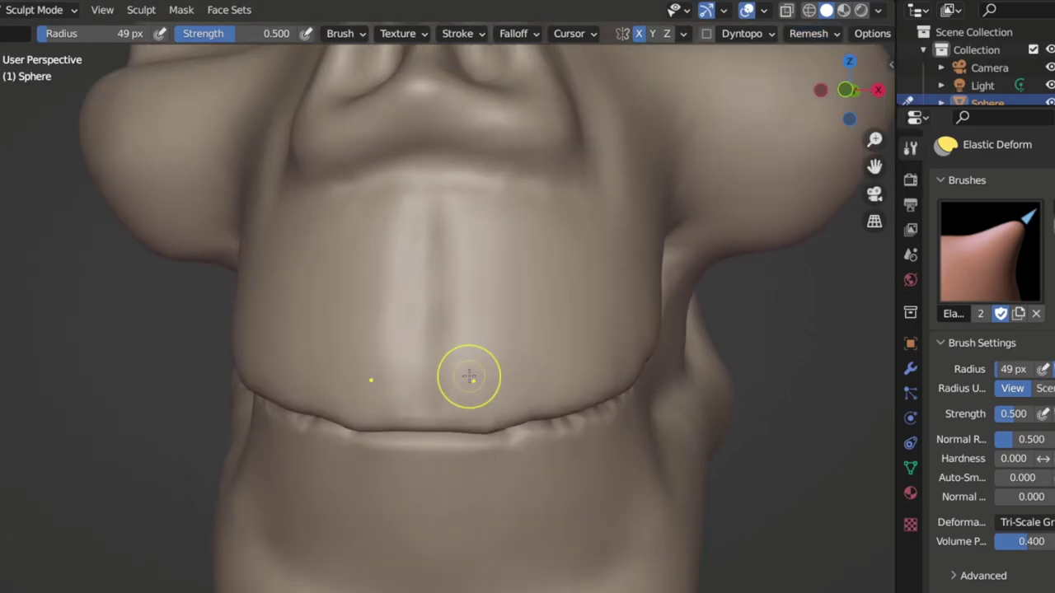
pyautogui.moveTo(469, 377); pyautogui.dragTo(422, 412)
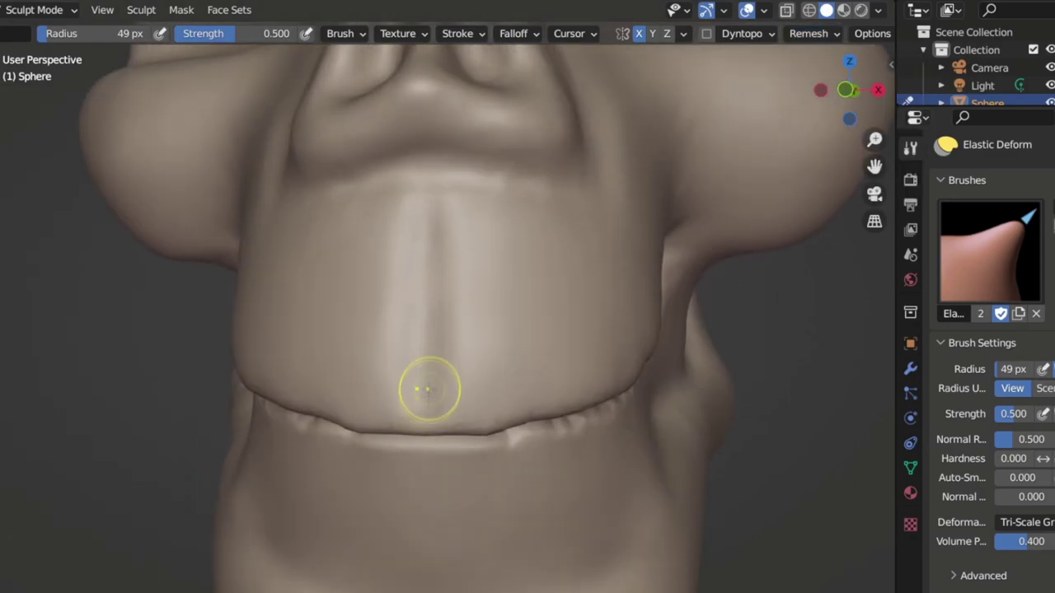
pyautogui.hotkey('shift', 'c')
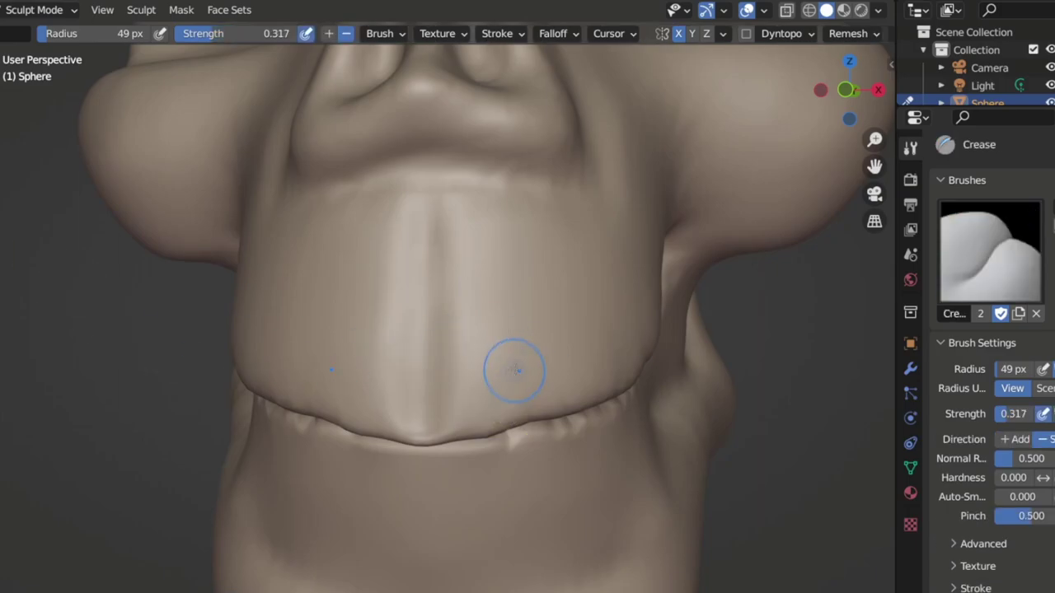
# Carve vertical tooth separations into the upper jaw with a 16 px Crease brush
pyautogui.moveTo(514, 372); pyautogui.dragTo(289, 375, button='middle')
pyautogui.press('f')
pyautogui.click(429, 302)
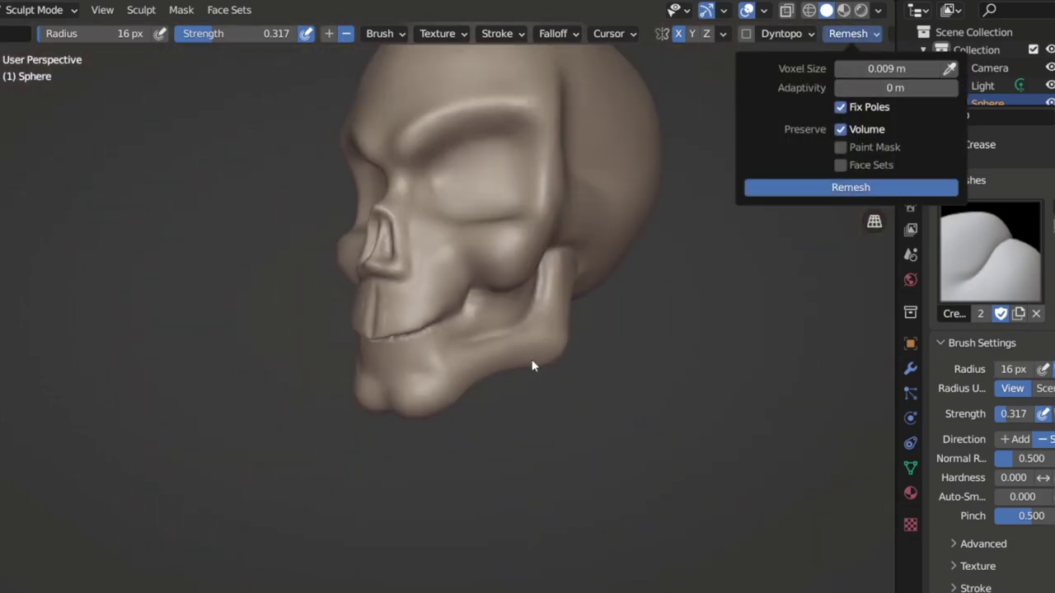
pyautogui.scroll(4, 535, 365)
pyautogui.moveTo(534, 365); pyautogui.dragTo(408, 292, button='middle')
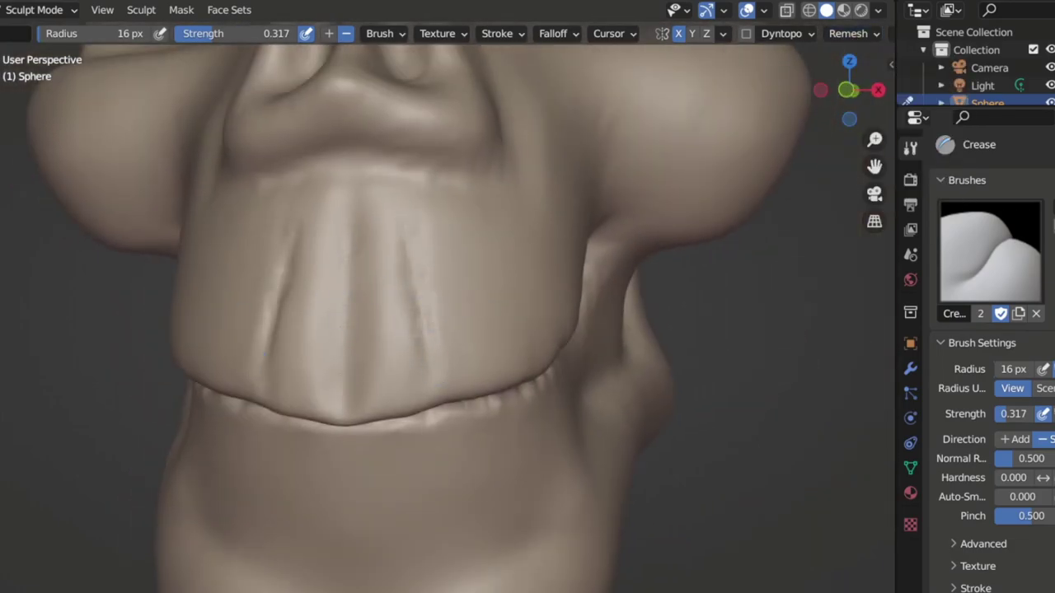
pyautogui.moveTo(346, 305); pyautogui.dragTo(413, 287, button='middle')
pyautogui.moveTo(382, 368)
pyautogui.mouseDown(button='middle')
pyautogui.moveTo(369, 339)
pyautogui.moveTo(453, 325)
pyautogui.mouseUp(button='middle')
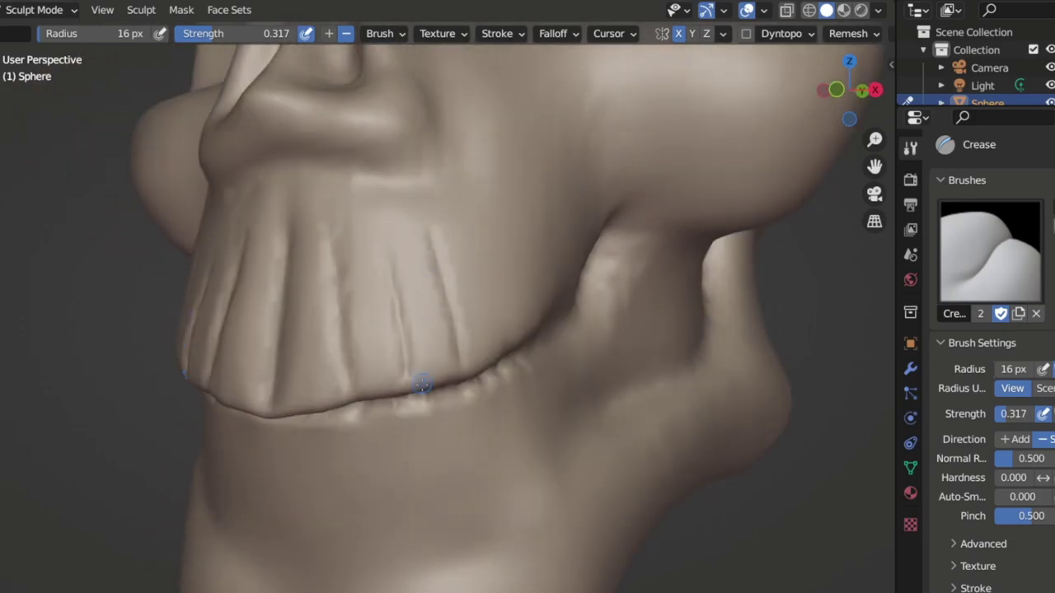
# Pull a long fang down from the teeth row with a 61 px Grab brush
pyautogui.press('g')
pyautogui.press('f')
pyautogui.click(474, 372)
pyautogui.moveTo(431, 372)
pyautogui.mouseDown(button='middle')
pyautogui.moveTo(249, 406)
pyautogui.moveTo(346, 388)
pyautogui.moveTo(424, 348)
pyautogui.moveTo(381, 367)
pyautogui.moveTo(466, 296)
pyautogui.moveTo(346, 305)
pyautogui.mouseUp(button='middle')
pyautogui.scroll(-3, 382, 367)
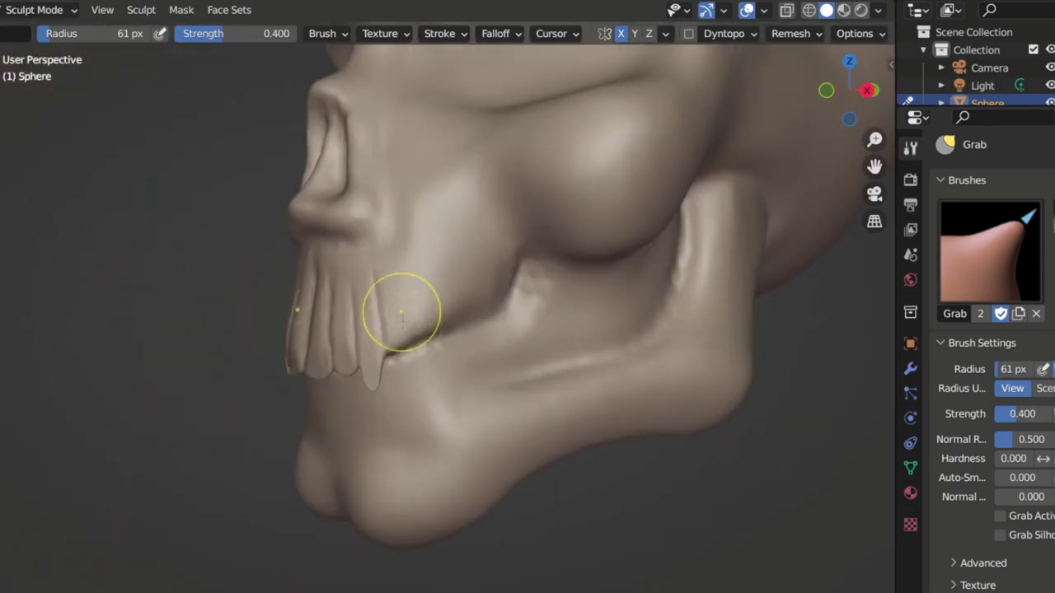
# Carve crease lines into the cheek above the teeth
pyautogui.scroll(4, 333, 307)
pyautogui.hotkey('shift', 'c')
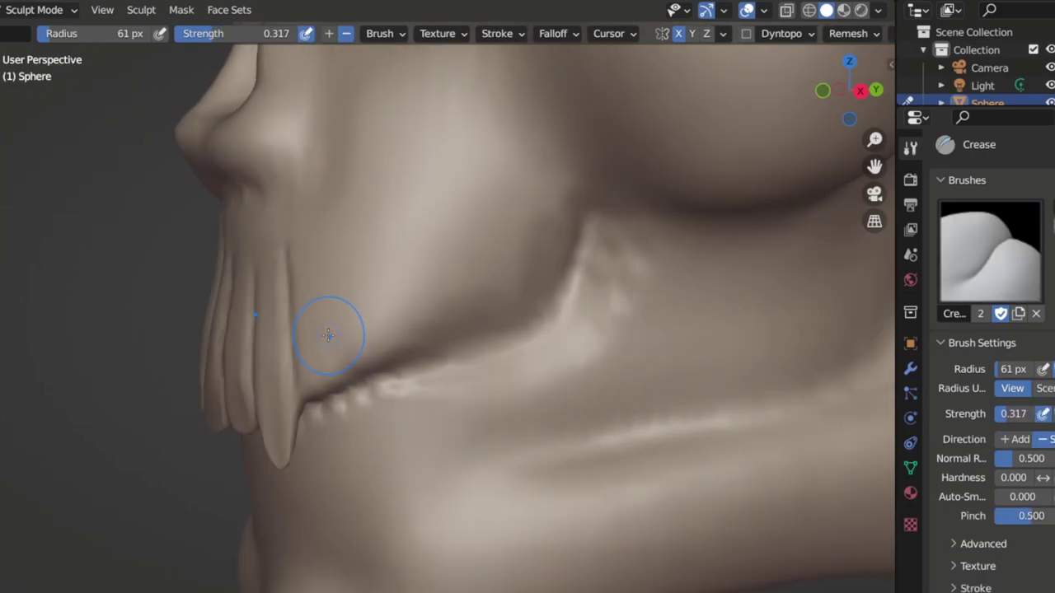
pyautogui.moveTo(384, 283); pyautogui.dragTo(412, 321)
pyautogui.moveTo(450, 239); pyautogui.dragTo(491, 285)
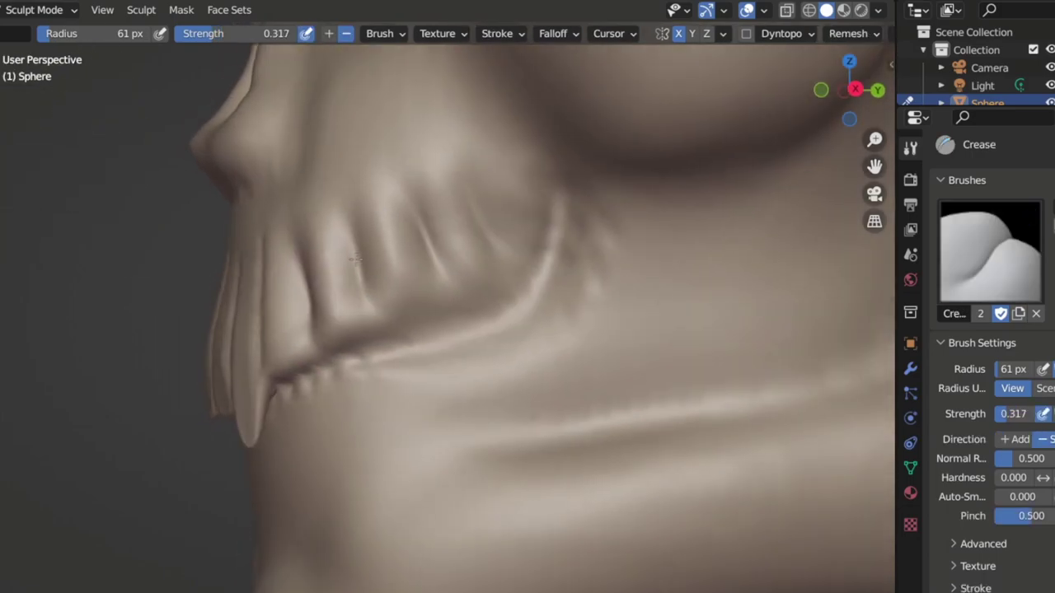
pyautogui.moveTo(346, 296); pyautogui.dragTo(434, 305, button='middle')
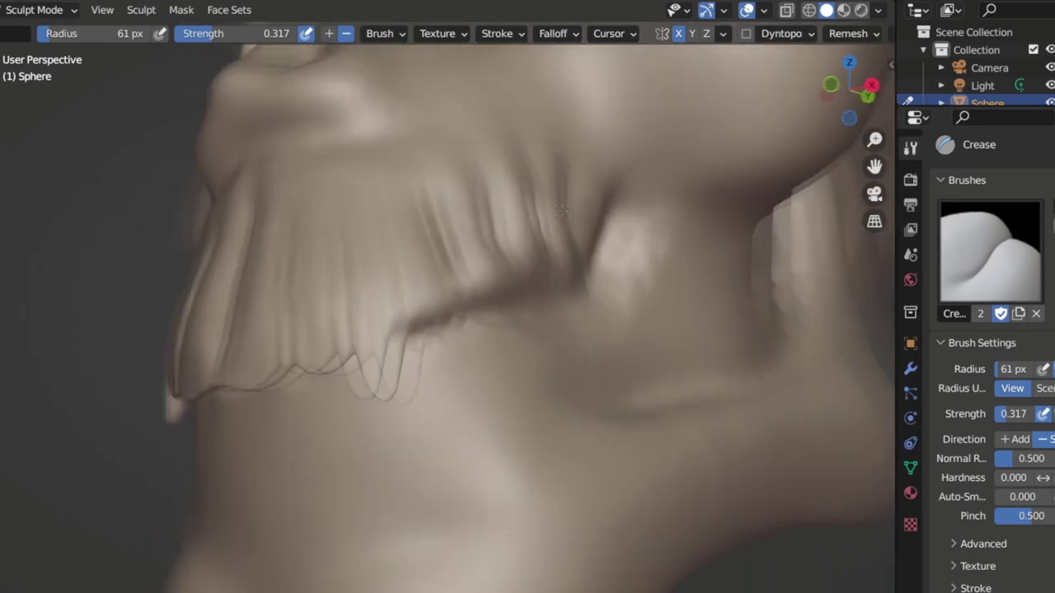
pyautogui.moveTo(549, 283); pyautogui.dragTo(445, 299, button='middle')
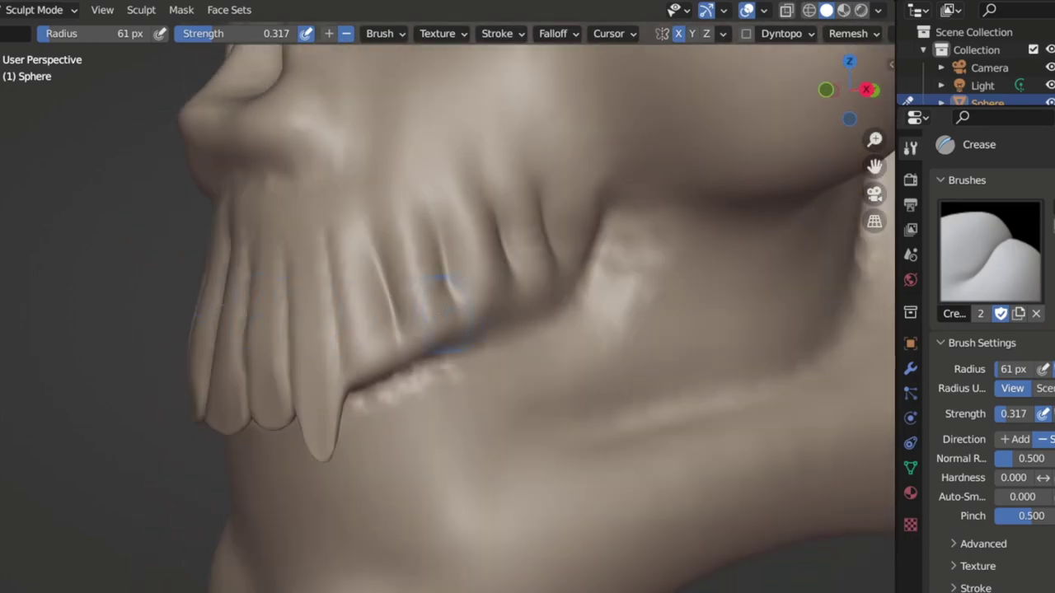
# Build up the cheek fold and teeth ridge with the Draw brush
pyautogui.press('x')
pyautogui.moveTo(571, 278); pyautogui.dragTo(581, 230)
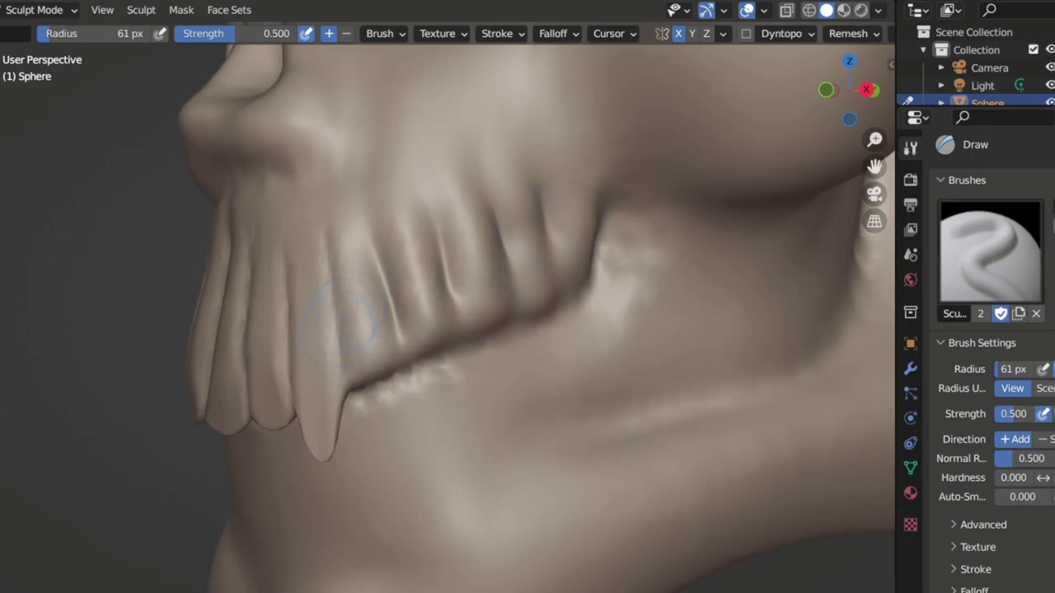
pyautogui.moveTo(474, 289); pyautogui.dragTo(400, 408, button='middle')
pyautogui.moveTo(402, 407)
pyautogui.mouseDown()
pyautogui.moveTo(247, 387)
pyautogui.moveTo(329, 424)
pyautogui.mouseUp()
pyautogui.moveTo(330, 423); pyautogui.dragTo(365, 436, button='middle')
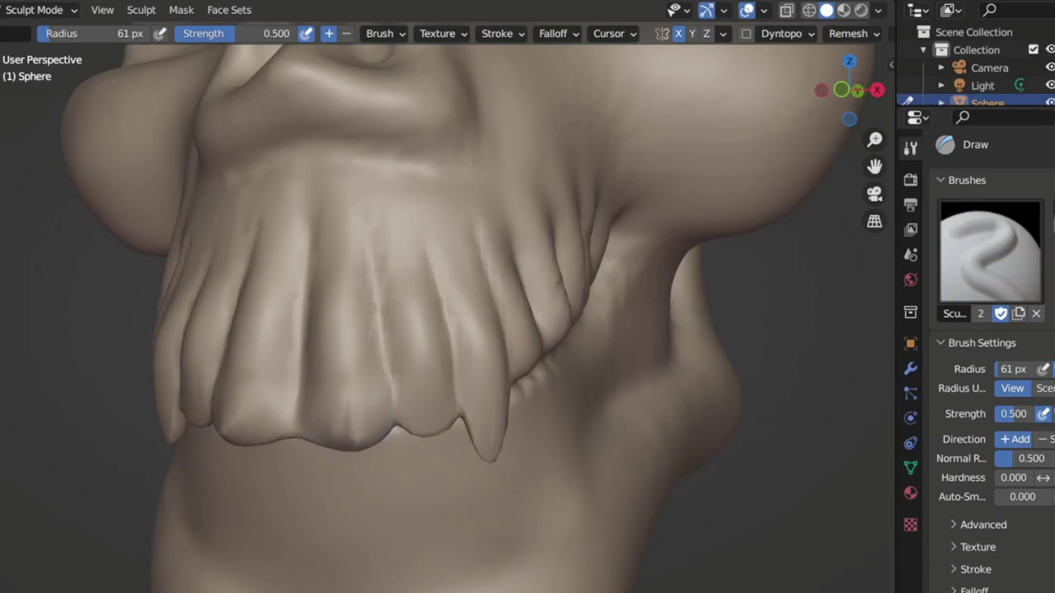
# Deepen the line between teeth and lower jaw, then set the Crease brush to 22 px
pyautogui.moveTo(483, 302); pyautogui.dragTo(593, 264, button='middle')
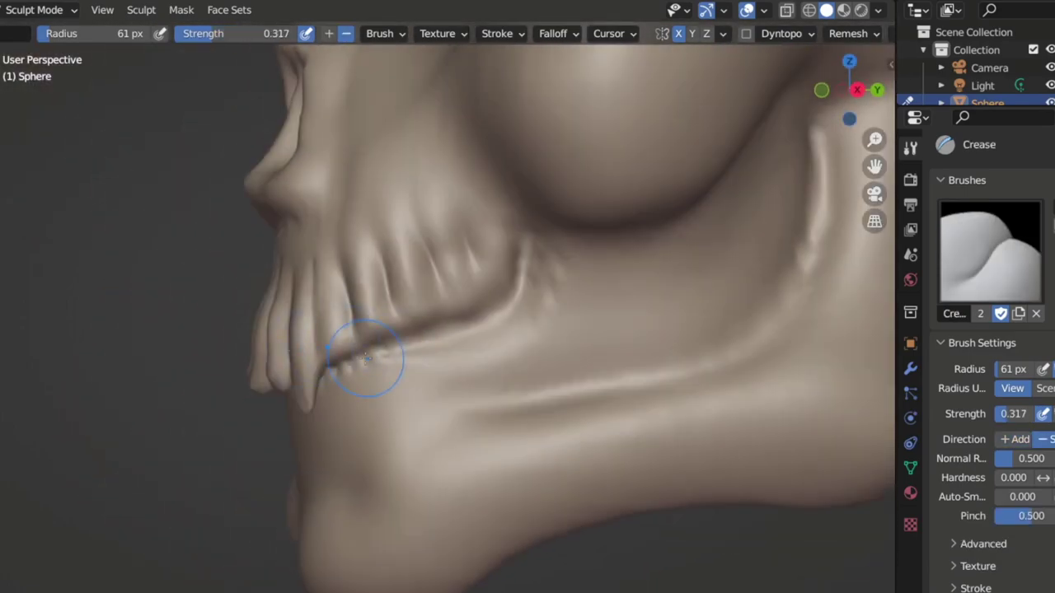
pyautogui.moveTo(367, 359); pyautogui.dragTo(482, 276)
pyautogui.press('f')
pyautogui.click(476, 294)
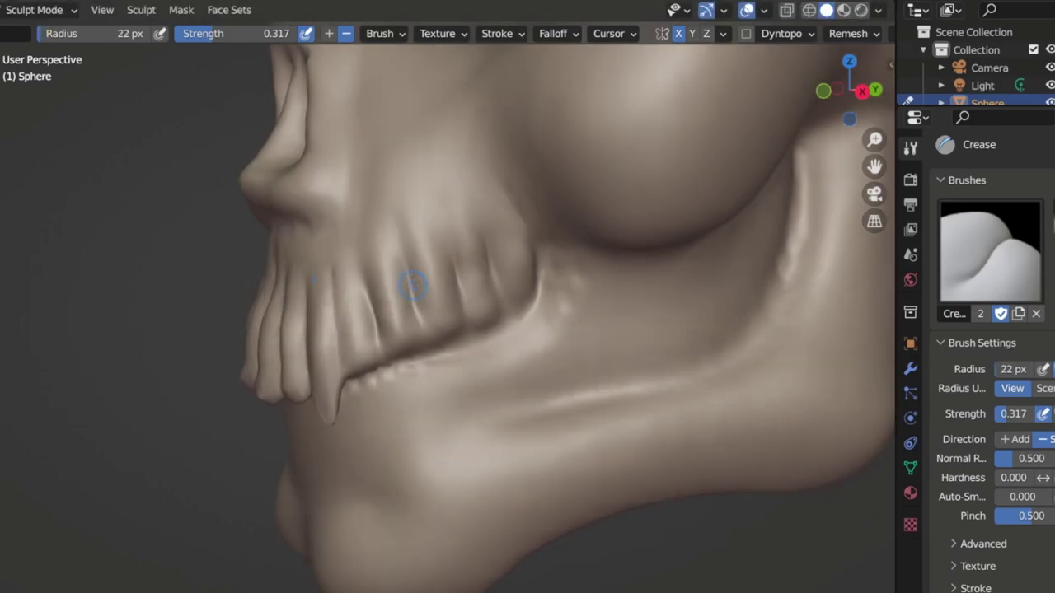
# Reshape the jaw below the teeth with Elastic Deform
pyautogui.moveTo(452, 268); pyautogui.dragTo(353, 266, button='middle')
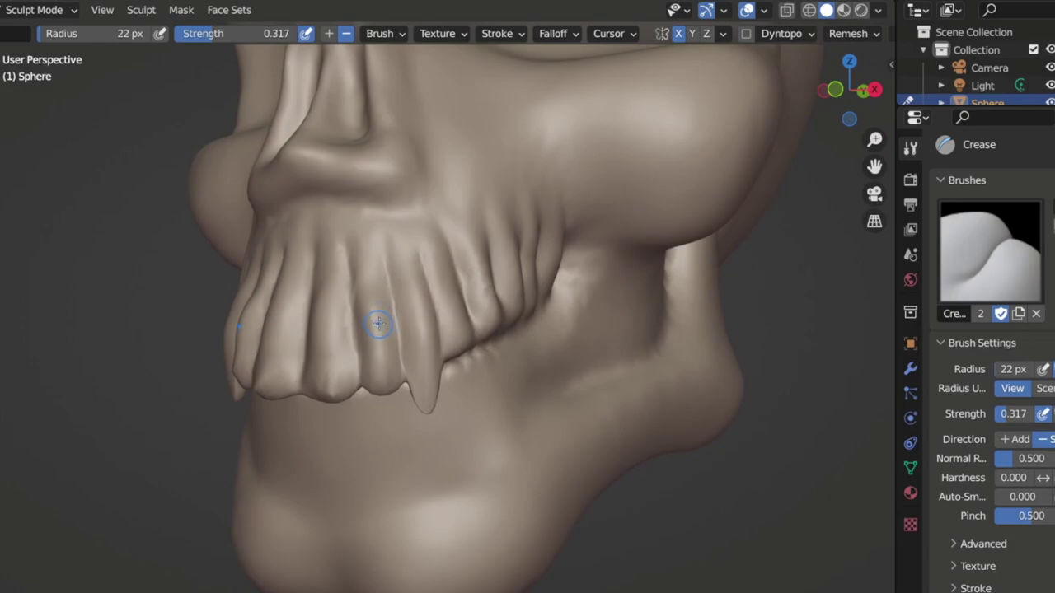
pyautogui.moveTo(425, 332); pyautogui.dragTo(409, 295, button='middle')
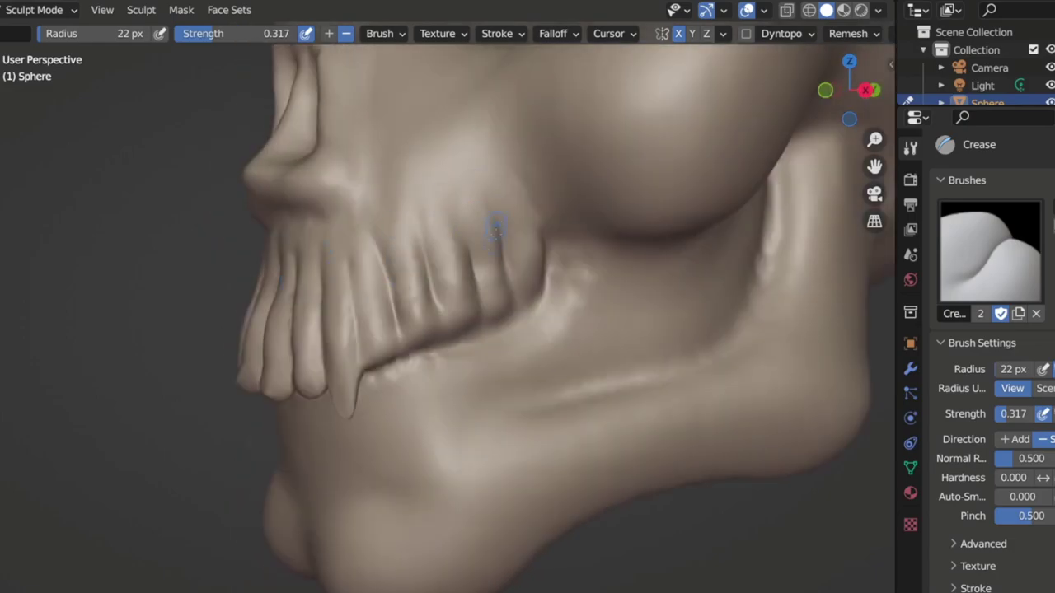
pyautogui.scroll(-6, 495, 224)
pyautogui.moveTo(507, 236); pyautogui.dragTo(415, 273, button='middle')
pyautogui.scroll(2, 318, 290)
pyautogui.scroll(2, 448, 306)
pyautogui.scroll(1, 416, 249)
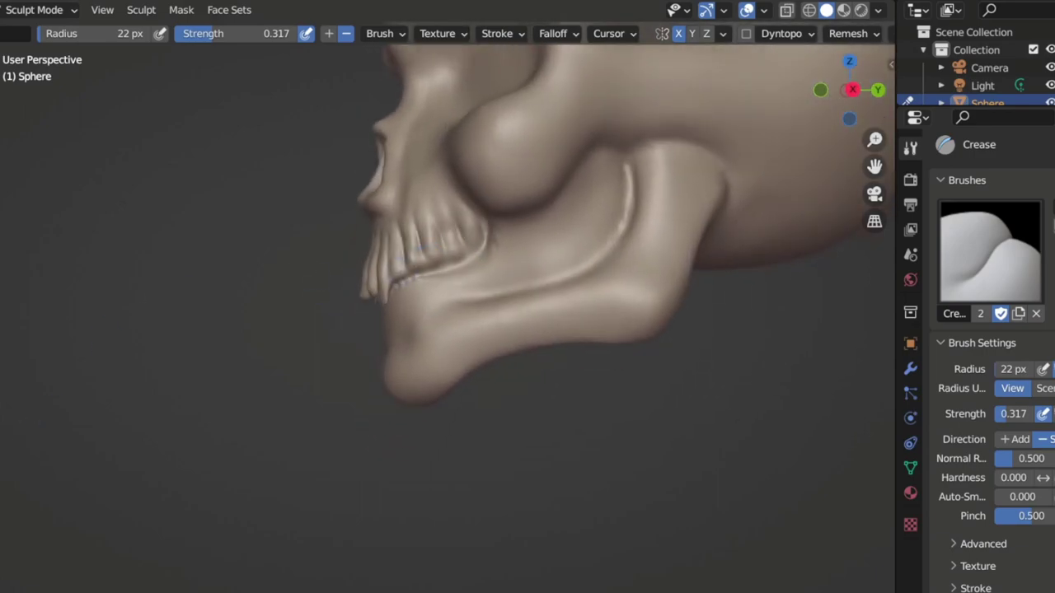
pyautogui.moveTo(483, 247); pyautogui.dragTo(483, 259)
pyautogui.moveTo(483, 247)
pyautogui.mouseDown(button='middle')
pyautogui.moveTo(483, 261)
pyautogui.moveTo(537, 259)
pyautogui.moveTo(372, 272)
pyautogui.moveTo(472, 302)
pyautogui.mouseUp(button='middle')
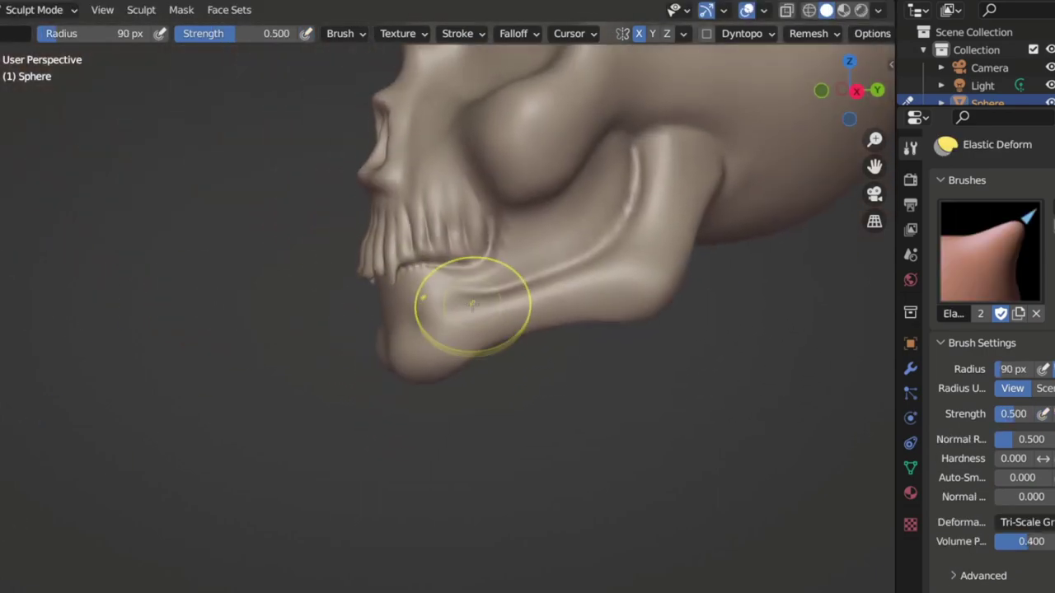
# Crease under the eye socket and up along the cheekbone edge
pyautogui.scroll(3, 472, 302)
pyautogui.hotkey('shift', 'c')
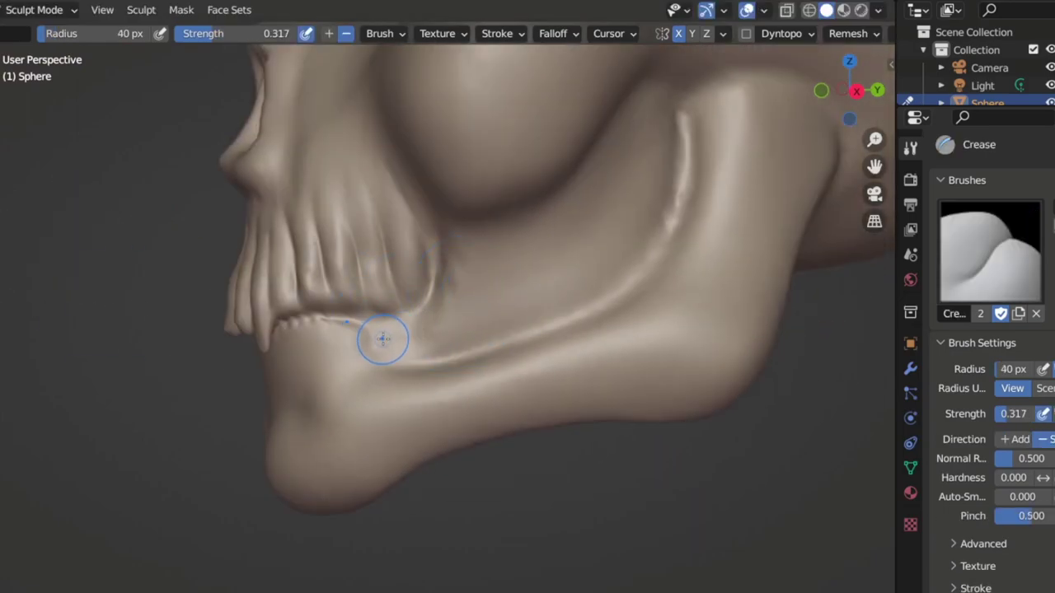
pyautogui.moveTo(485, 239); pyautogui.dragTo(542, 210)
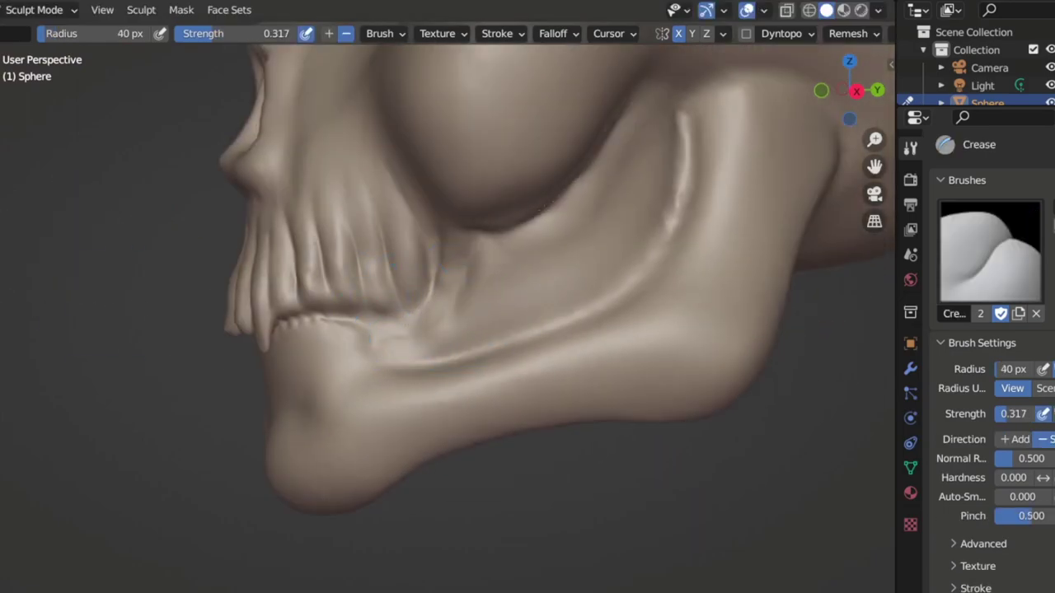
pyautogui.moveTo(451, 282); pyautogui.dragTo(489, 228)
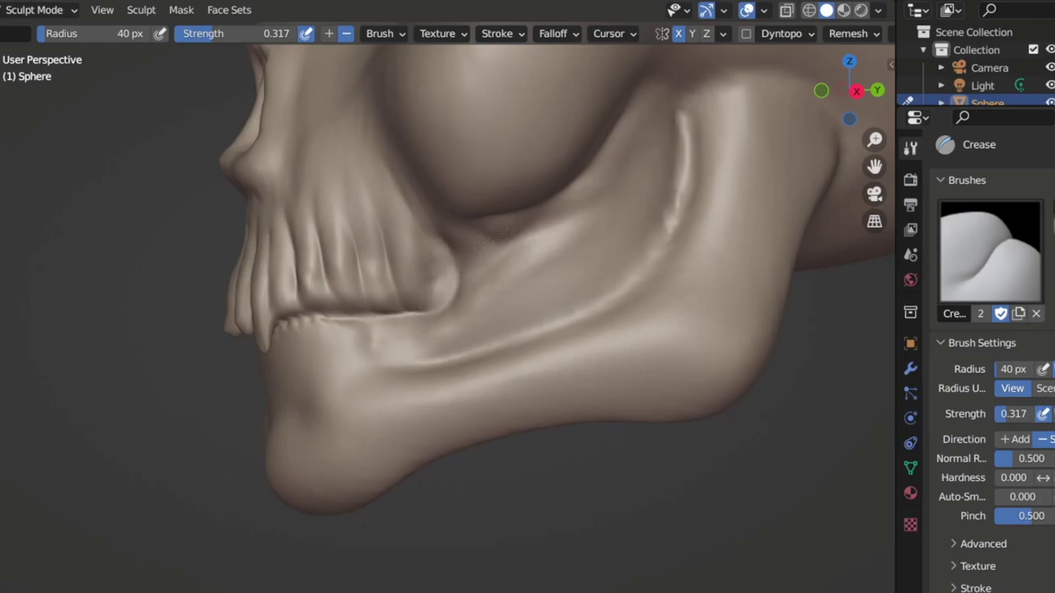
pyautogui.moveTo(519, 288); pyautogui.dragTo(653, 97)
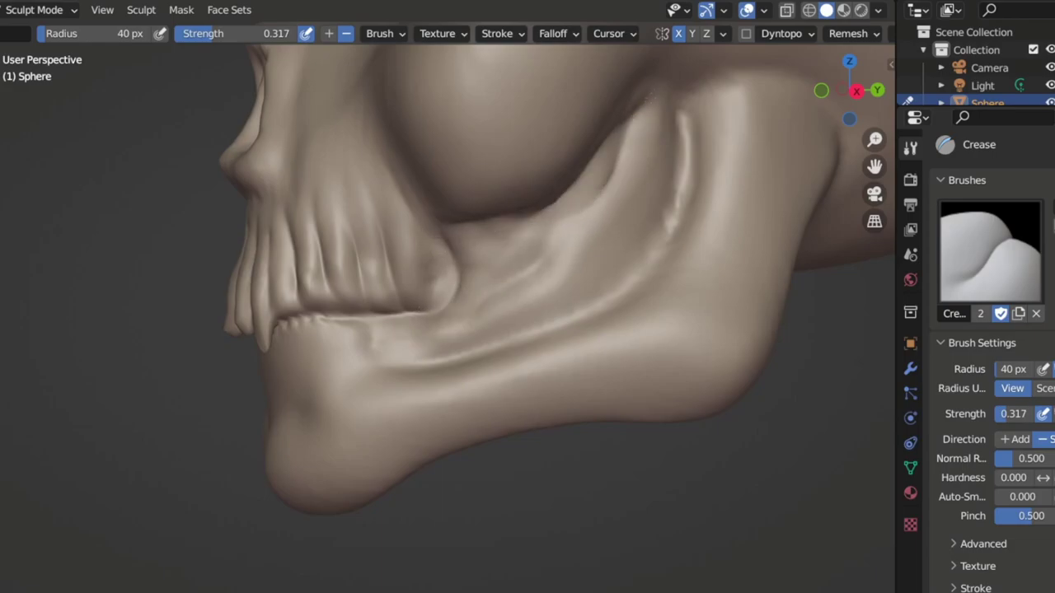
# Review the skull from the front and turn to a three-quarter view of the teeth
pyautogui.moveTo(569, 247); pyautogui.dragTo(601, 248, button='middle')
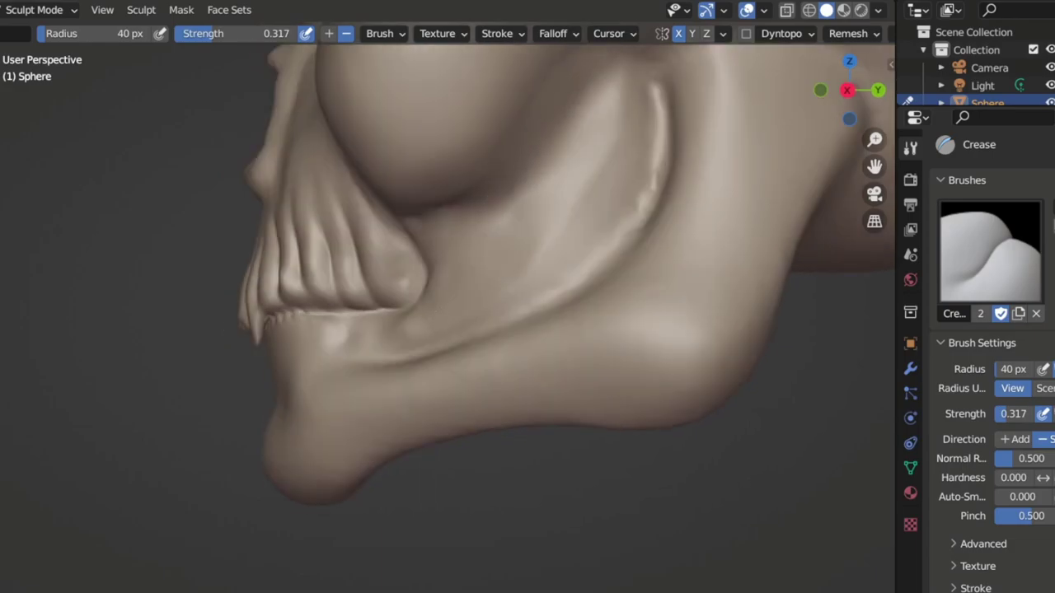
pyautogui.scroll(-4, 556, 165)
pyautogui.moveTo(557, 165); pyautogui.dragTo(683, 236, button='middle')
pyautogui.scroll(5, 445, 297)
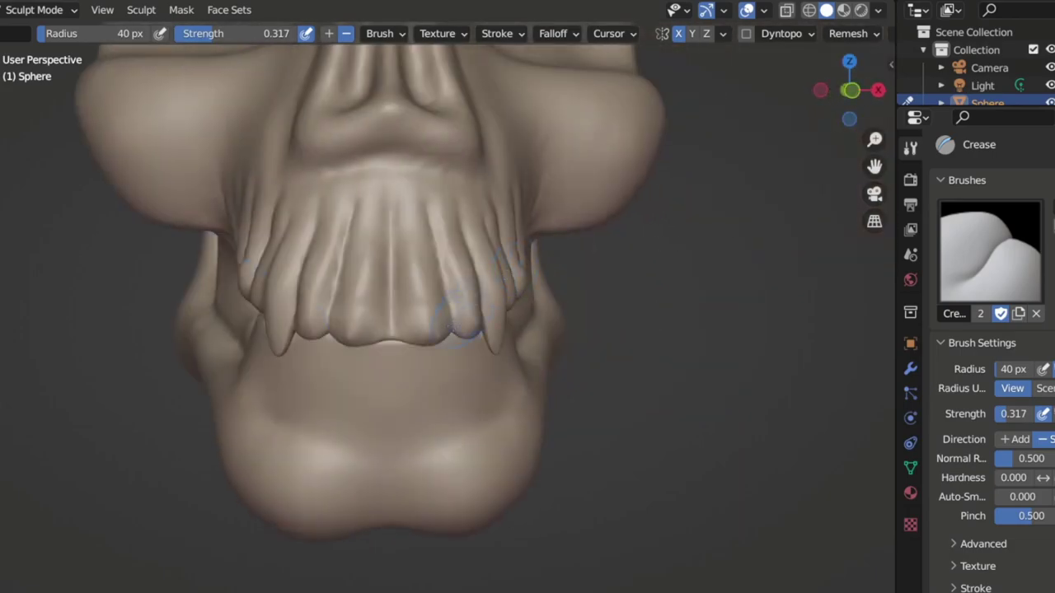
pyautogui.scroll(2, 445, 297)
pyautogui.click(849, 33)
pyautogui.moveTo(577, 305)
pyautogui.mouseDown(button='middle')
pyautogui.moveTo(515, 292)
pyautogui.moveTo(355, 329)
pyautogui.moveTo(363, 323)
pyautogui.moveTo(354, 278)
pyautogui.moveTo(380, 268)
pyautogui.moveTo(454, 267)
pyautogui.moveTo(356, 277)
pyautogui.moveTo(244, 312)
pyautogui.mouseUp(button='middle')
# Build a raised gum ridge above the teeth with Clay Strips, rounding each tooth
pyautogui.press('c')
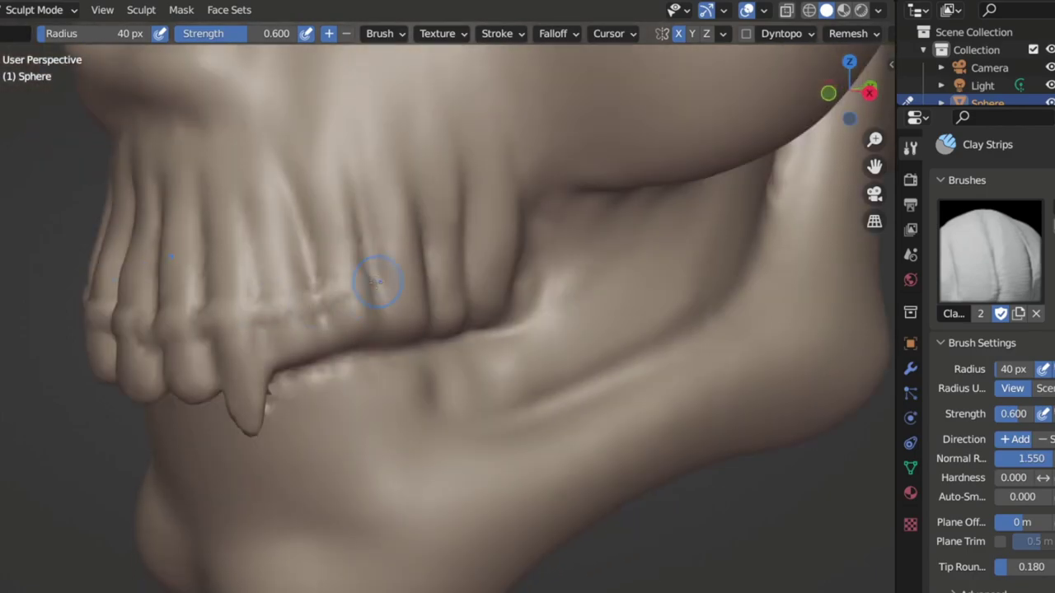
pyautogui.moveTo(356, 286); pyautogui.dragTo(309, 345, button='middle')
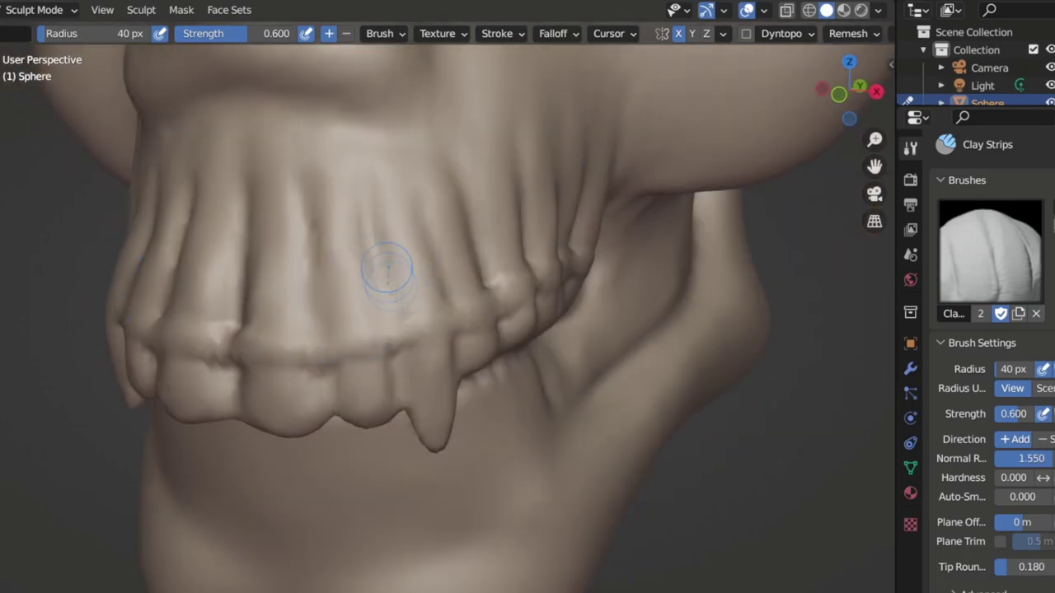
pyautogui.moveTo(385, 267); pyautogui.dragTo(254, 330, button='middle')
pyautogui.moveTo(466, 272); pyautogui.dragTo(513, 311, button='middle')
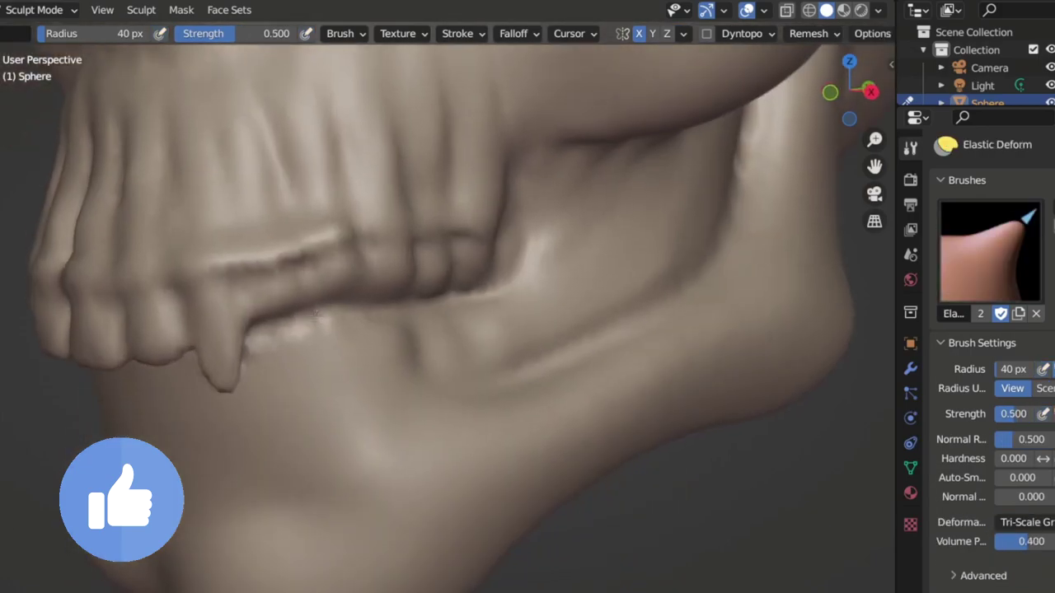
pyautogui.hotkey('shift', 'c')
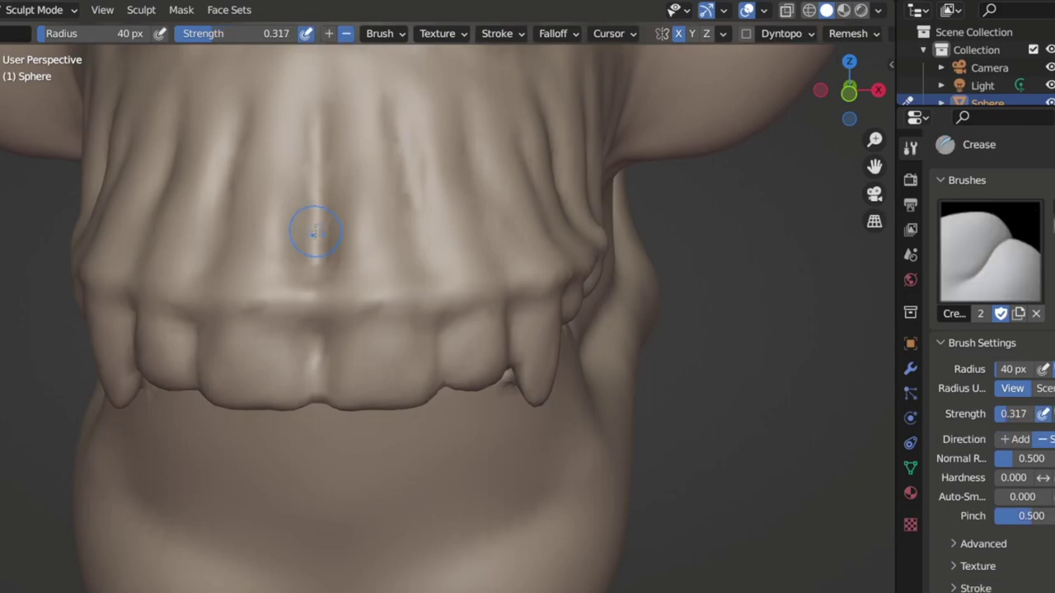
# Orbit around the jaw to inspect the teeth and fang from several angles
pyautogui.moveTo(319, 283); pyautogui.dragTo(379, 297, button='middle')
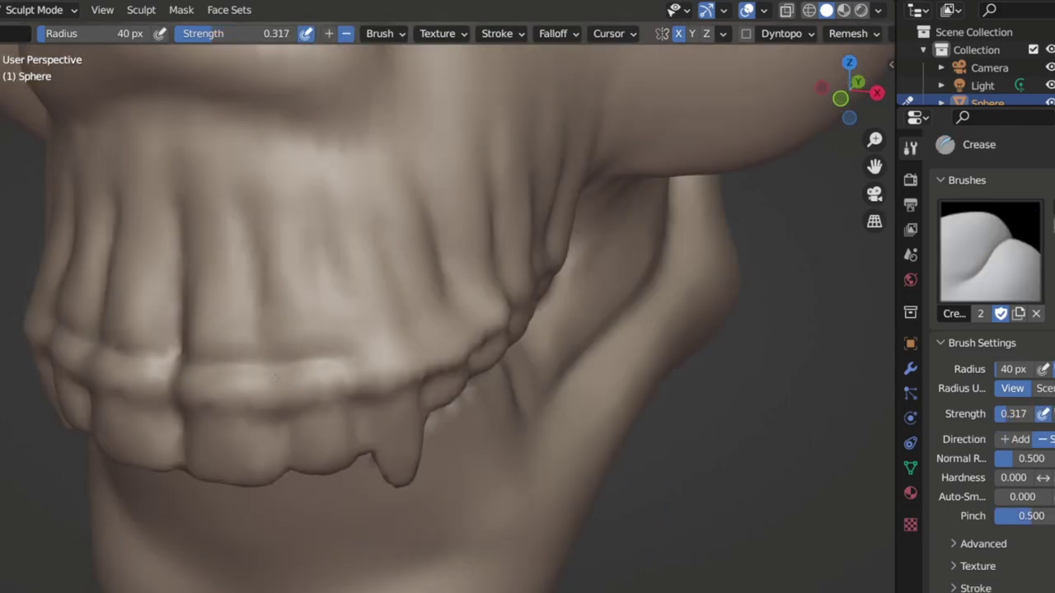
pyautogui.moveTo(274, 376); pyautogui.dragTo(247, 338, button='middle')
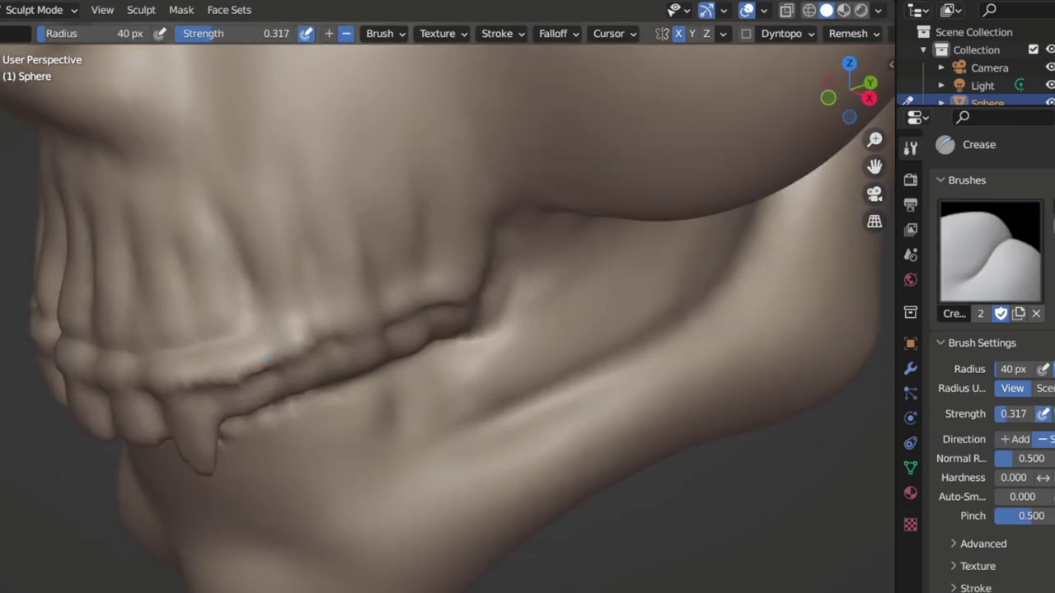
pyautogui.moveTo(472, 272); pyautogui.dragTo(624, 258, button='middle')
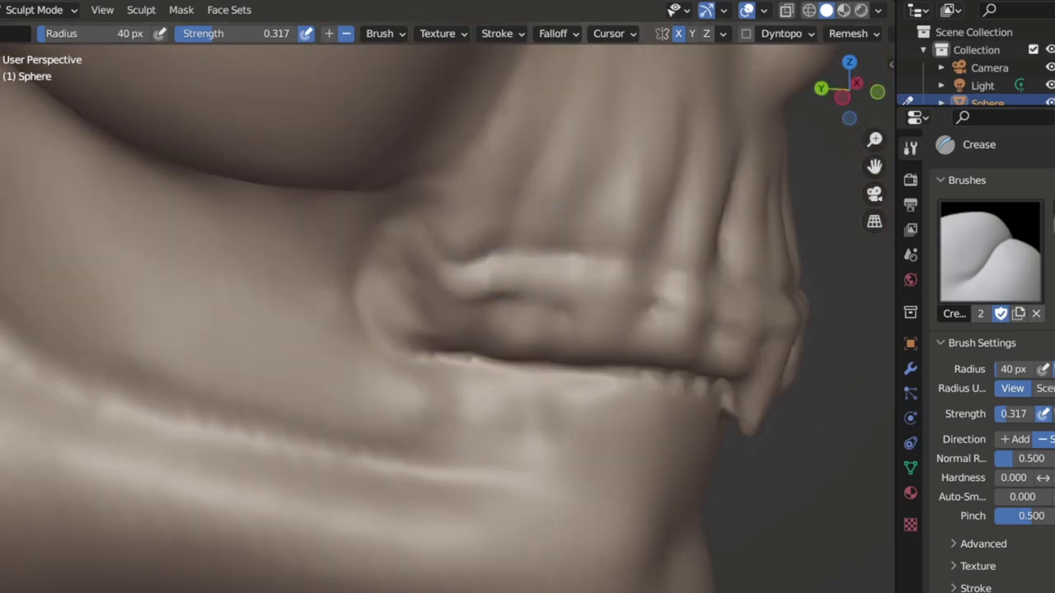
pyautogui.moveTo(494, 313); pyautogui.dragTo(528, 305, button='middle')
pyautogui.moveTo(445, 264); pyautogui.dragTo(475, 246, button='middle')
pyautogui.moveTo(463, 163)
pyautogui.mouseDown(button='middle')
pyautogui.moveTo(511, 134)
pyautogui.moveTo(531, 276)
pyautogui.mouseUp(button='middle')
pyautogui.scroll(-3, 442, 256)
pyautogui.scroll(-3, 442, 256)
# Move in to a close side view of the fang and jaw
pyautogui.moveTo(442, 257)
pyautogui.mouseDown(button='middle')
pyautogui.moveTo(424, 272)
pyautogui.moveTo(616, 247)
pyautogui.moveTo(552, 271)
pyautogui.moveTo(494, 272)
pyautogui.moveTo(471, 341)
pyautogui.mouseUp(button='middle')
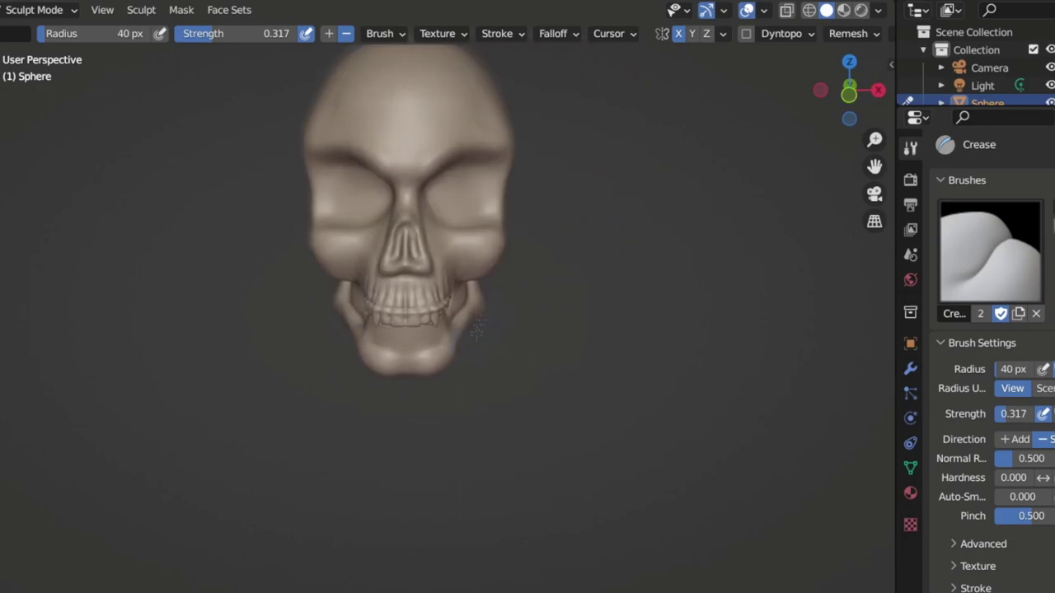
pyautogui.scroll(4, 412, 289)
pyautogui.scroll(2, 354, 235)
pyautogui.moveTo(342, 271); pyautogui.dragTo(352, 306, button='middle')
pyautogui.scroll(3, 353, 306)
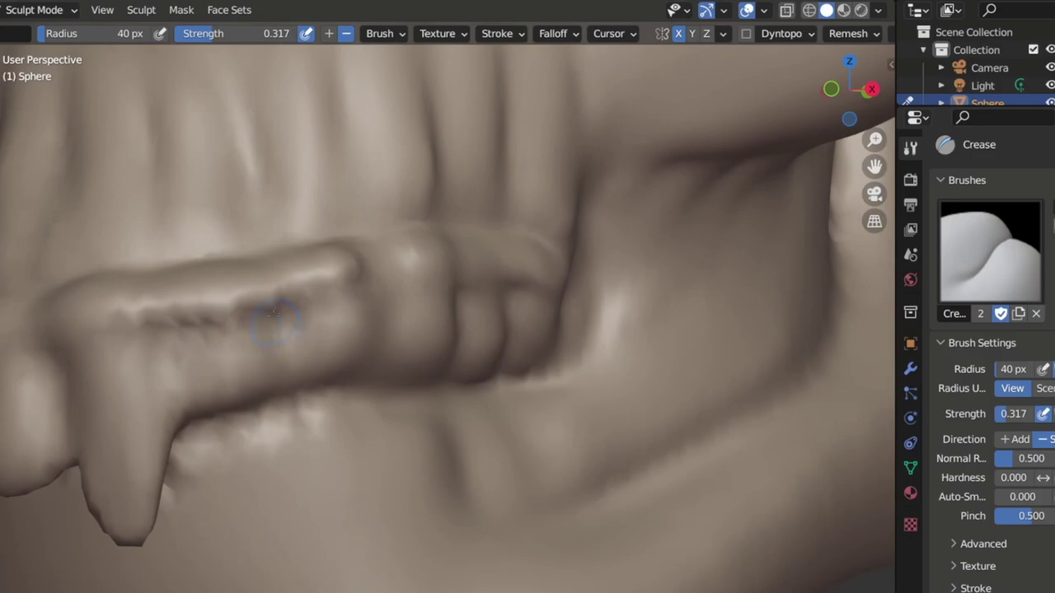
pyautogui.moveTo(269, 338); pyautogui.dragTo(259, 318, button='middle')
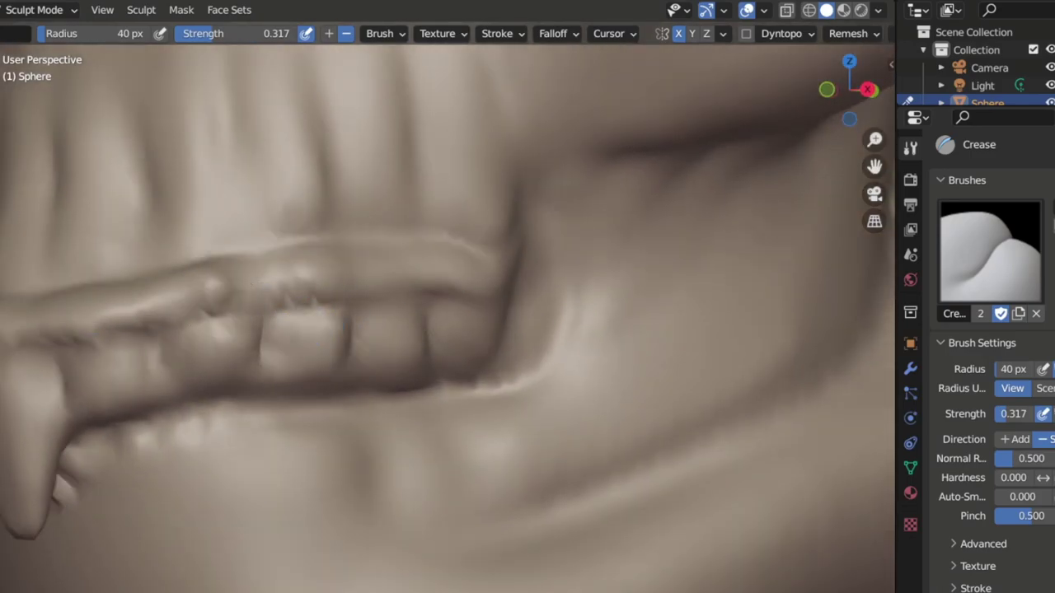
# Check the remesh settings and crease a dent below the second tooth
pyautogui.click(854, 33)
pyautogui.moveTo(438, 308)
pyautogui.mouseDown(button='middle')
pyautogui.moveTo(182, 389)
pyautogui.moveTo(221, 163)
pyautogui.moveTo(211, 243)
pyautogui.moveTo(338, 247)
pyautogui.moveTo(293, 241)
pyautogui.mouseUp(button='middle')
pyautogui.moveTo(210, 234); pyautogui.dragTo(248, 236)
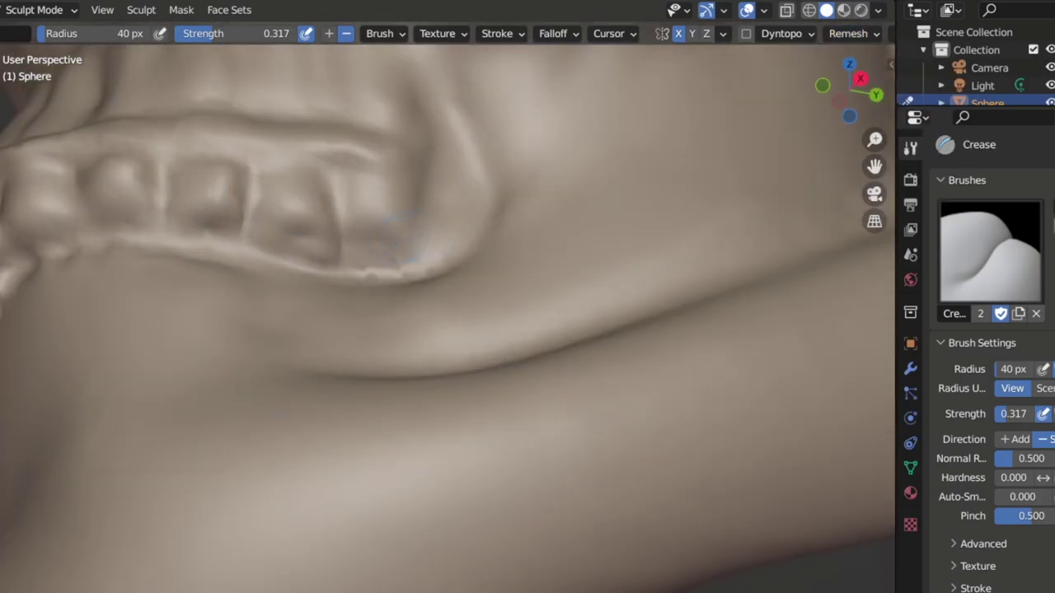
pyautogui.moveTo(396, 233); pyautogui.dragTo(334, 278, button='middle')
# Deepen one tooth's outline with the Crease brush so it reads rounder
pyautogui.moveTo(287, 241)
pyautogui.mouseDown(button='middle')
pyautogui.moveTo(153, 301)
pyautogui.moveTo(309, 317)
pyautogui.mouseUp(button='middle')
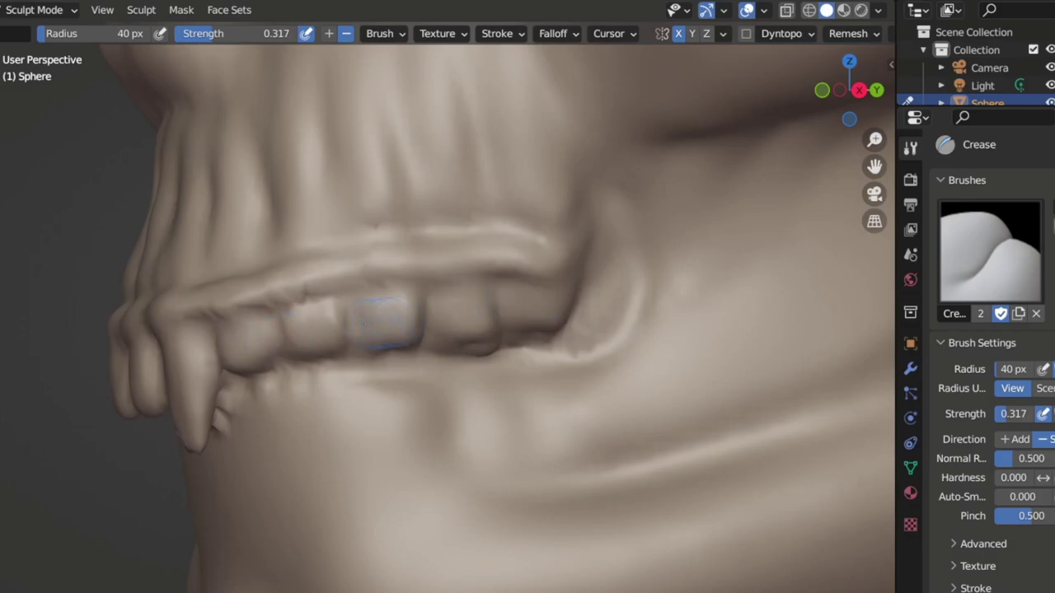
pyautogui.moveTo(416, 301); pyautogui.dragTo(486, 284)
pyautogui.moveTo(260, 301)
pyautogui.mouseDown(button='middle')
pyautogui.moveTo(330, 330)
pyautogui.moveTo(354, 370)
pyautogui.moveTo(376, 353)
pyautogui.moveTo(334, 289)
pyautogui.moveTo(540, 255)
pyautogui.moveTo(461, 285)
pyautogui.moveTo(449, 329)
pyautogui.moveTo(396, 325)
pyautogui.moveTo(403, 313)
pyautogui.mouseUp(button='middle')
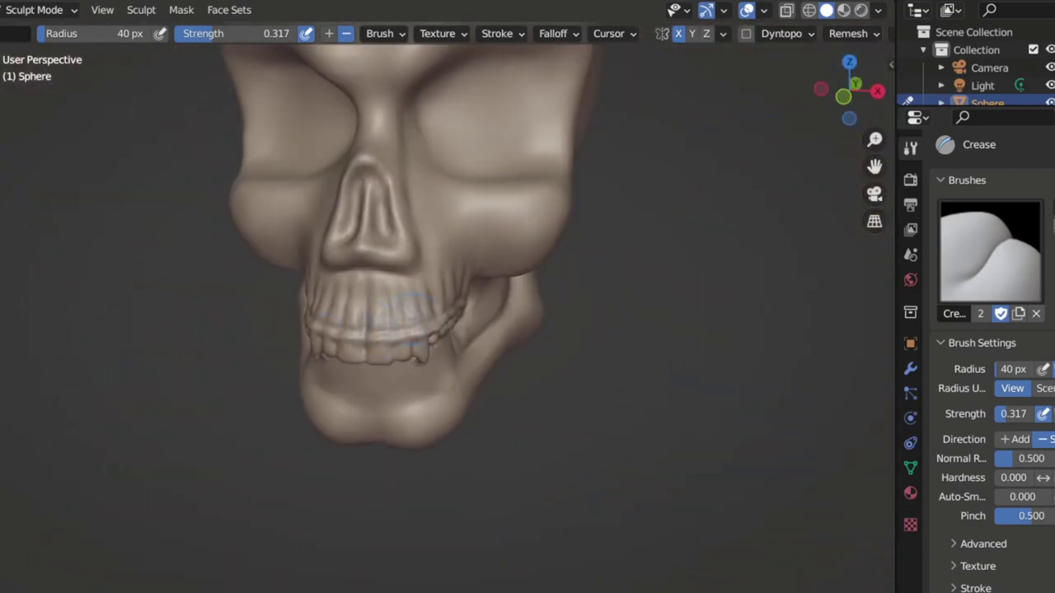
pyautogui.scroll(3, 405, 311)
pyautogui.scroll(3, 405, 311)
pyautogui.scroll(2, 279, 202)
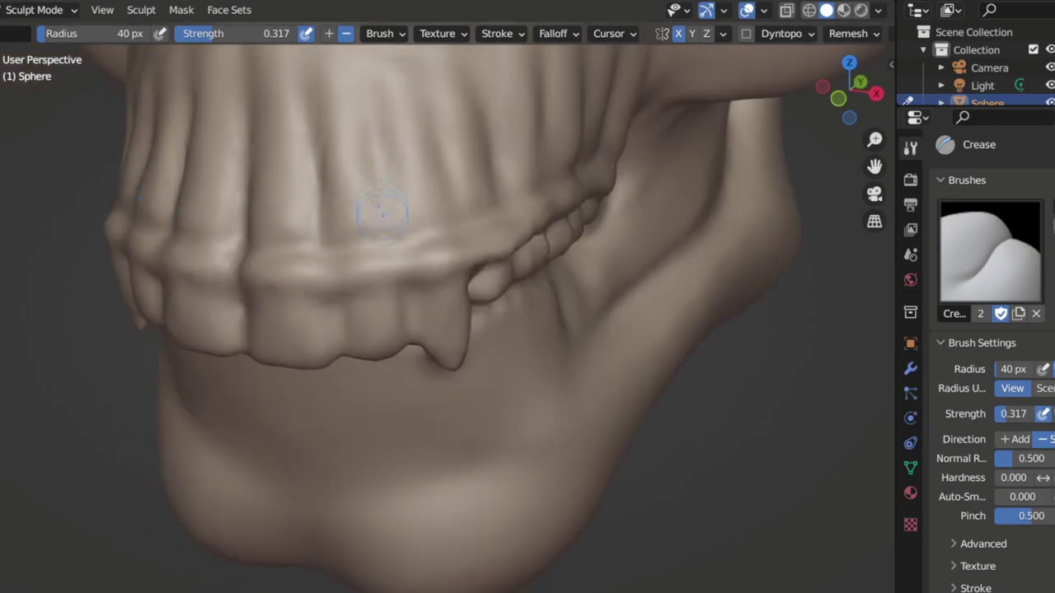
pyautogui.scroll(1, 382, 212)
pyautogui.moveTo(305, 249); pyautogui.dragTo(428, 247, button='middle')
pyautogui.click(854, 33)
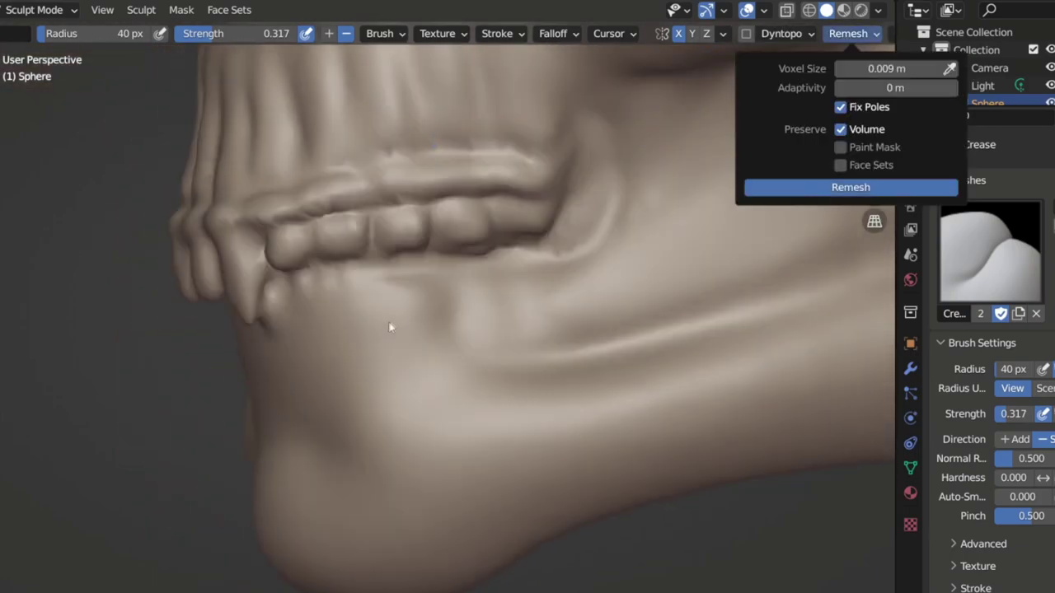
pyautogui.moveTo(413, 283)
pyautogui.mouseDown(button='middle')
pyautogui.moveTo(550, 183)
pyautogui.moveTo(576, 222)
pyautogui.mouseUp(button='middle')
pyautogui.moveTo(502, 232)
pyautogui.mouseDown(button='middle')
pyautogui.moveTo(527, 206)
pyautogui.moveTo(728, 157)
pyautogui.moveTo(454, 161)
pyautogui.moveTo(367, 221)
pyautogui.moveTo(376, 264)
pyautogui.mouseUp(button='middle')
pyautogui.scroll(8, 376, 264)
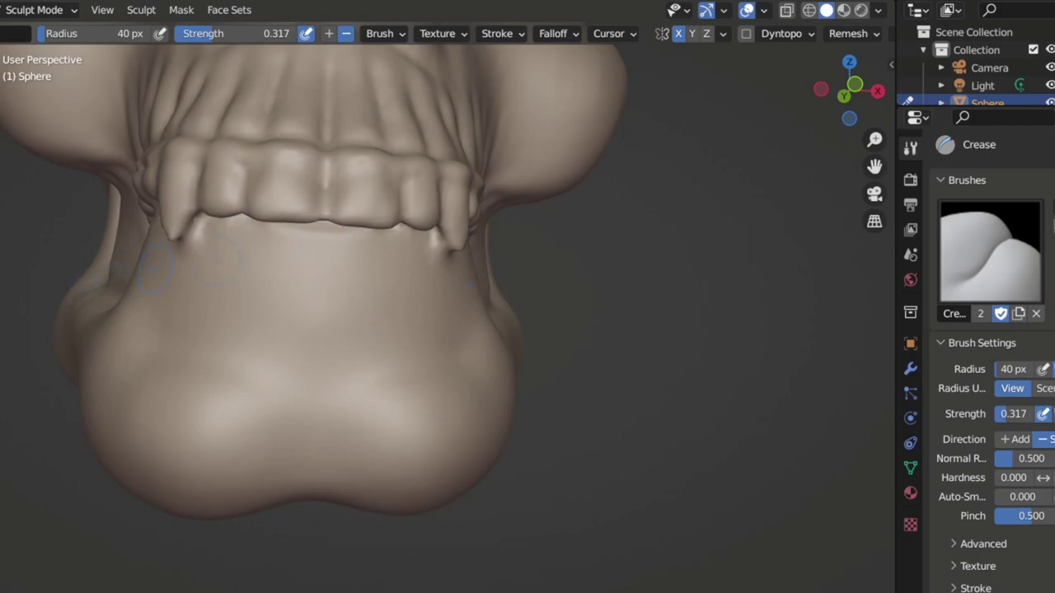
pyautogui.scroll(3, 318, 318)
pyautogui.moveTo(318, 317)
pyautogui.mouseDown(button='middle')
pyautogui.moveTo(292, 287)
pyautogui.moveTo(354, 236)
pyautogui.moveTo(382, 245)
pyautogui.moveTo(323, 245)
pyautogui.mouseUp(button='middle')
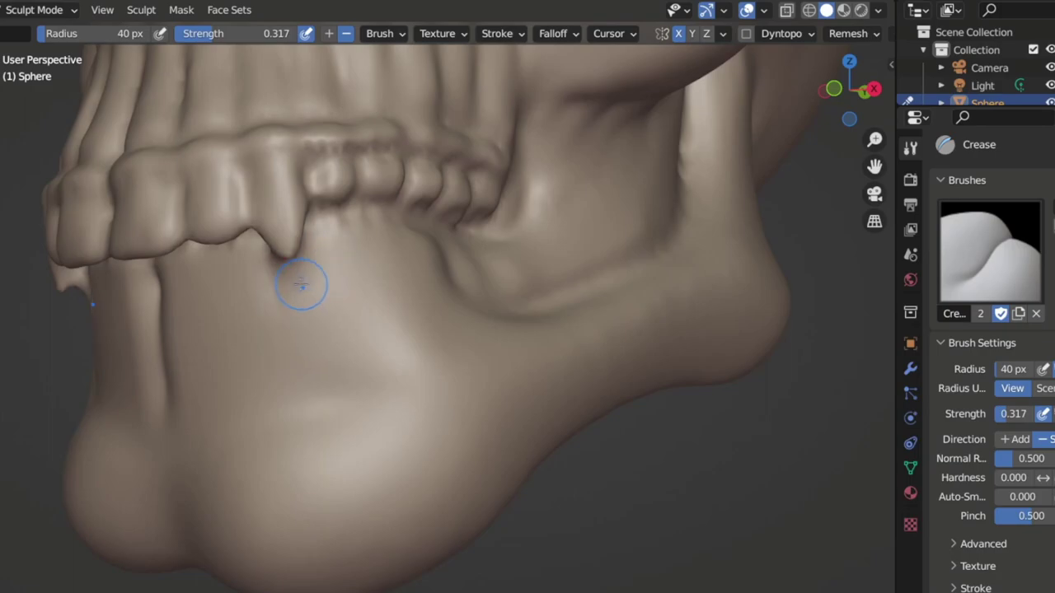
# Crease a ridge along the jawline beneath the teeth and check it from several angles
pyautogui.moveTo(302, 278)
pyautogui.mouseDown(button='middle')
pyautogui.moveTo(317, 272)
pyautogui.moveTo(222, 259)
pyautogui.moveTo(277, 251)
pyautogui.mouseUp(button='middle')
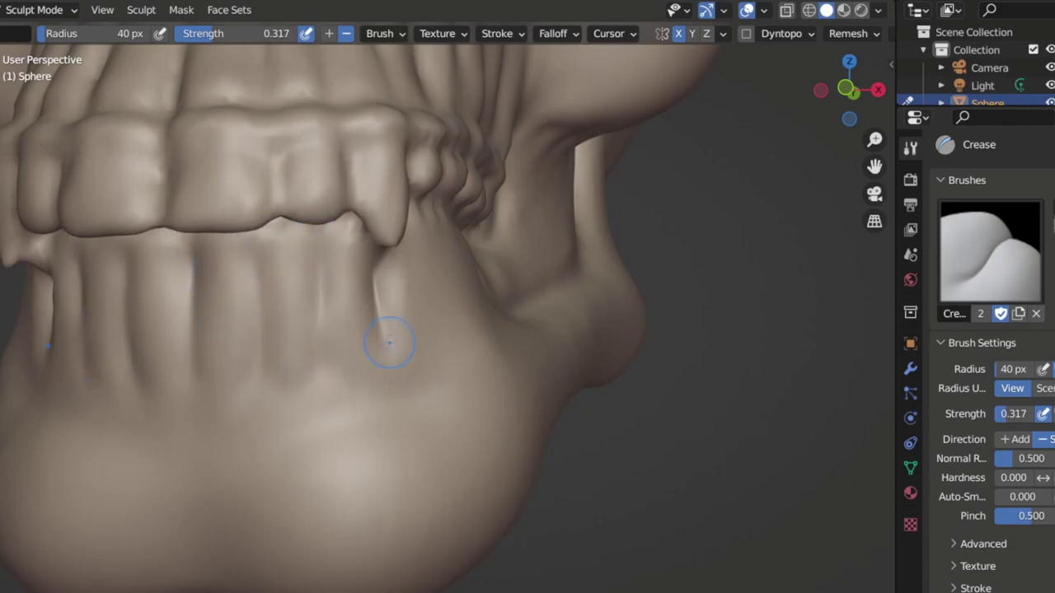
pyautogui.moveTo(389, 342); pyautogui.dragTo(371, 371, button='middle')
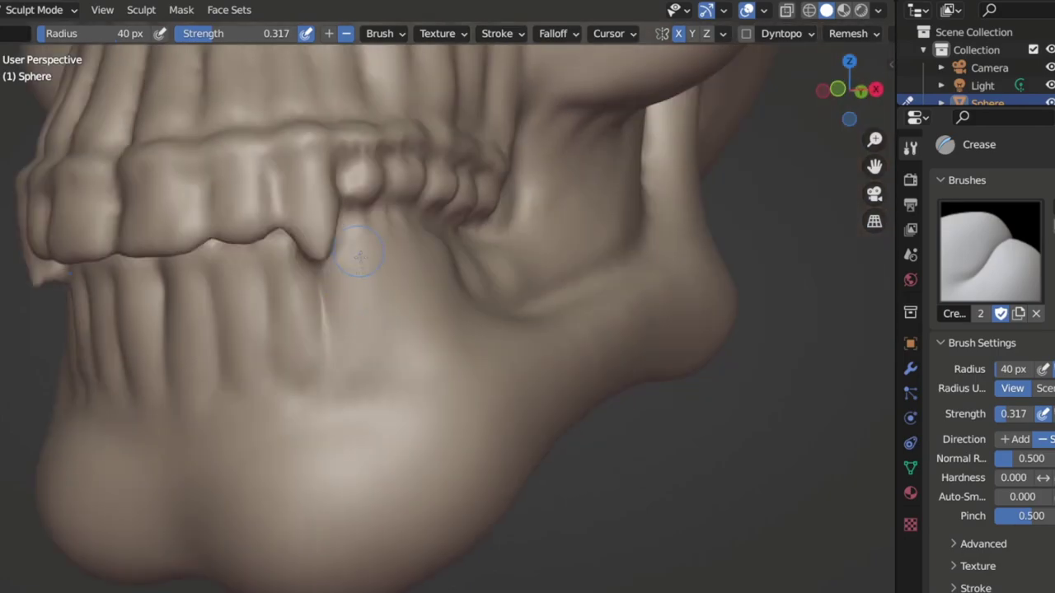
pyautogui.moveTo(371, 371); pyautogui.dragTo(504, 307)
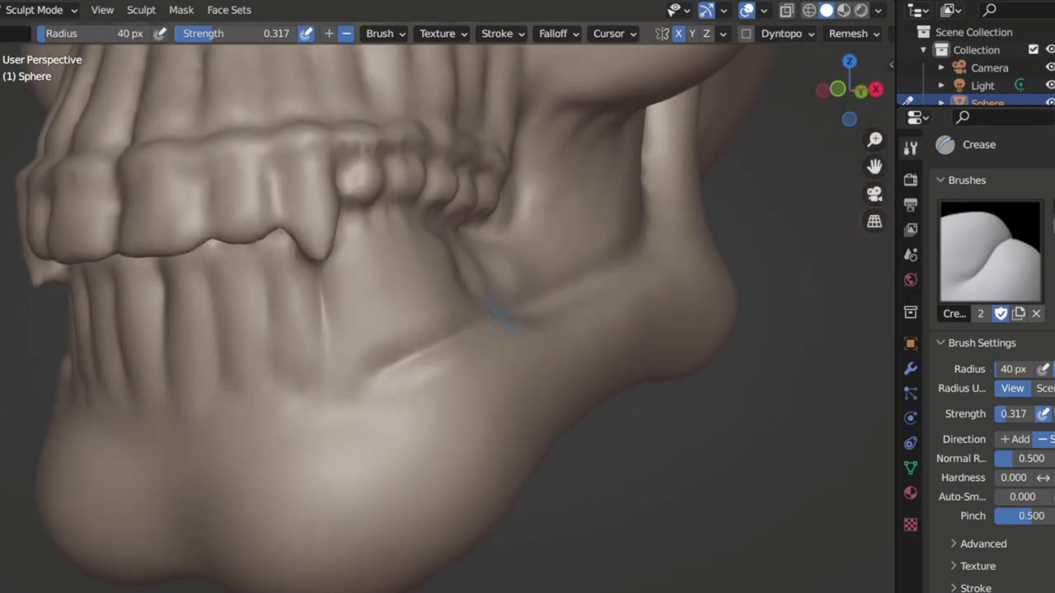
pyautogui.moveTo(504, 307); pyautogui.dragTo(371, 378, button='middle')
pyautogui.moveTo(236, 448); pyautogui.dragTo(496, 334, button='middle')
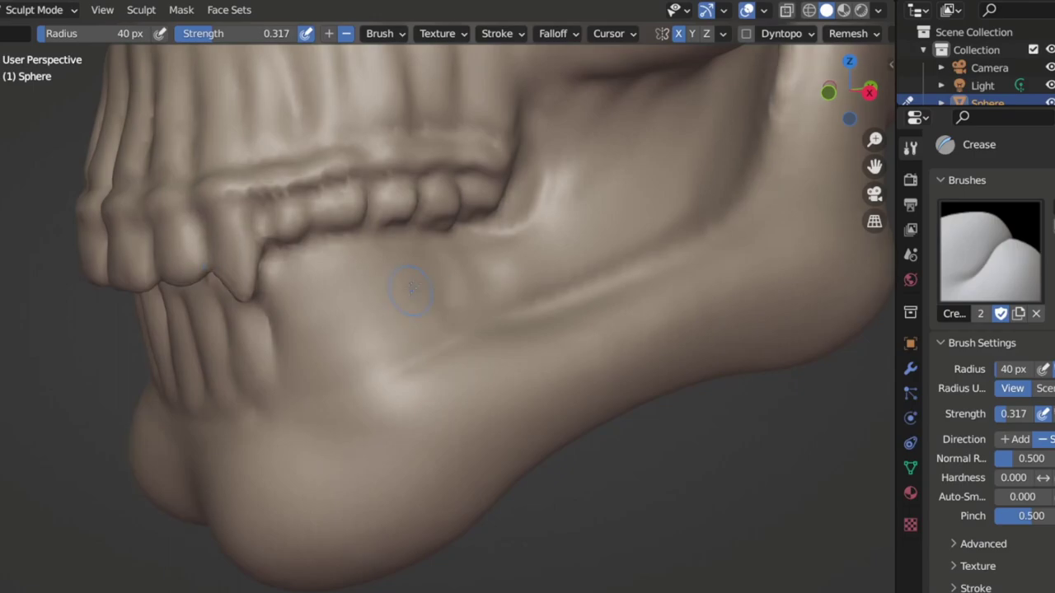
pyautogui.moveTo(419, 277); pyautogui.dragTo(288, 258, button='middle')
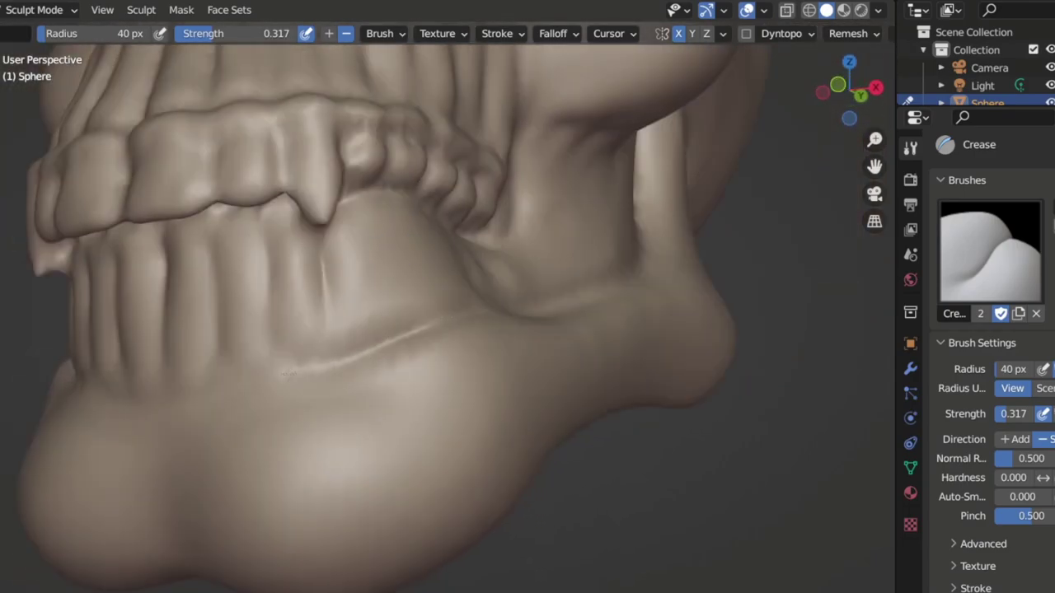
pyautogui.moveTo(371, 346)
pyautogui.mouseDown(button='middle')
pyautogui.moveTo(551, 220)
pyautogui.moveTo(373, 258)
pyautogui.mouseUp(button='middle')
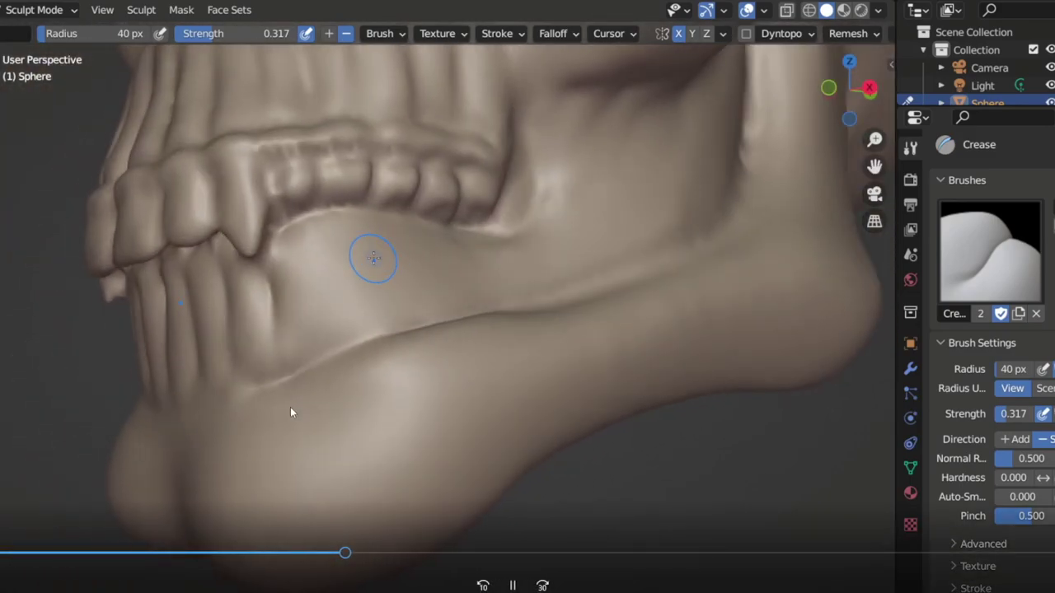
pyautogui.moveTo(374, 258); pyautogui.dragTo(301, 255, button='middle')
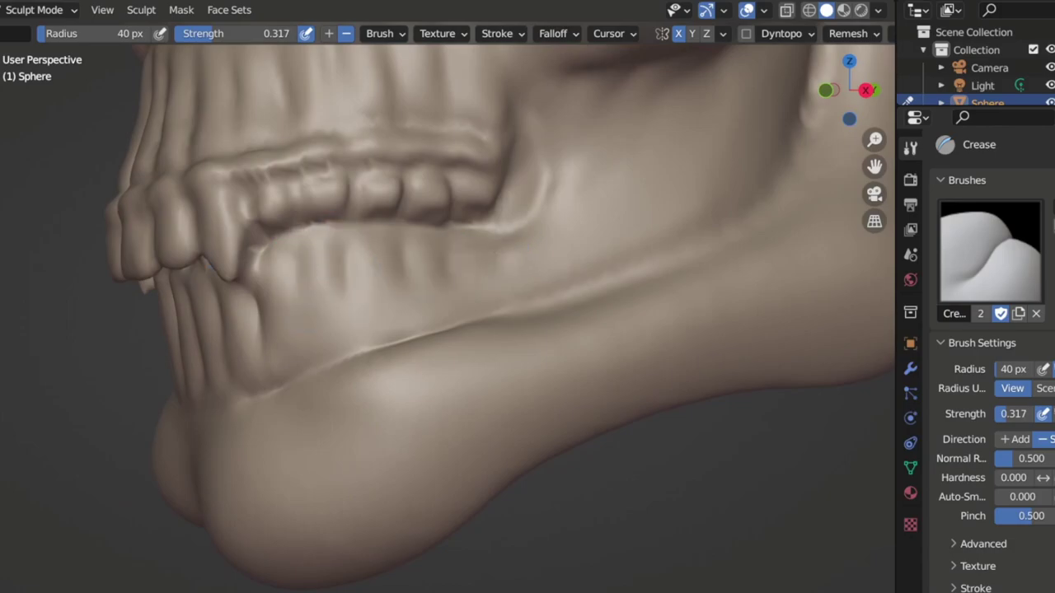
pyautogui.moveTo(495, 272)
pyautogui.mouseDown(button='middle')
pyautogui.moveTo(317, 297)
pyautogui.moveTo(659, 360)
pyautogui.moveTo(419, 189)
pyautogui.moveTo(339, 193)
pyautogui.moveTo(341, 217)
pyautogui.mouseUp(button='middle')
# Select the Elastic Deform brush and set its radius to 25 px
pyautogui.press('f')
pyautogui.click(376, 206)
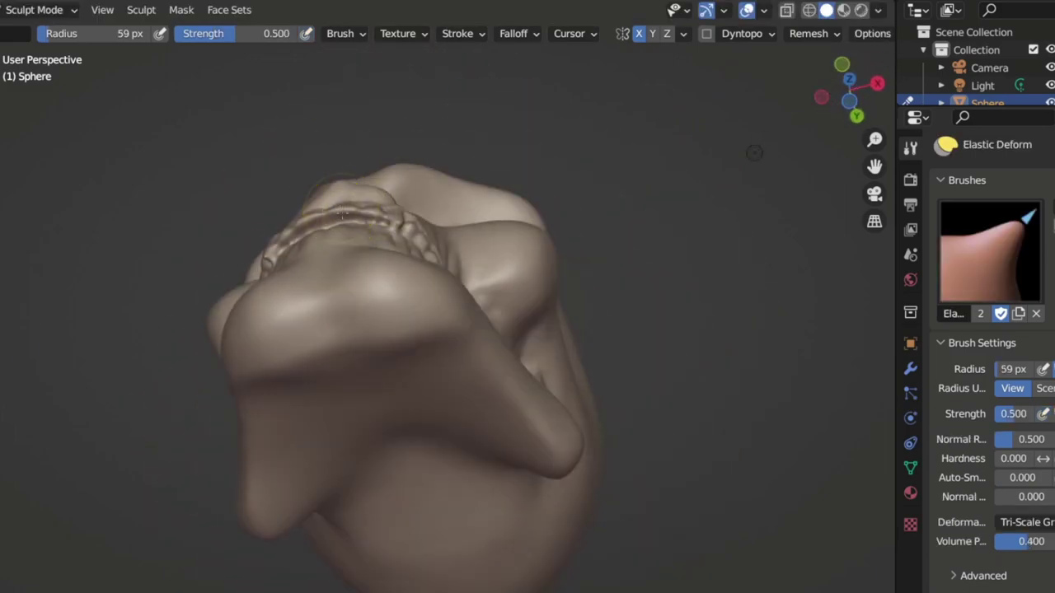
pyautogui.press('f')
pyautogui.click(342, 215)
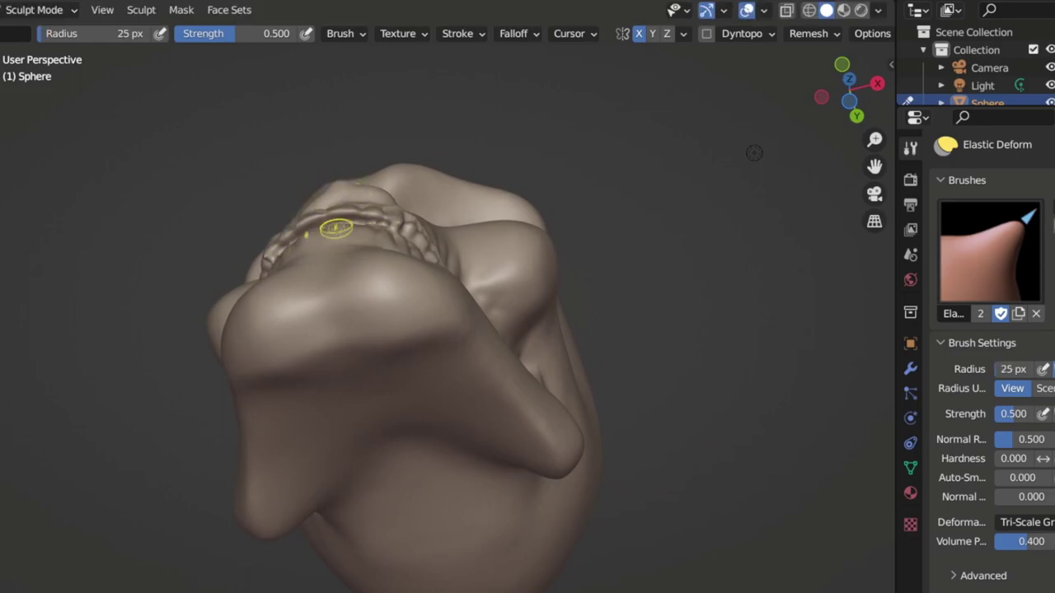
# Sharpen the lower edge of the upper teeth
pyautogui.moveTo(336, 229); pyautogui.dragTo(236, 349, button='middle')
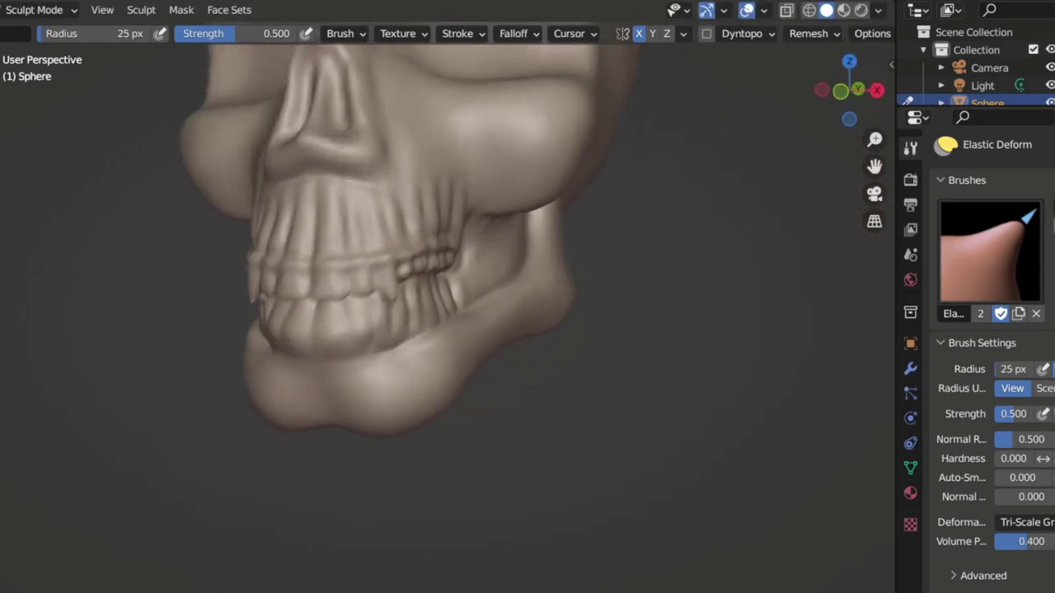
pyautogui.moveTo(443, 289)
pyautogui.mouseDown(button='middle')
pyautogui.moveTo(375, 313)
pyautogui.moveTo(407, 287)
pyautogui.moveTo(377, 282)
pyautogui.moveTo(461, 251)
pyautogui.mouseUp(button='middle')
pyautogui.scroll(4, 462, 252)
pyautogui.moveTo(471, 167)
pyautogui.mouseDown()
pyautogui.moveTo(467, 202)
pyautogui.moveTo(419, 189)
pyautogui.moveTo(427, 200)
pyautogui.mouseUp()
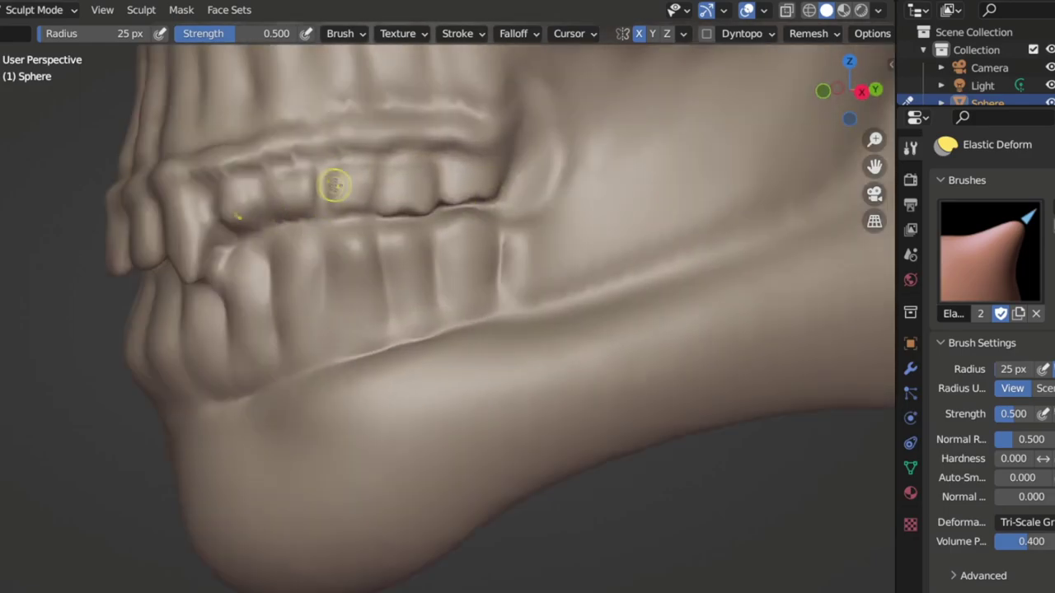
pyautogui.moveTo(252, 219)
pyautogui.mouseDown(button='middle')
pyautogui.moveTo(319, 233)
pyautogui.moveTo(694, 173)
pyautogui.moveTo(193, 294)
pyautogui.mouseUp(button='middle')
pyautogui.scroll(4, 194, 294)
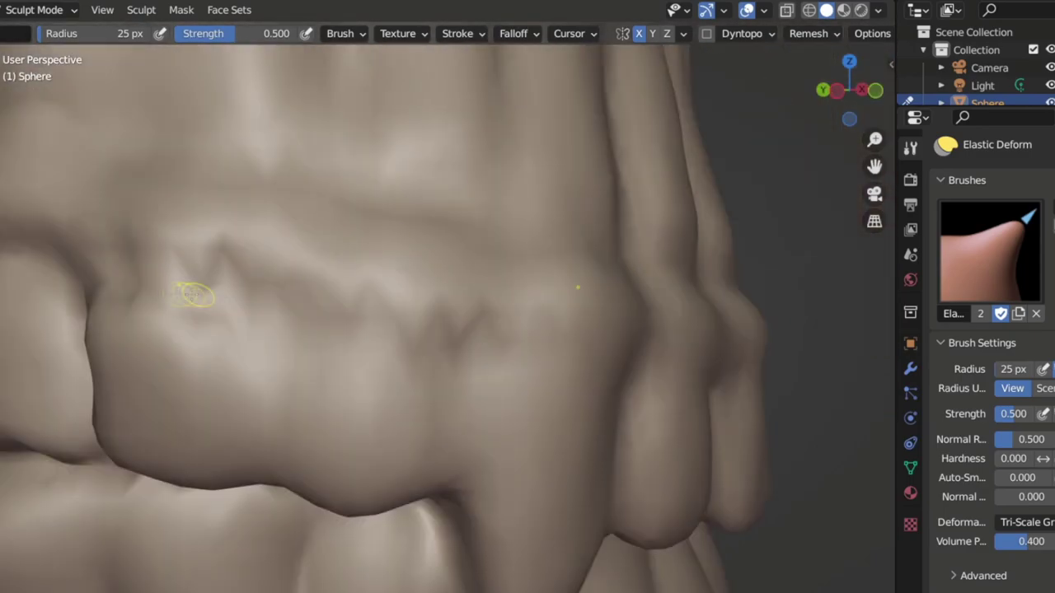
# Switch back to the Crease brush and remesh the skull to even out the surface
pyautogui.hotkey('shift', 'c')
pyautogui.scroll(-3, 298, 336)
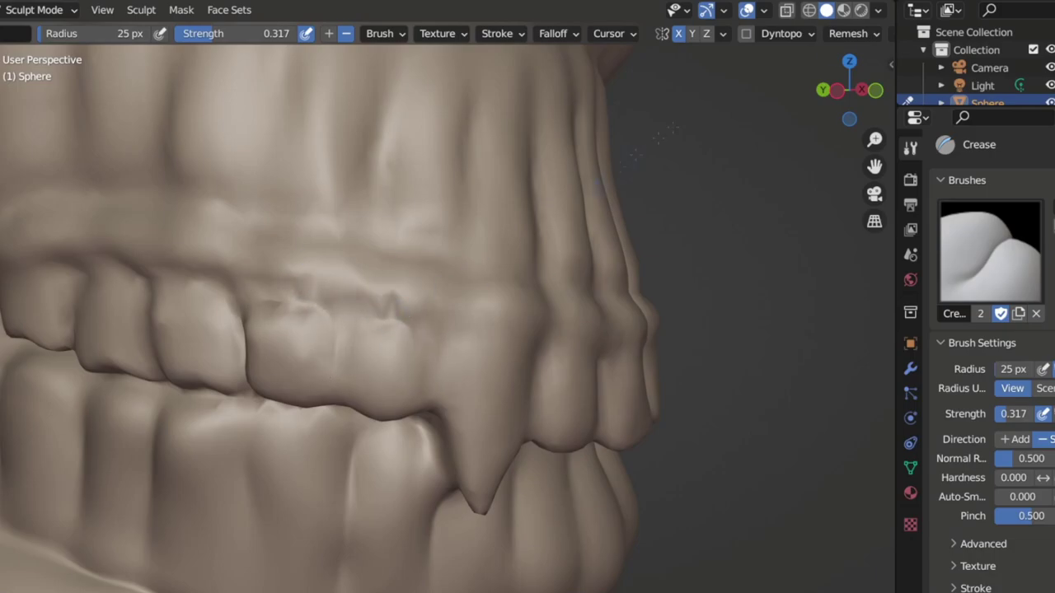
pyautogui.click(854, 33)
pyautogui.click(819, 186)
pyautogui.moveTo(819, 186); pyautogui.dragTo(791, 190, button='middle')
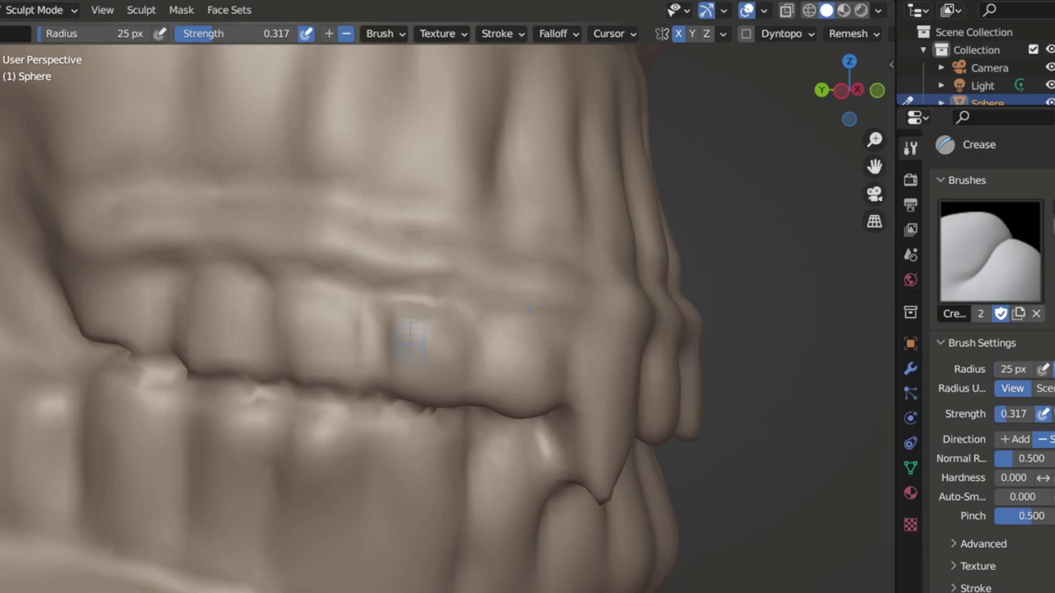
pyautogui.moveTo(413, 363); pyautogui.dragTo(224, 360, button='middle')
pyautogui.scroll(-5, 379, 363)
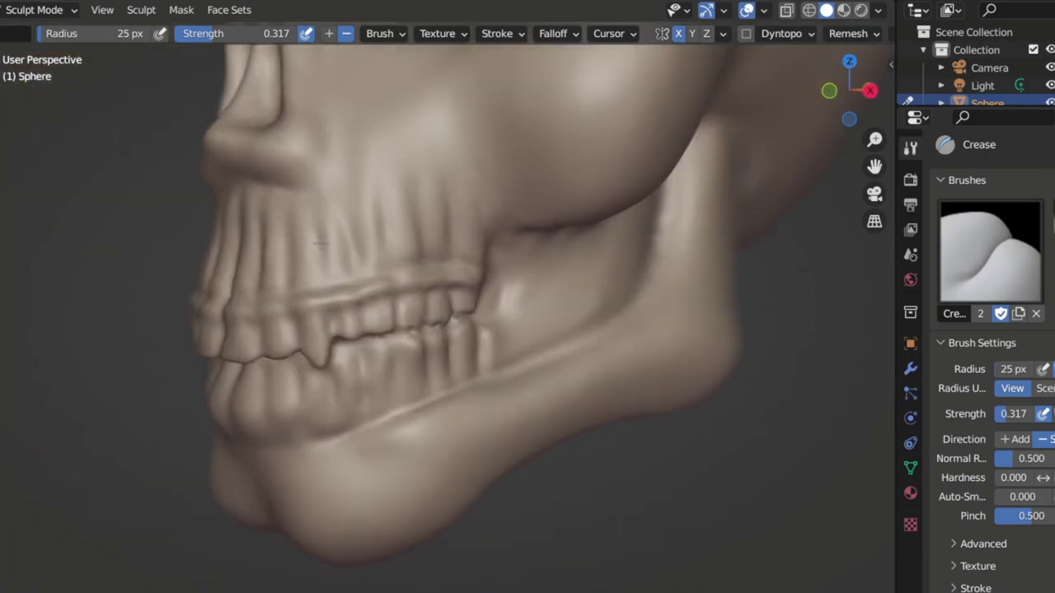
pyautogui.scroll(5, 610, 242)
# With the Grab brush active, view the teeth from both sides and from below
pyautogui.press('g')
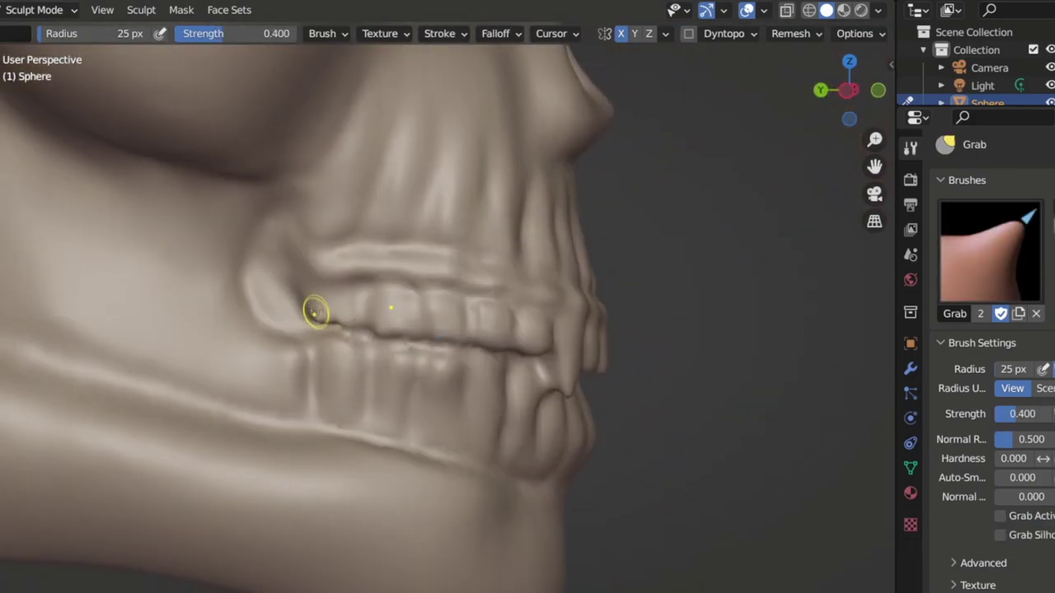
pyautogui.moveTo(371, 327); pyautogui.dragTo(429, 330, button='middle')
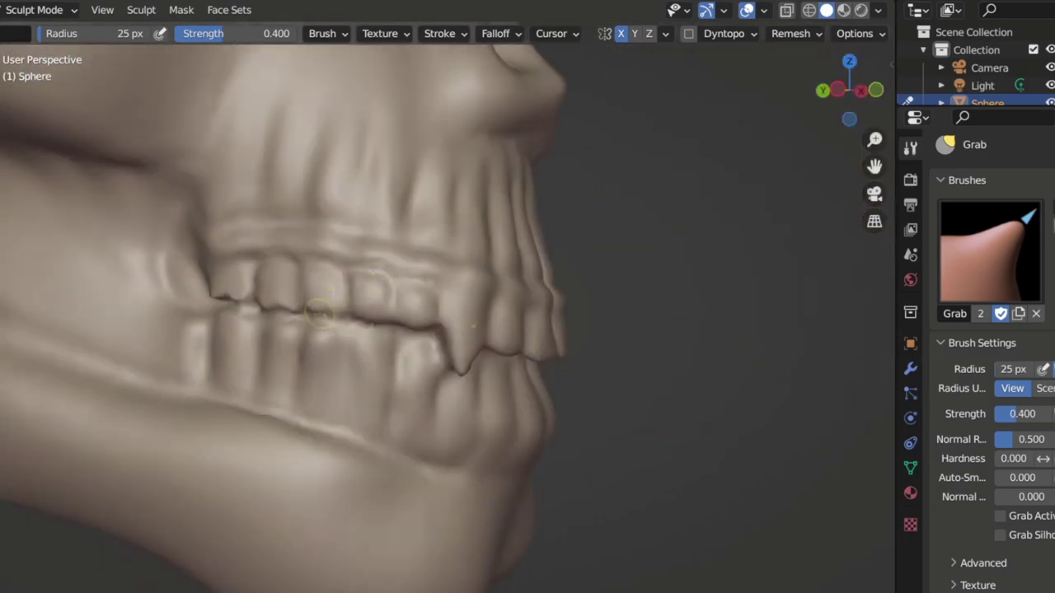
pyautogui.scroll(-4, 517, 289)
pyautogui.scroll(3, 517, 289)
pyautogui.scroll(2, 517, 289)
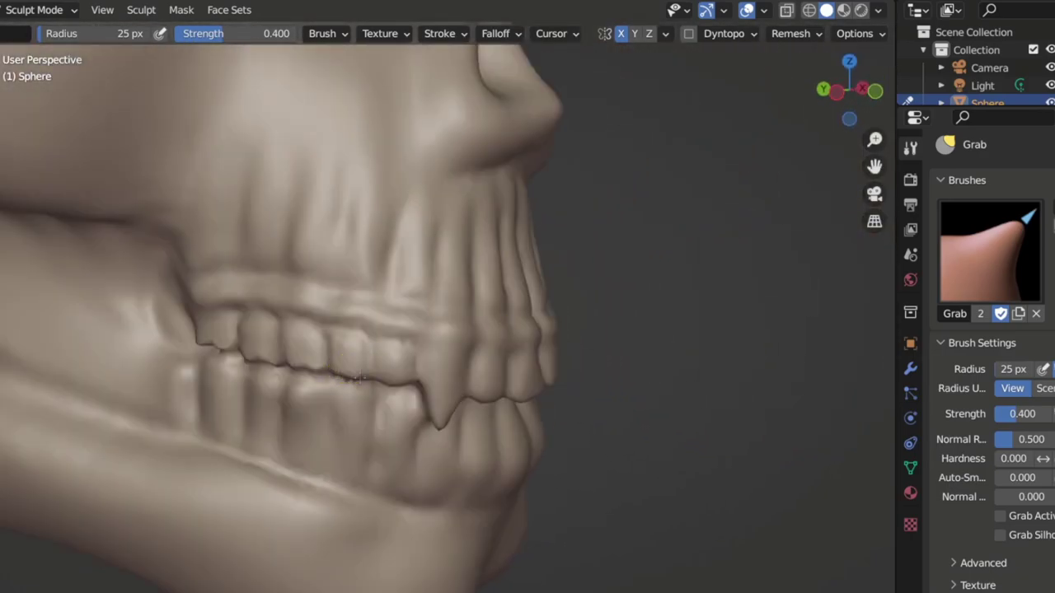
pyautogui.moveTo(516, 288); pyautogui.dragTo(480, 310, button='middle')
pyautogui.moveTo(571, 284); pyautogui.dragTo(381, 313, button='middle')
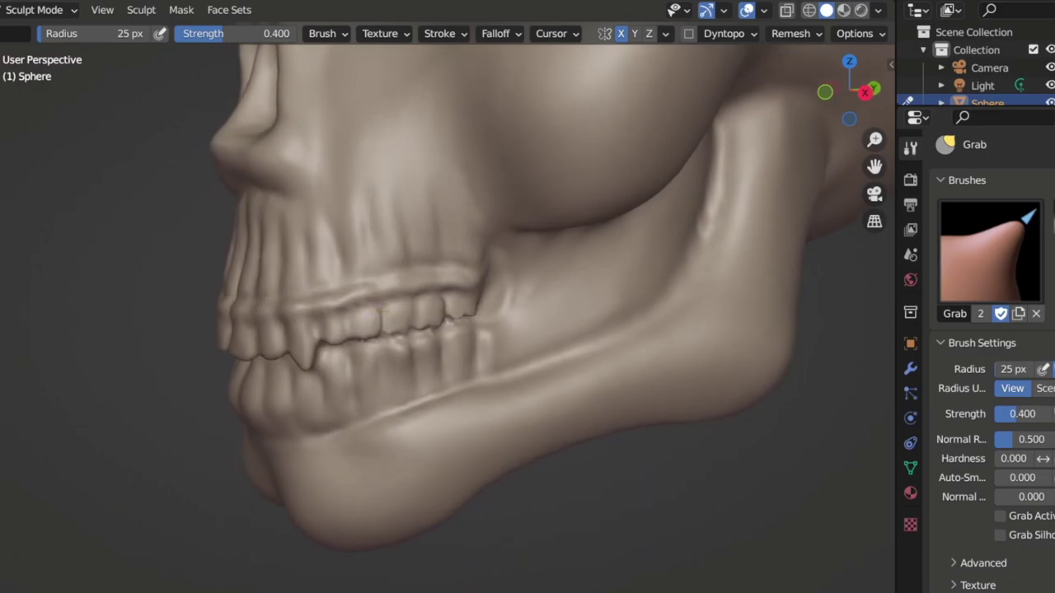
pyautogui.moveTo(577, 280)
pyautogui.mouseDown(button='middle')
pyautogui.moveTo(299, 309)
pyautogui.moveTo(291, 327)
pyautogui.moveTo(345, 189)
pyautogui.moveTo(305, 256)
pyautogui.moveTo(241, 316)
pyautogui.mouseUp(button='middle')
pyautogui.moveTo(301, 273)
pyautogui.mouseDown(button='middle')
pyautogui.moveTo(272, 276)
pyautogui.moveTo(330, 272)
pyautogui.moveTo(346, 247)
pyautogui.moveTo(345, 281)
pyautogui.moveTo(223, 302)
pyautogui.moveTo(344, 320)
pyautogui.mouseUp(button='middle')
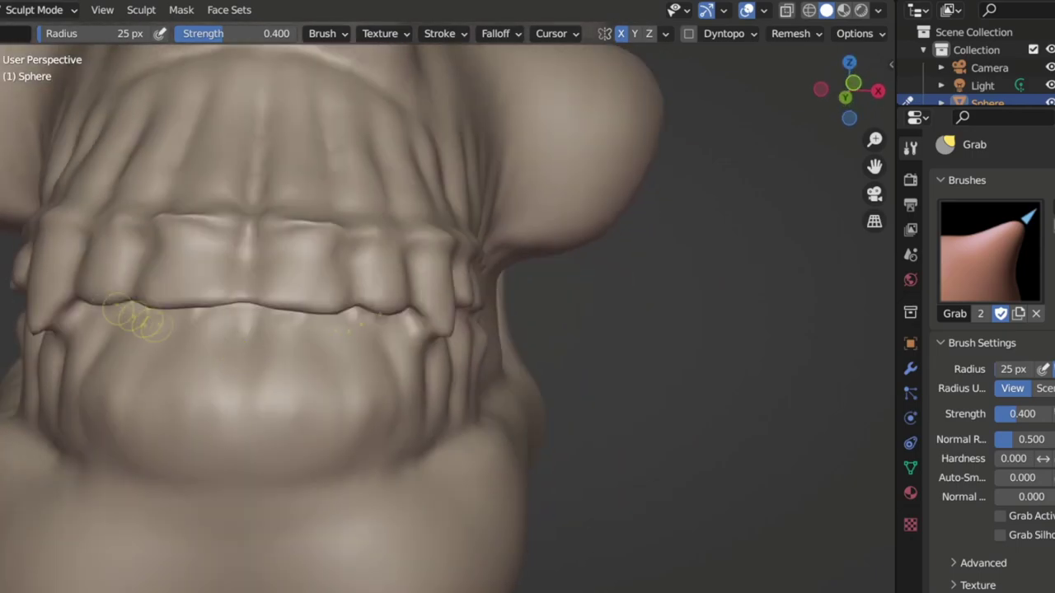
# Switch from the Draw brush to the Crease brush and look around the teeth
pyautogui.press('v')
pyautogui.hotkey('shift', 'c')
pyautogui.moveTo(214, 334)
pyautogui.mouseDown(button='middle')
pyautogui.moveTo(254, 330)
pyautogui.moveTo(226, 384)
pyautogui.moveTo(242, 406)
pyautogui.moveTo(297, 432)
pyautogui.moveTo(334, 401)
pyautogui.mouseUp(button='middle')
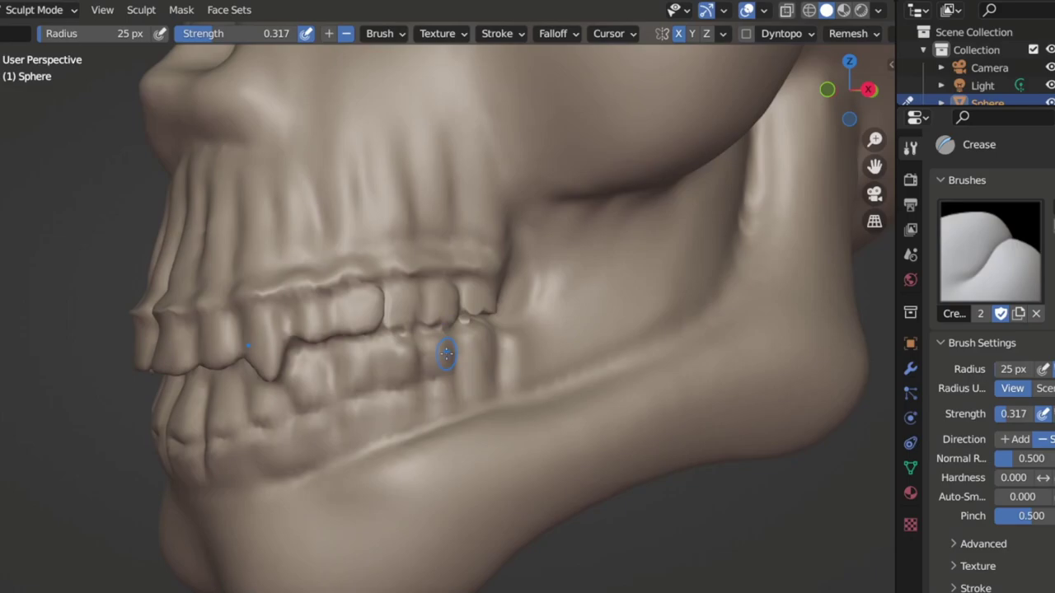
pyautogui.scroll(-5, 541, 333)
# Select the Elastic Deform brush and shrink its radius to 26 px
pyautogui.press('e')
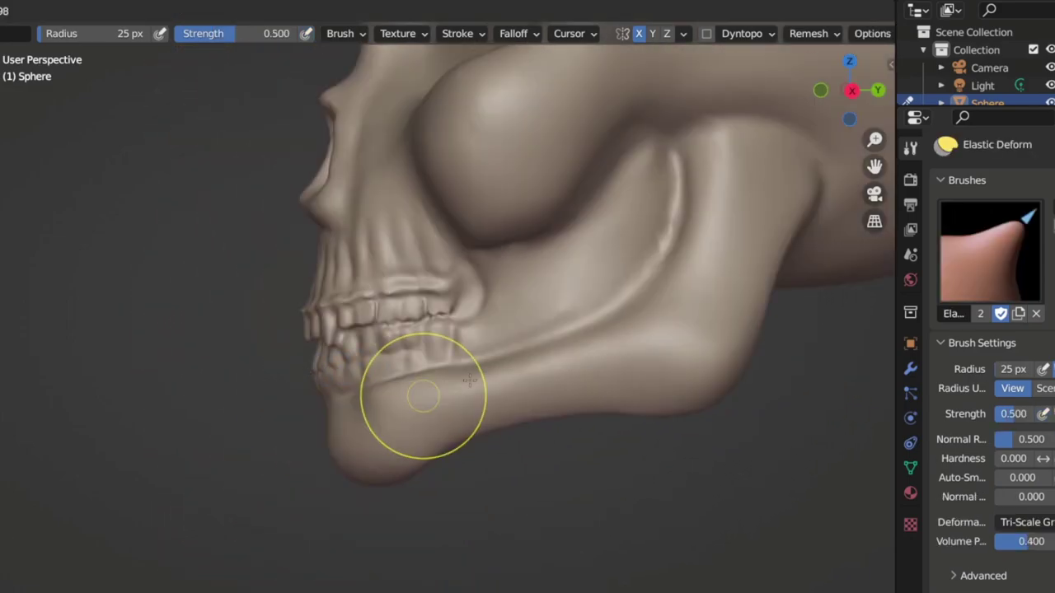
pyautogui.moveTo(365, 400); pyautogui.dragTo(435, 319, button='middle')
pyautogui.moveTo(466, 350); pyautogui.dragTo(461, 358, button='middle')
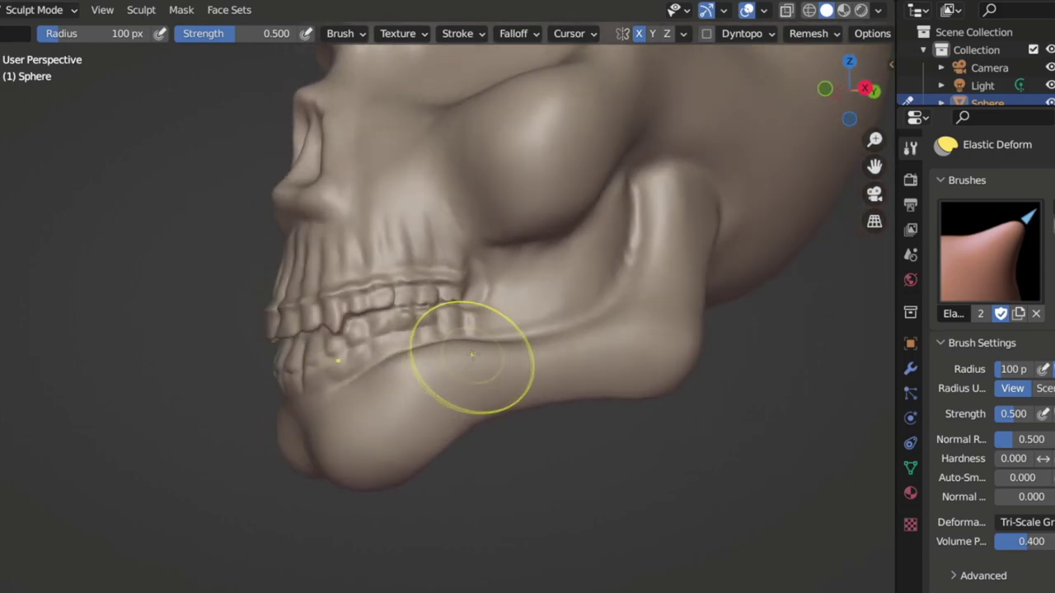
pyautogui.press('f')
pyautogui.click(418, 279)
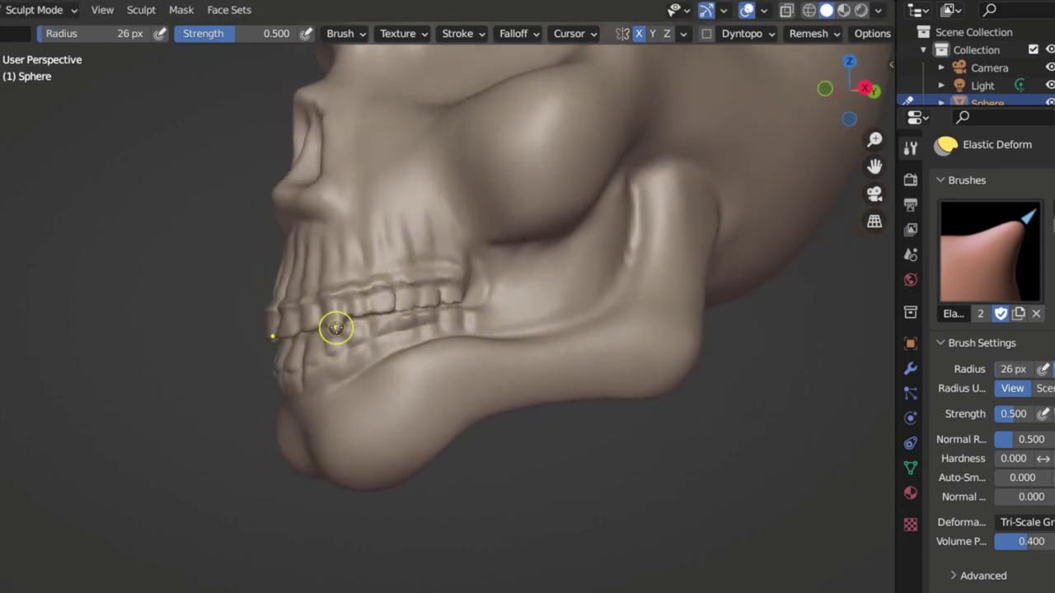
# Turn the view to face the teeth and switch to the Inflate brush
pyautogui.moveTo(384, 317); pyautogui.dragTo(281, 340, button='middle')
pyautogui.moveTo(461, 325)
pyautogui.mouseDown(button='middle')
pyautogui.moveTo(605, 289)
pyautogui.moveTo(321, 325)
pyautogui.moveTo(462, 321)
pyautogui.moveTo(319, 370)
pyautogui.moveTo(287, 350)
pyautogui.mouseUp(button='middle')
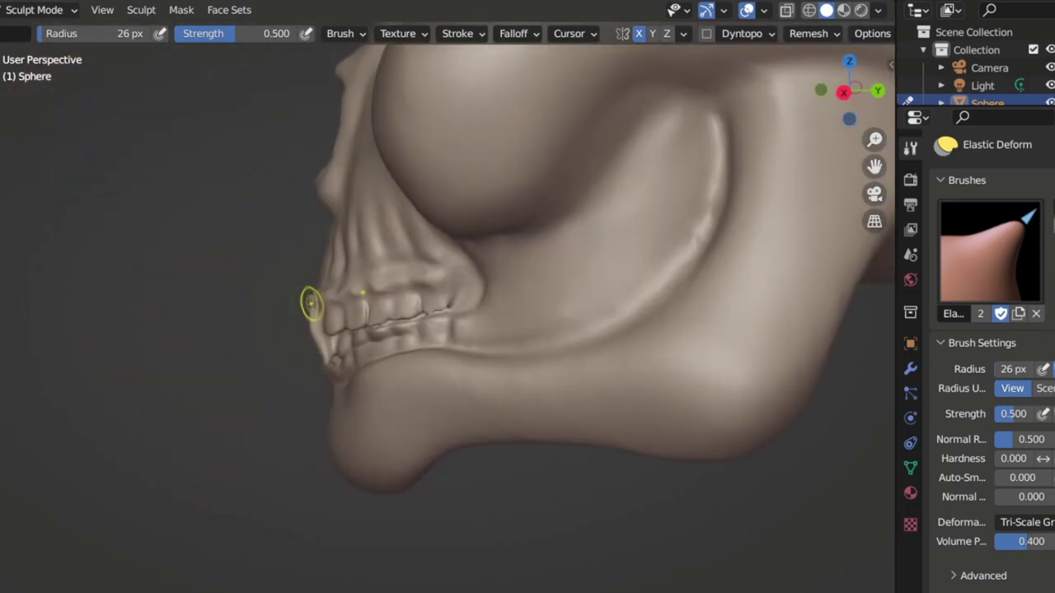
pyautogui.moveTo(311, 304)
pyautogui.mouseDown(button='middle')
pyautogui.moveTo(428, 365)
pyautogui.moveTo(449, 322)
pyautogui.moveTo(235, 353)
pyautogui.moveTo(382, 305)
pyautogui.moveTo(288, 324)
pyautogui.moveTo(252, 351)
pyautogui.mouseUp(button='middle')
pyautogui.press('i')
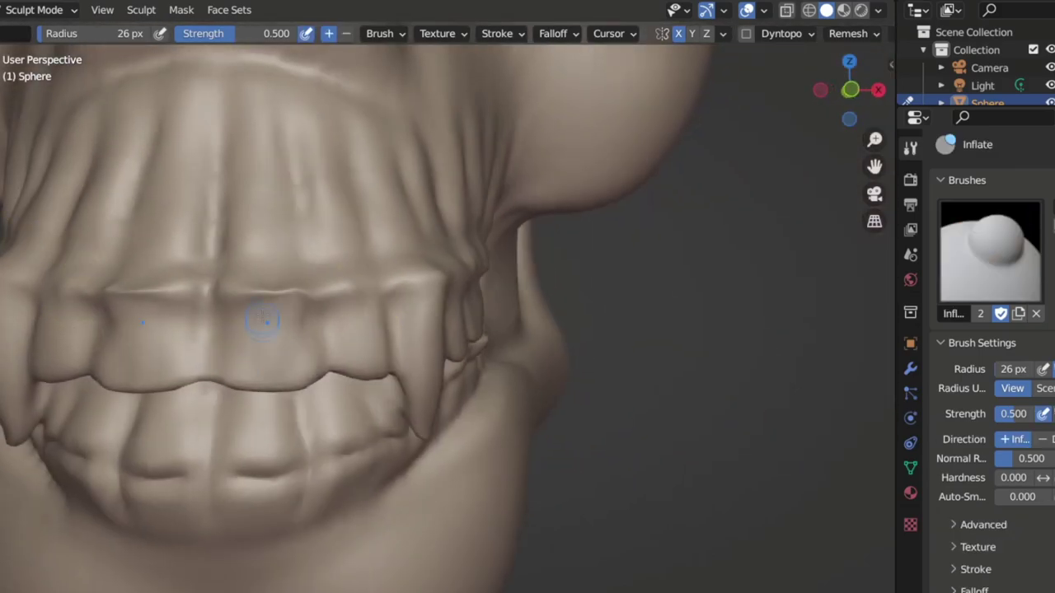
pyautogui.moveTo(202, 402)
pyautogui.mouseDown(button='middle')
pyautogui.moveTo(247, 363)
pyautogui.moveTo(205, 328)
pyautogui.mouseUp(button='middle')
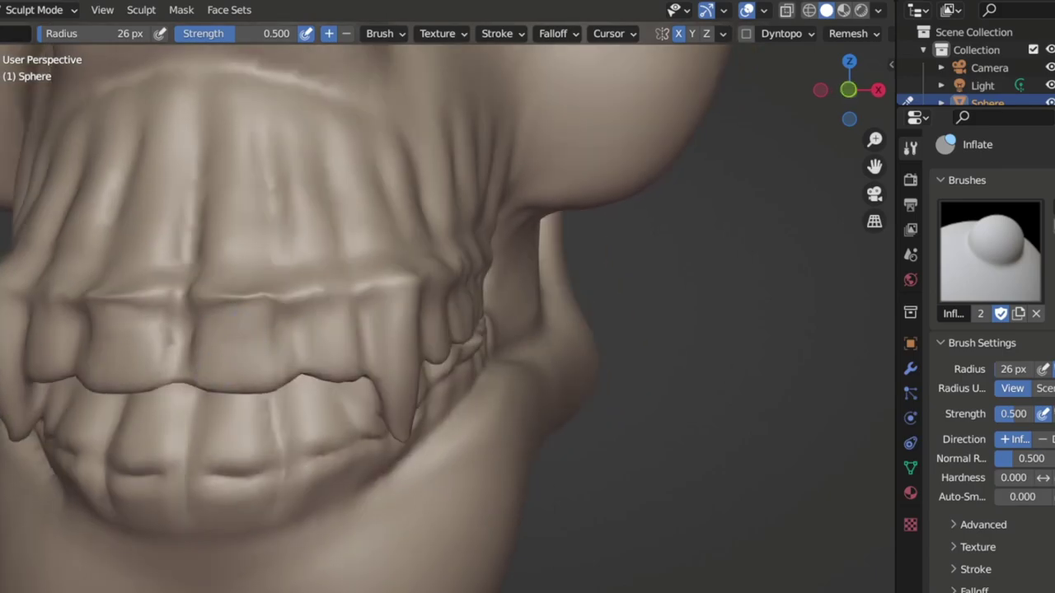
# Switch to the Crease brush, move to a side view of the jaw and check remesh settings
pyautogui.hotkey('shift', 'c')
pyautogui.moveTo(206, 325); pyautogui.dragTo(217, 319, button='middle')
pyautogui.moveTo(38, 318); pyautogui.dragTo(248, 313, button='middle')
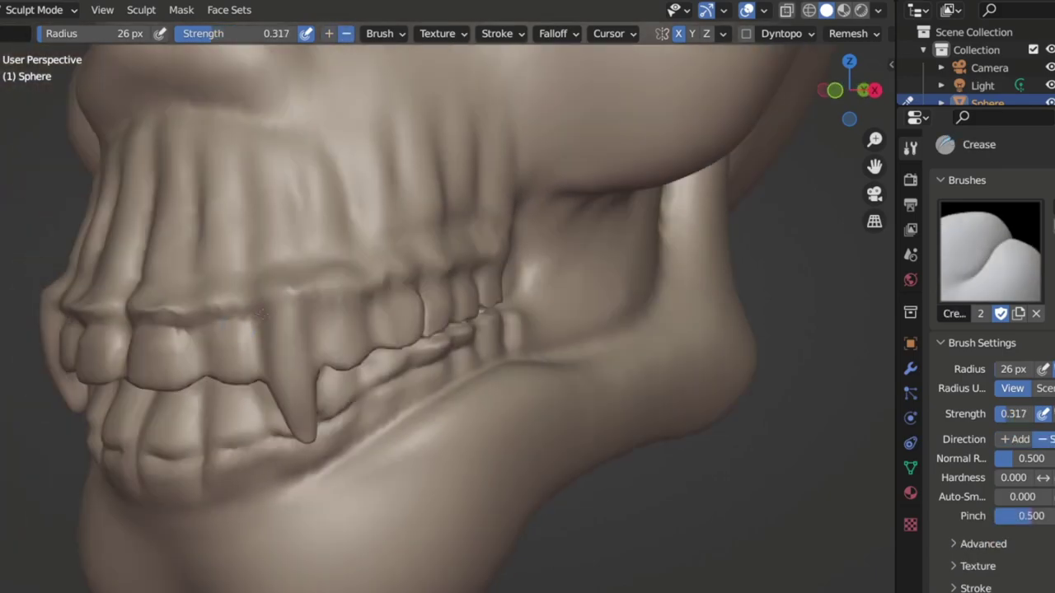
pyautogui.scroll(5, 413, 314)
pyautogui.click(841, 33)
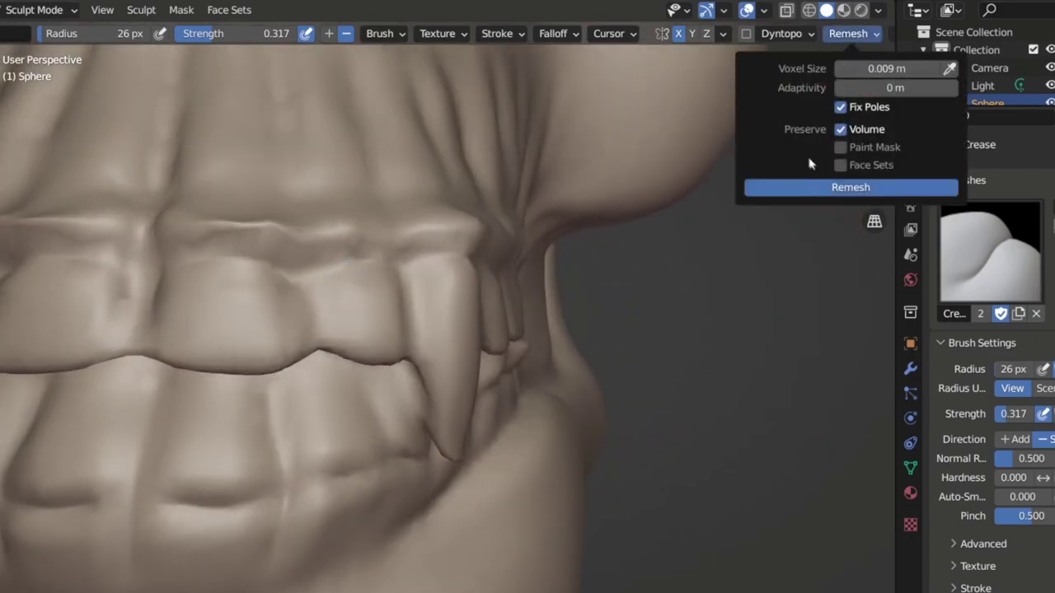
# With a 47 px Grab brush, pull the front tooth gap into a narrow groove
pyautogui.click(847, 183)
pyautogui.moveTo(462, 330); pyautogui.dragTo(247, 333, button='middle')
pyautogui.press('g')
pyautogui.press('f')
pyautogui.click(310, 323)
pyautogui.moveTo(311, 322); pyautogui.dragTo(268, 354)
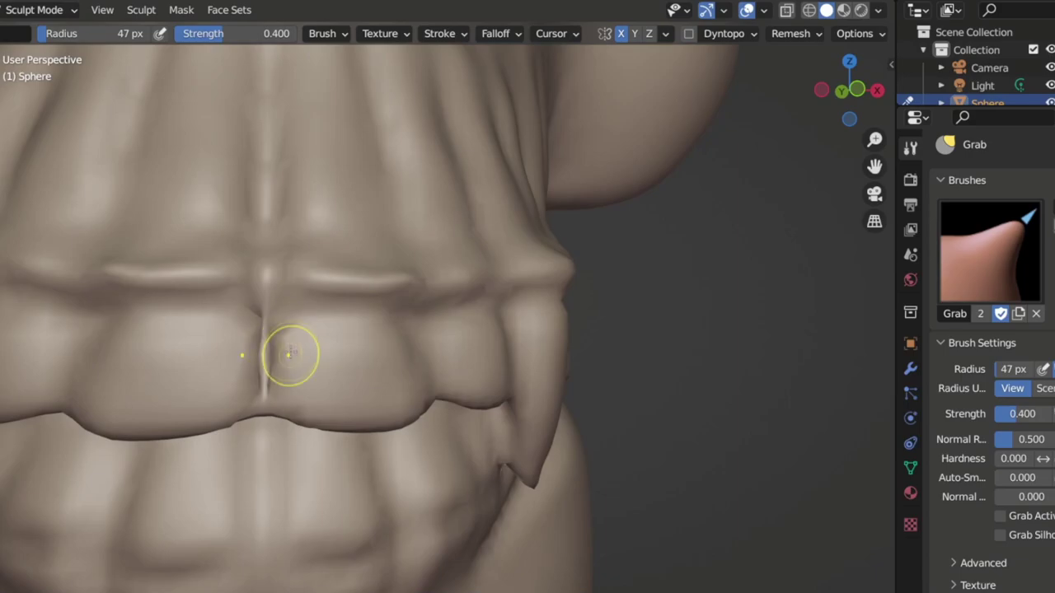
# Inflate the side teeth so they look fuller and more defined
pyautogui.moveTo(283, 316); pyautogui.dragTo(297, 247, button='middle')
pyautogui.scroll(-3, 283, 316)
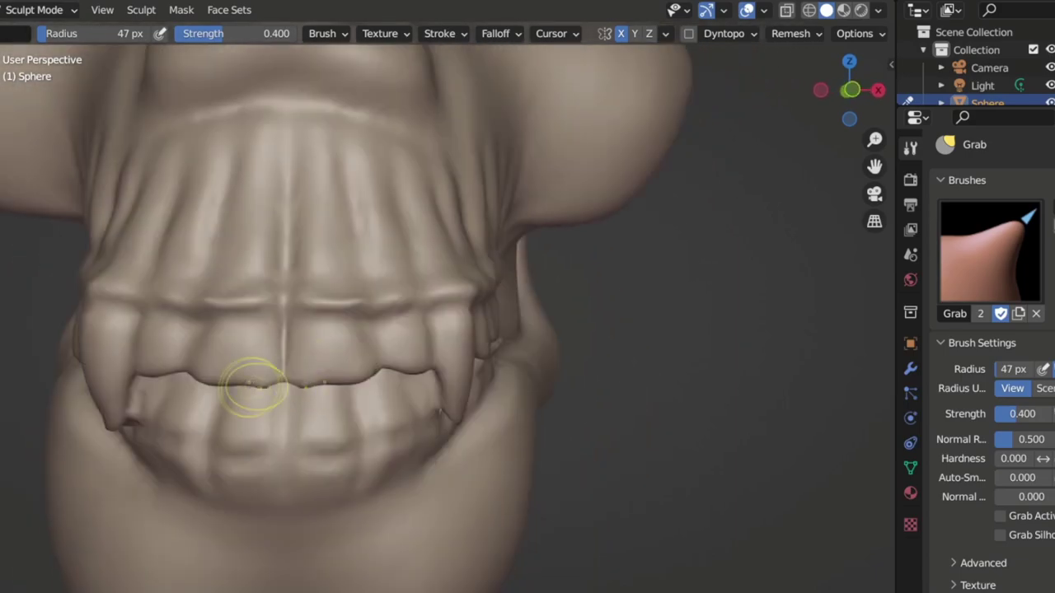
pyautogui.moveTo(369, 382); pyautogui.dragTo(226, 319, button='middle')
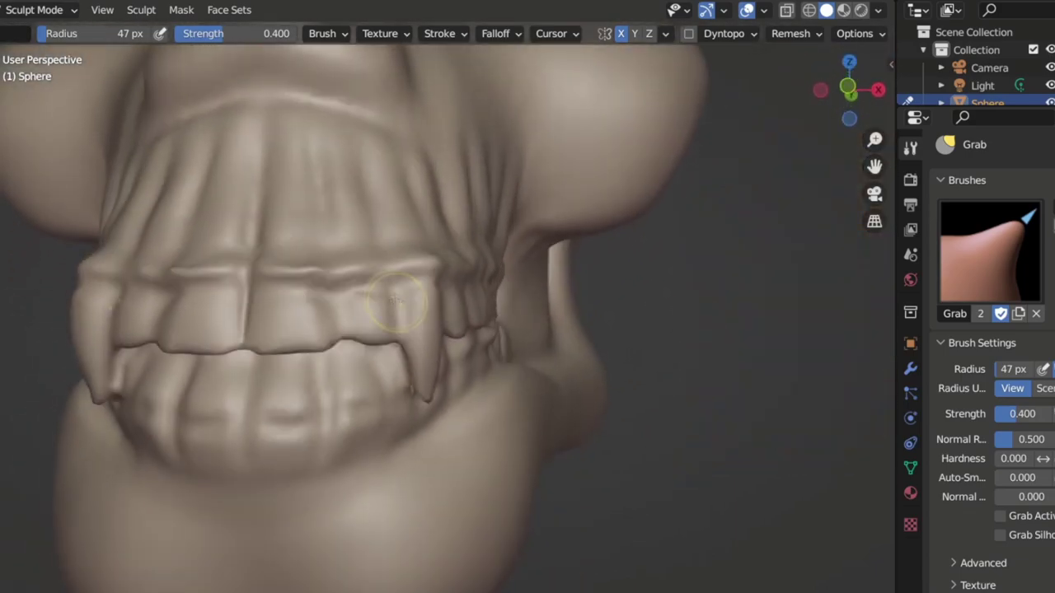
pyautogui.press('i')
pyautogui.moveTo(358, 293)
pyautogui.mouseDown(button='middle')
pyautogui.moveTo(329, 294)
pyautogui.moveTo(301, 335)
pyautogui.moveTo(323, 333)
pyautogui.mouseUp(button='middle')
# Switch to the Crease brush and review the teeth close up from the side
pyautogui.moveTo(485, 294)
pyautogui.mouseDown(button='middle')
pyautogui.moveTo(400, 306)
pyautogui.moveTo(548, 249)
pyautogui.moveTo(283, 382)
pyautogui.moveTo(405, 321)
pyautogui.moveTo(461, 354)
pyautogui.mouseUp(button='middle')
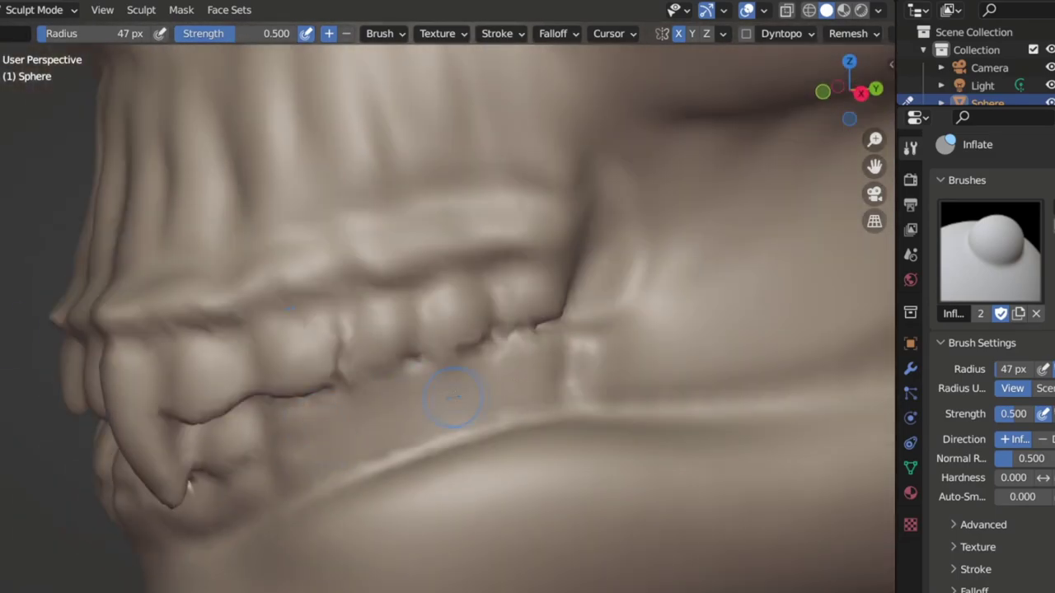
pyautogui.moveTo(454, 401); pyautogui.dragTo(461, 379, button='middle')
pyautogui.hotkey('shift', 'c')
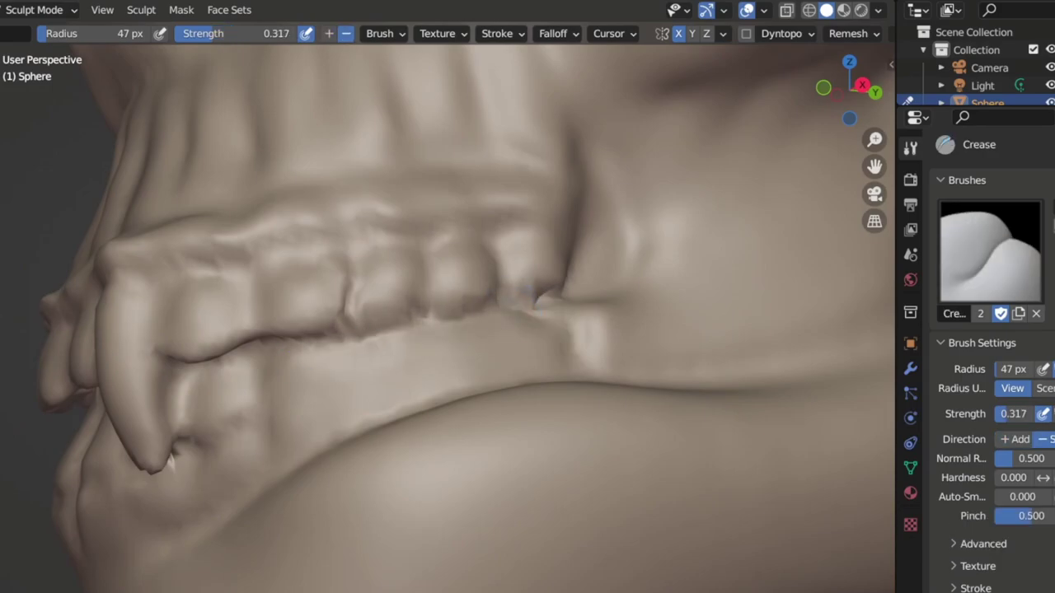
pyautogui.moveTo(514, 301); pyautogui.dragTo(429, 389, button='middle')
pyautogui.moveTo(494, 371)
pyautogui.mouseDown(button='middle')
pyautogui.moveTo(533, 357)
pyautogui.moveTo(483, 177)
pyautogui.moveTo(252, 309)
pyautogui.moveTo(165, 272)
pyautogui.moveTo(17, 258)
pyautogui.mouseUp(button='middle')
# Orbit around to the temple and deepen the groove at the skull's temple
pyautogui.moveTo(306, 247)
pyautogui.mouseDown(button='middle')
pyautogui.moveTo(302, 240)
pyautogui.moveTo(245, 302)
pyautogui.moveTo(259, 342)
pyautogui.moveTo(294, 294)
pyautogui.moveTo(470, 184)
pyautogui.moveTo(465, 276)
pyautogui.moveTo(595, 125)
pyautogui.mouseUp(button='middle')
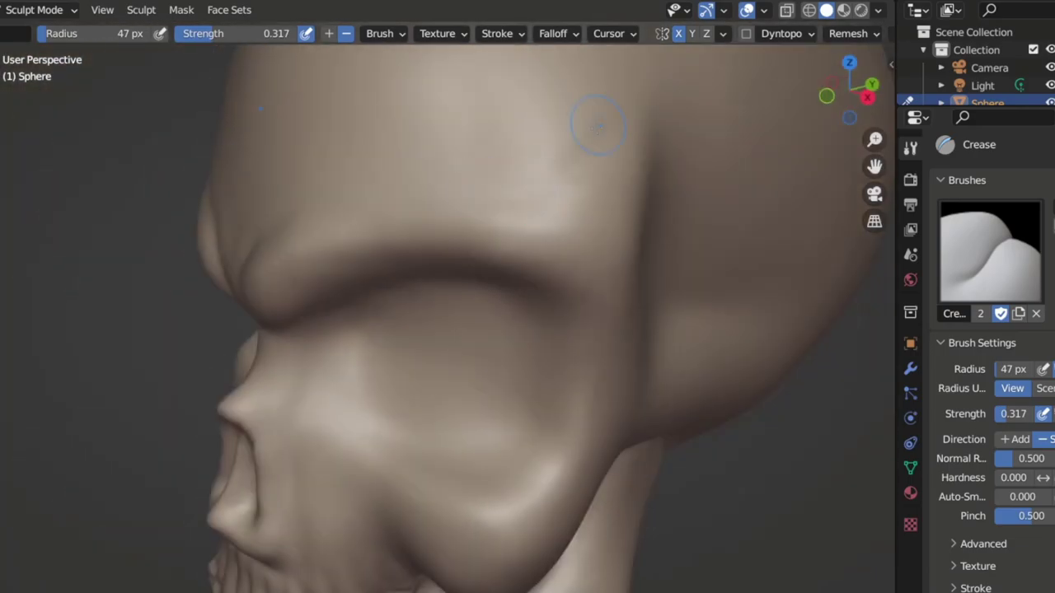
pyautogui.moveTo(508, 156)
pyautogui.mouseDown(button='middle')
pyautogui.moveTo(542, 123)
pyautogui.moveTo(438, 192)
pyautogui.moveTo(274, 360)
pyautogui.mouseUp(button='middle')
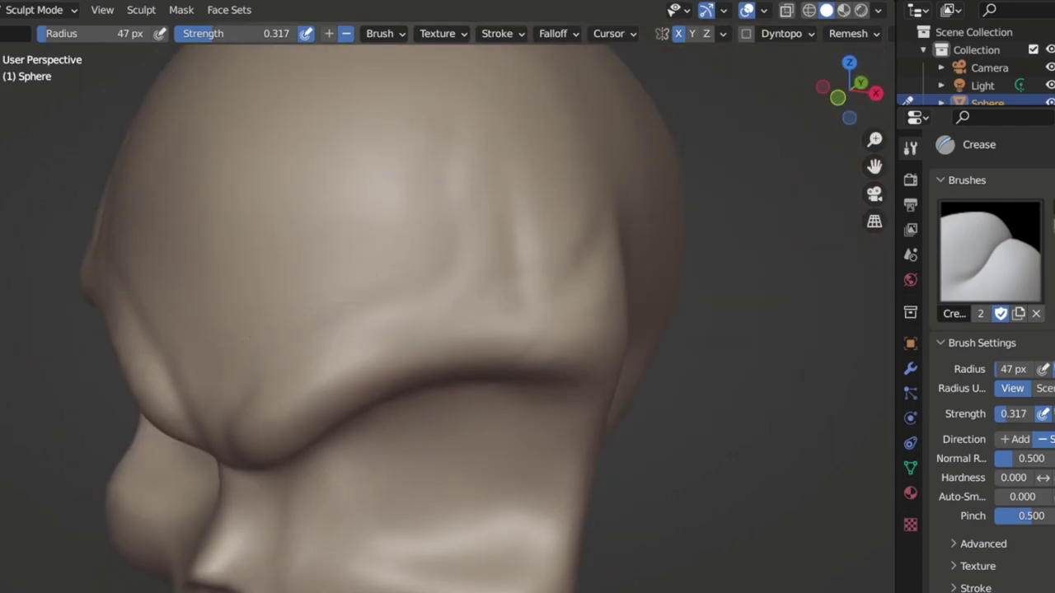
pyautogui.moveTo(445, 184); pyautogui.dragTo(478, 290, button='middle')
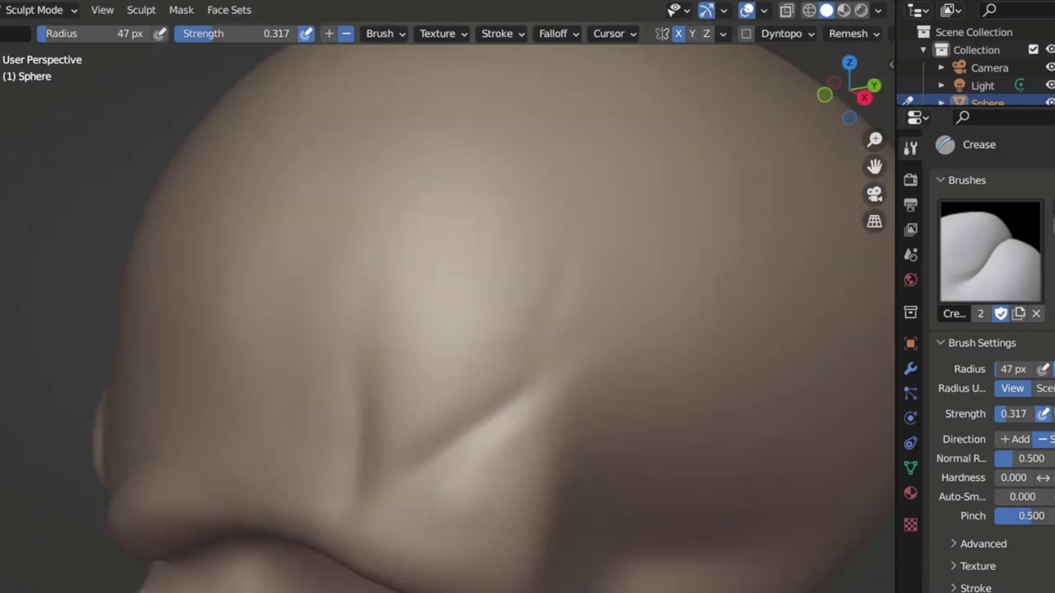
pyautogui.scroll(-5, 516, 332)
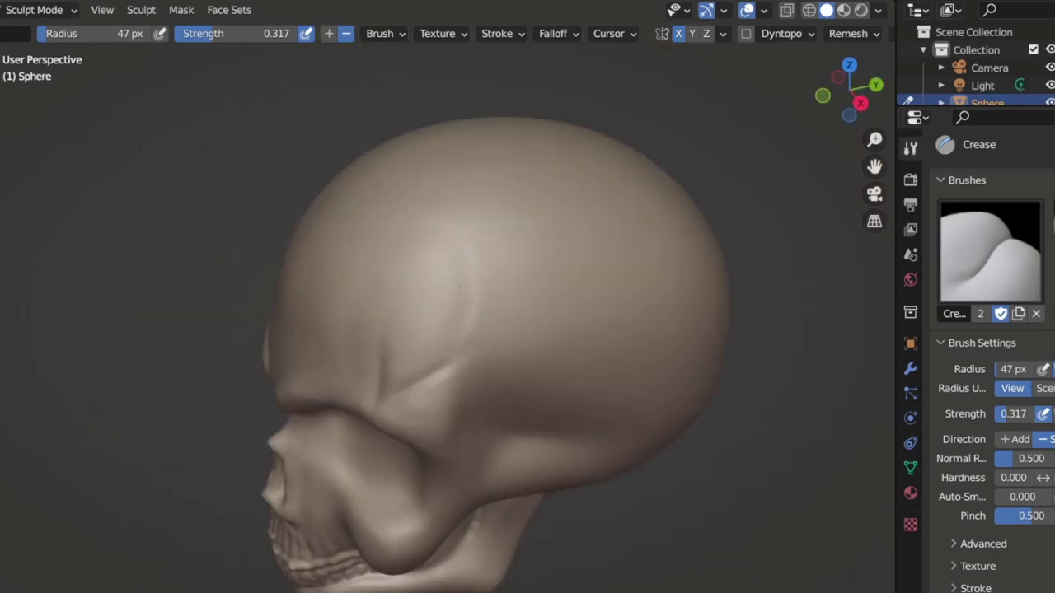
pyautogui.moveTo(453, 248); pyautogui.dragTo(523, 259, button='middle')
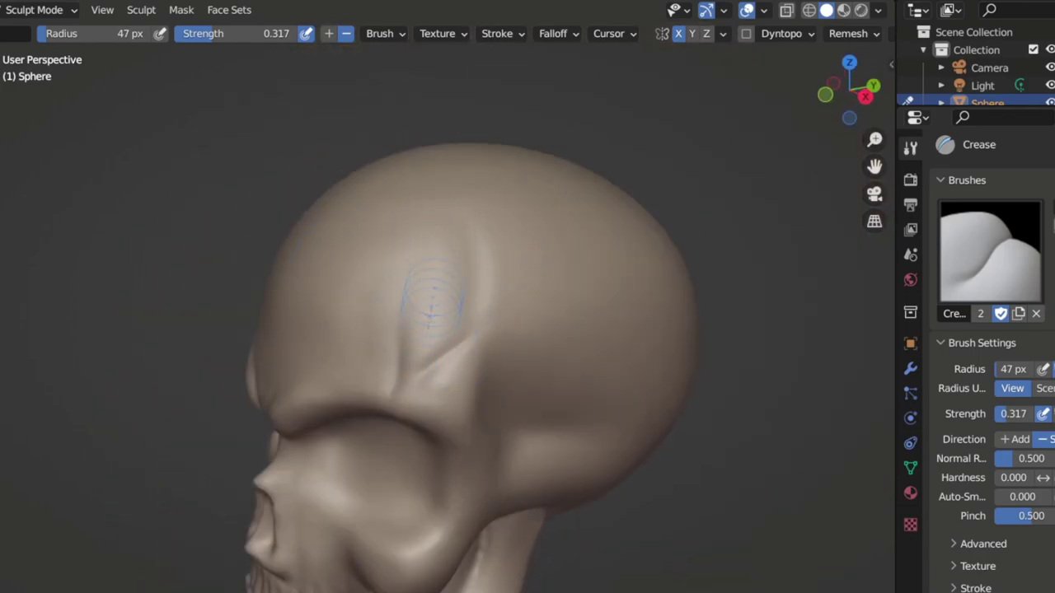
pyautogui.moveTo(471, 216); pyautogui.dragTo(482, 350, button='middle')
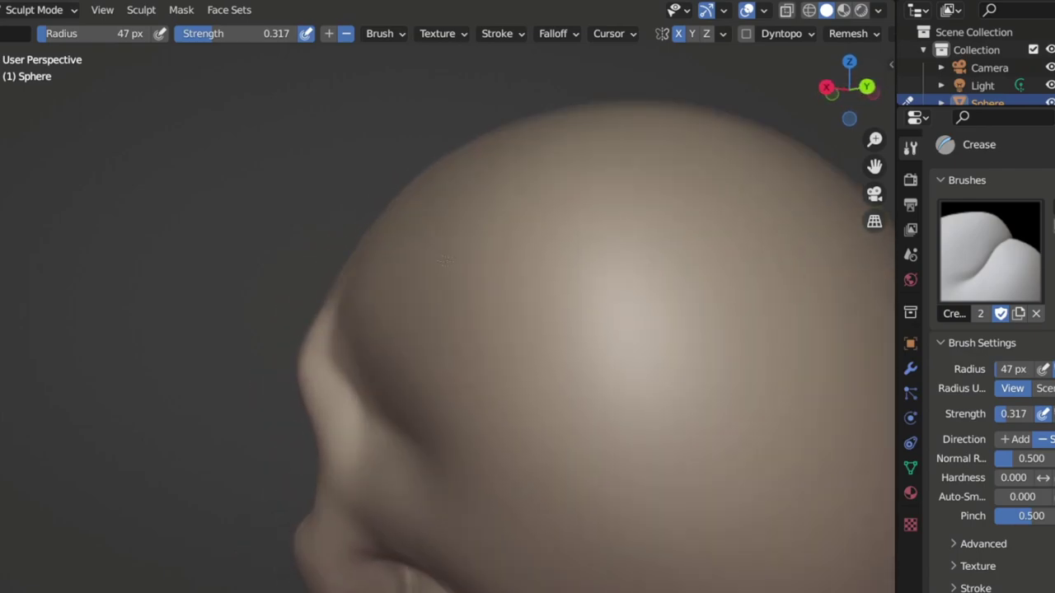
pyautogui.moveTo(494, 288); pyautogui.dragTo(429, 282, button='middle')
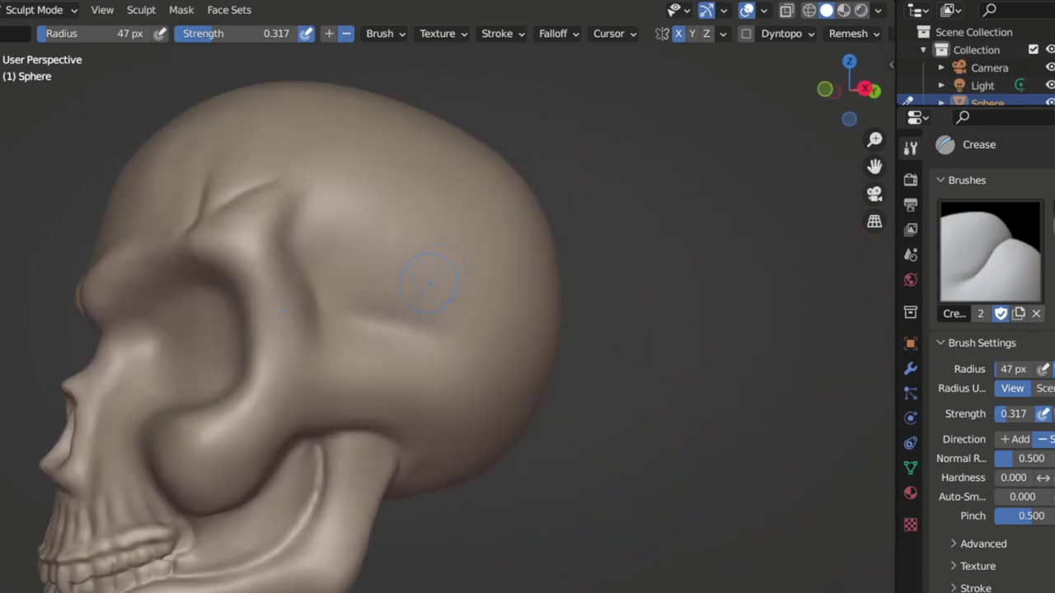
pyautogui.moveTo(352, 356); pyautogui.dragTo(392, 336)
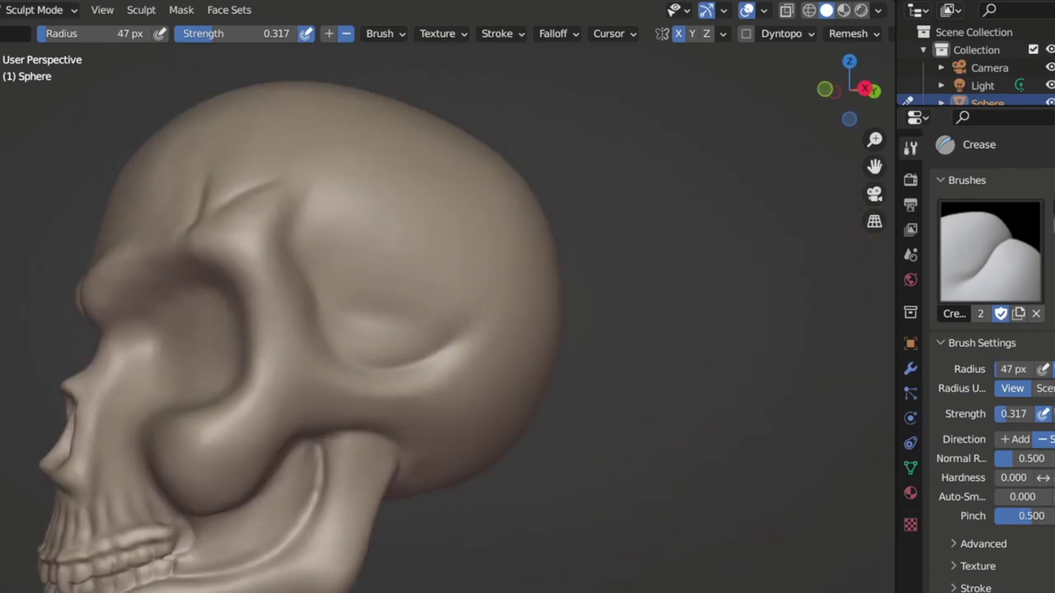
# Orbit and zoom to a front view of the whole skull
pyautogui.scroll(-3, 414, 410)
pyautogui.moveTo(424, 236); pyautogui.dragTo(429, 313, button='middle')
pyautogui.scroll(5, 282, 294)
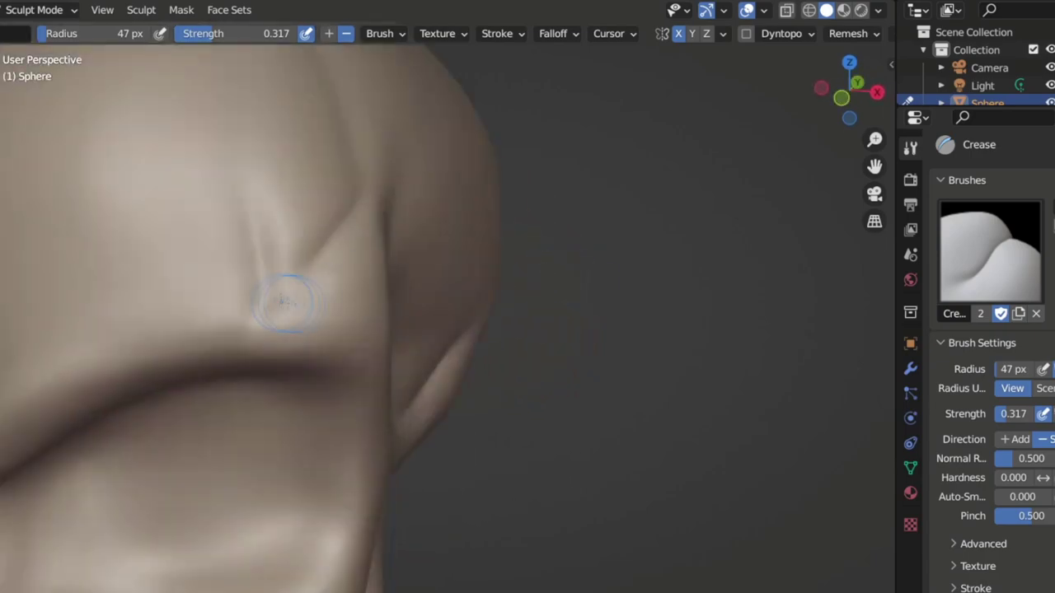
pyautogui.scroll(2, 489, 290)
pyautogui.scroll(-3, 489, 290)
pyautogui.moveTo(489, 290)
pyautogui.mouseDown(button='middle')
pyautogui.moveTo(462, 313)
pyautogui.moveTo(428, 313)
pyautogui.mouseUp(button='middle')
pyautogui.scroll(-5, 461, 313)
pyautogui.scroll(-5, 989, 558)
pyautogui.scroll(4, 432, 264)
pyautogui.scroll(2, 433, 264)
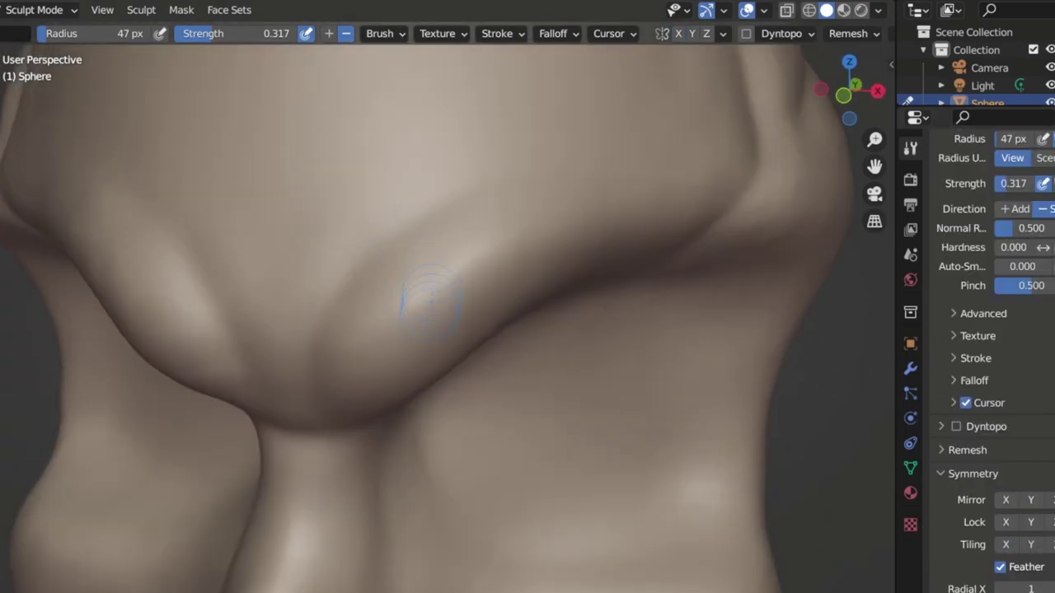
# Bring the brow ridge into view and carve a crease running up the brow
pyautogui.moveTo(428, 288); pyautogui.dragTo(229, 87, button='middle')
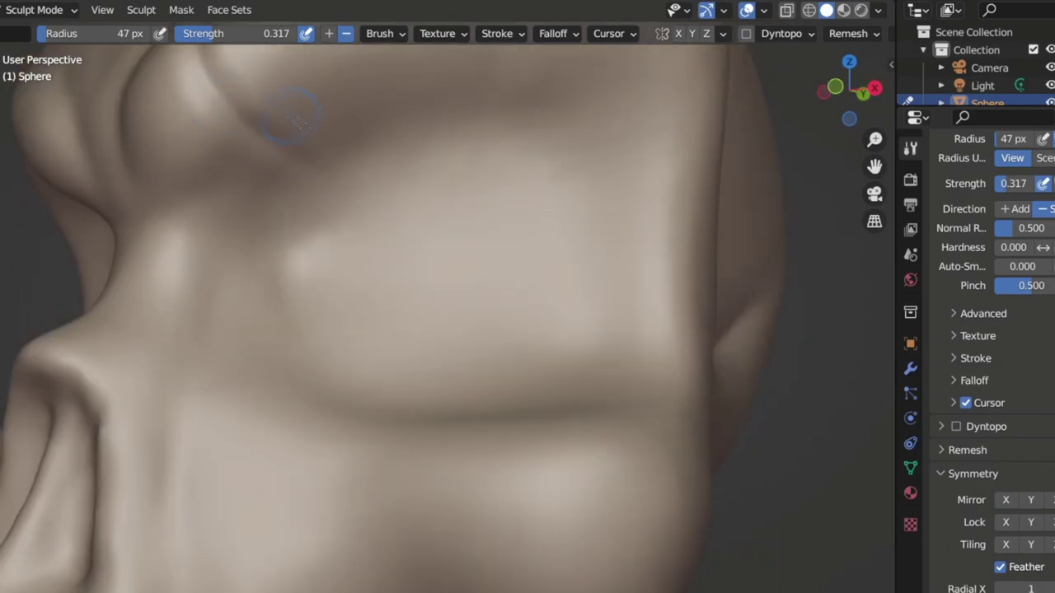
pyautogui.scroll(-3, 283, 114)
pyautogui.moveTo(257, 167)
pyautogui.keyDown('shift'); pyautogui.mouseDown(button='middle')
pyautogui.moveTo(414, 241)
pyautogui.moveTo(346, 330)
pyautogui.mouseUp(button='middle'); pyautogui.keyUp('shift')
pyautogui.scroll(-3, 346, 329)
pyautogui.scroll(3, 177, 399)
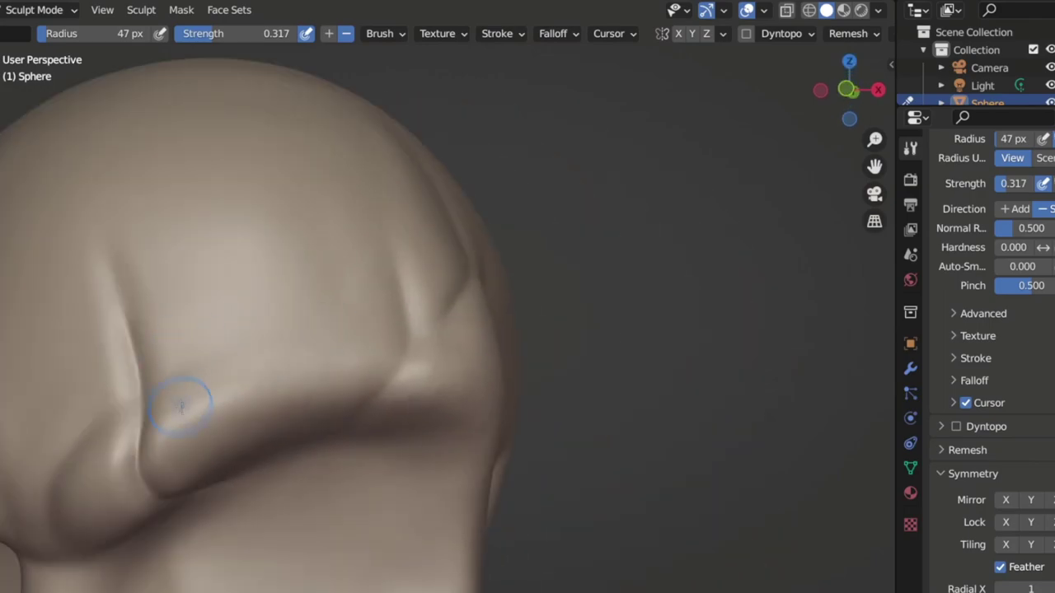
pyautogui.scroll(1, 178, 400)
pyautogui.moveTo(112, 453); pyautogui.dragTo(185, 305)
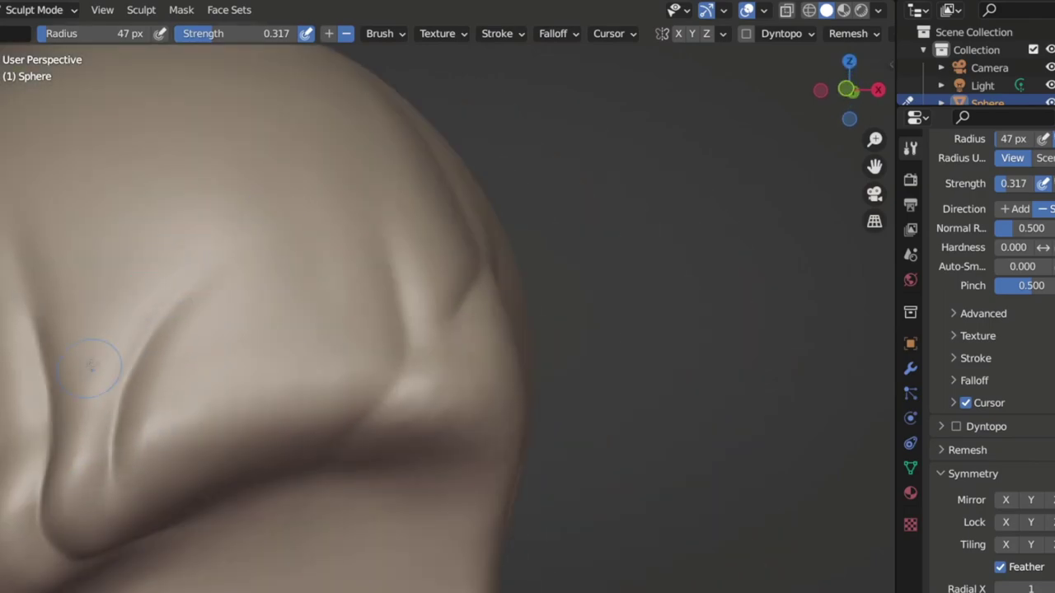
# Orbit in close on the brow crease and deepen the vertical crease
pyautogui.scroll(-3, 91, 368)
pyautogui.moveTo(165, 346); pyautogui.dragTo(283, 287, button='middle')
pyautogui.scroll(3, 244, 389)
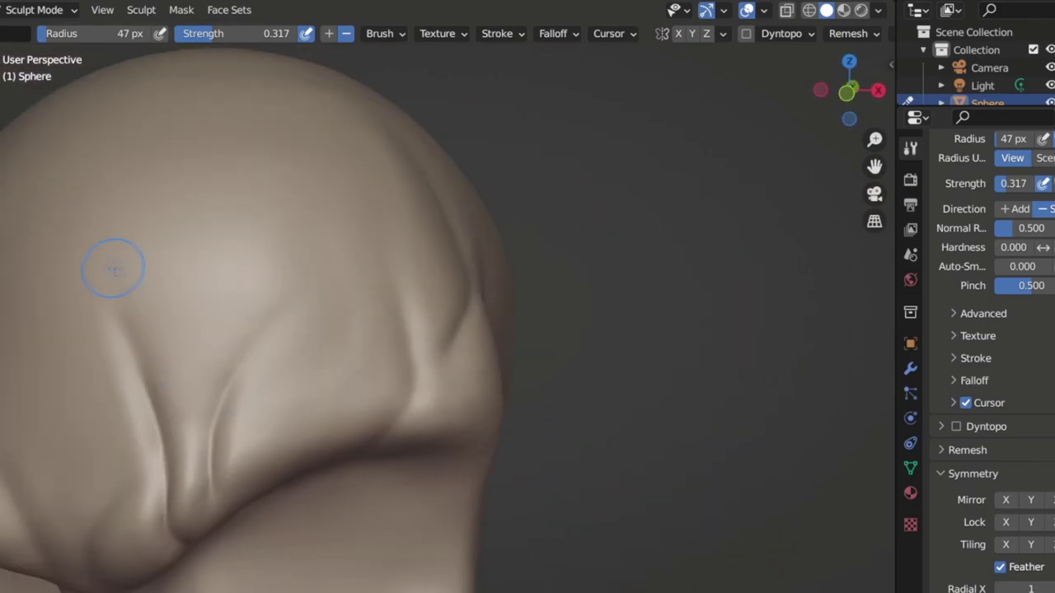
pyautogui.moveTo(189, 493); pyautogui.dragTo(285, 439, button='middle')
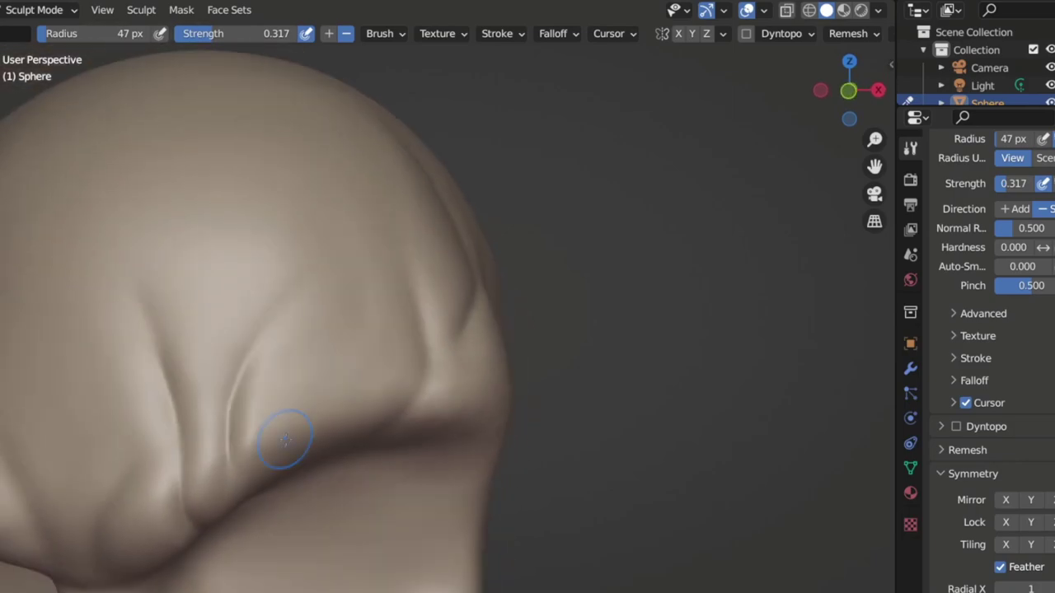
pyautogui.moveTo(286, 352); pyautogui.dragTo(285, 321, button='middle')
pyautogui.scroll(1, 283, 313)
pyautogui.moveTo(283, 313); pyautogui.dragTo(278, 329)
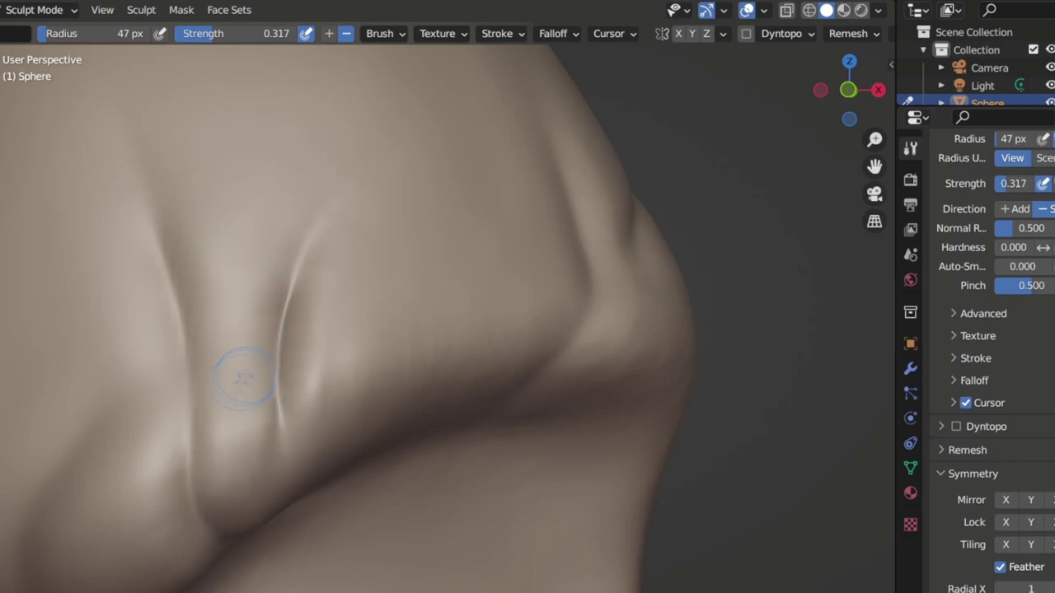
# Raise a ridge along the brow crease with the Draw brush
pyautogui.press('x')
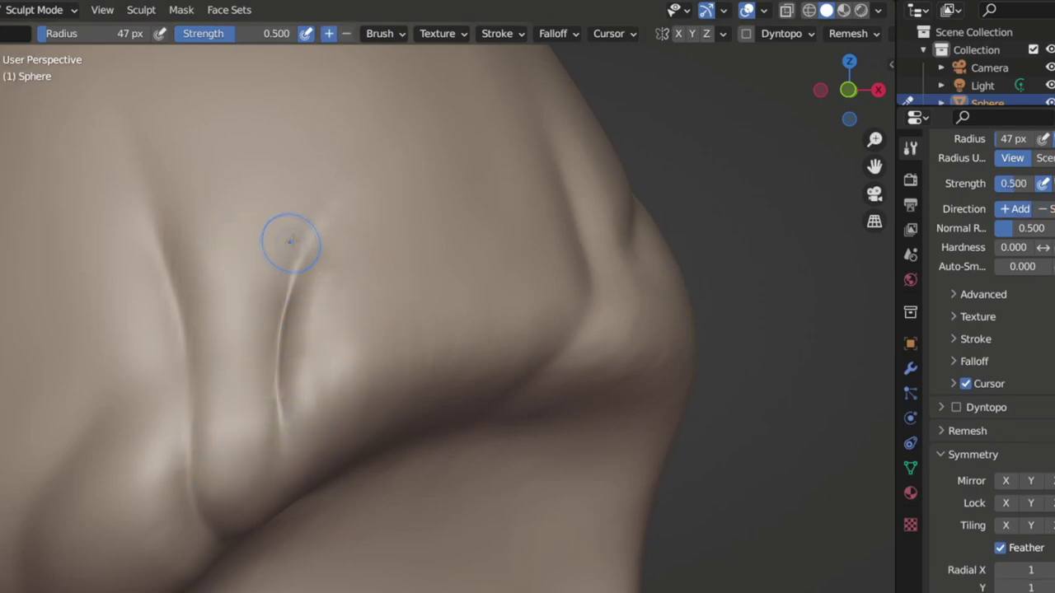
pyautogui.moveTo(172, 251); pyautogui.dragTo(231, 429)
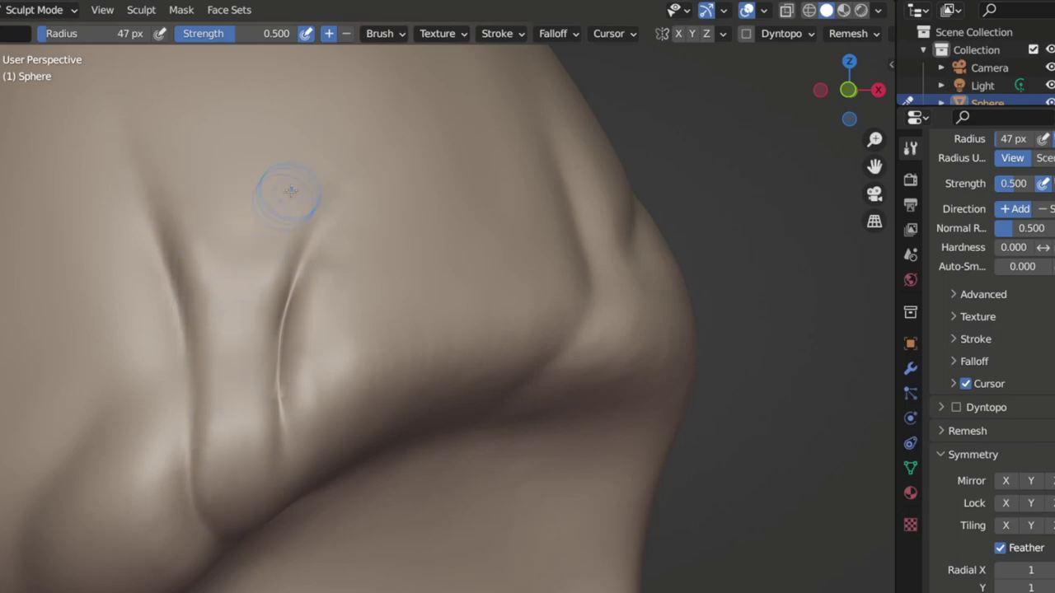
pyautogui.scroll(-5, 239, 165)
pyautogui.scroll(-3, 239, 165)
pyautogui.moveTo(239, 165)
pyautogui.mouseDown(button='middle')
pyautogui.moveTo(379, 244)
pyautogui.moveTo(354, 305)
pyautogui.mouseUp(button='middle')
pyautogui.scroll(5, 354, 305)
pyautogui.scroll(2, 353, 309)
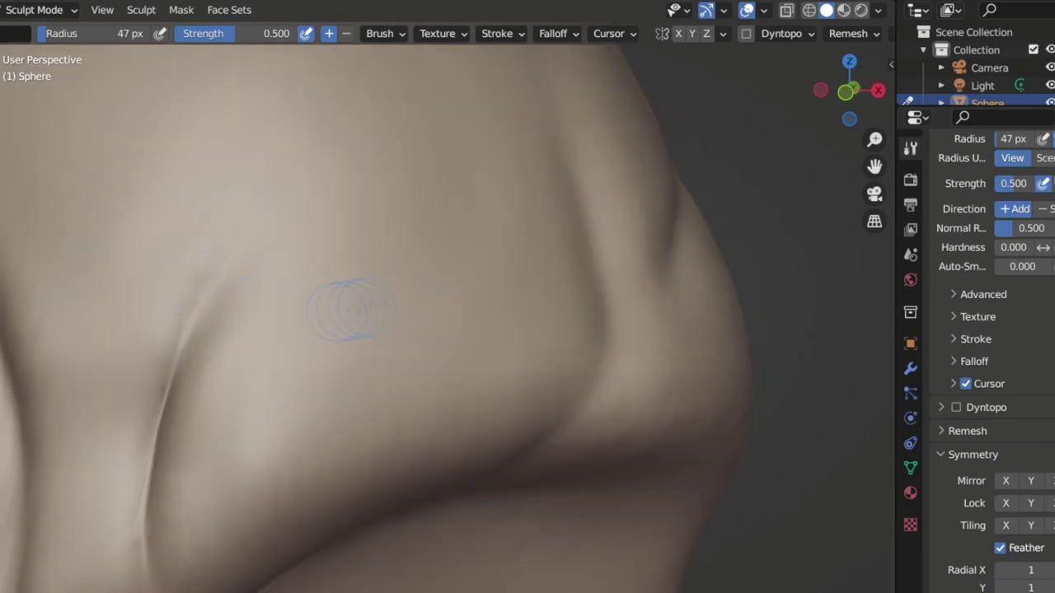
# Remesh the skull at 0.006 m voxel size and enlarge the brush to 31 px
pyautogui.click(854, 33)
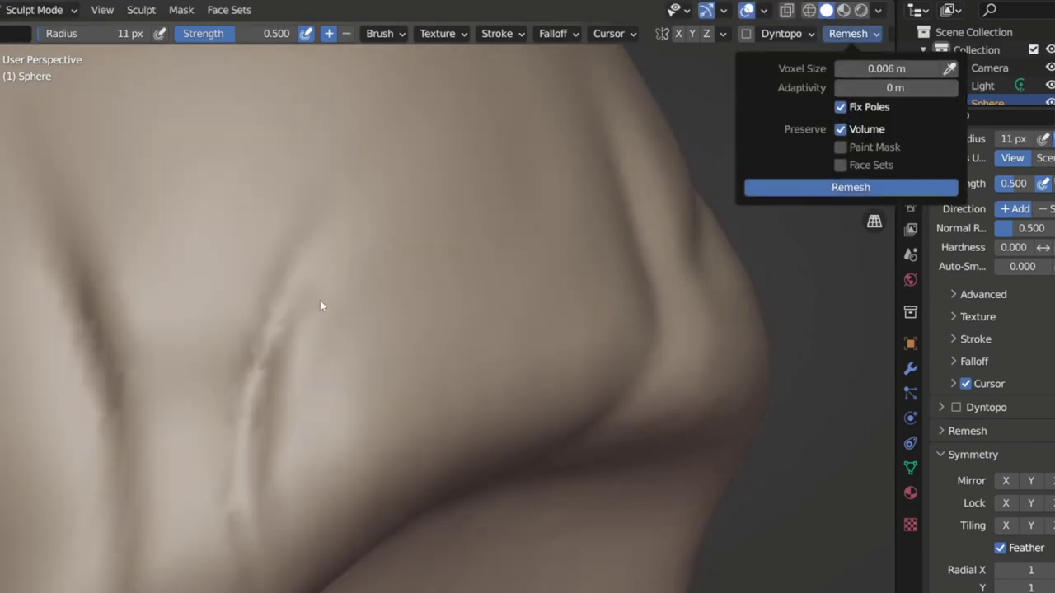
pyautogui.hotkey('ctrl', 'r')
pyautogui.press('f')
pyautogui.click(252, 375)
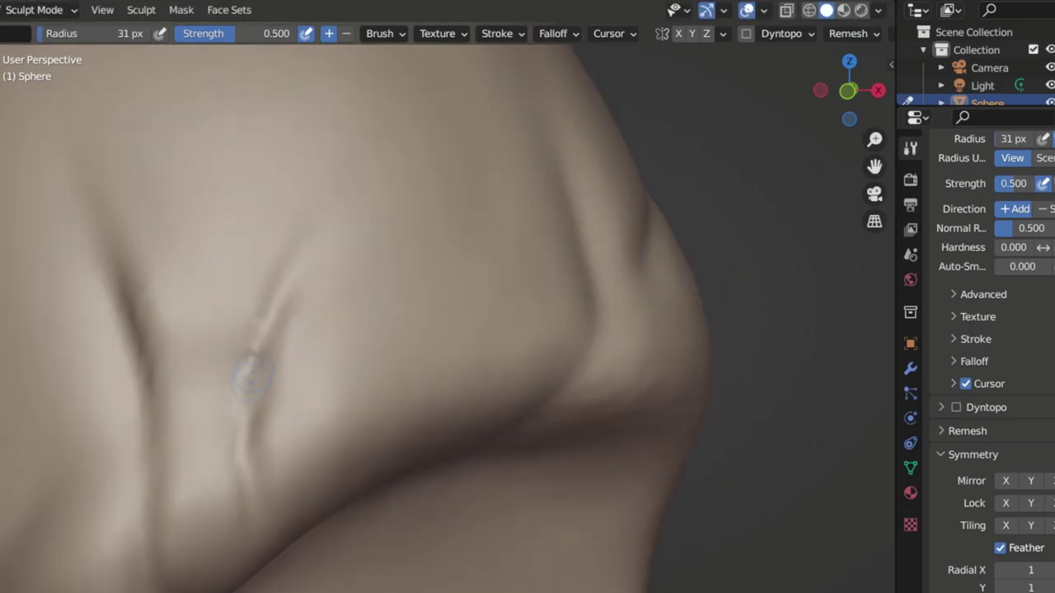
# Use the Inflate brush to raise a vertical ridge beside the brow fold
pyautogui.hotkey('shift', 'c')
pyautogui.moveTo(264, 363); pyautogui.dragTo(282, 339, button='middle')
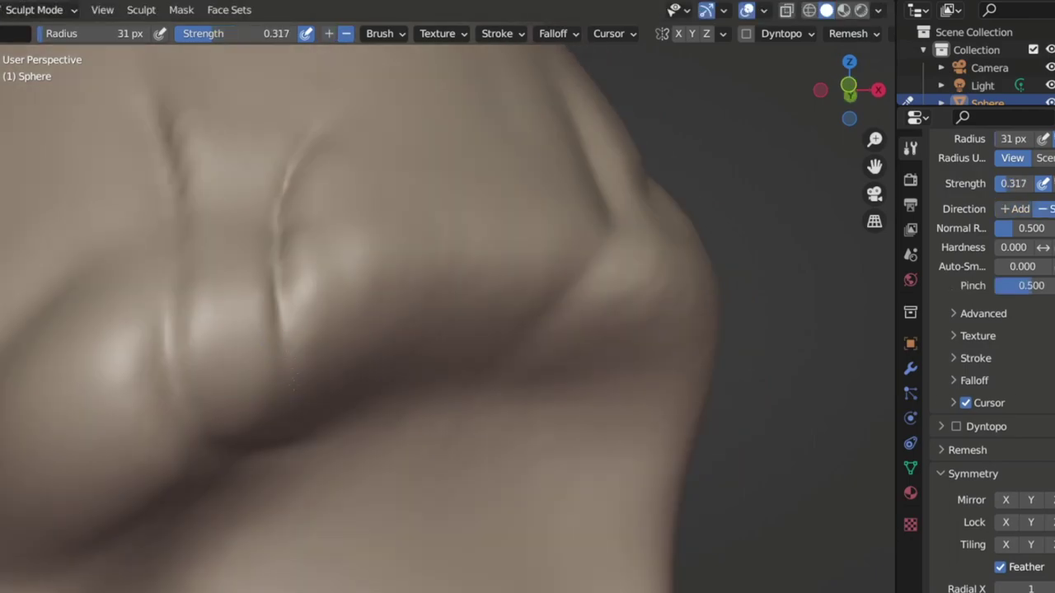
pyautogui.scroll(-3, 334, 365)
pyautogui.scroll(-2, 282, 236)
pyautogui.scroll(-3, 282, 236)
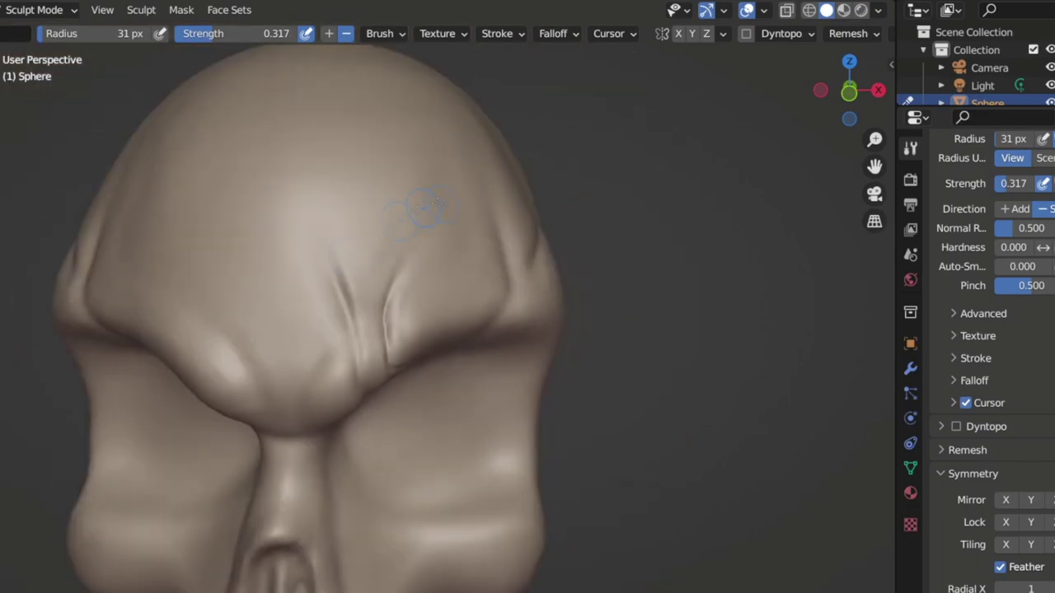
pyautogui.moveTo(370, 238); pyautogui.dragTo(375, 216, button='middle')
pyautogui.scroll(5, 375, 216)
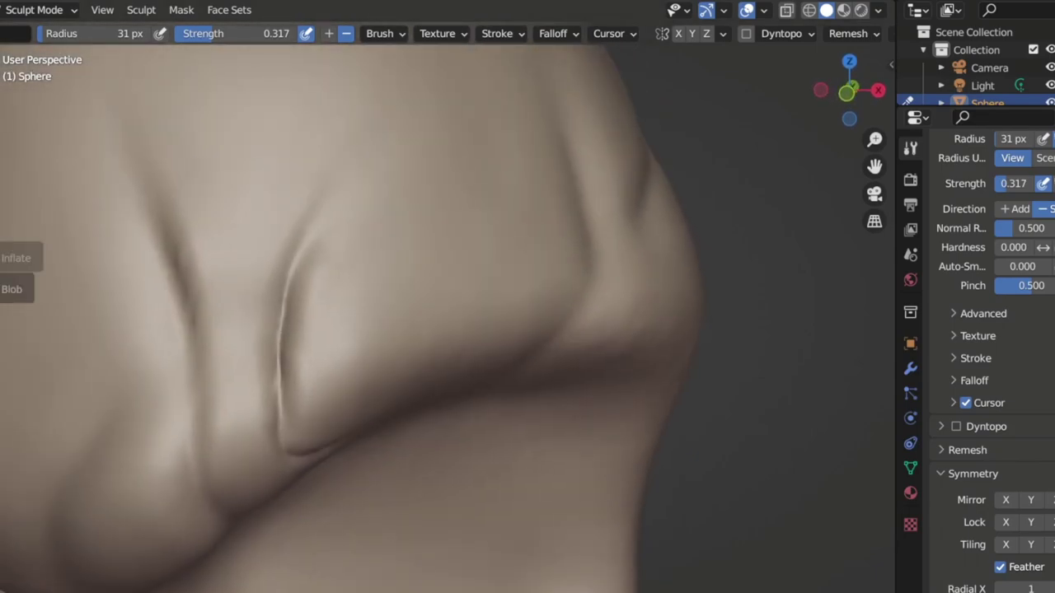
pyautogui.click(10, 235)
pyautogui.moveTo(262, 412); pyautogui.dragTo(270, 266)
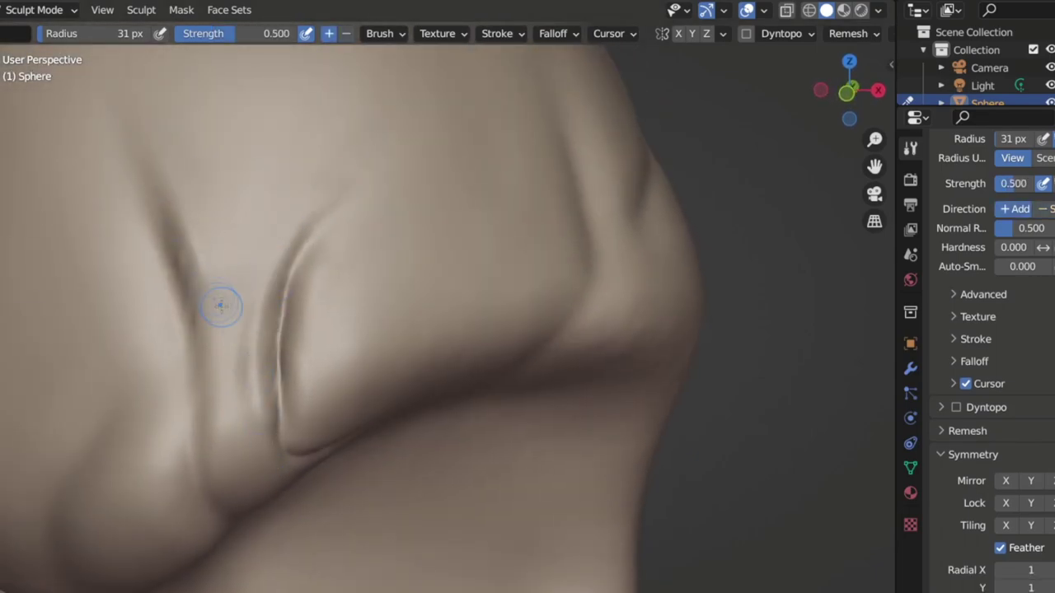
pyautogui.moveTo(224, 433); pyautogui.dragTo(233, 316)
# Orbit around the brow to inspect the new ridge from several angles
pyautogui.moveTo(264, 355); pyautogui.dragTo(230, 226, button='middle')
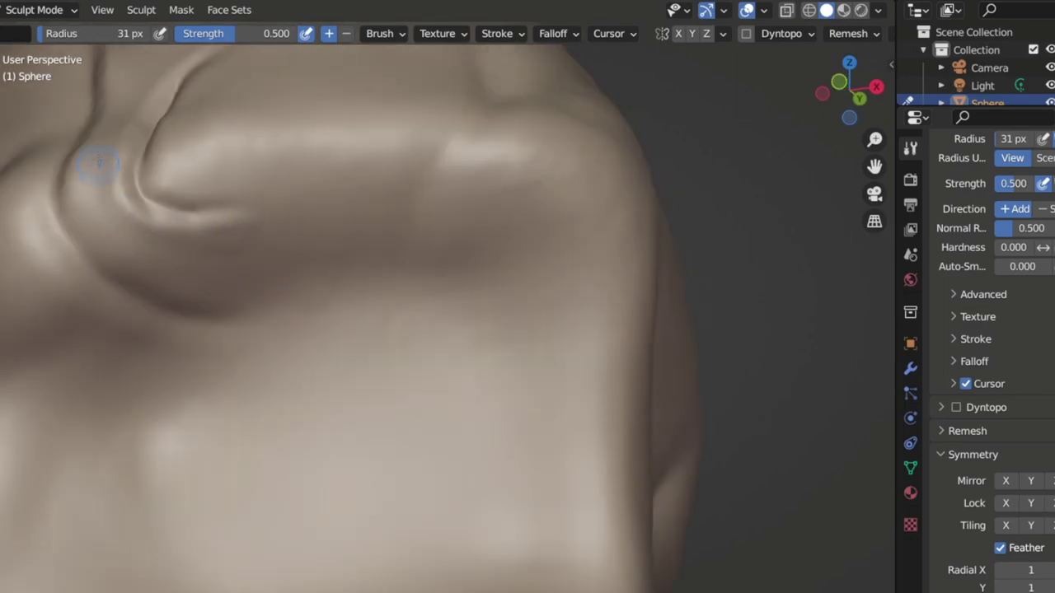
pyautogui.moveTo(99, 163); pyautogui.dragTo(214, 175, button='middle')
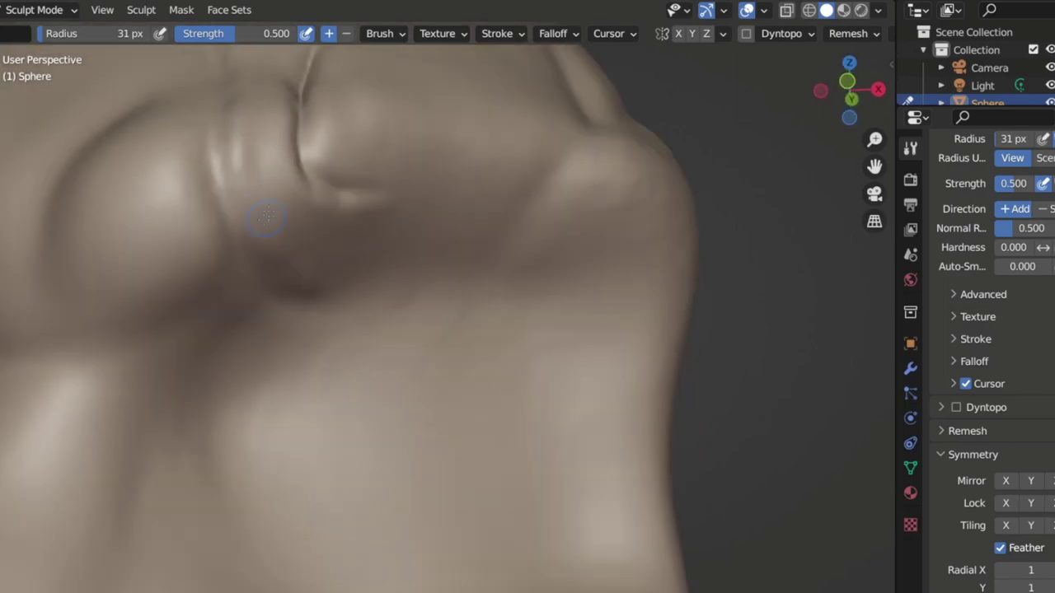
pyautogui.moveTo(265, 216); pyautogui.dragTo(290, 158, button='middle')
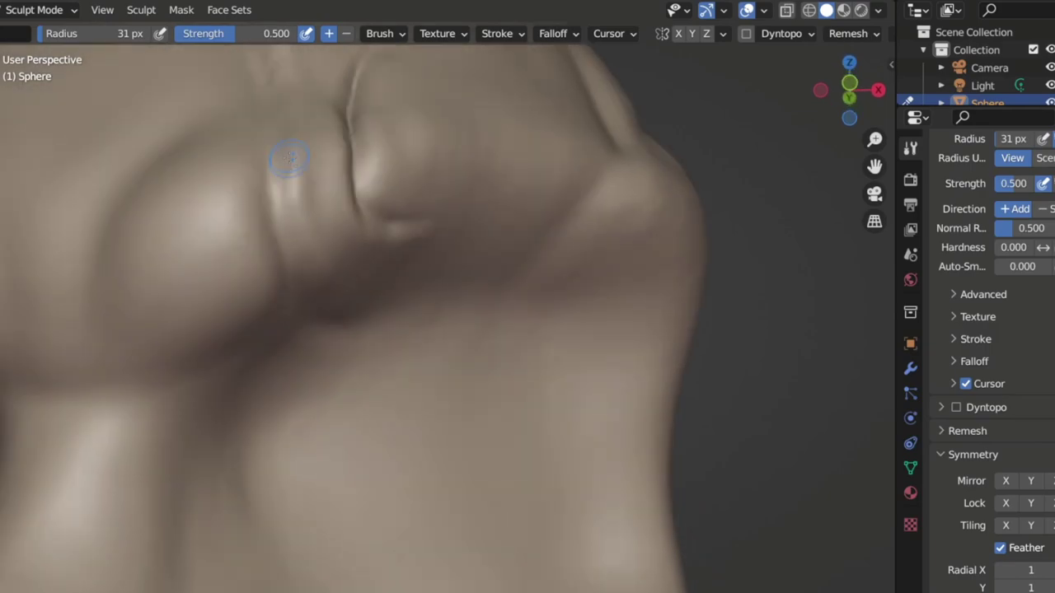
pyautogui.moveTo(342, 303); pyautogui.dragTo(244, 220, button='middle')
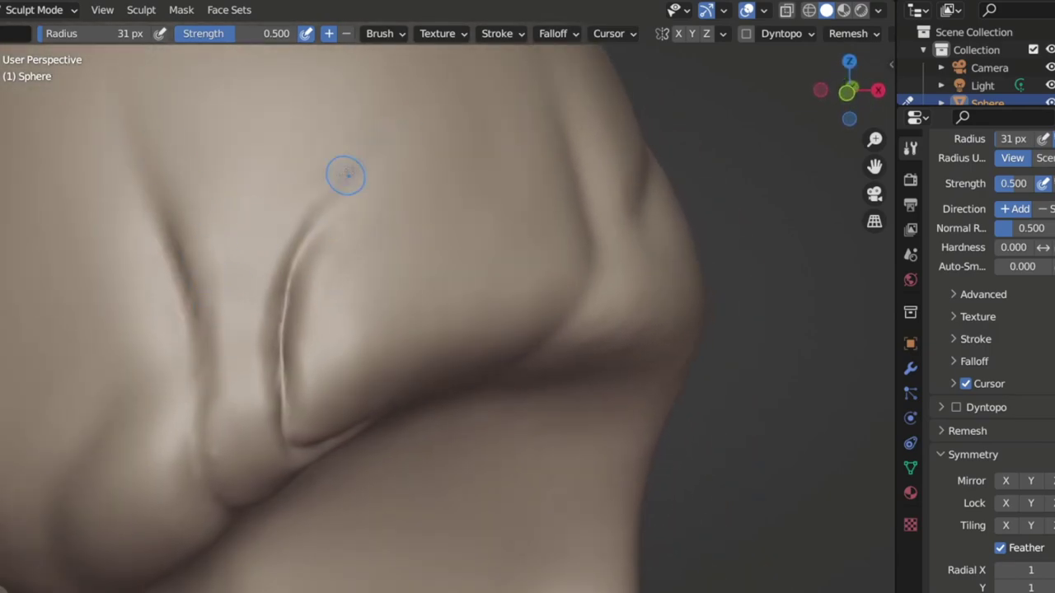
pyautogui.scroll(-8, 123, 101)
pyautogui.moveTo(301, 267); pyautogui.dragTo(289, 330, button='middle')
pyautogui.scroll(8, 288, 342)
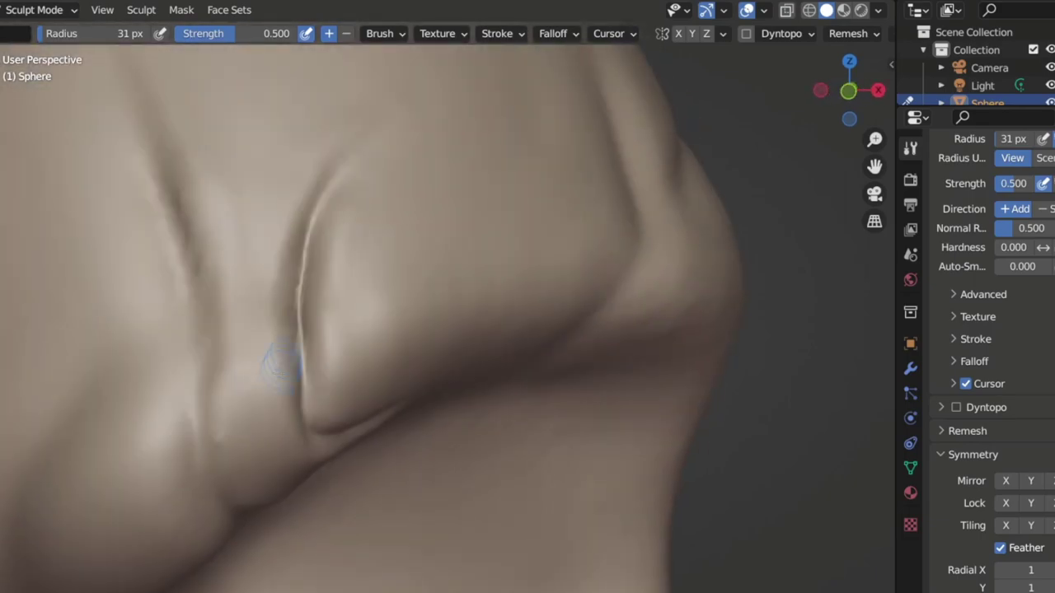
pyautogui.moveTo(239, 397)
pyautogui.mouseDown(button='middle')
pyautogui.moveTo(241, 307)
pyautogui.moveTo(217, 236)
pyautogui.mouseUp(button='middle')
# Carve a fine crease line along the existing brow fold with the Crease brush
pyautogui.hotkey('shift', 'c')
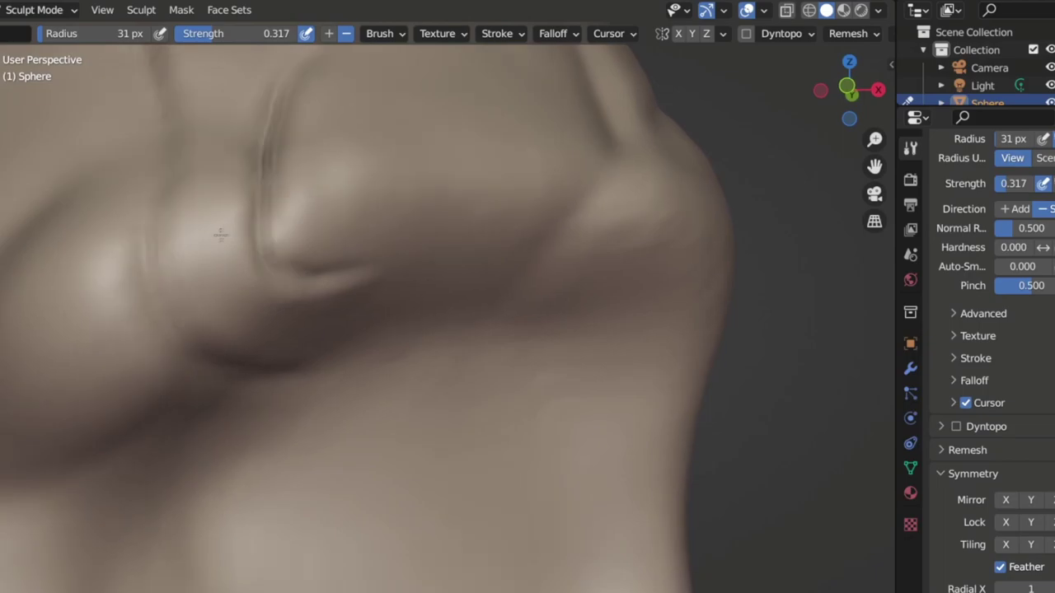
pyautogui.scroll(-8, 217, 236)
pyautogui.moveTo(401, 247)
pyautogui.mouseDown(button='middle')
pyautogui.moveTo(411, 265)
pyautogui.moveTo(254, 381)
pyautogui.mouseUp(button='middle')
pyautogui.scroll(8, 411, 265)
pyautogui.keyDown('shift'); pyautogui.moveTo(375, 294); pyautogui.dragTo(194, 361, button='middle'); pyautogui.keyUp('shift')
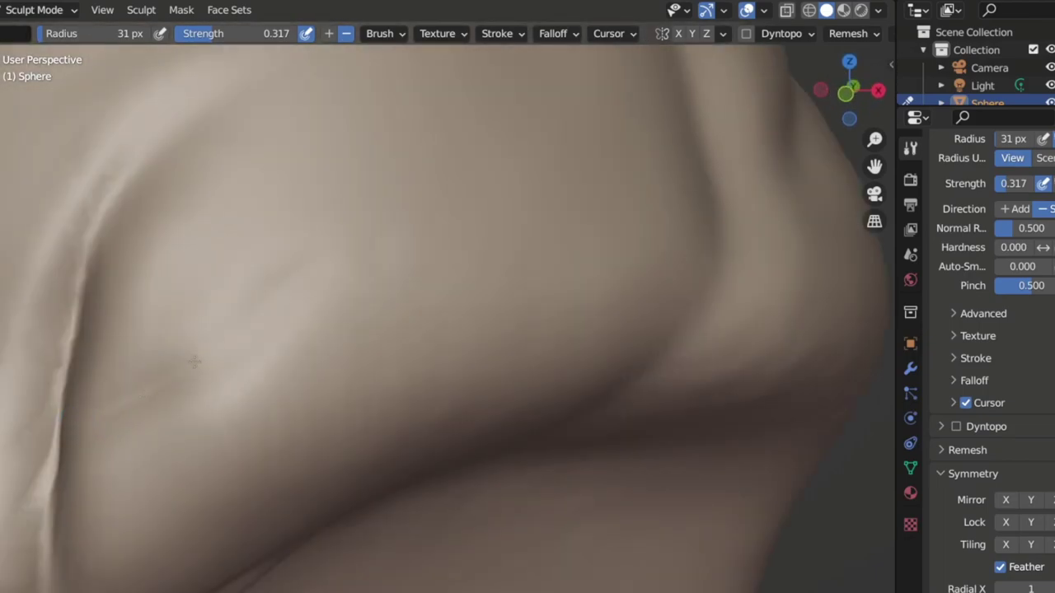
pyautogui.moveTo(103, 409)
pyautogui.mouseDown()
pyautogui.moveTo(198, 362)
pyautogui.moveTo(272, 268)
pyautogui.mouseUp()
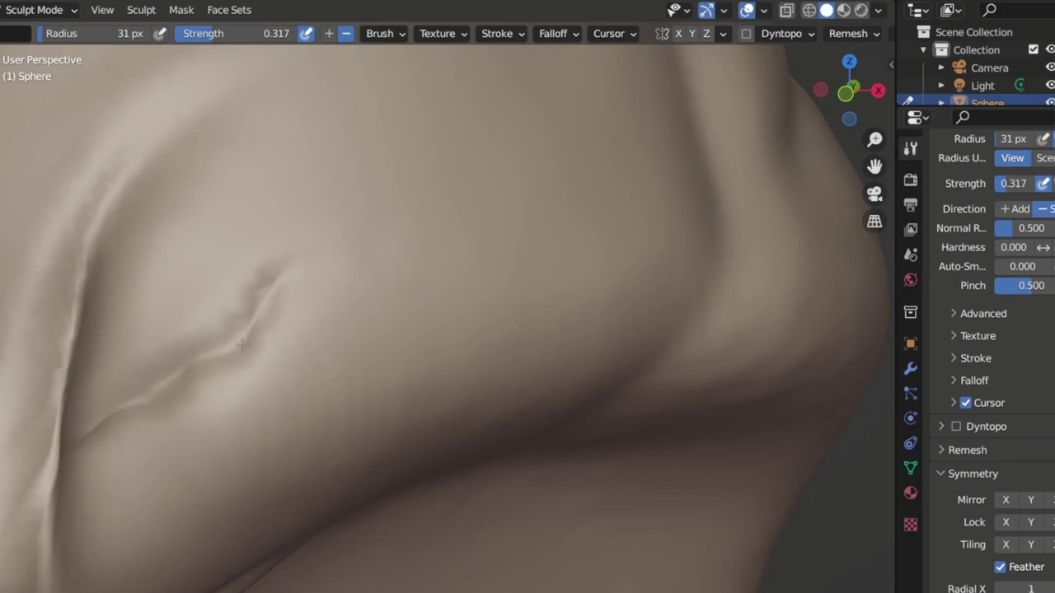
pyautogui.moveTo(196, 331)
pyautogui.mouseDown(button='middle')
pyautogui.moveTo(353, 275)
pyautogui.moveTo(305, 329)
pyautogui.moveTo(352, 278)
pyautogui.mouseUp(button='middle')
# Cycle through the Layer, Clay Strips and Smooth sculpt brushes
pyautogui.press('l')
pyautogui.press('c')
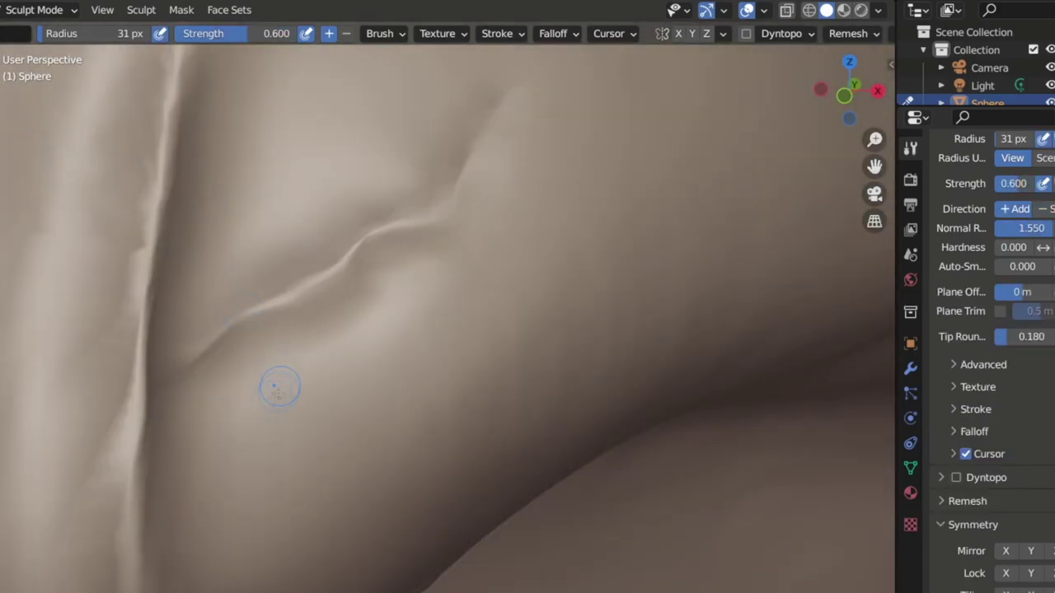
pyautogui.press('l')
pyautogui.moveTo(282, 337); pyautogui.dragTo(337, 354, button='middle')
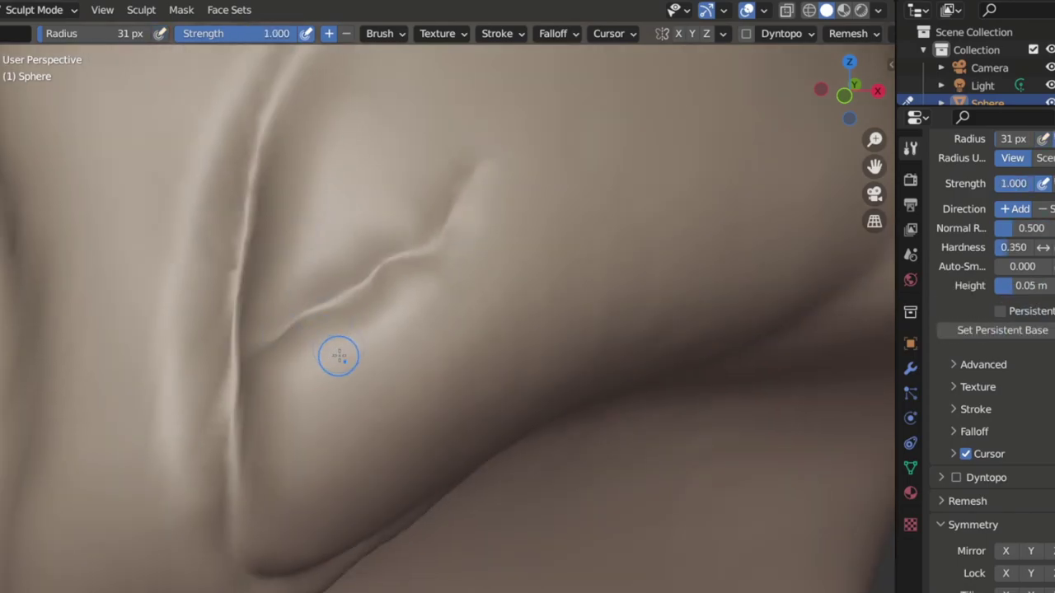
pyautogui.hotkey('shift', 's')
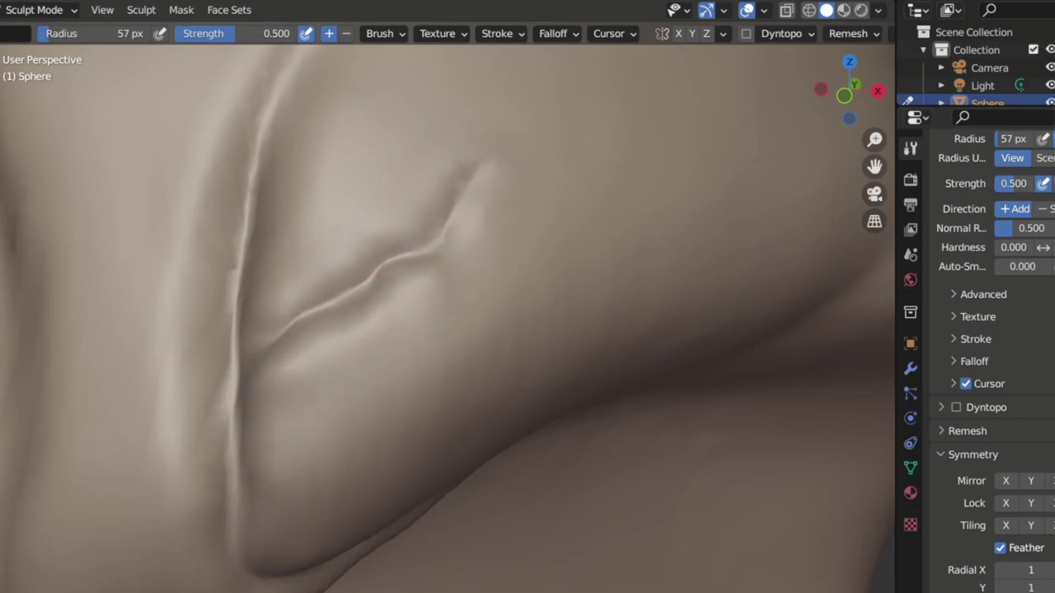
# Carve a Crease branch forking up from the vertical fold toward the upper forehead
pyautogui.moveTo(282, 447); pyautogui.dragTo(260, 292, button='middle')
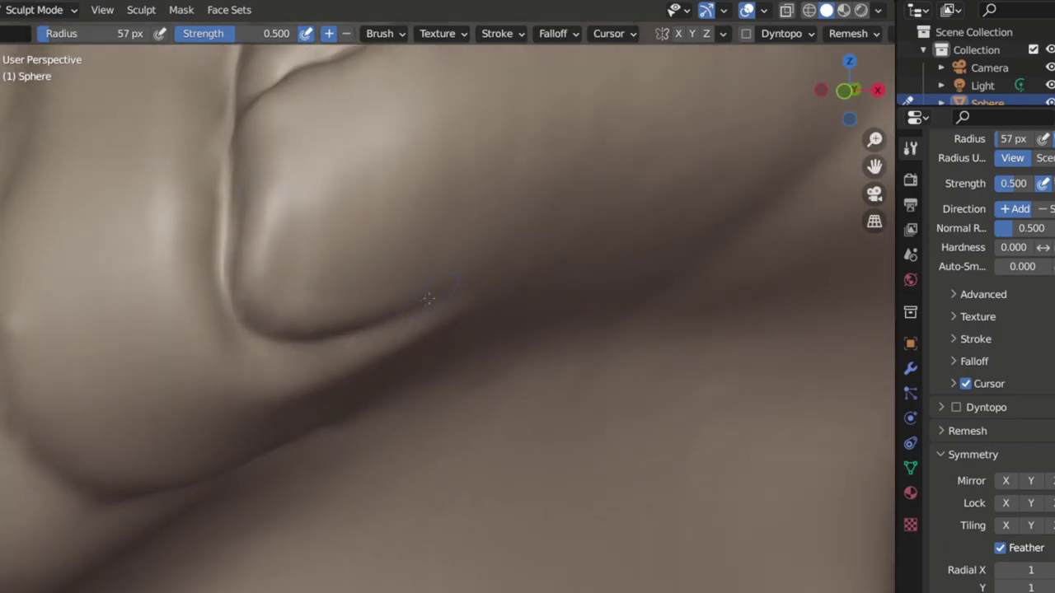
pyautogui.moveTo(318, 206); pyautogui.dragTo(495, 212, button='middle')
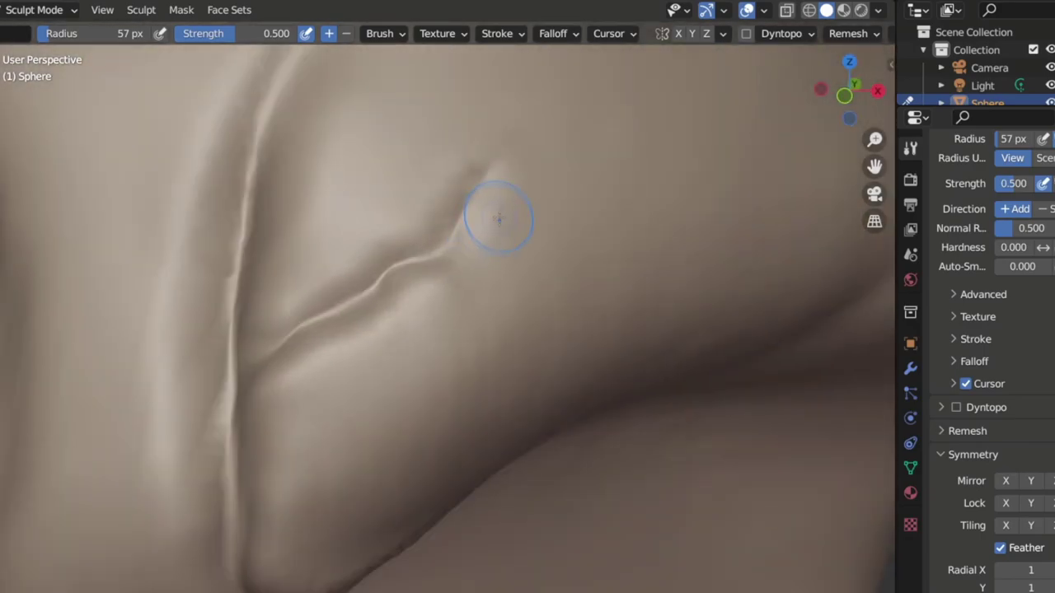
pyautogui.scroll(-6, 290, 245)
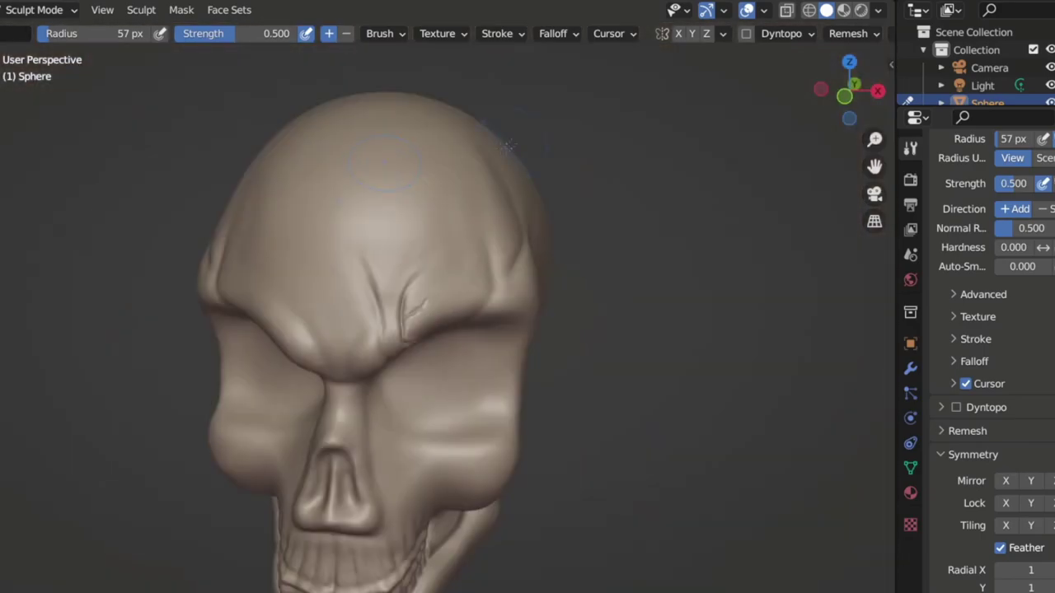
pyautogui.moveTo(290, 244); pyautogui.dragTo(347, 239, button='middle')
pyautogui.scroll(5, 419, 200)
pyautogui.moveTo(419, 201); pyautogui.dragTo(201, 257, button='middle')
pyautogui.hotkey('shift', 'c')
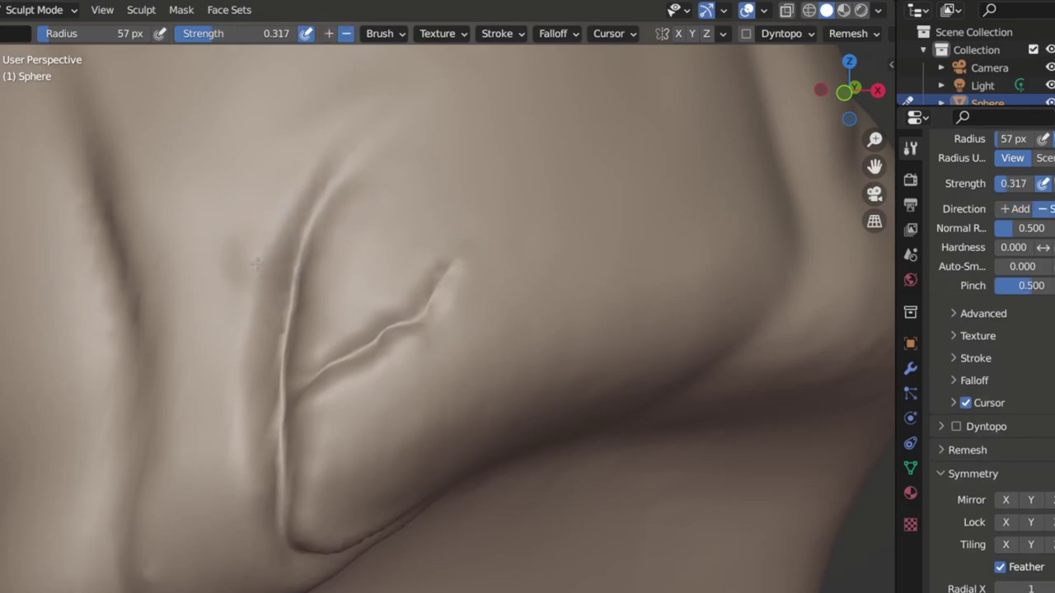
pyautogui.moveTo(247, 264); pyautogui.dragTo(183, 157)
pyautogui.moveTo(289, 268); pyautogui.dragTo(185, 116)
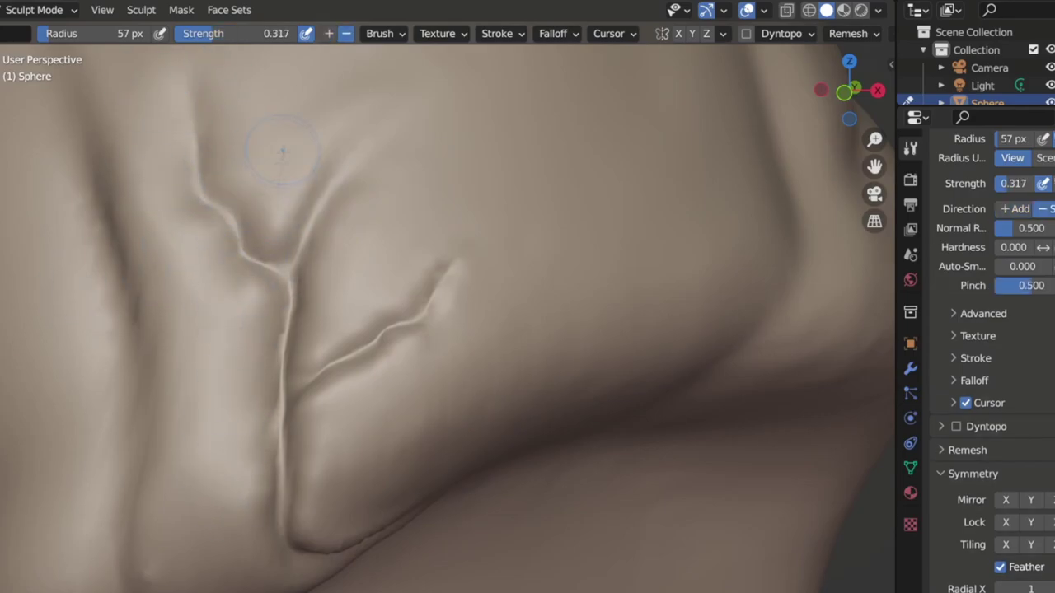
pyautogui.scroll(-6, 334, 218)
pyautogui.moveTo(334, 218); pyautogui.dragTo(330, 296, button='middle')
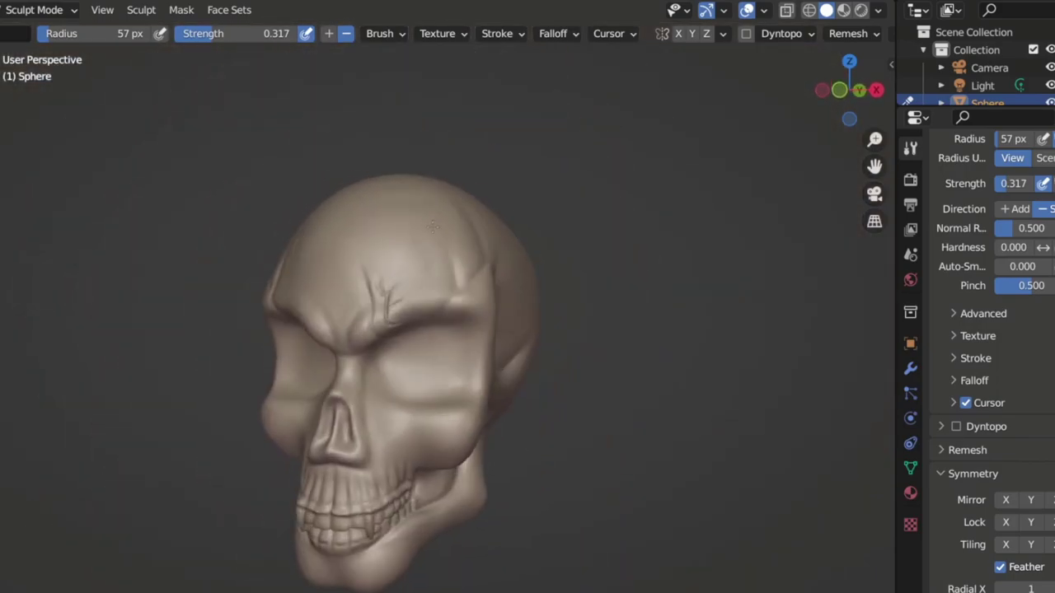
# Save the sculpt as untitled1.blend
pyautogui.scroll(6, 330, 296)
pyautogui.scroll(2, 342, 298)
pyautogui.hotkey('ctrl', 'shift', 's')
pyautogui.press('KP_Add')
pyautogui.click(798, 549)
# Carve creases curving down from the brow, around the eye socket and up the brow
pyautogui.moveTo(412, 313); pyautogui.dragTo(461, 297, button='middle')
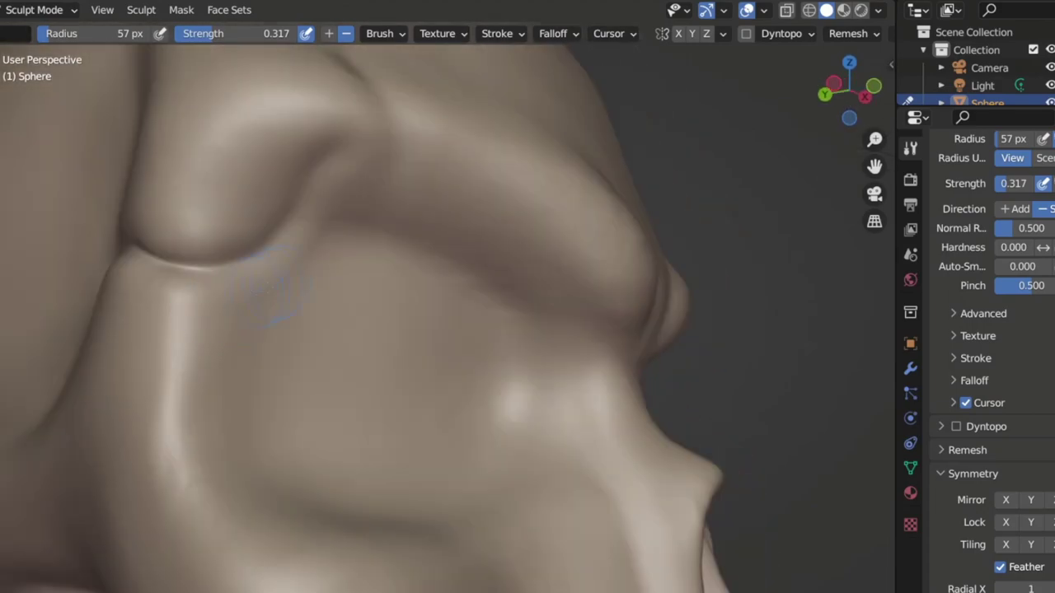
pyautogui.moveTo(233, 293); pyautogui.dragTo(371, 493)
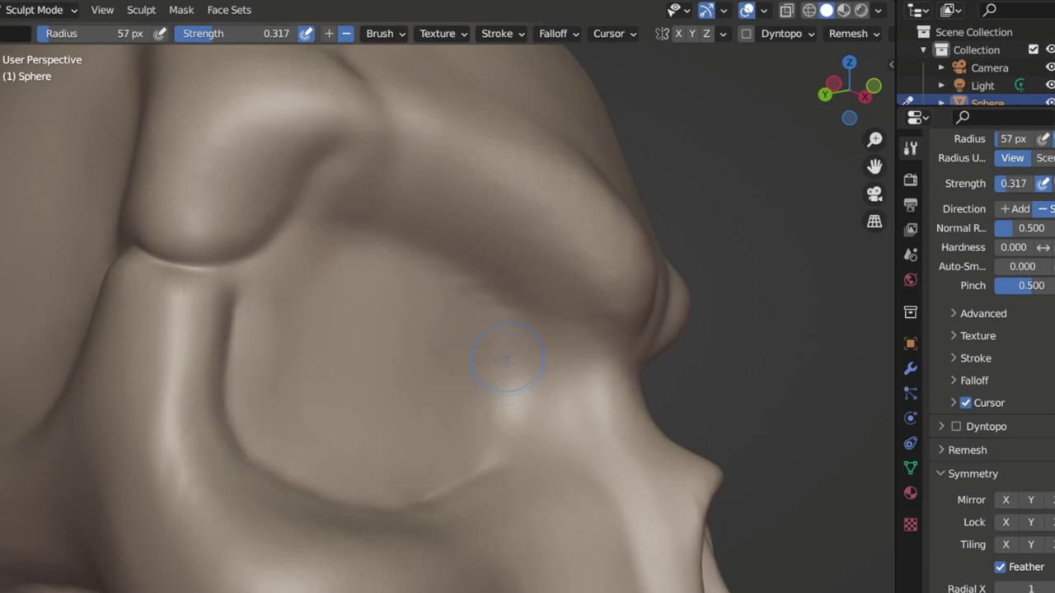
pyautogui.moveTo(506, 357); pyautogui.dragTo(577, 349)
pyautogui.moveTo(577, 348); pyautogui.dragTo(377, 346, button='middle')
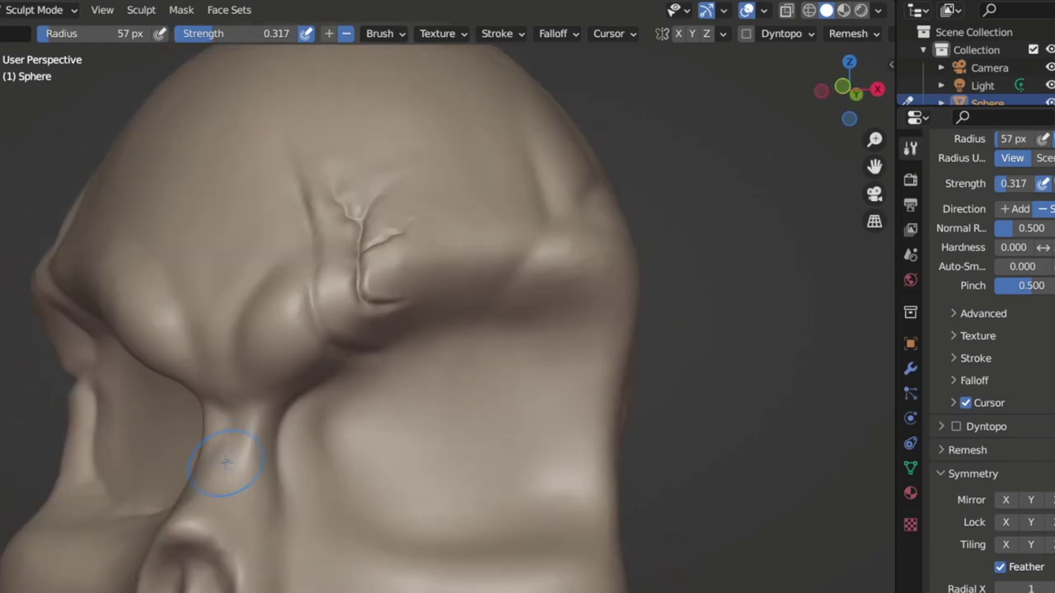
pyautogui.moveTo(243, 449); pyautogui.dragTo(268, 352, button='middle')
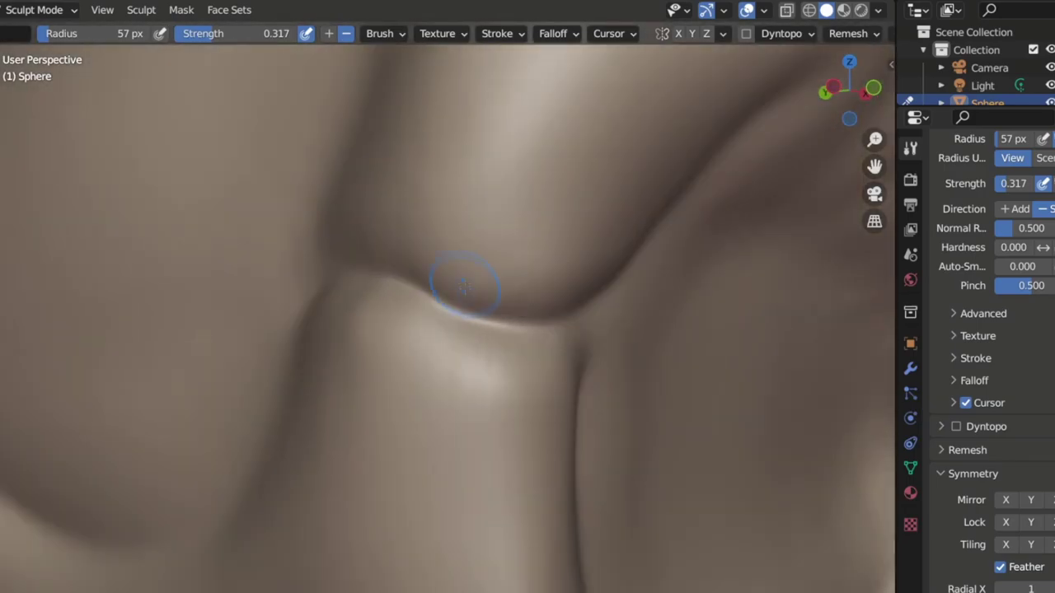
pyautogui.moveTo(462, 288)
pyautogui.mouseDown()
pyautogui.moveTo(495, 231)
pyautogui.moveTo(503, 160)
pyautogui.mouseUp()
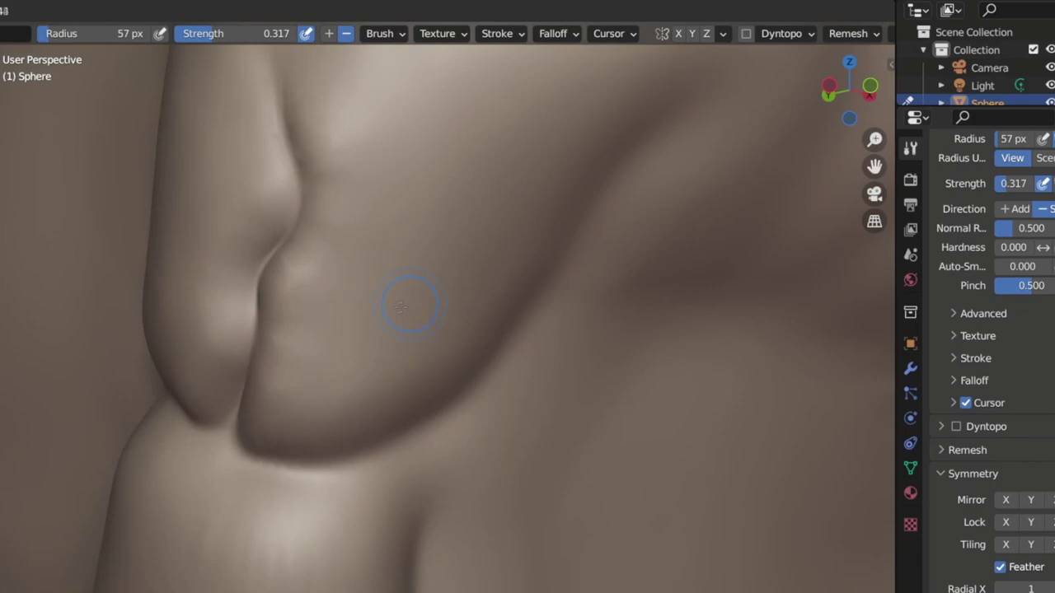
# Shrink the Crease brush to 27 px, carve finer brow and cheek creases, and enable X mirror
pyautogui.press('f')
pyautogui.moveTo(277, 332); pyautogui.dragTo(386, 302)
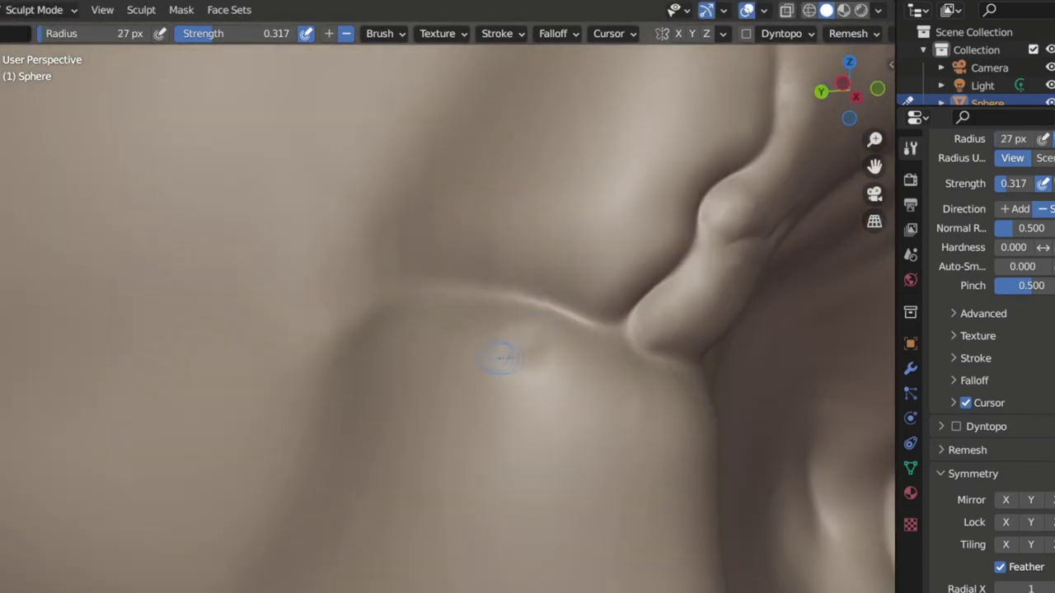
pyautogui.moveTo(502, 358)
pyautogui.mouseDown()
pyautogui.moveTo(494, 416)
pyautogui.moveTo(438, 517)
pyautogui.mouseUp()
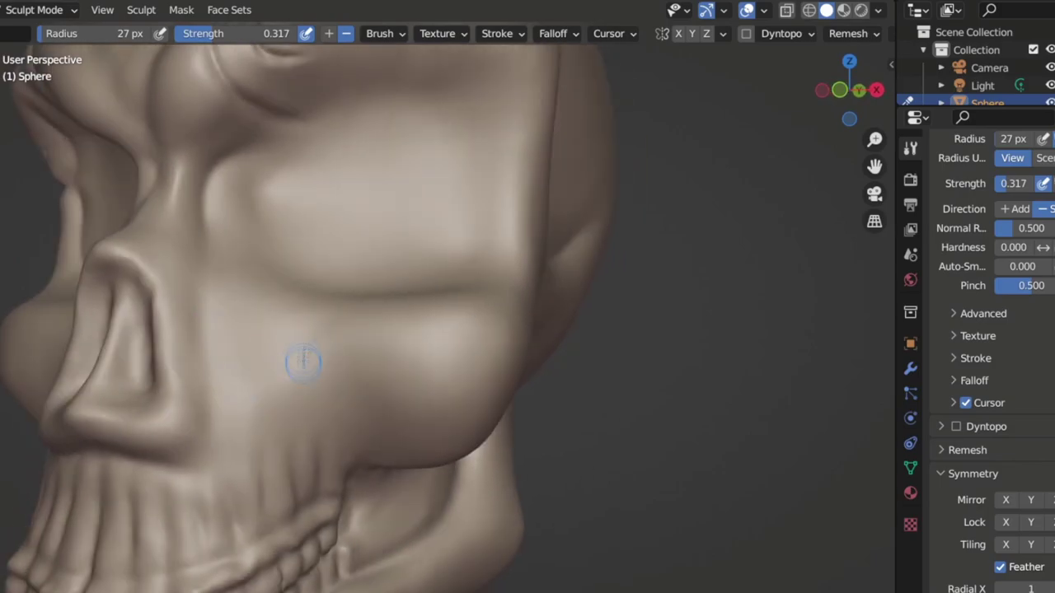
pyautogui.click(679, 33)
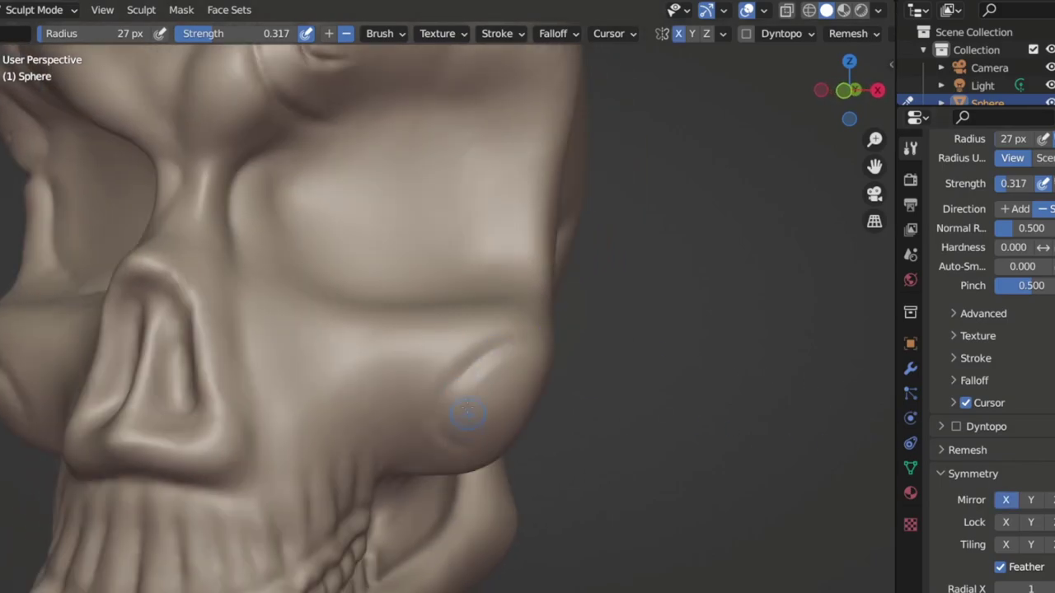
pyautogui.moveTo(467, 432); pyautogui.dragTo(437, 431, button='middle')
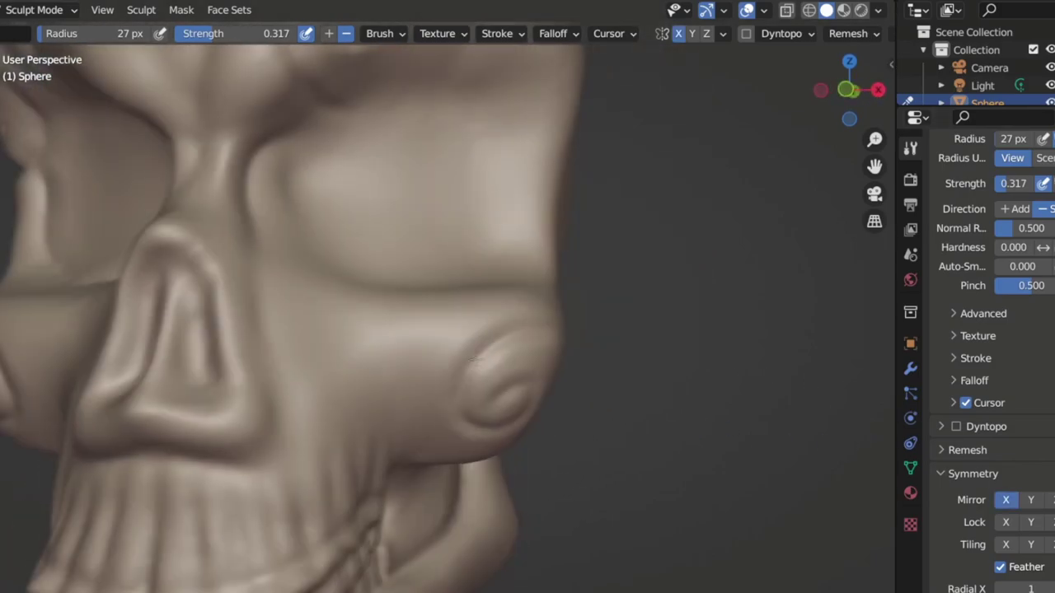
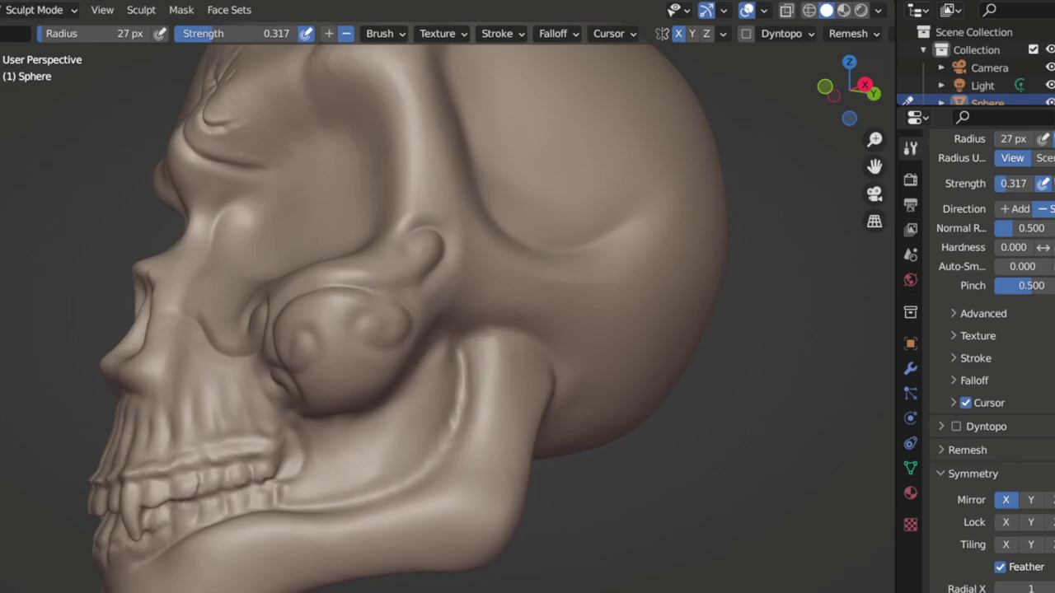
# Sculpt mirrored curl ridges on the forehead above the brow
pyautogui.scroll(-5, 412, 296)
pyautogui.moveTo(541, 242); pyautogui.dragTo(434, 267, button='middle')
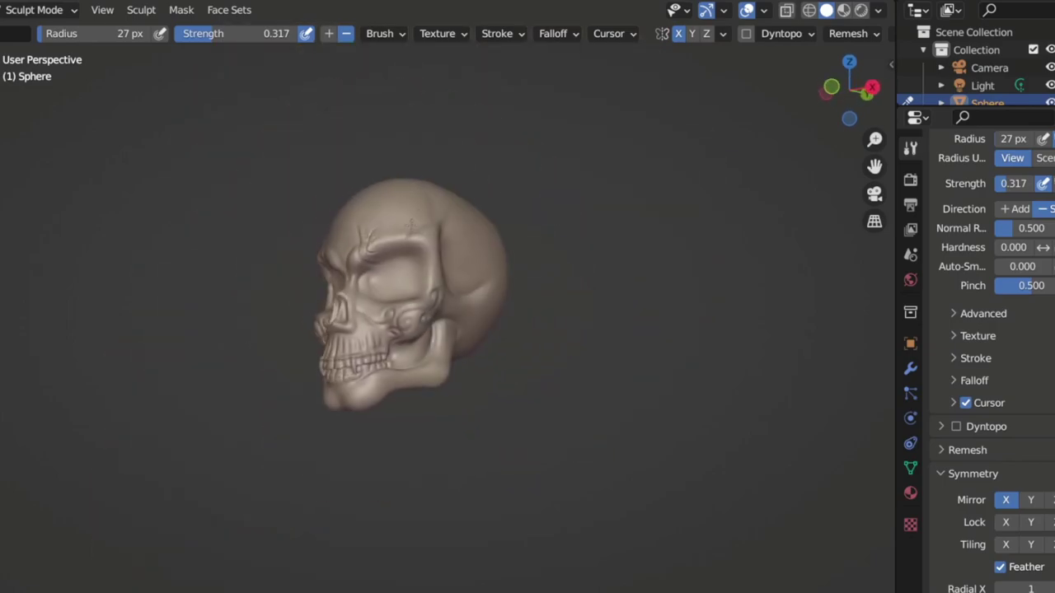
pyautogui.scroll(5, 434, 267)
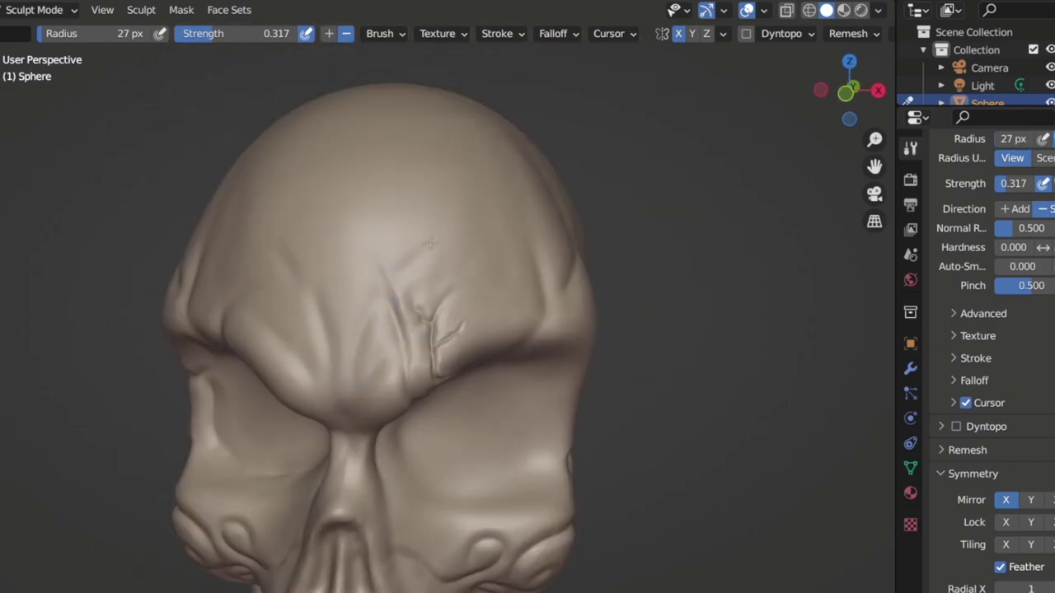
pyautogui.moveTo(416, 272); pyautogui.dragTo(420, 302, button='middle')
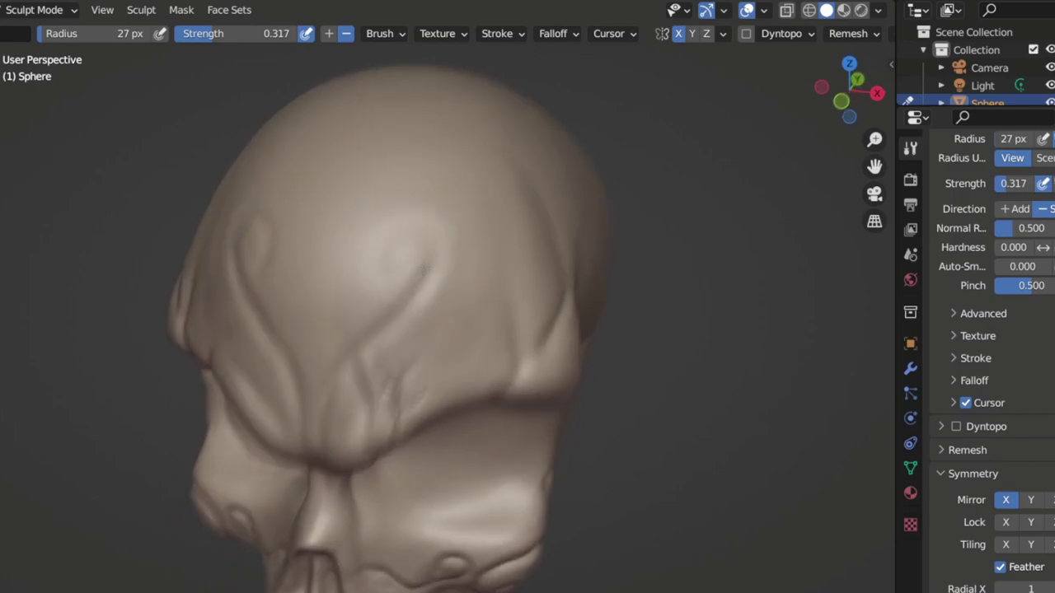
pyautogui.moveTo(388, 272); pyautogui.dragTo(420, 302)
# Orbit the skull from front, top, side and below to review the forehead swirls
pyautogui.moveTo(431, 268); pyautogui.dragTo(409, 324, button='middle')
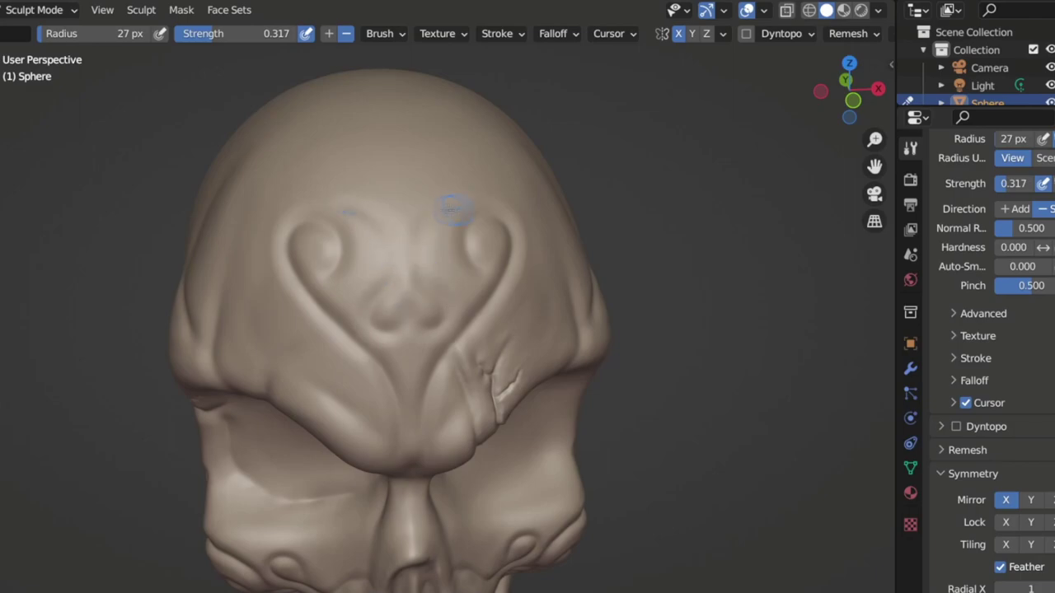
pyautogui.moveTo(409, 277); pyautogui.dragTo(437, 186, button='middle')
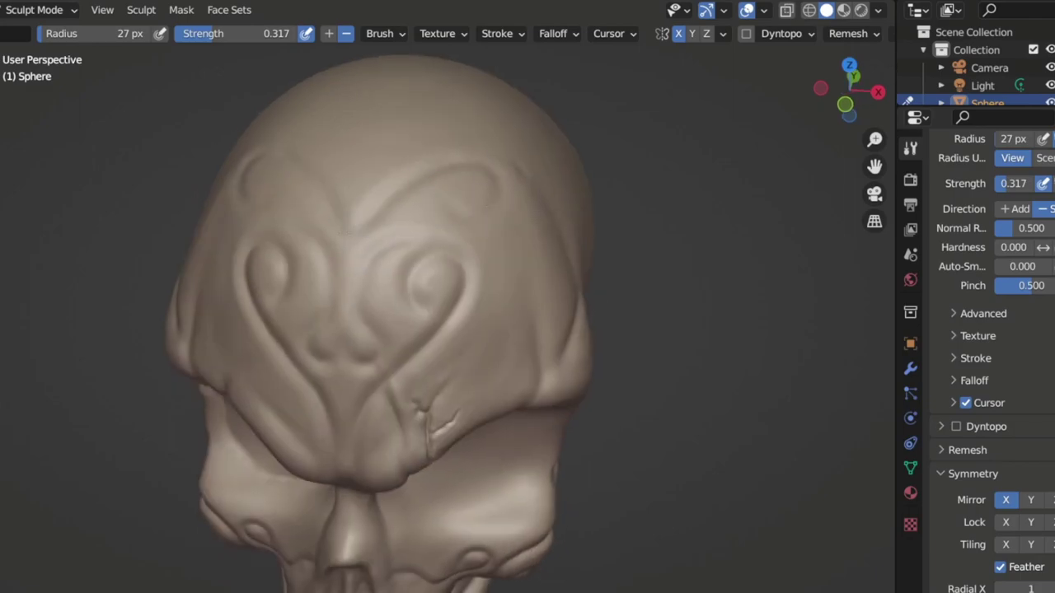
pyautogui.scroll(-5, 372, 222)
pyautogui.moveTo(371, 222); pyautogui.dragTo(547, 158, button='middle')
pyautogui.scroll(5, 383, 391)
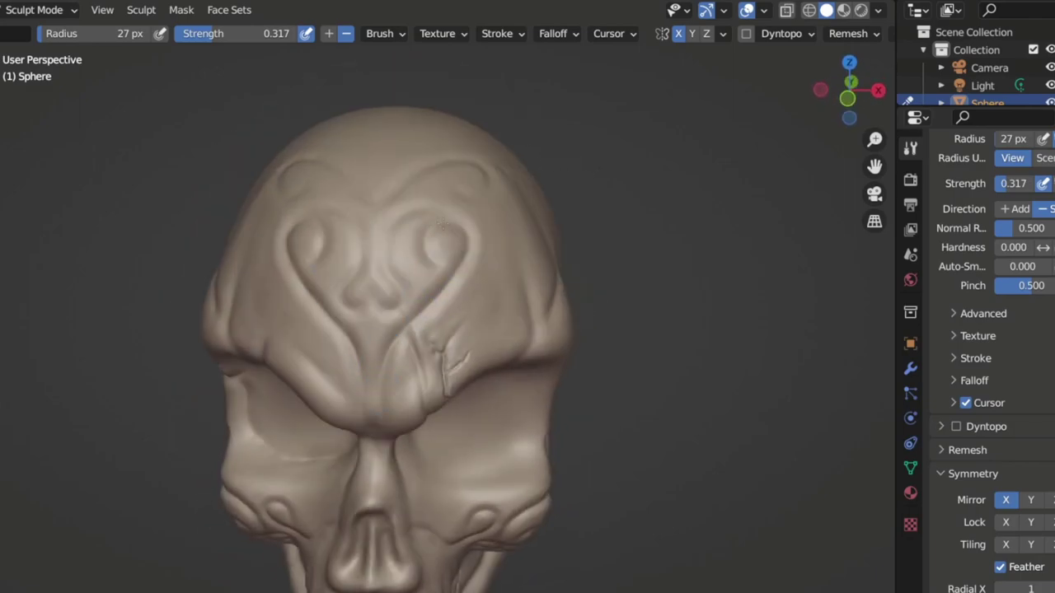
pyautogui.moveTo(403, 299); pyautogui.dragTo(376, 251, button='middle')
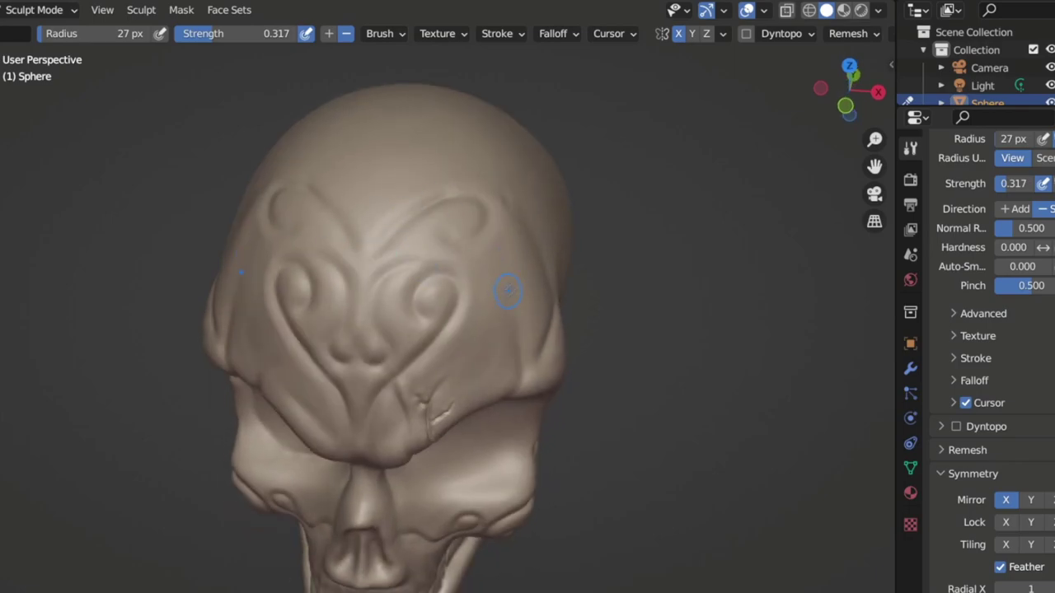
pyautogui.moveTo(506, 290); pyautogui.dragTo(466, 267, button='middle')
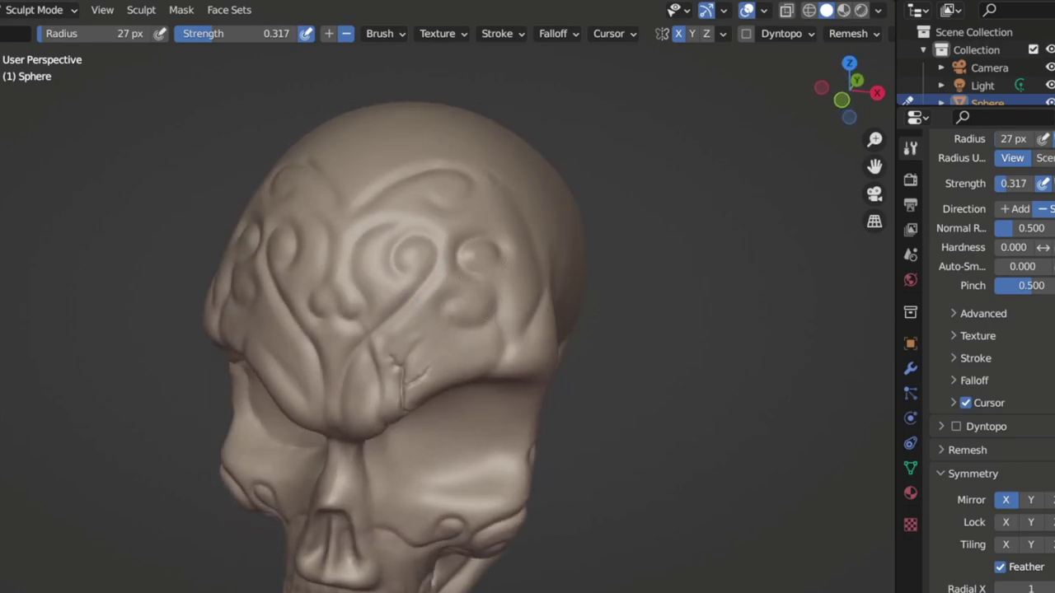
pyautogui.scroll(-5, 486, 298)
pyautogui.moveTo(412, 277)
pyautogui.mouseDown(button='middle')
pyautogui.moveTo(388, 272)
pyautogui.moveTo(412, 247)
pyautogui.moveTo(74, 336)
pyautogui.mouseUp(button='middle')
pyautogui.scroll(3, 412, 248)
pyautogui.scroll(3, 418, 236)
pyautogui.scroll(-2, 418, 236)
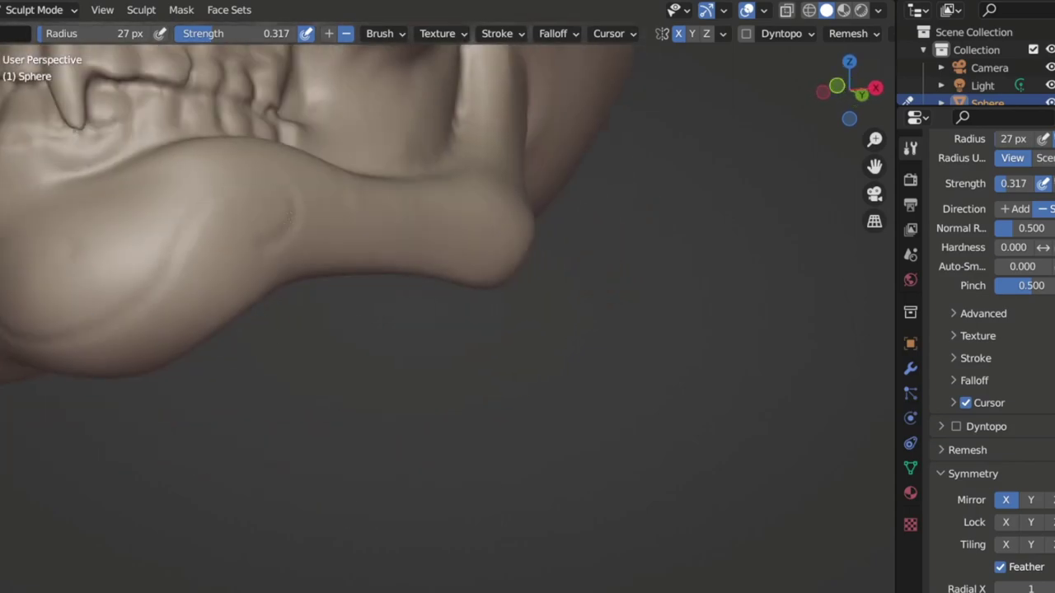
# Carve a mirrored spiral groove on the underside bulge of the lower jaw
pyautogui.moveTo(288, 216); pyautogui.dragTo(401, 208, button='middle')
pyautogui.moveTo(345, 172); pyautogui.dragTo(247, 206)
pyautogui.moveTo(247, 206); pyautogui.dragTo(105, 298, button='middle')
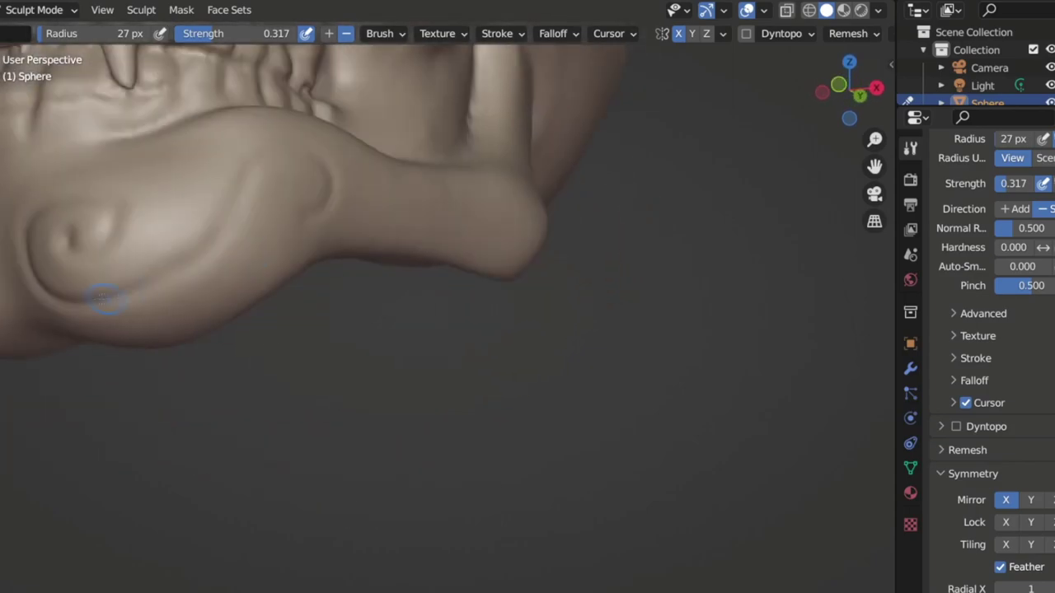
# Orbit around the teeth and both sides of the jaw to inspect the spiral
pyautogui.moveTo(296, 179); pyautogui.dragTo(115, 285, button='middle')
pyautogui.scroll(-5, 132, 280)
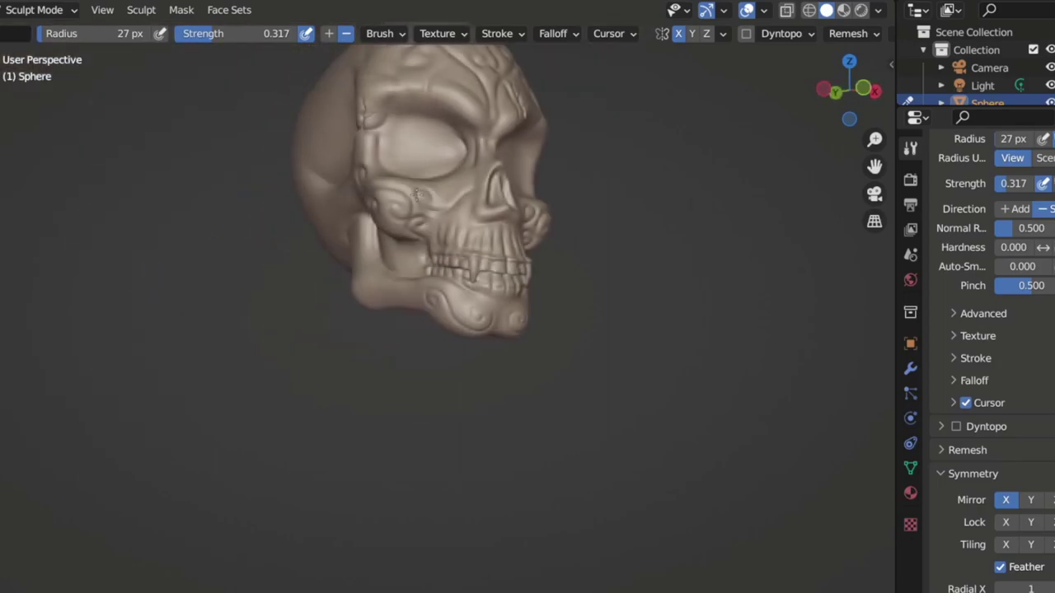
pyautogui.scroll(5, 206, 313)
pyautogui.moveTo(206, 314)
pyautogui.mouseDown(button='middle')
pyautogui.moveTo(255, 367)
pyautogui.moveTo(202, 312)
pyautogui.mouseUp(button='middle')
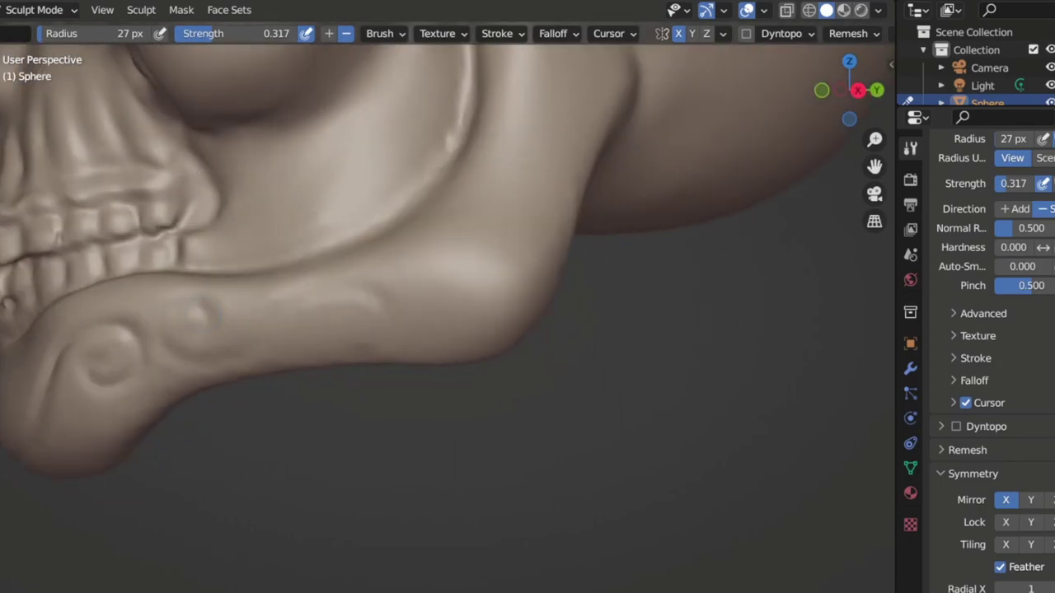
pyautogui.scroll(-5, 194, 306)
pyautogui.scroll(5, 521, 277)
pyautogui.moveTo(483, 228)
pyautogui.mouseDown(button='middle')
pyautogui.moveTo(521, 277)
pyautogui.moveTo(544, 251)
pyautogui.moveTo(156, 247)
pyautogui.mouseUp(button='middle')
pyautogui.scroll(-3, 545, 288)
pyautogui.scroll(-3, 544, 251)
pyautogui.scroll(4, 382, 374)
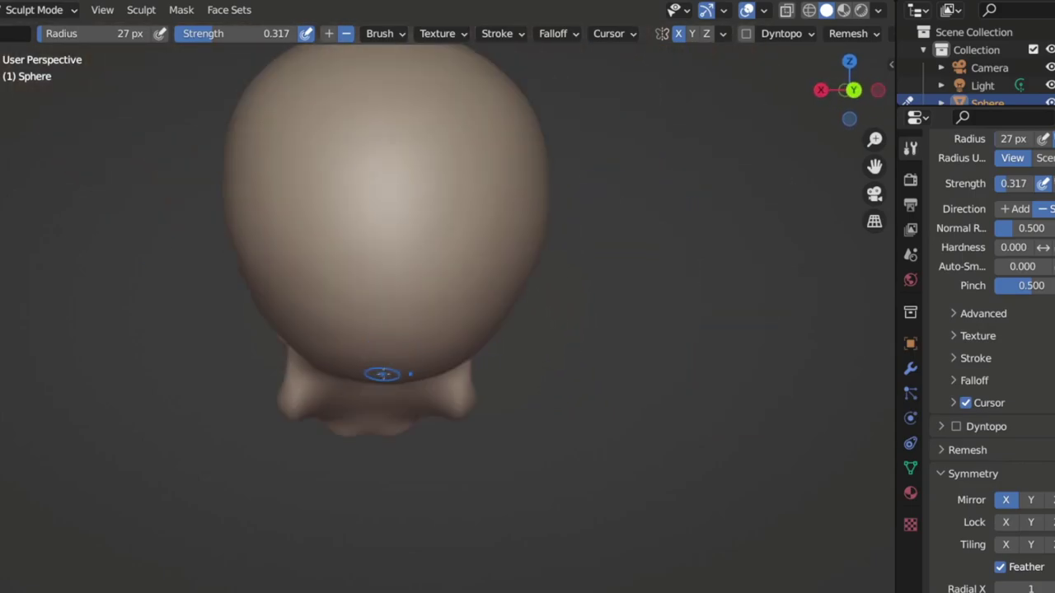
# Sculpt a spiral stroke on the side of the cranium and creases near the neck and jaw
pyautogui.moveTo(372, 338); pyautogui.dragTo(395, 318, button='middle')
pyautogui.moveTo(370, 263); pyautogui.dragTo(445, 239, button='middle')
pyautogui.moveTo(445, 237); pyautogui.dragTo(416, 255)
pyautogui.moveTo(416, 256)
pyautogui.mouseDown(button='middle')
pyautogui.moveTo(445, 247)
pyautogui.moveTo(437, 255)
pyautogui.mouseUp(button='middle')
pyautogui.moveTo(431, 259); pyautogui.dragTo(431, 271)
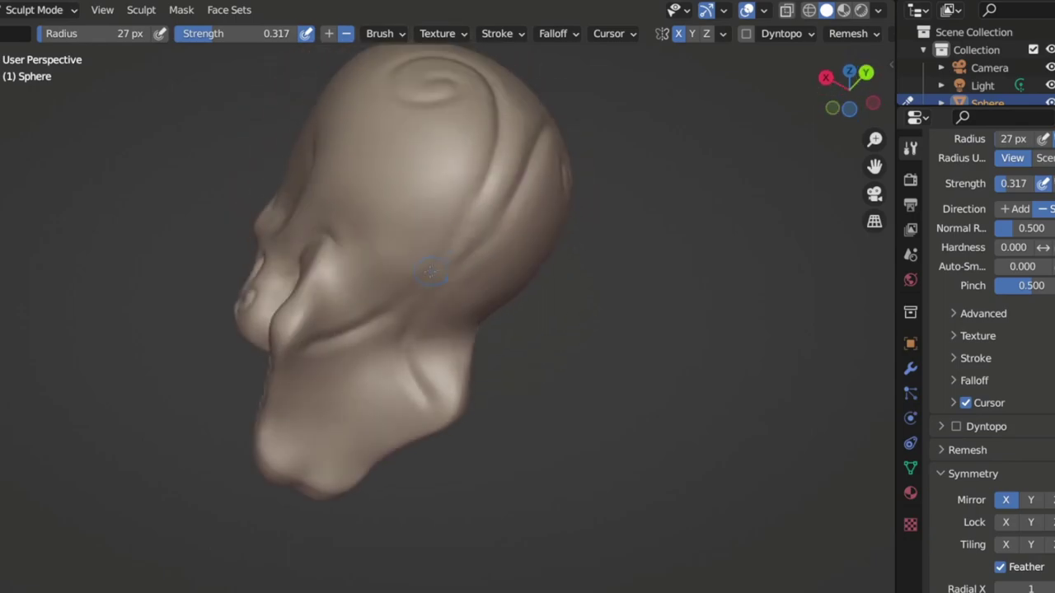
# Review the head from top, front and profile, then undo the swirl strokes near the eye
pyautogui.moveTo(338, 338)
pyautogui.mouseDown(button='middle')
pyautogui.moveTo(388, 235)
pyautogui.moveTo(429, 210)
pyautogui.moveTo(412, 188)
pyautogui.mouseUp(button='middle')
pyautogui.scroll(-5, 383, 258)
pyautogui.moveTo(387, 256)
pyautogui.mouseDown(button='middle')
pyautogui.moveTo(395, 278)
pyautogui.moveTo(424, 184)
pyautogui.mouseUp(button='middle')
pyautogui.scroll(4, 395, 278)
pyautogui.scroll(-4, 428, 233)
pyautogui.moveTo(428, 233); pyautogui.dragTo(387, 277, button='middle')
pyautogui.scroll(4, 388, 277)
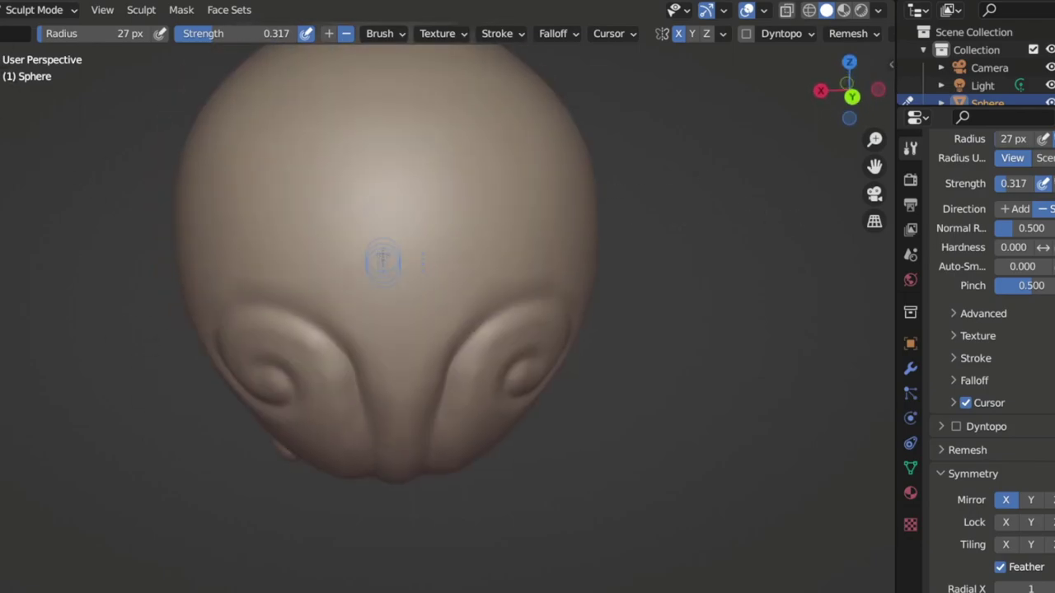
pyautogui.moveTo(321, 242); pyautogui.dragTo(236, 225, button='middle')
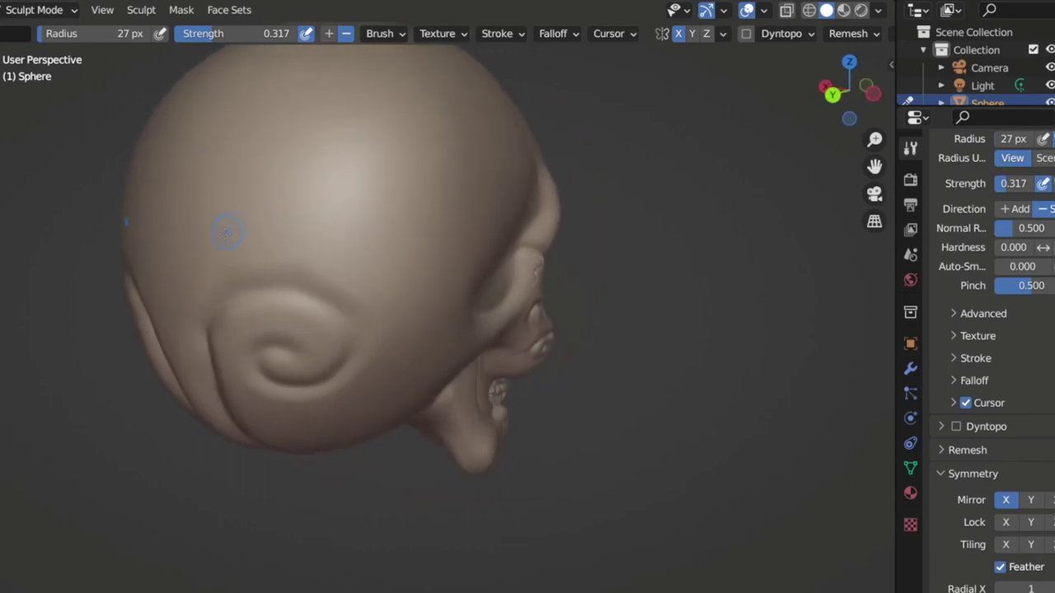
pyautogui.moveTo(387, 261)
pyautogui.mouseDown(button='middle')
pyautogui.moveTo(358, 256)
pyautogui.moveTo(338, 273)
pyautogui.moveTo(327, 239)
pyautogui.mouseUp(button='middle')
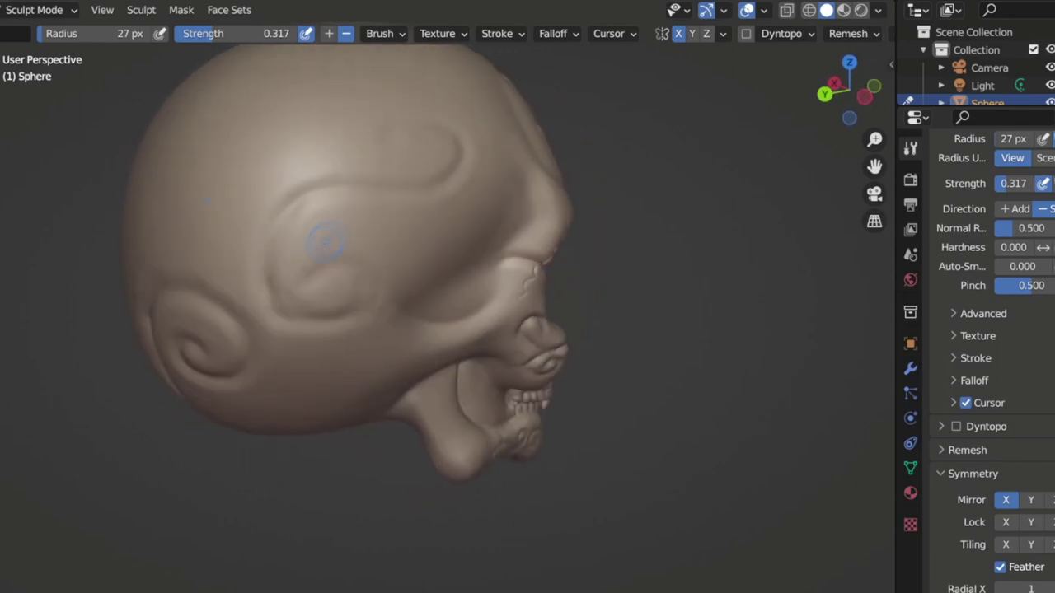
pyautogui.hotkey('ctrl', 'z')
pyautogui.hotkey('ctrl', 'z')
pyautogui.hotkey('ctrl', 'z')
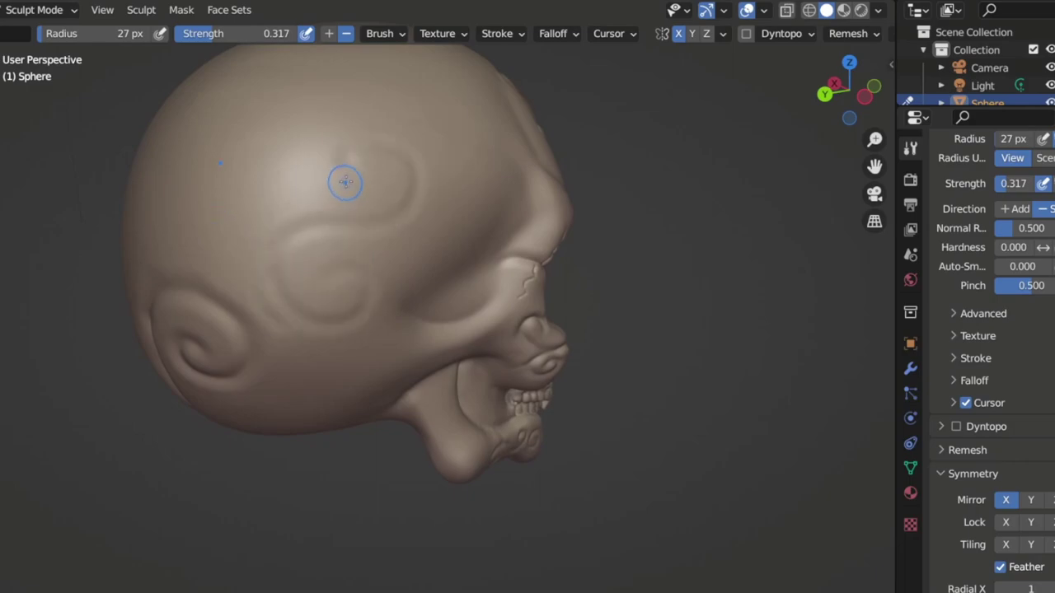
# Sculpt mirrored loop strokes on the head and a vertical groove down the centre
pyautogui.moveTo(445, 297); pyautogui.dragTo(380, 301, button='middle')
pyautogui.moveTo(259, 242); pyautogui.dragTo(388, 236, button='middle')
pyautogui.moveTo(388, 236)
pyautogui.mouseDown()
pyautogui.moveTo(416, 247)
pyautogui.moveTo(371, 190)
pyautogui.mouseUp()
pyautogui.moveTo(370, 190); pyautogui.dragTo(330, 193, button='middle')
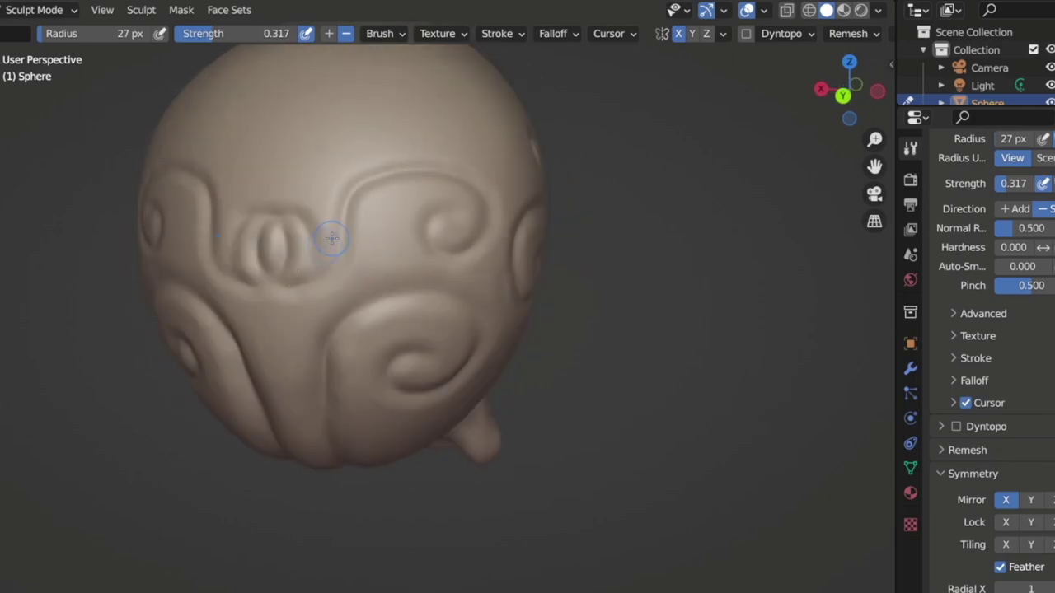
pyautogui.moveTo(428, 246); pyautogui.dragTo(373, 248, button='middle')
pyautogui.moveTo(371, 251); pyautogui.dragTo(370, 175)
# Check the back and top of the head and undo the loop-and-curve strokes
pyautogui.scroll(-6, 370, 175)
pyautogui.moveTo(379, 272); pyautogui.dragTo(383, 380, button='middle')
pyautogui.scroll(6, 383, 379)
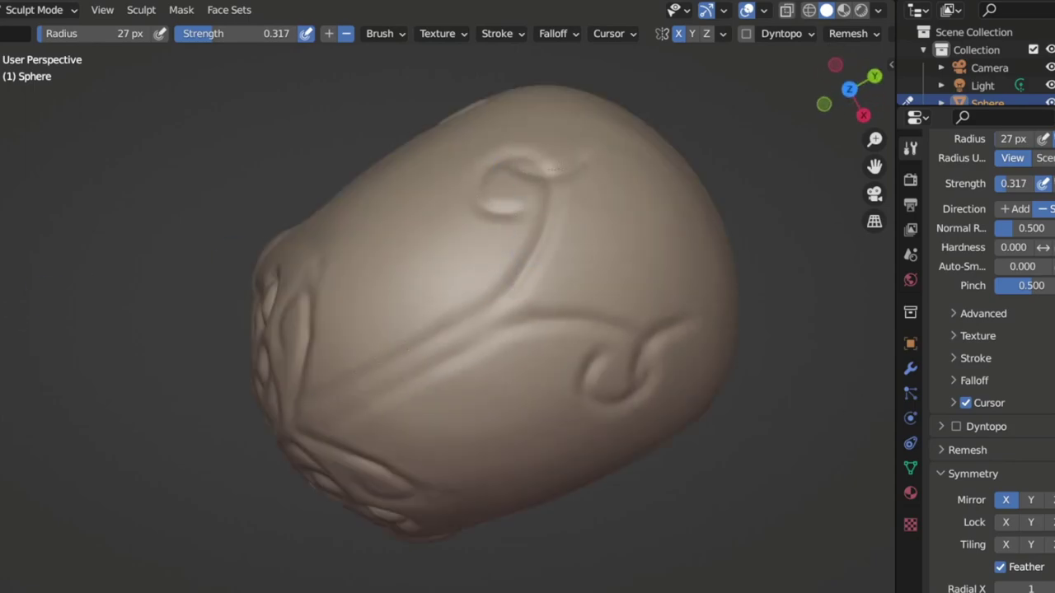
pyautogui.hotkey('ctrl', 'z')
pyautogui.hotkey('ctrl', 'z')
pyautogui.hotkey('ctrl', 'z')
pyautogui.hotkey('ctrl', 'z')
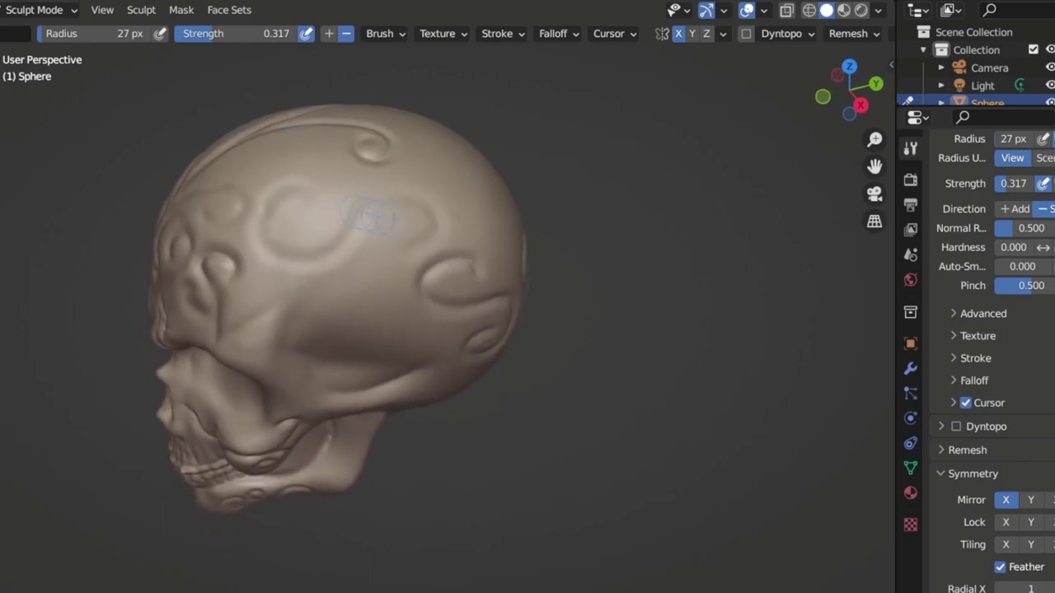
# Deepen the lower curve of the S-shaped cranium swirl
pyautogui.moveTo(362, 252); pyautogui.dragTo(302, 228)
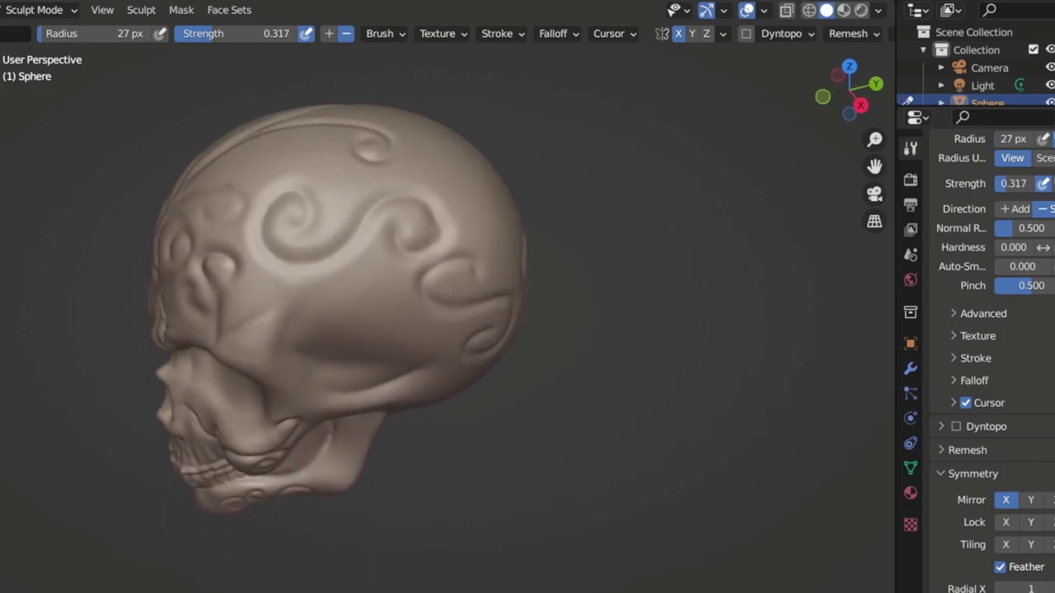
pyautogui.moveTo(437, 216); pyautogui.dragTo(318, 242, button='middle')
pyautogui.scroll(3, 242, 192)
# Sculpt stacked arched grooves beside the eye socket and along the upper brow
pyautogui.moveTo(403, 289)
pyautogui.mouseDown()
pyautogui.moveTo(244, 204)
pyautogui.moveTo(354, 241)
pyautogui.mouseUp()
pyautogui.moveTo(268, 252); pyautogui.dragTo(362, 250)
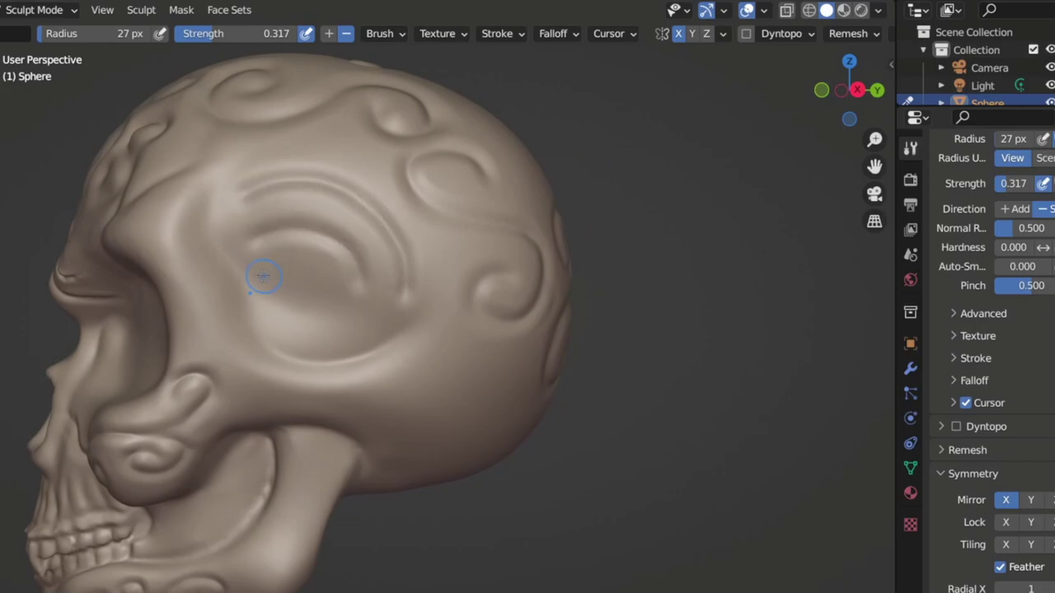
pyautogui.moveTo(268, 283); pyautogui.dragTo(329, 304)
pyautogui.moveTo(228, 202); pyautogui.dragTo(378, 213)
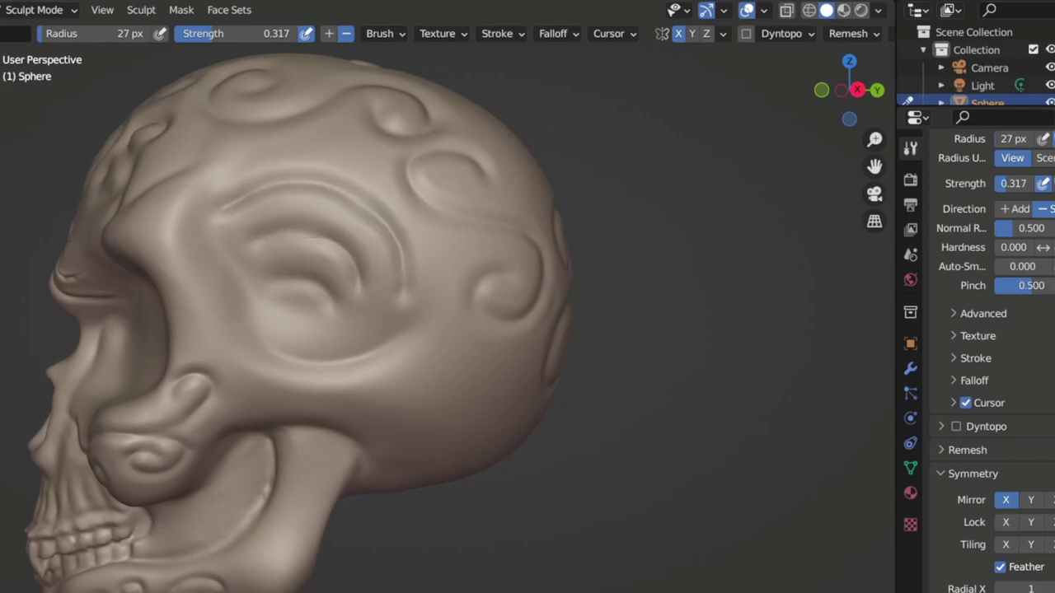
# Orbit the skull to front, top and left-profile views to check the new grooves
pyautogui.scroll(-5, 214, 375)
pyautogui.moveTo(248, 330); pyautogui.dragTo(215, 375, button='middle')
pyautogui.scroll(6, 214, 375)
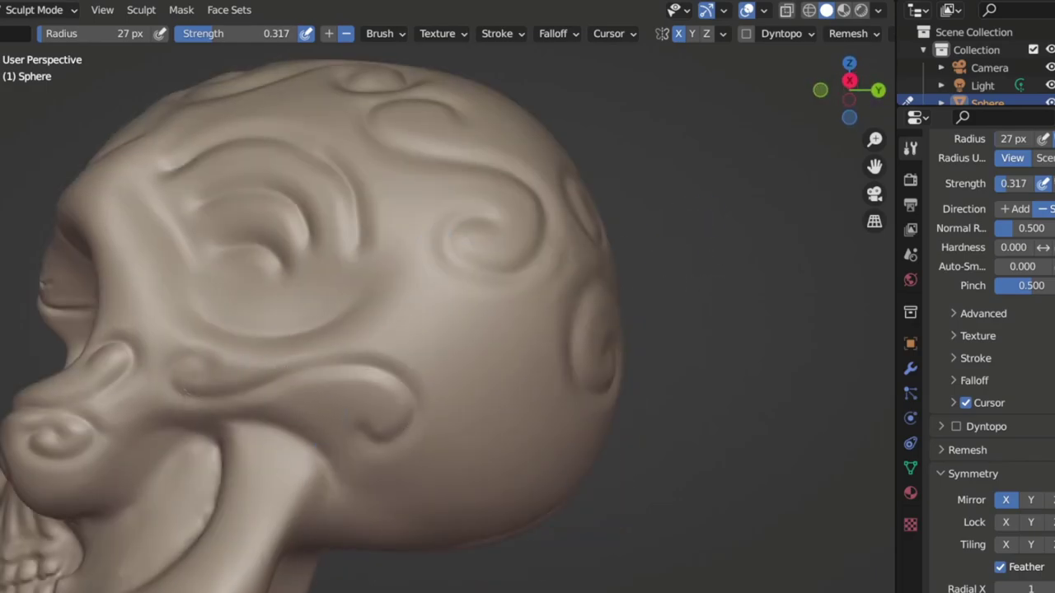
pyautogui.scroll(-5, 293, 367)
pyautogui.moveTo(293, 367)
pyautogui.mouseDown(button='middle')
pyautogui.moveTo(541, 288)
pyautogui.moveTo(513, 264)
pyautogui.moveTo(345, 274)
pyautogui.mouseUp(button='middle')
pyautogui.scroll(5, 455, 266)
pyautogui.scroll(3, 344, 273)
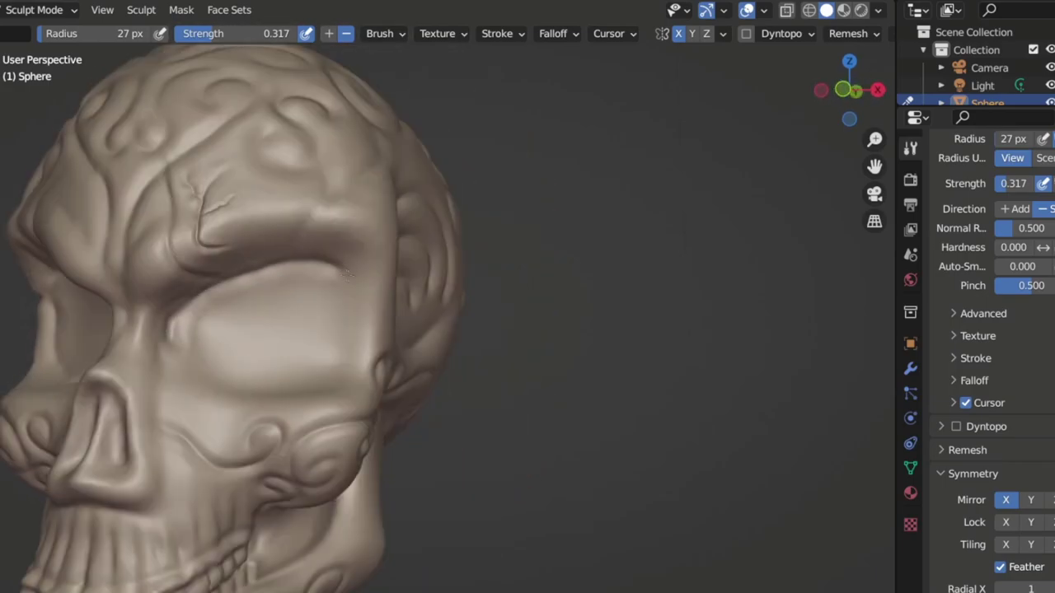
pyautogui.moveTo(321, 326); pyautogui.dragTo(348, 340, button='middle')
pyautogui.scroll(-3, 363, 247)
pyautogui.moveTo(396, 239); pyautogui.dragTo(348, 228, button='middle')
pyautogui.scroll(-3, 347, 228)
# Orbit through three-quarter and back views to review the skull from all sides
pyautogui.scroll(2, 445, 268)
pyautogui.moveTo(445, 268)
pyautogui.mouseDown(button='middle')
pyautogui.moveTo(511, 214)
pyautogui.moveTo(519, 248)
pyautogui.moveTo(502, 307)
pyautogui.moveTo(361, 269)
pyautogui.moveTo(418, 289)
pyautogui.mouseUp(button='middle')
pyautogui.scroll(3, 462, 297)
pyautogui.moveTo(357, 190); pyautogui.dragTo(328, 352, button='middle')
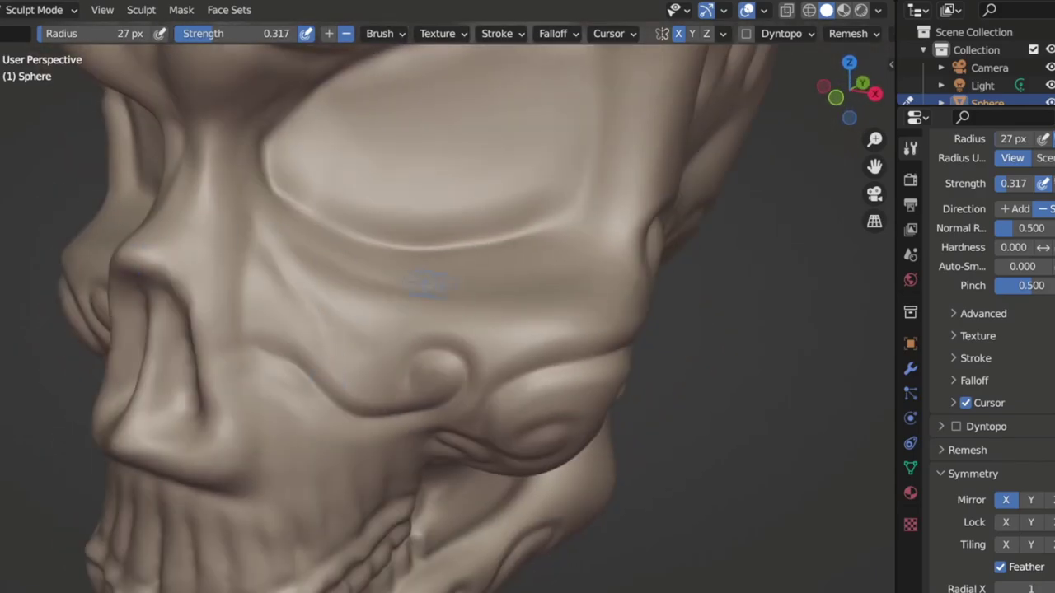
pyautogui.scroll(-5, 566, 289)
pyautogui.moveTo(566, 289)
pyautogui.mouseDown(button='middle')
pyautogui.moveTo(527, 289)
pyautogui.moveTo(594, 288)
pyautogui.moveTo(565, 289)
pyautogui.mouseUp(button='middle')
pyautogui.moveTo(601, 220)
pyautogui.mouseDown(button='middle')
pyautogui.moveTo(577, 247)
pyautogui.moveTo(626, 181)
pyautogui.moveTo(688, 275)
pyautogui.moveTo(611, 214)
pyautogui.moveTo(631, 207)
pyautogui.moveTo(593, 216)
pyautogui.mouseUp(button='middle')
pyautogui.scroll(-3, 594, 216)
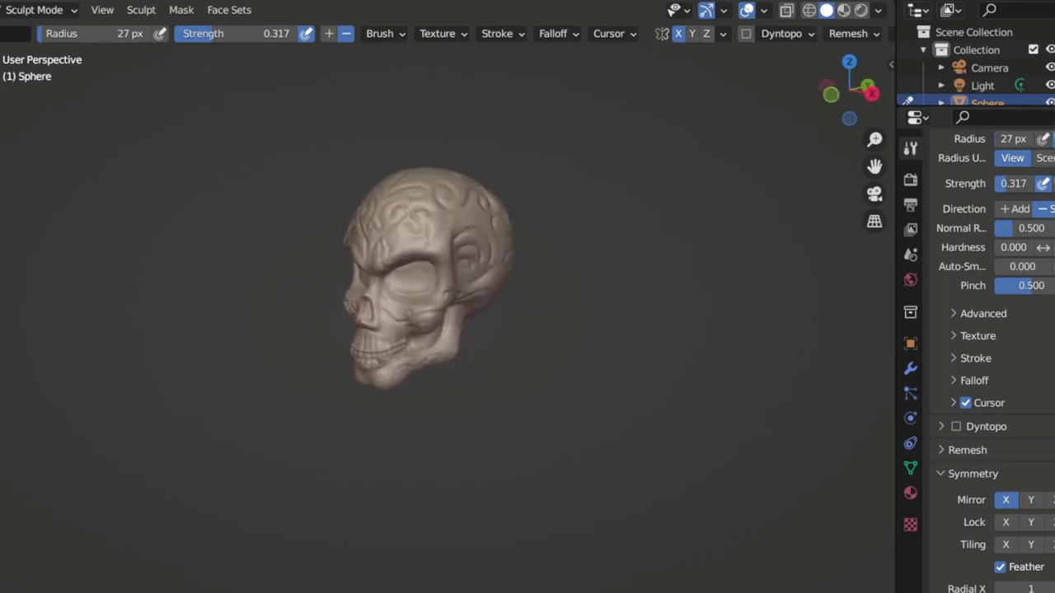
pyautogui.moveTo(517, 255); pyautogui.dragTo(465, 344, button='middle')
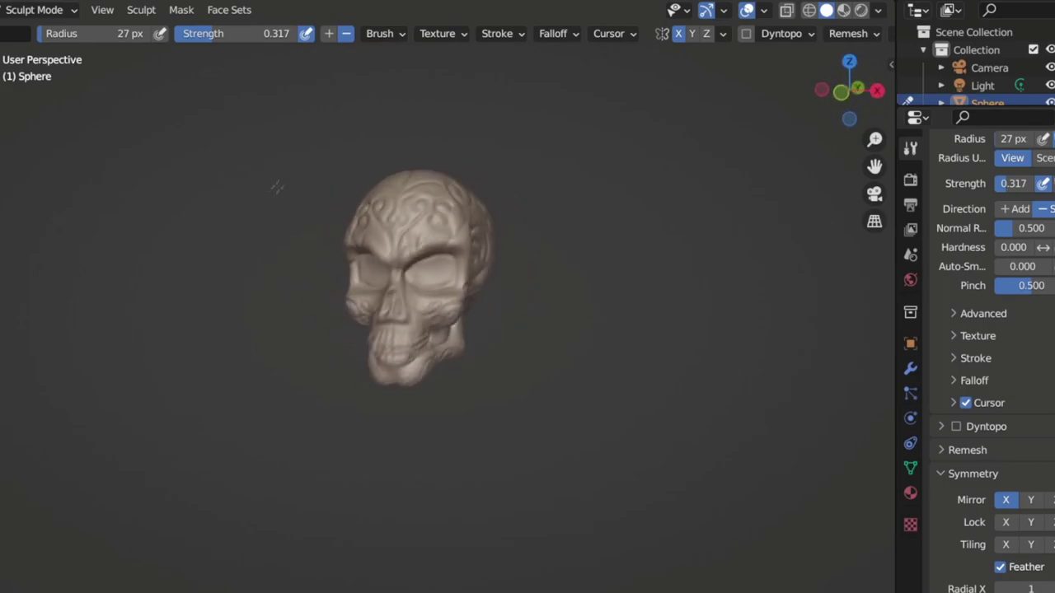
pyautogui.scroll(6, 299, 169)
pyautogui.scroll(3, 329, 198)
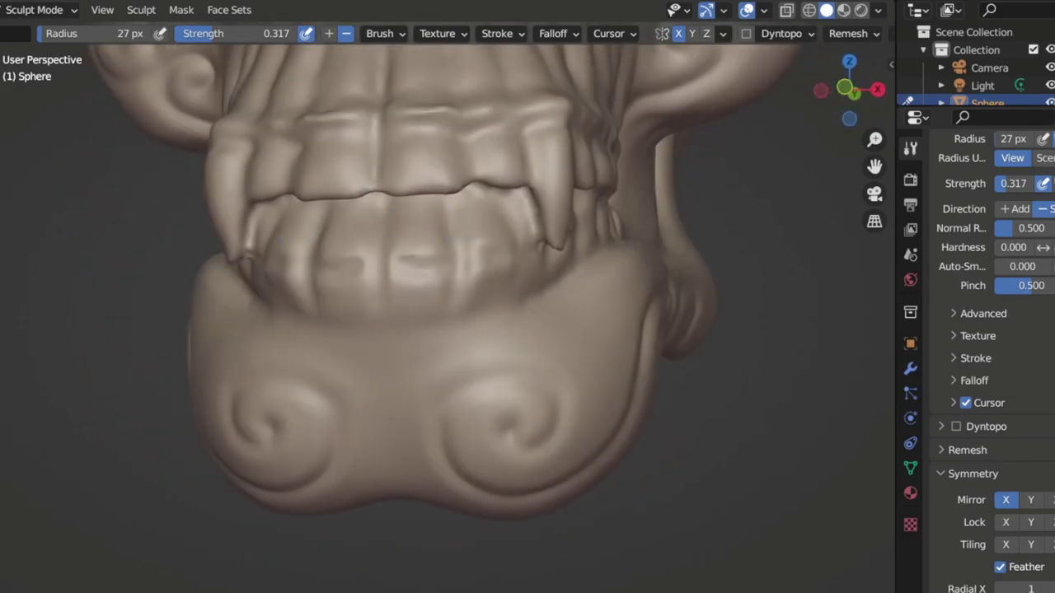
# Build up material along the lower gum line with the Clay Strips brush
pyautogui.press('i')
pyautogui.moveTo(462, 222); pyautogui.dragTo(256, 247, button='middle')
pyautogui.moveTo(327, 235)
pyautogui.mouseDown(button='middle')
pyautogui.moveTo(336, 248)
pyautogui.moveTo(352, 244)
pyautogui.moveTo(363, 265)
pyautogui.mouseUp(button='middle')
pyautogui.moveTo(383, 306)
pyautogui.mouseDown(button='middle')
pyautogui.moveTo(255, 292)
pyautogui.moveTo(223, 334)
pyautogui.mouseUp(button='middle')
pyautogui.moveTo(237, 248); pyautogui.dragTo(259, 260, button='middle')
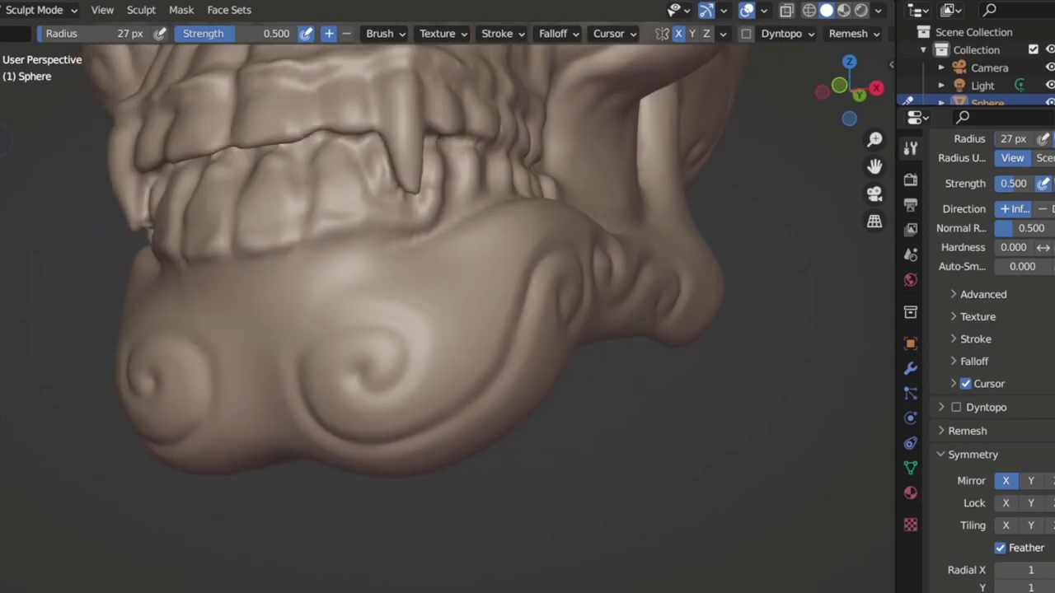
pyautogui.press('c')
pyautogui.moveTo(404, 254)
pyautogui.mouseDown()
pyautogui.moveTo(321, 243)
pyautogui.moveTo(250, 255)
pyautogui.mouseUp()
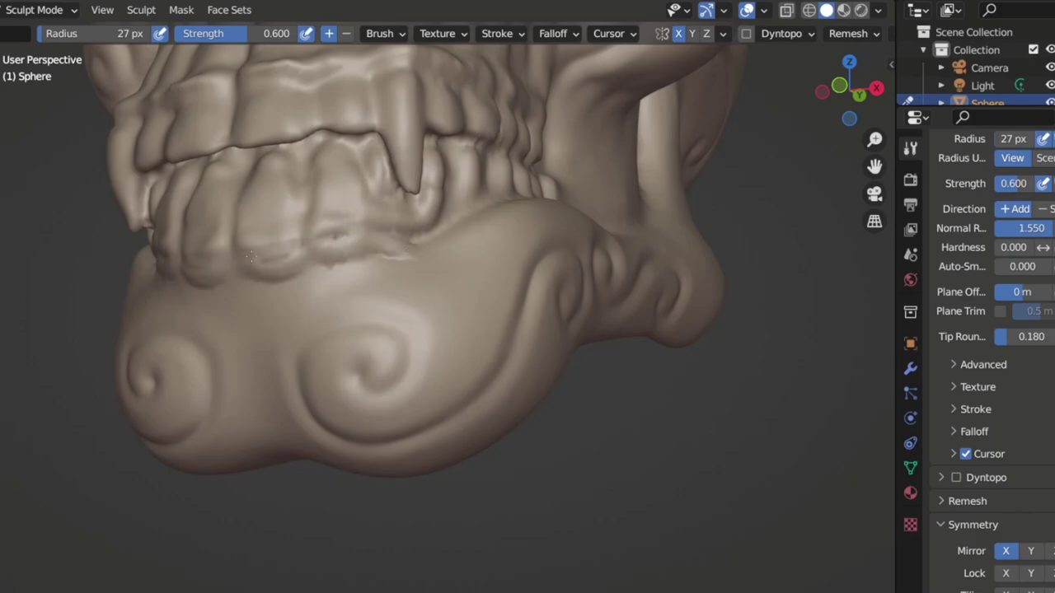
# Crease a line along the gum with the Crease brush, viewing the jaw from below
pyautogui.moveTo(347, 297); pyautogui.dragTo(366, 317, button='middle')
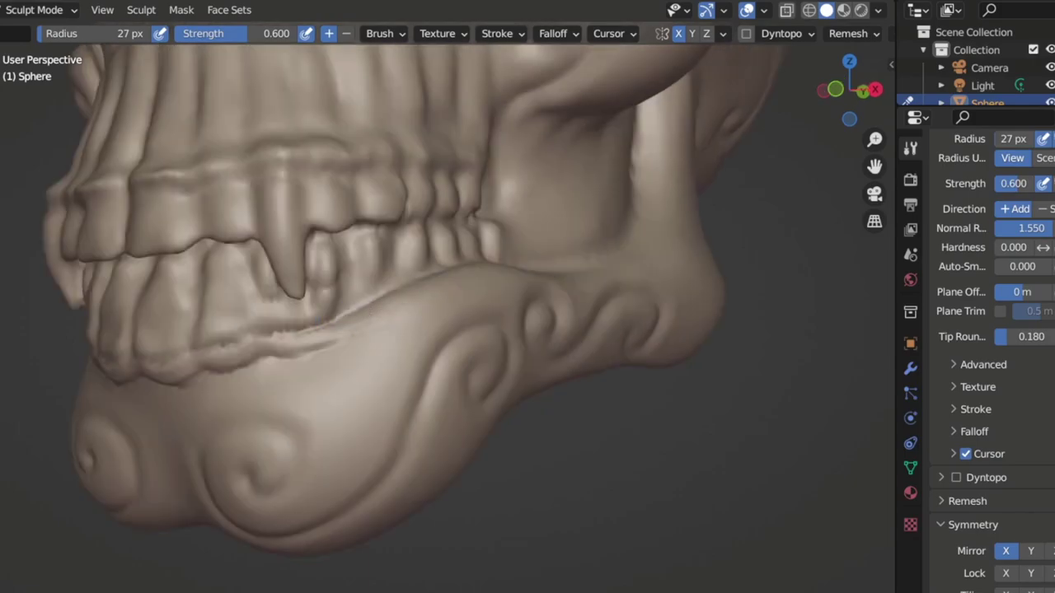
pyautogui.moveTo(288, 358); pyautogui.dragTo(248, 363, button='middle')
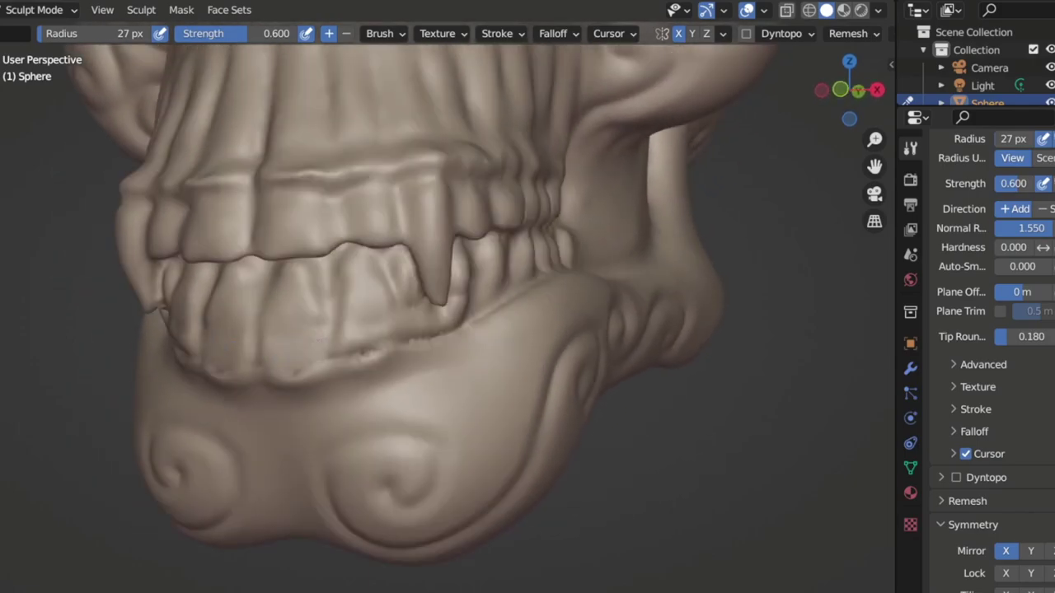
pyautogui.hotkey('shift', 'c')
pyautogui.moveTo(272, 351); pyautogui.dragTo(362, 334)
pyautogui.press('KP_1')
pyautogui.moveTo(330, 333); pyautogui.dragTo(240, 332, button='middle')
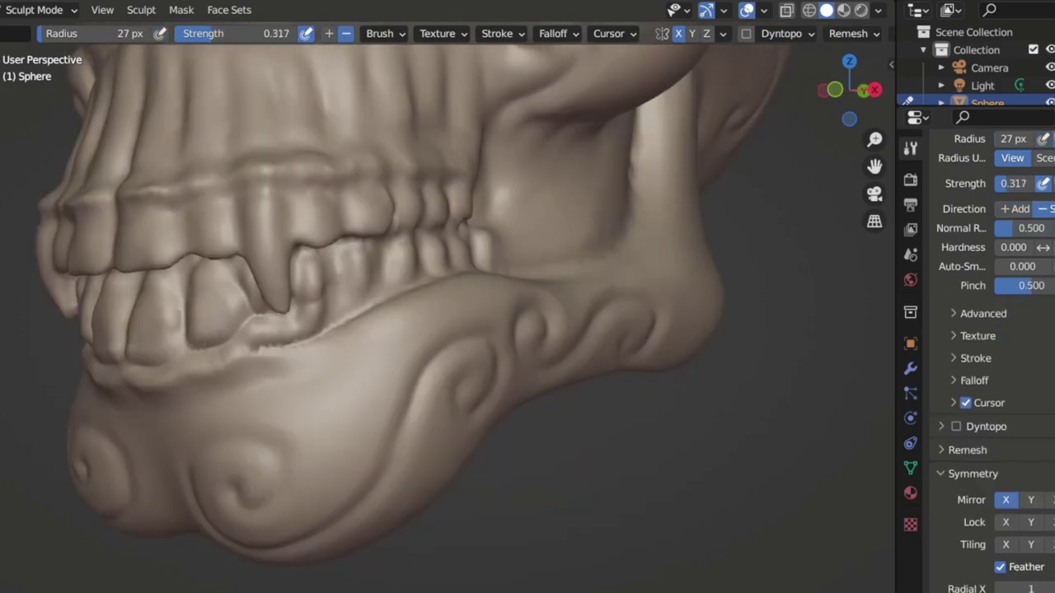
pyautogui.moveTo(178, 351)
pyautogui.mouseDown(button='middle')
pyautogui.moveTo(239, 331)
pyautogui.moveTo(309, 363)
pyautogui.moveTo(145, 298)
pyautogui.moveTo(301, 259)
pyautogui.moveTo(181, 258)
pyautogui.mouseUp(button='middle')
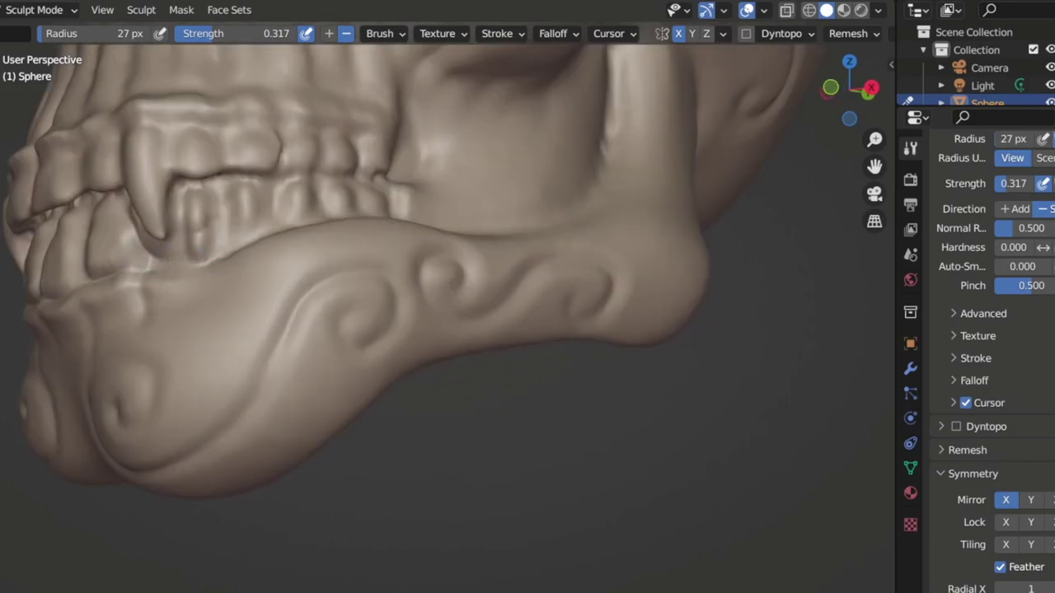
# Reshape the lower teeth beside the fang
pyautogui.moveTo(193, 213); pyautogui.dragTo(232, 216)
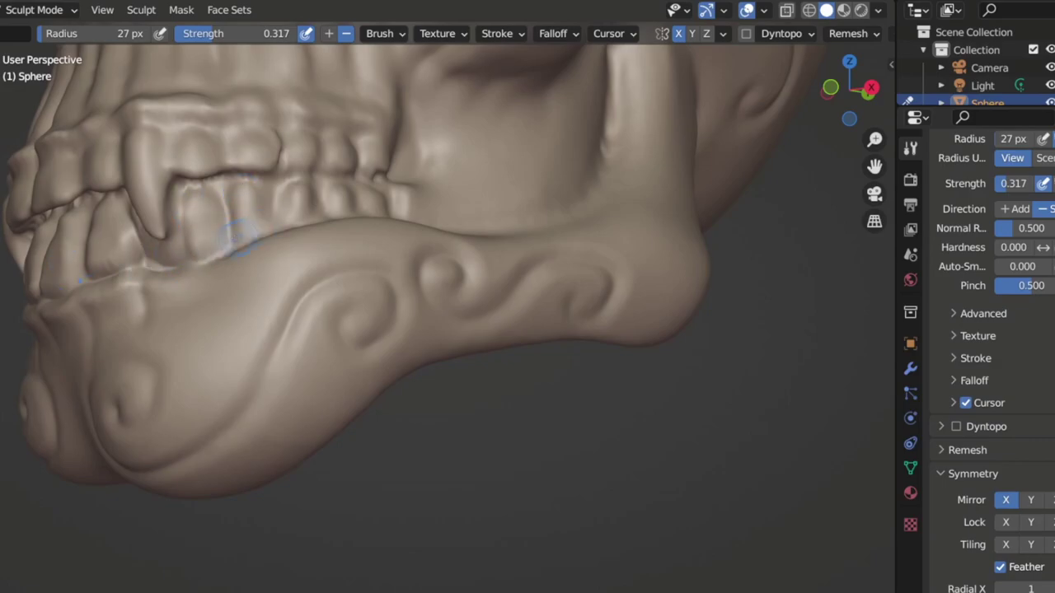
pyautogui.moveTo(238, 238); pyautogui.dragTo(346, 201, button='middle')
pyautogui.scroll(2, 227, 282)
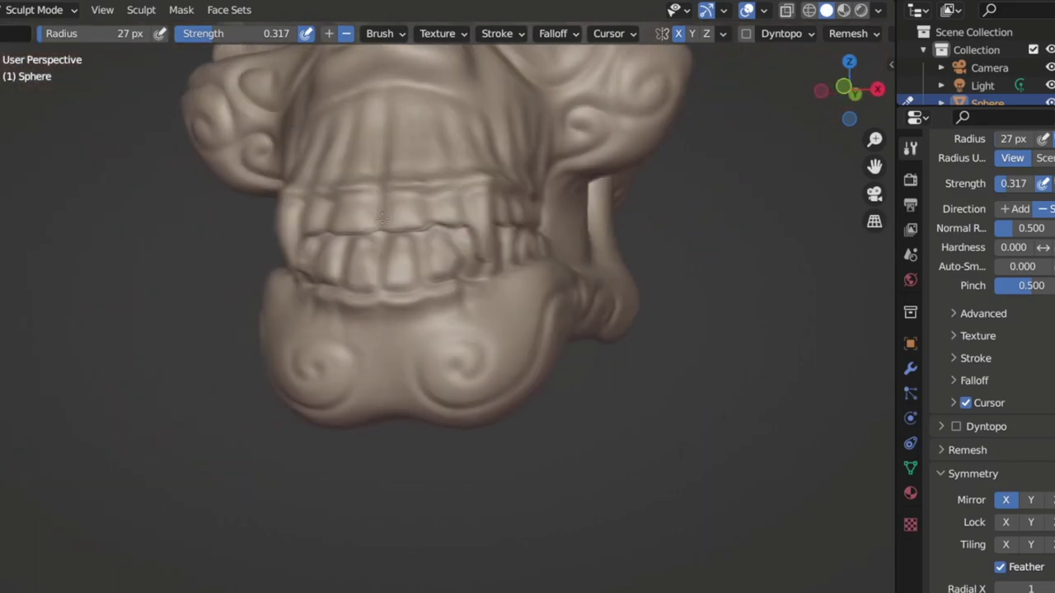
# Inflate the central front teeth on both sides with a 68 px Inflate brush
pyautogui.press('i')
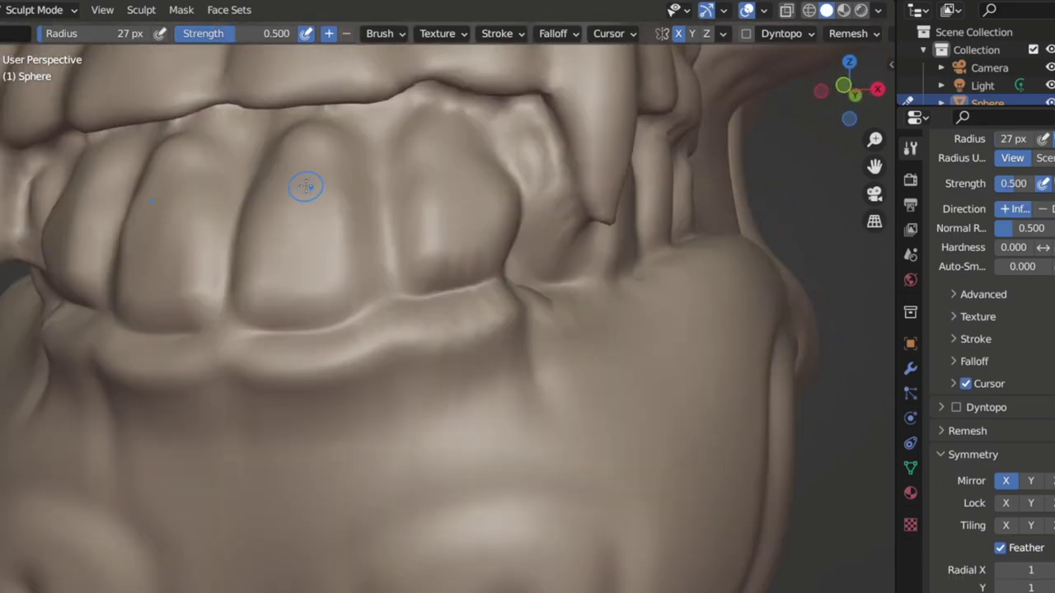
pyautogui.press('f')
pyautogui.moveTo(426, 150); pyautogui.dragTo(453, 264)
pyautogui.moveTo(494, 131); pyautogui.dragTo(453, 189)
pyautogui.moveTo(483, 148); pyautogui.dragTo(482, 231)
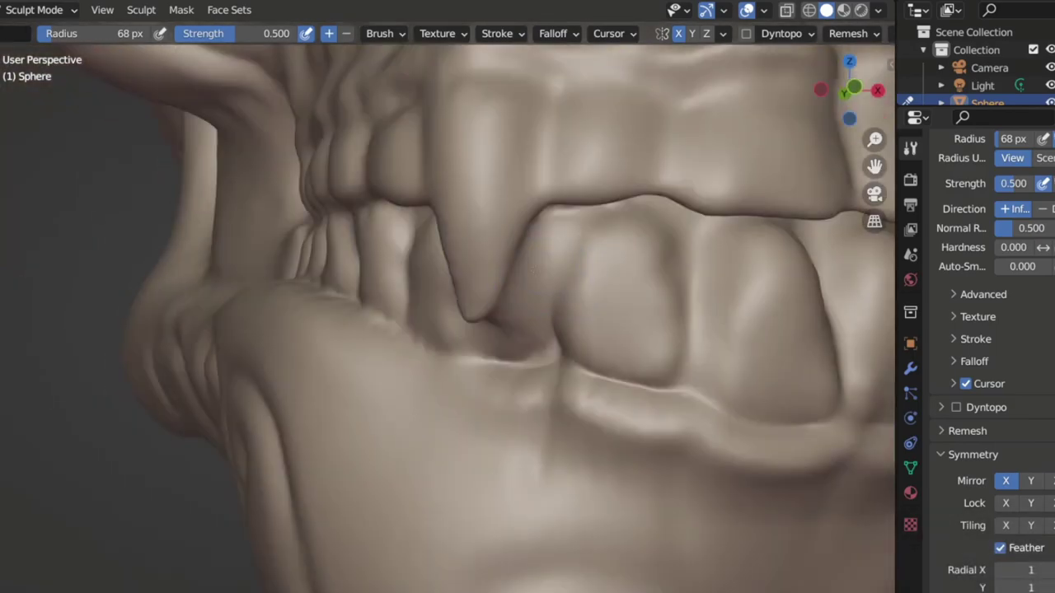
pyautogui.scroll(-5, 401, 263)
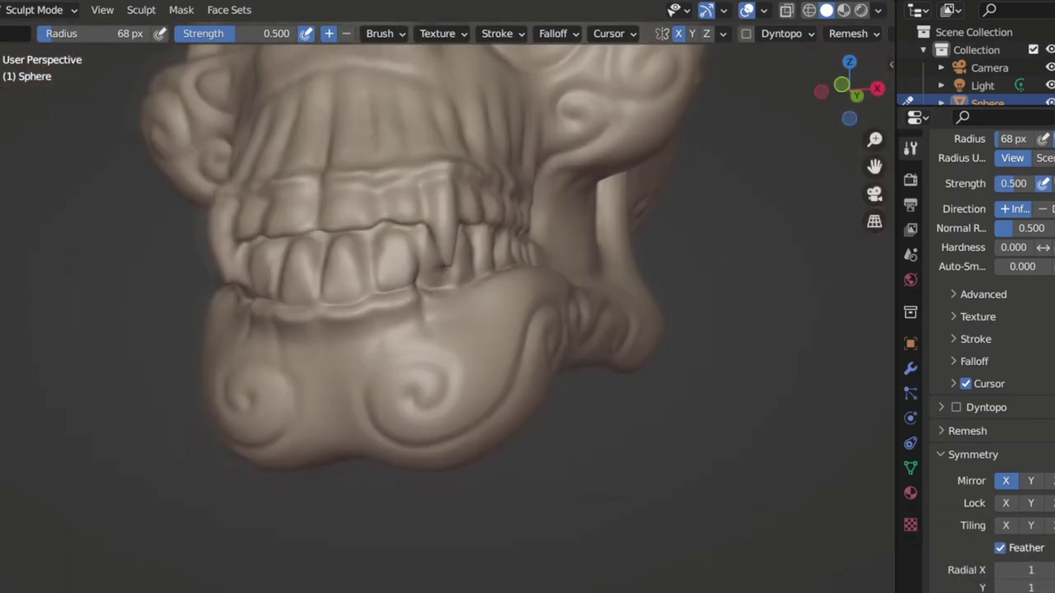
pyautogui.moveTo(401, 264); pyautogui.dragTo(401, 271, button='middle')
pyautogui.scroll(5, 400, 271)
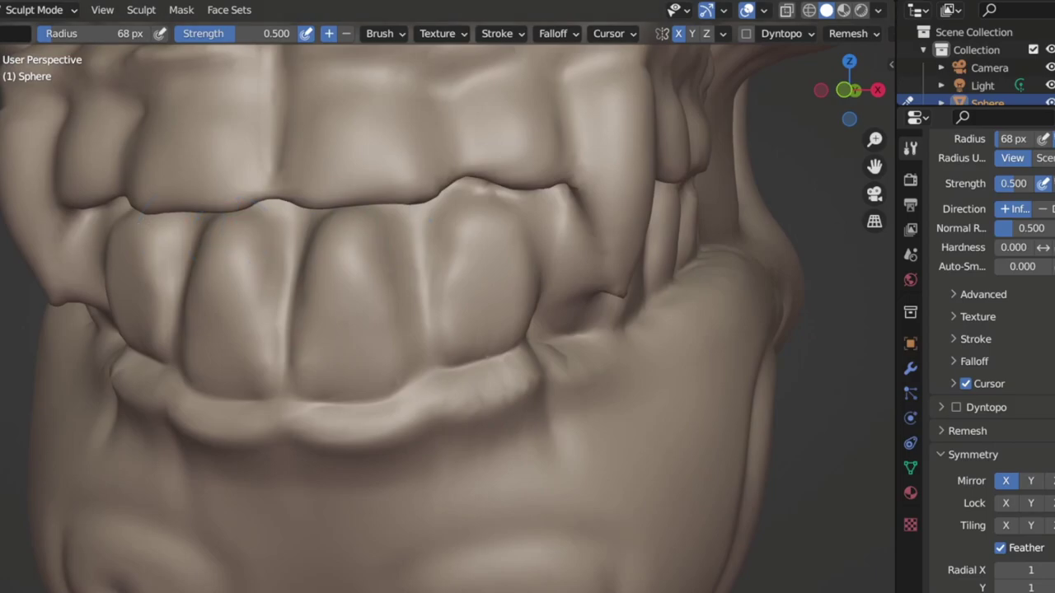
# Shrink the brush to 38 px and sharpen the gap between the front teeth
pyautogui.press('ctrl')
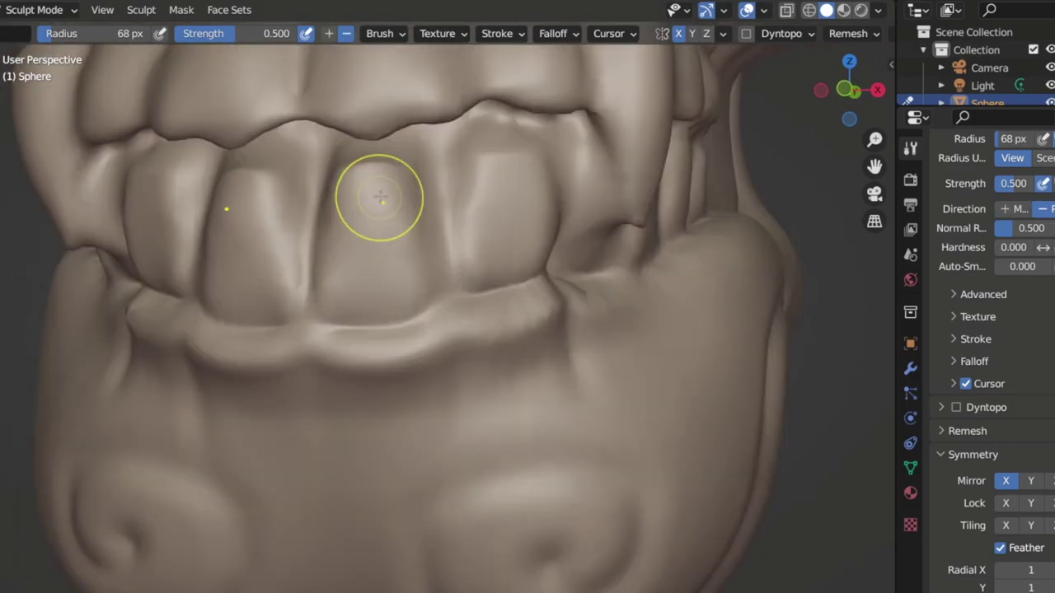
pyautogui.press('f')
pyautogui.click(369, 175)
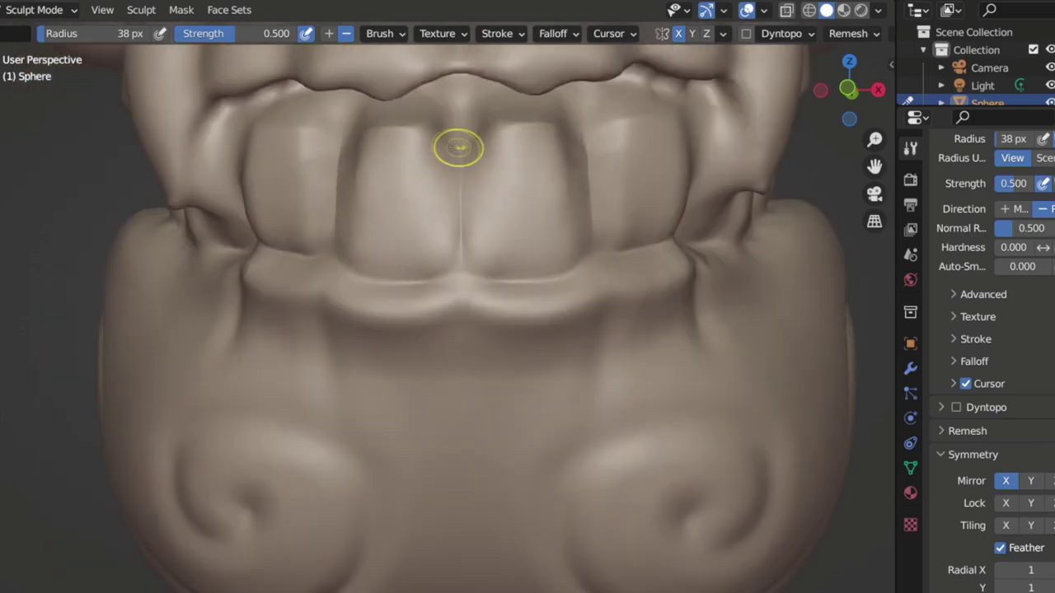
pyautogui.press('i')
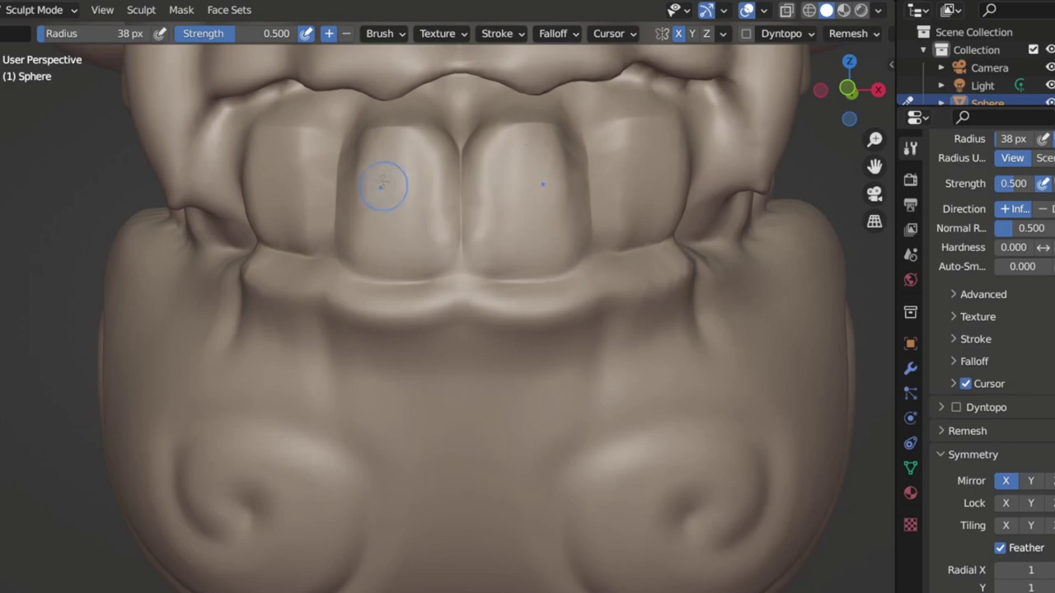
pyautogui.moveTo(424, 236); pyautogui.dragTo(443, 186, button='middle')
pyautogui.keyDown('ctrl'); pyautogui.moveTo(412, 239); pyautogui.dragTo(437, 222); pyautogui.keyUp('ctrl')
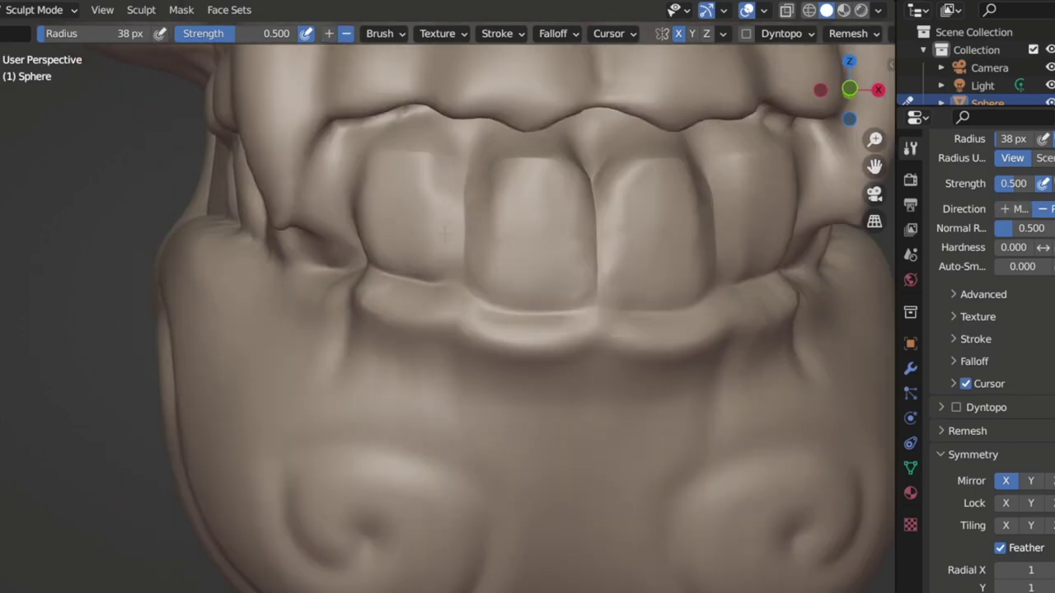
# Orbit around the front teeth and jaw to review them from several angles
pyautogui.moveTo(412, 153)
pyautogui.mouseDown(button='middle')
pyautogui.moveTo(266, 172)
pyautogui.moveTo(411, 176)
pyautogui.moveTo(354, 165)
pyautogui.mouseUp(button='middle')
pyautogui.moveTo(218, 114); pyautogui.dragTo(109, 189, button='middle')
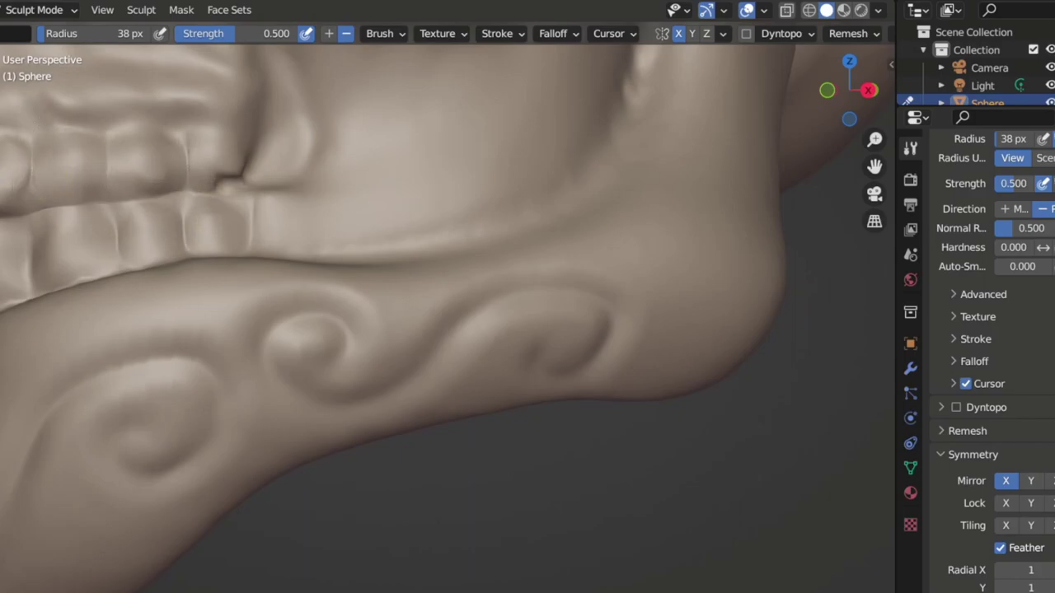
pyautogui.moveTo(154, 124)
pyautogui.mouseDown(button='middle')
pyautogui.moveTo(275, 188)
pyautogui.moveTo(274, 247)
pyautogui.moveTo(324, 230)
pyautogui.mouseUp(button='middle')
pyautogui.moveTo(382, 259)
pyautogui.mouseDown(button='middle')
pyautogui.moveTo(330, 232)
pyautogui.moveTo(305, 314)
pyautogui.mouseUp(button='middle')
pyautogui.moveTo(560, 232); pyautogui.dragTo(344, 210, button='middle')
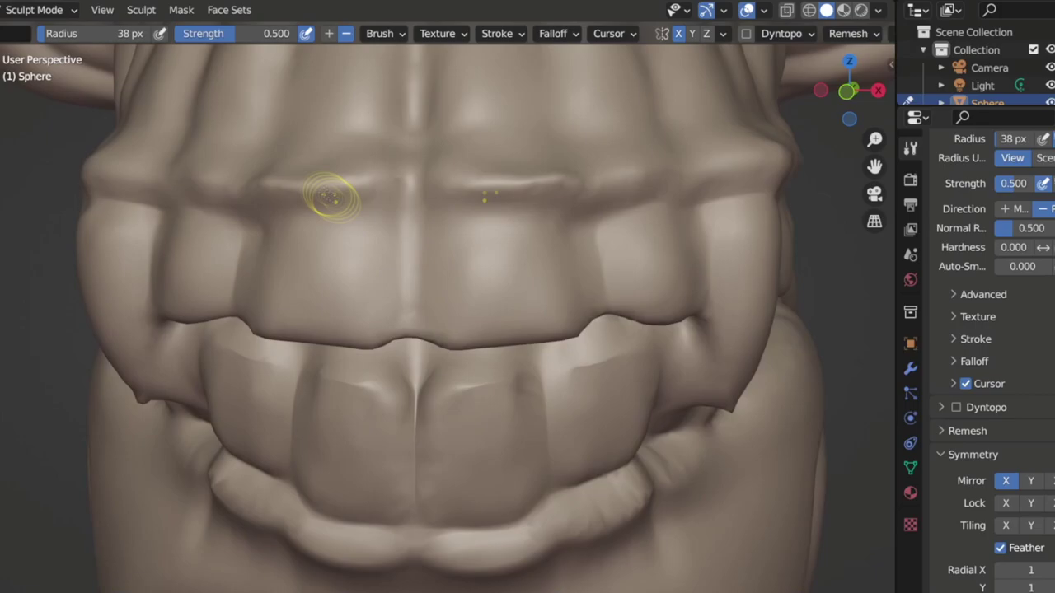
pyautogui.moveTo(416, 247); pyautogui.dragTo(481, 282, button='middle')
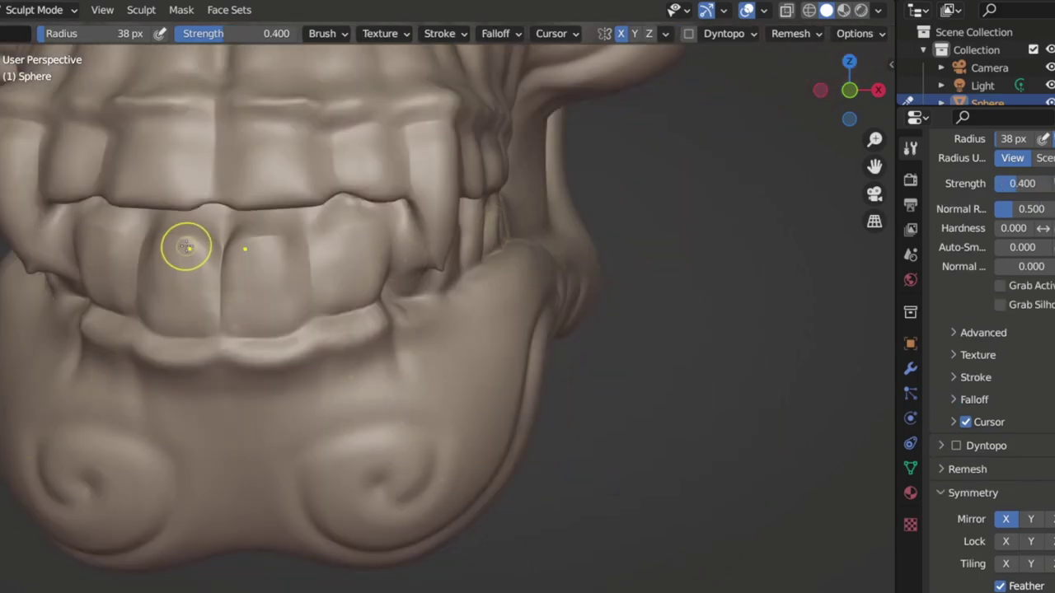
# Pull the lower front teeth into an even row with a 57 px Grab brush
pyautogui.press('f')
pyautogui.click(214, 247)
pyautogui.moveTo(264, 235); pyautogui.dragTo(272, 219)
pyautogui.moveTo(334, 222)
pyautogui.mouseDown(button='middle')
pyautogui.moveTo(206, 247)
pyautogui.moveTo(424, 184)
pyautogui.mouseUp(button='middle')
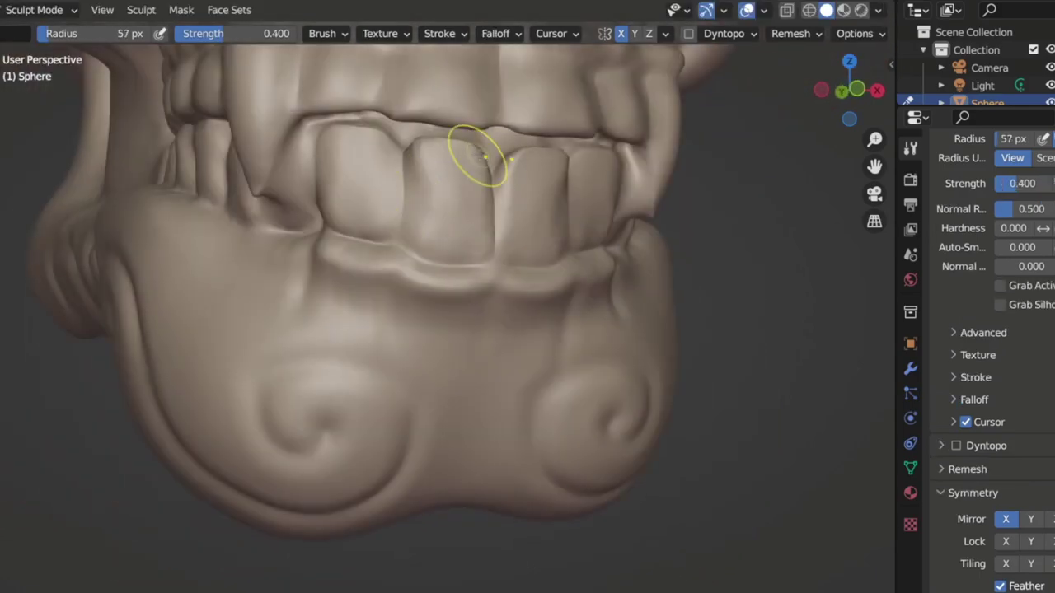
pyautogui.moveTo(486, 157); pyautogui.dragTo(540, 169, button='middle')
pyautogui.scroll(-5, 539, 169)
pyautogui.scroll(-3, 495, 190)
pyautogui.moveTo(462, 206)
pyautogui.mouseDown(button='middle')
pyautogui.moveTo(380, 235)
pyautogui.moveTo(404, 215)
pyautogui.mouseUp(button='middle')
pyautogui.scroll(8, 377, 236)
pyautogui.scroll(-3, 386, 225)
pyautogui.scroll(3, 404, 214)
# Switch to the Draw brush and orbit to inspect the skull's side and underside
pyautogui.press('x')
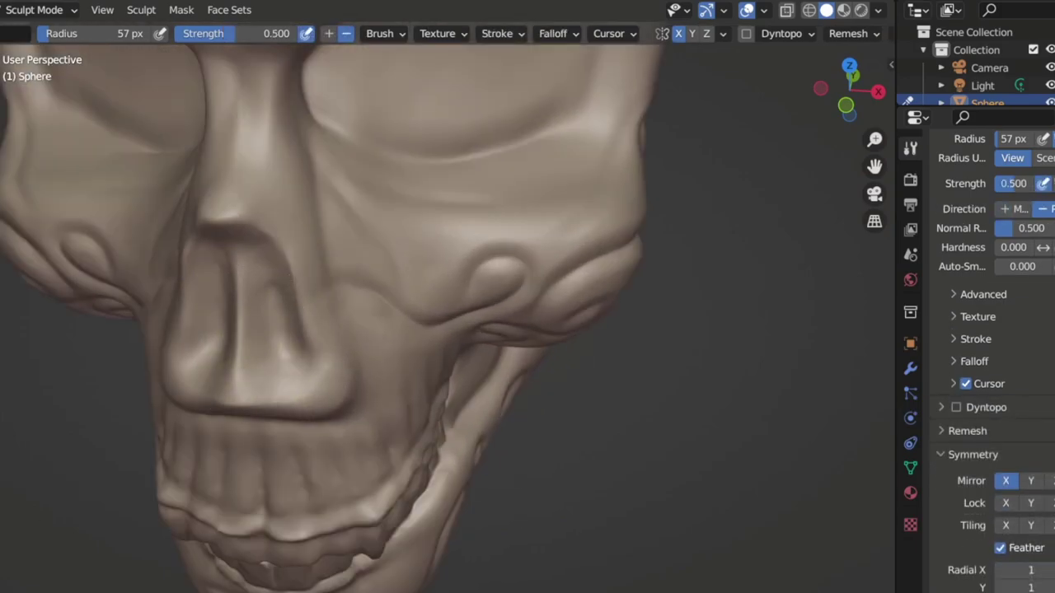
pyautogui.moveTo(243, 218)
pyautogui.mouseDown(button='middle')
pyautogui.moveTo(247, 256)
pyautogui.moveTo(330, 247)
pyautogui.moveTo(340, 186)
pyautogui.mouseUp(button='middle')
pyautogui.scroll(2, 330, 247)
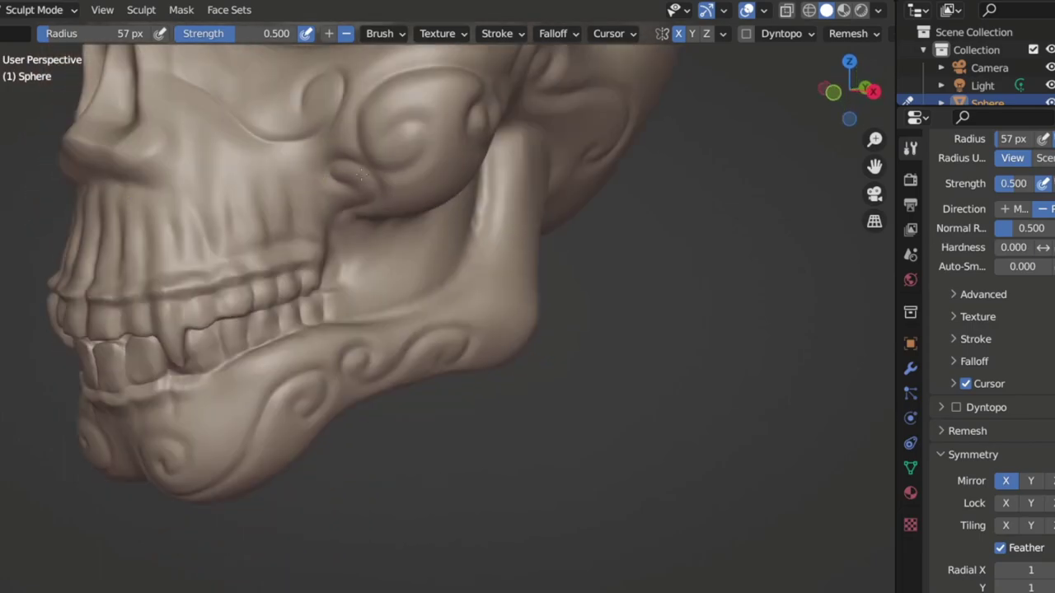
pyautogui.moveTo(339, 187)
pyautogui.mouseDown(button='middle')
pyautogui.moveTo(370, 123)
pyautogui.moveTo(437, 165)
pyautogui.moveTo(383, 221)
pyautogui.mouseUp(button='middle')
pyautogui.moveTo(377, 304)
pyautogui.mouseDown(button='middle')
pyautogui.moveTo(210, 245)
pyautogui.moveTo(288, 164)
pyautogui.moveTo(338, 186)
pyautogui.mouseUp(button='middle')
pyautogui.moveTo(259, 313)
pyautogui.mouseDown(button='middle')
pyautogui.moveTo(280, 333)
pyautogui.moveTo(255, 346)
pyautogui.mouseUp(button='middle')
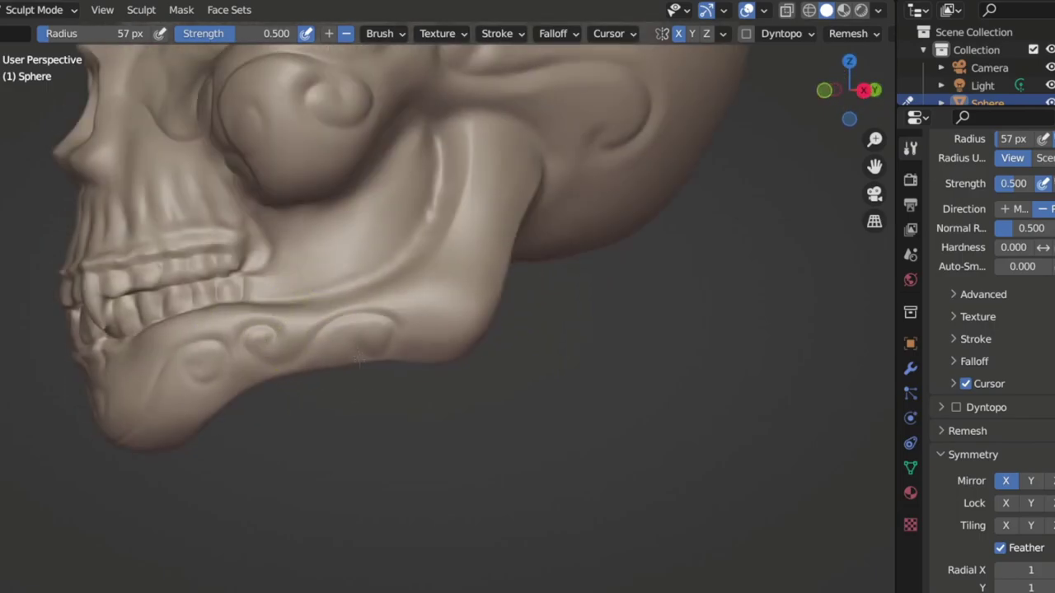
pyautogui.scroll(-6, 313, 334)
# Orbit around the eye socket, then toward the top and back of the skull
pyautogui.moveTo(313, 334); pyautogui.dragTo(409, 226, button='middle')
pyautogui.scroll(5, 400, 231)
pyautogui.moveTo(284, 291)
pyautogui.mouseDown(button='middle')
pyautogui.moveTo(354, 286)
pyautogui.moveTo(322, 301)
pyautogui.moveTo(428, 284)
pyautogui.moveTo(279, 310)
pyautogui.mouseUp(button='middle')
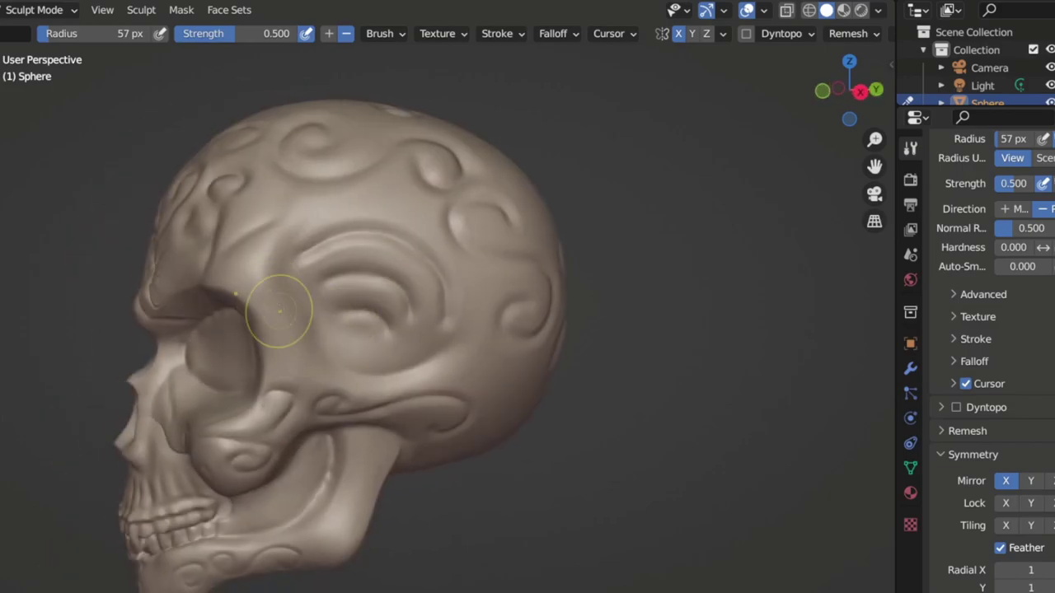
pyautogui.moveTo(377, 382)
pyautogui.mouseDown(button='middle')
pyautogui.moveTo(283, 282)
pyautogui.moveTo(324, 375)
pyautogui.mouseUp(button='middle')
pyautogui.scroll(-5, 324, 375)
pyautogui.moveTo(424, 235)
pyautogui.mouseDown(button='middle')
pyautogui.moveTo(495, 263)
pyautogui.moveTo(410, 245)
pyautogui.moveTo(375, 257)
pyautogui.mouseUp(button='middle')
pyautogui.scroll(5, 495, 263)
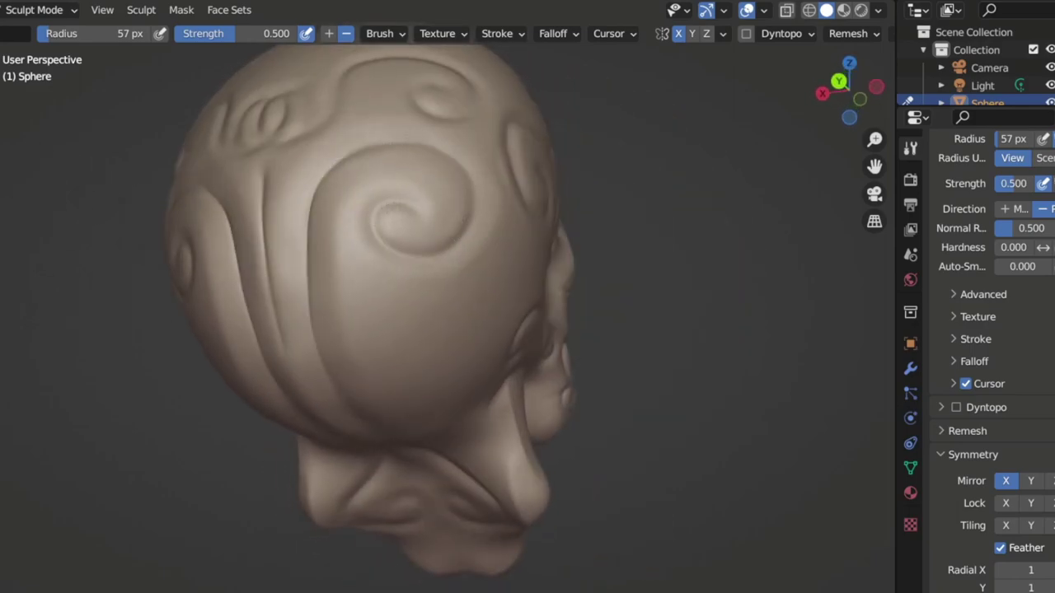
# Draw a diagonal Clay Strips ridge across the back of the cranium
pyautogui.moveTo(487, 226); pyautogui.dragTo(426, 223, button='middle')
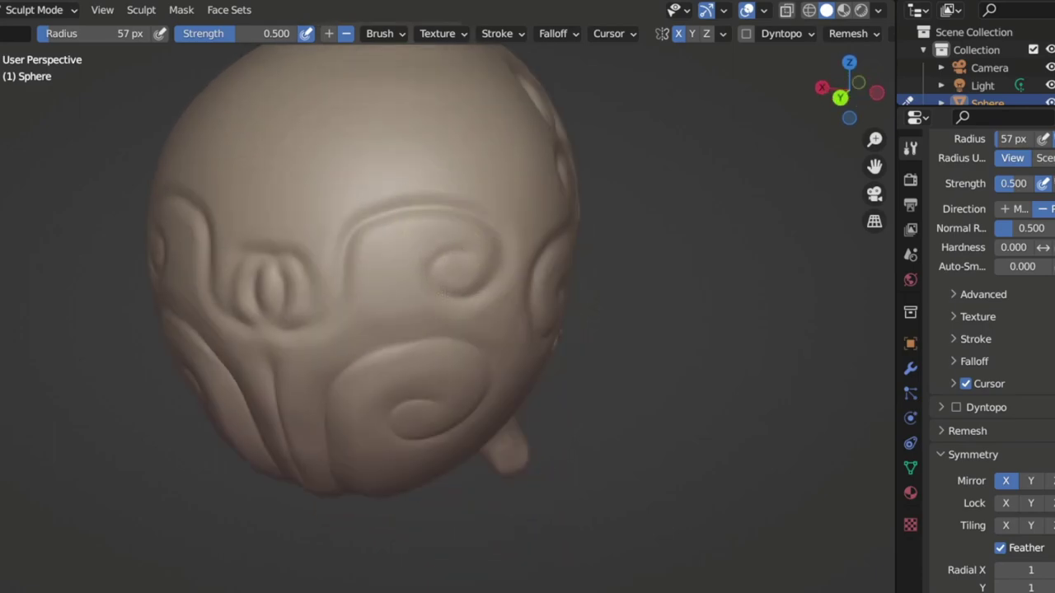
pyautogui.moveTo(302, 261)
pyautogui.mouseDown(button='middle')
pyautogui.moveTo(387, 229)
pyautogui.moveTo(263, 238)
pyautogui.moveTo(537, 266)
pyautogui.moveTo(377, 223)
pyautogui.moveTo(365, 448)
pyautogui.moveTo(638, 190)
pyautogui.moveTo(687, 207)
pyautogui.moveTo(707, 106)
pyautogui.moveTo(477, 262)
pyautogui.moveTo(433, 247)
pyautogui.moveTo(494, 206)
pyautogui.moveTo(588, 193)
pyautogui.moveTo(306, 223)
pyautogui.moveTo(441, 276)
pyautogui.moveTo(344, 177)
pyautogui.moveTo(462, 190)
pyautogui.moveTo(362, 193)
pyautogui.moveTo(352, 321)
pyautogui.moveTo(508, 305)
pyautogui.mouseUp(button='middle')
pyautogui.scroll(-3, 379, 264)
pyautogui.press('c')
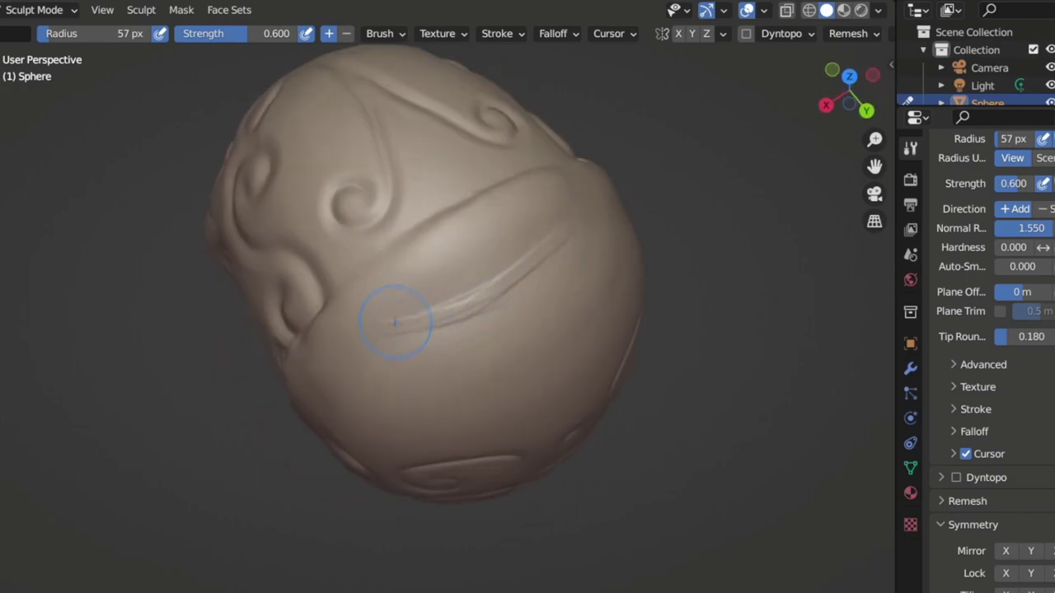
pyautogui.moveTo(495, 313); pyautogui.dragTo(577, 218)
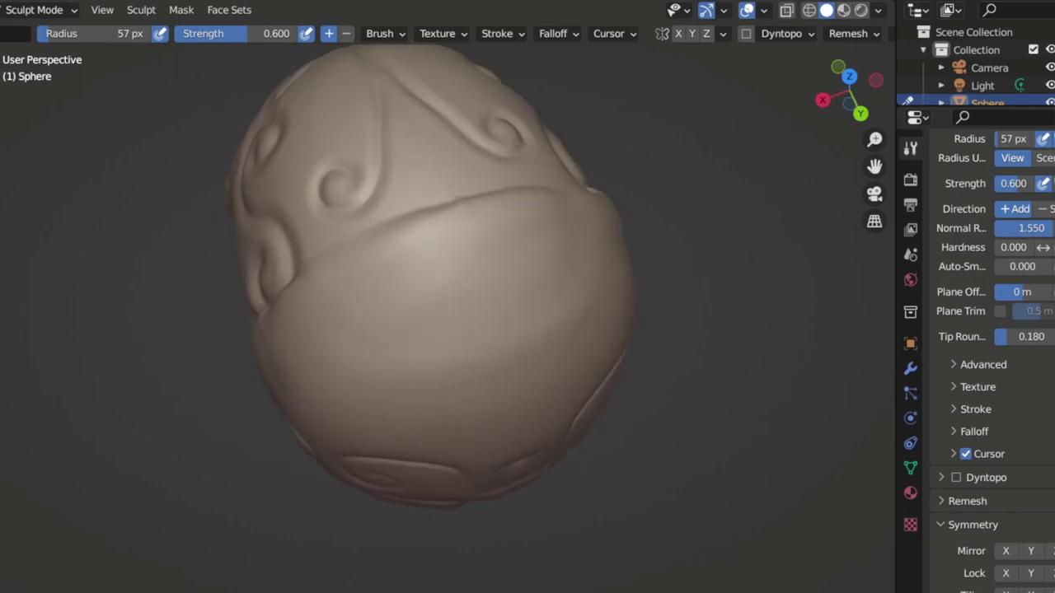
pyautogui.moveTo(462, 303); pyautogui.dragTo(437, 239, button='middle')
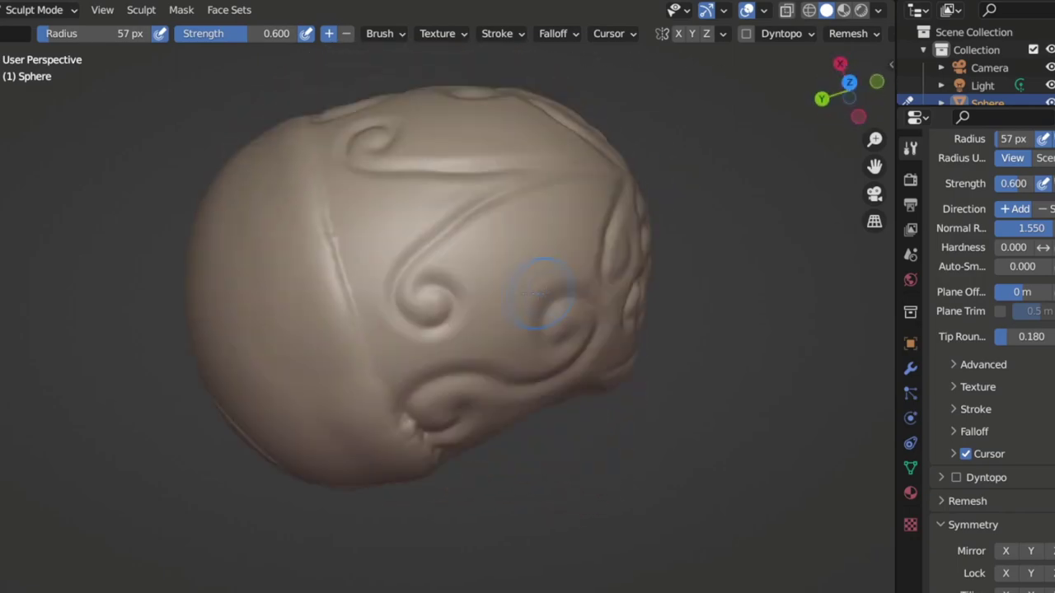
pyautogui.moveTo(462, 330)
pyautogui.mouseDown(button='middle')
pyautogui.moveTo(564, 360)
pyautogui.moveTo(524, 372)
pyautogui.moveTo(530, 311)
pyautogui.moveTo(534, 379)
pyautogui.moveTo(524, 347)
pyautogui.moveTo(532, 314)
pyautogui.moveTo(473, 206)
pyautogui.moveTo(476, 171)
pyautogui.mouseUp(button='middle')
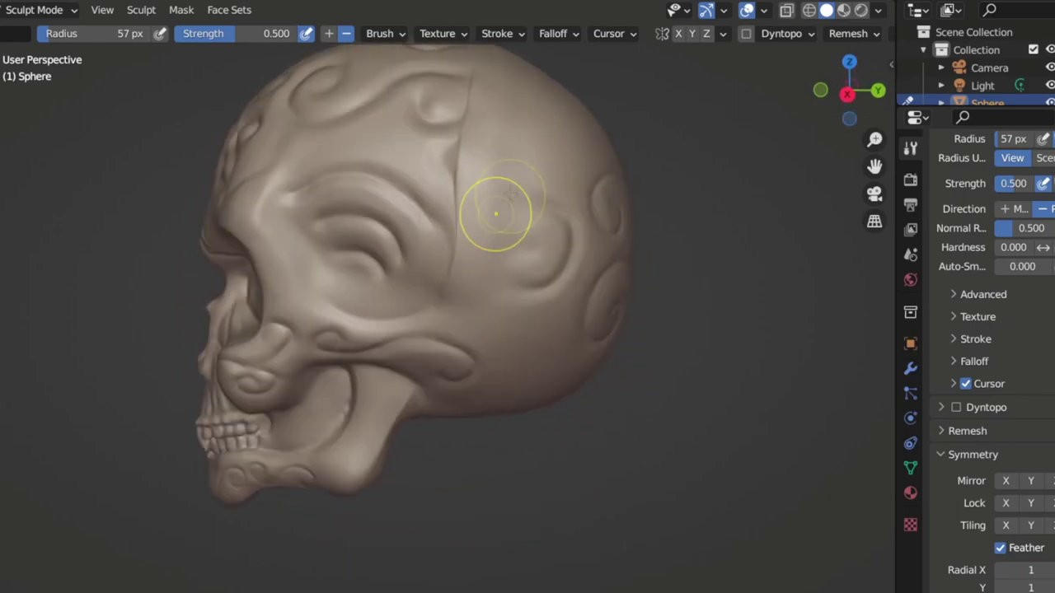
pyautogui.moveTo(468, 239); pyautogui.dragTo(441, 260, button='middle')
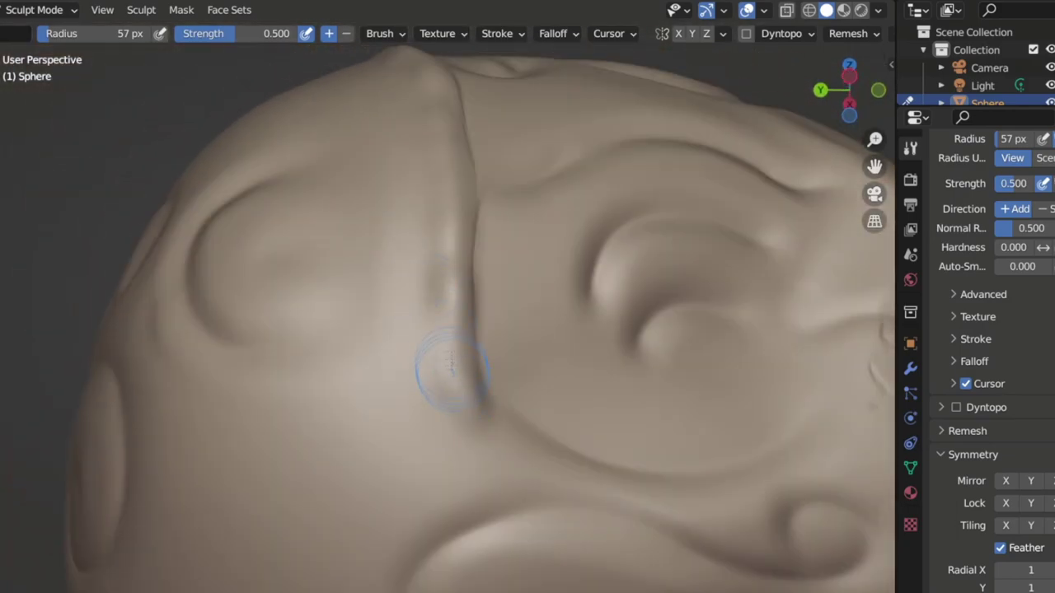
pyautogui.moveTo(451, 371)
pyautogui.mouseDown(button='middle')
pyautogui.moveTo(486, 379)
pyautogui.moveTo(485, 253)
pyautogui.moveTo(449, 213)
pyautogui.moveTo(438, 233)
pyautogui.moveTo(404, 243)
pyautogui.moveTo(212, 239)
pyautogui.moveTo(231, 247)
pyautogui.moveTo(248, 281)
pyautogui.moveTo(252, 349)
pyautogui.moveTo(246, 320)
pyautogui.mouseUp(button='middle')
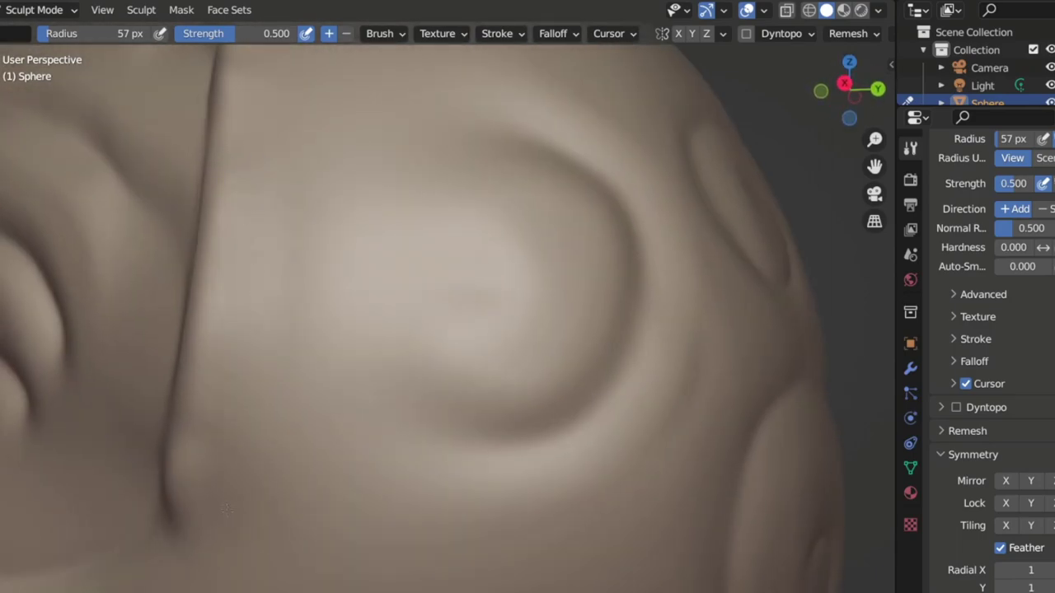
pyautogui.scroll(-5, 364, 177)
pyautogui.moveTo(363, 176)
pyautogui.mouseDown(button='middle')
pyautogui.moveTo(333, 272)
pyautogui.moveTo(471, 146)
pyautogui.moveTo(516, 366)
pyautogui.moveTo(418, 251)
pyautogui.moveTo(52, 263)
pyautogui.moveTo(650, 216)
pyautogui.moveTo(517, 417)
pyautogui.mouseUp(button='middle')
pyautogui.scroll(3, 333, 272)
pyautogui.scroll(3, 338, 268)
pyautogui.scroll(2, 340, 264)
pyautogui.scroll(-5, 516, 417)
pyautogui.moveTo(499, 352)
pyautogui.mouseDown(button='middle')
pyautogui.moveTo(528, 362)
pyautogui.moveTo(513, 363)
pyautogui.moveTo(455, 207)
pyautogui.mouseUp(button='middle')
pyautogui.scroll(5, 455, 206)
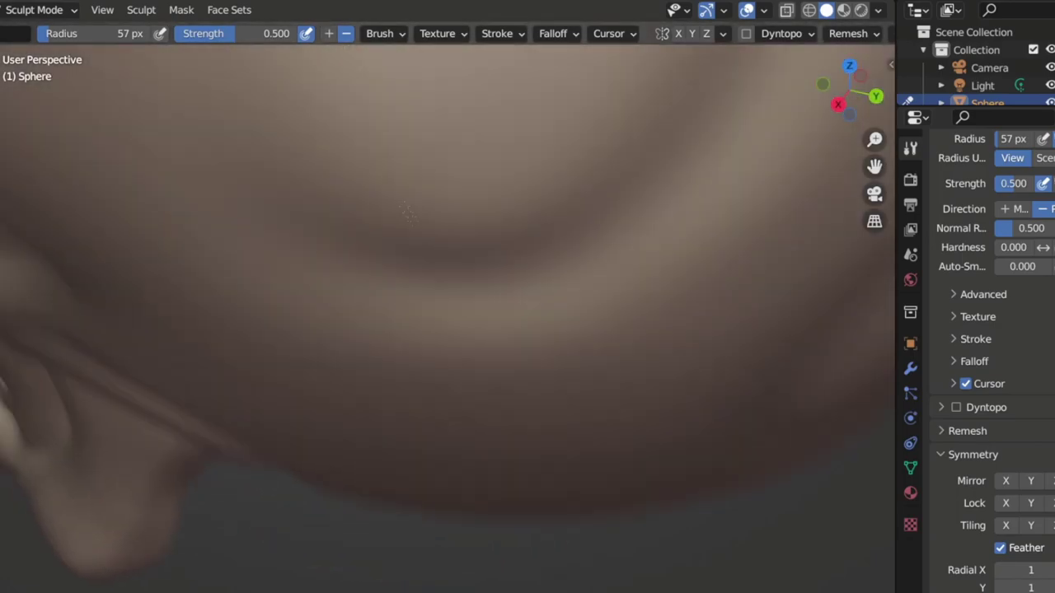
pyautogui.scroll(3, 247, 260)
pyautogui.scroll(-4, 248, 261)
pyautogui.moveTo(248, 261); pyautogui.dragTo(264, 225, button='middle')
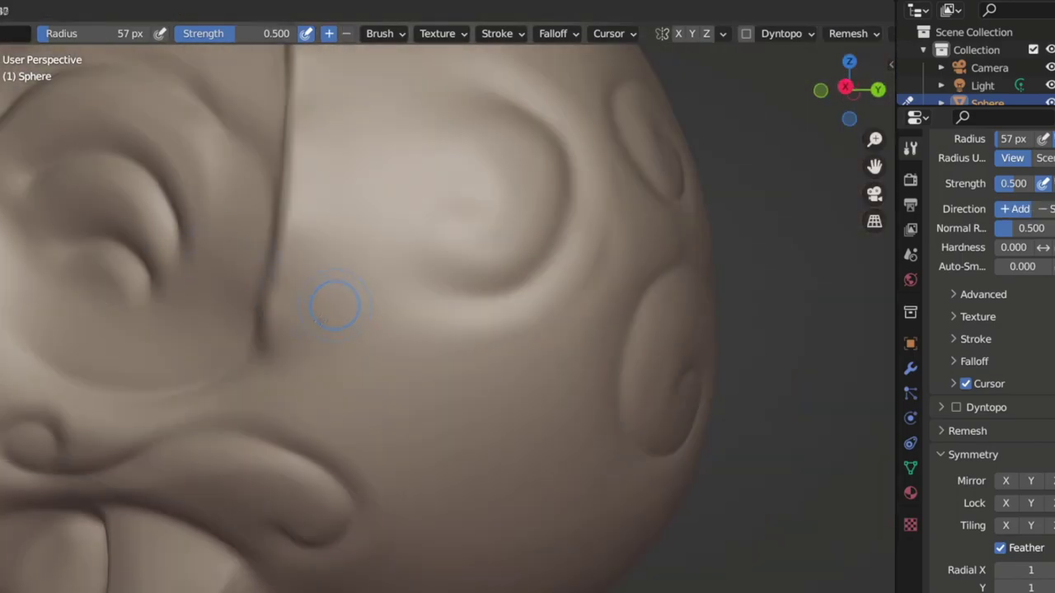
# Shrink the brush to 17 px and sculpt stitch marks down the seam
pyautogui.press('f')
pyautogui.moveTo(337, 302); pyautogui.dragTo(362, 280, button='middle')
pyautogui.moveTo(354, 290); pyautogui.dragTo(341, 338)
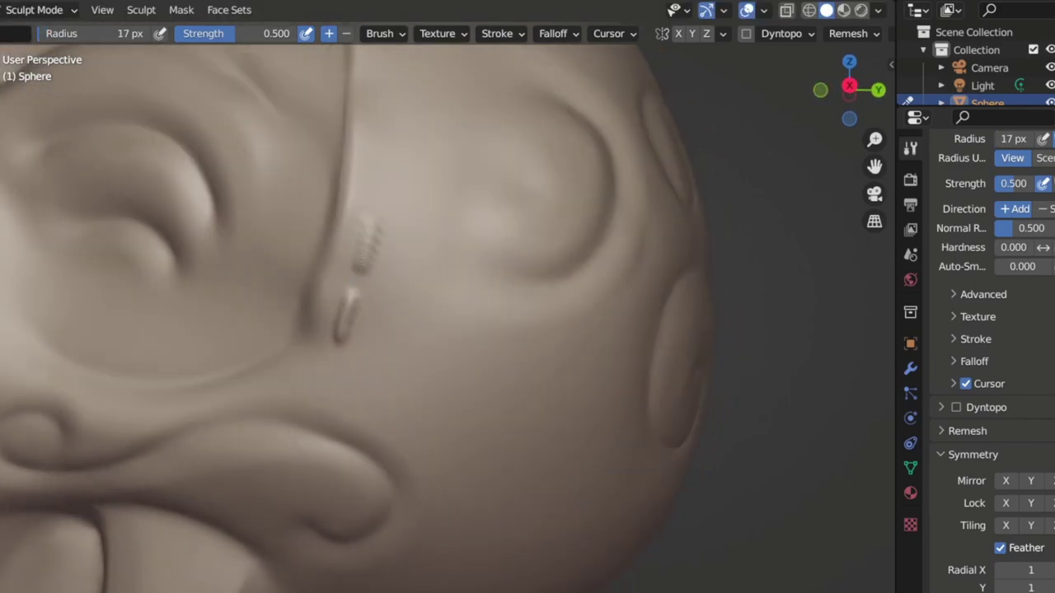
pyautogui.keyDown('shift'); pyautogui.moveTo(378, 179); pyautogui.dragTo(342, 286, button='middle'); pyautogui.keyUp('shift')
pyautogui.scroll(-3, 477, 216)
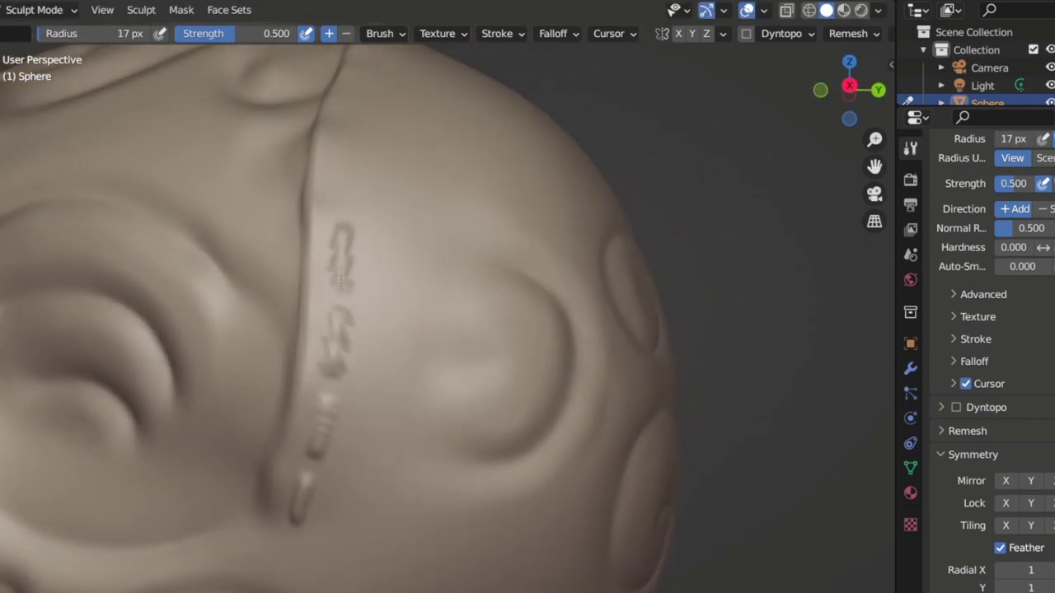
pyautogui.scroll(-4, 477, 216)
pyautogui.moveTo(477, 216); pyautogui.dragTo(419, 266, button='middle')
pyautogui.scroll(3, 420, 266)
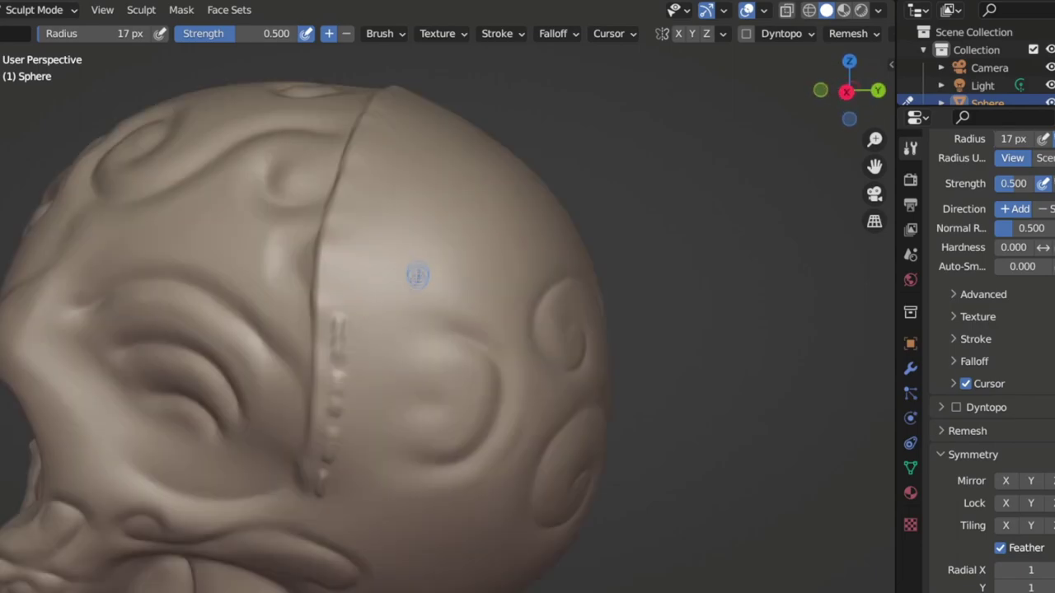
pyautogui.scroll(3, 365, 306)
pyautogui.scroll(3, 365, 306)
# Undo the faint stitch marks and settle the brush radius at 16 px
pyautogui.hotkey('ctrl', 'z')
pyautogui.hotkey('ctrl', 'z')
pyautogui.hotkey('ctrl', 'z')
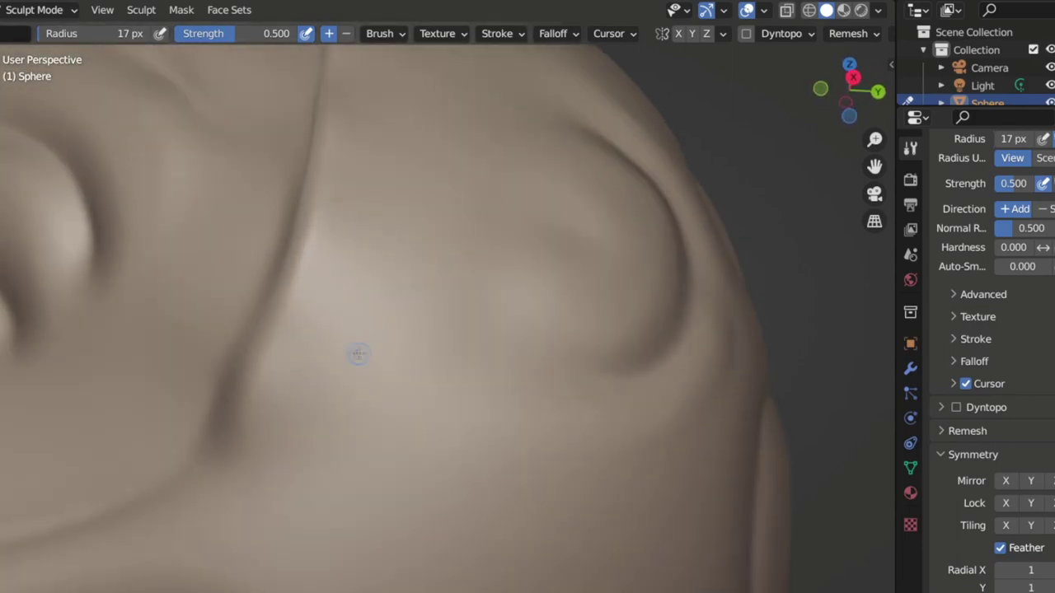
pyautogui.moveTo(351, 377); pyautogui.dragTo(321, 363, button='middle')
pyautogui.hotkey('ctrl', 'z')
pyautogui.press(']')
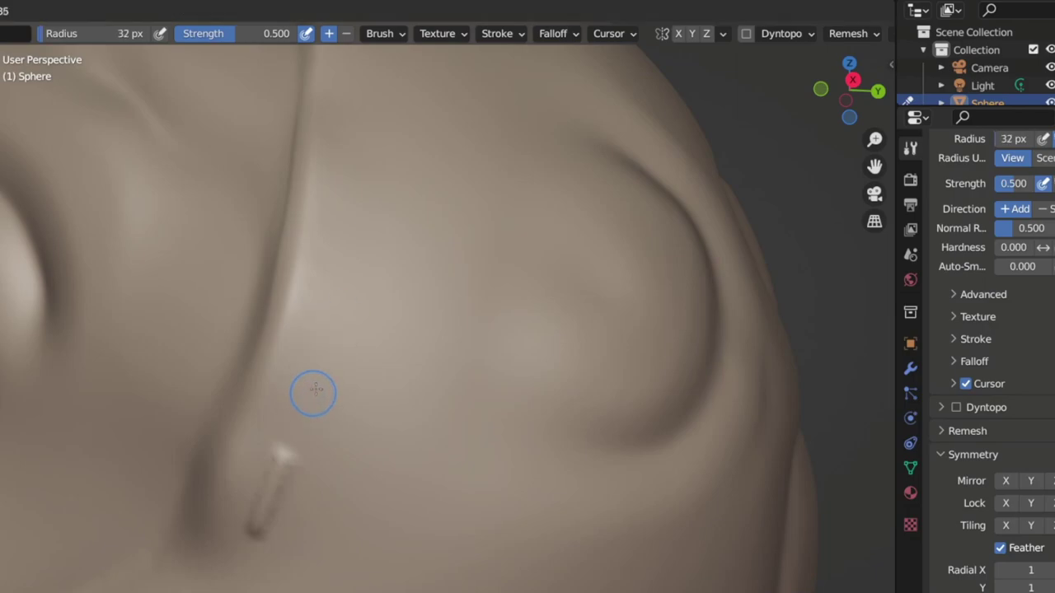
pyautogui.scroll(-5, 282, 457)
pyautogui.moveTo(281, 456); pyautogui.dragTo(463, 306, button='middle')
pyautogui.press('[')
pyautogui.press('[')
pyautogui.press('[')
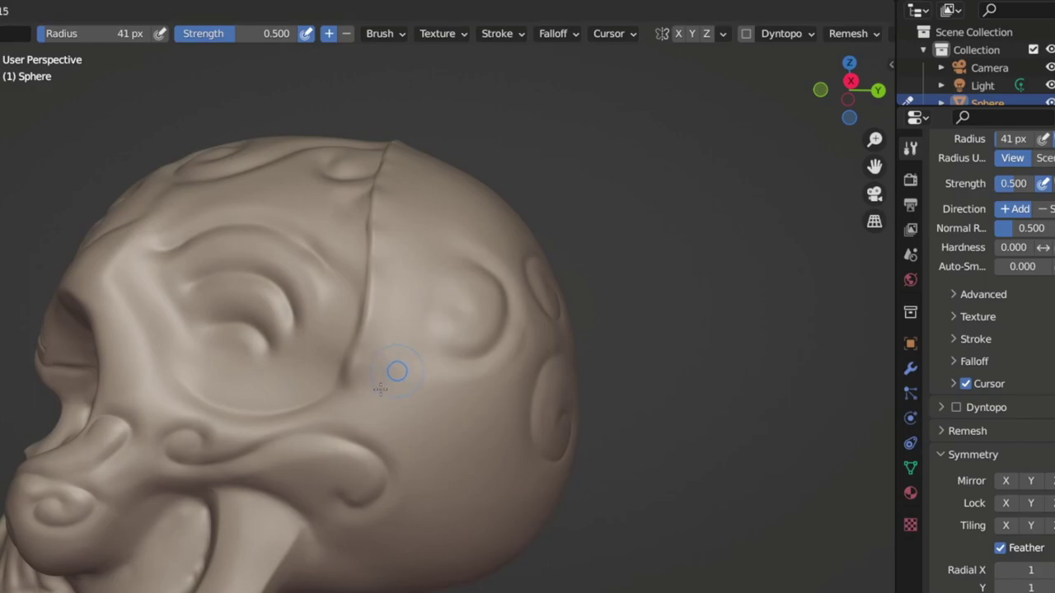
pyautogui.scroll(4, 396, 370)
pyautogui.scroll(-2, 358, 260)
pyautogui.scroll(-4, 359, 260)
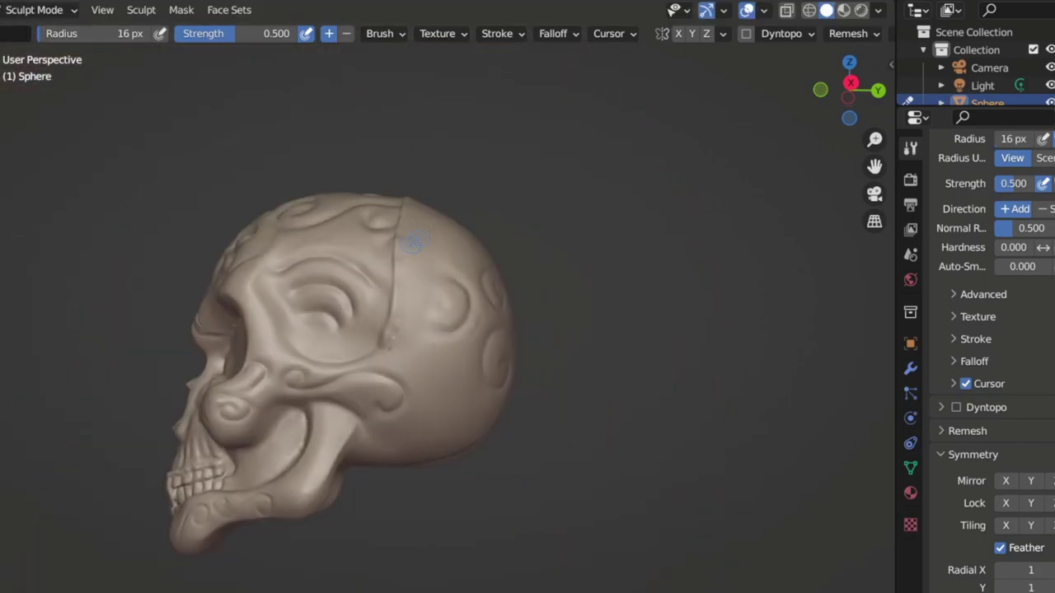
# Check the voxel remesh settings and sculpt two new stitch marks across the seam
pyautogui.click(849, 33)
pyautogui.moveTo(581, 252); pyautogui.dragTo(626, 344, button='middle')
pyautogui.scroll(3, 459, 283)
pyautogui.scroll(2, 333, 340)
pyautogui.moveTo(334, 340); pyautogui.dragTo(330, 350, button='middle')
pyautogui.moveTo(329, 346); pyautogui.dragTo(327, 313)
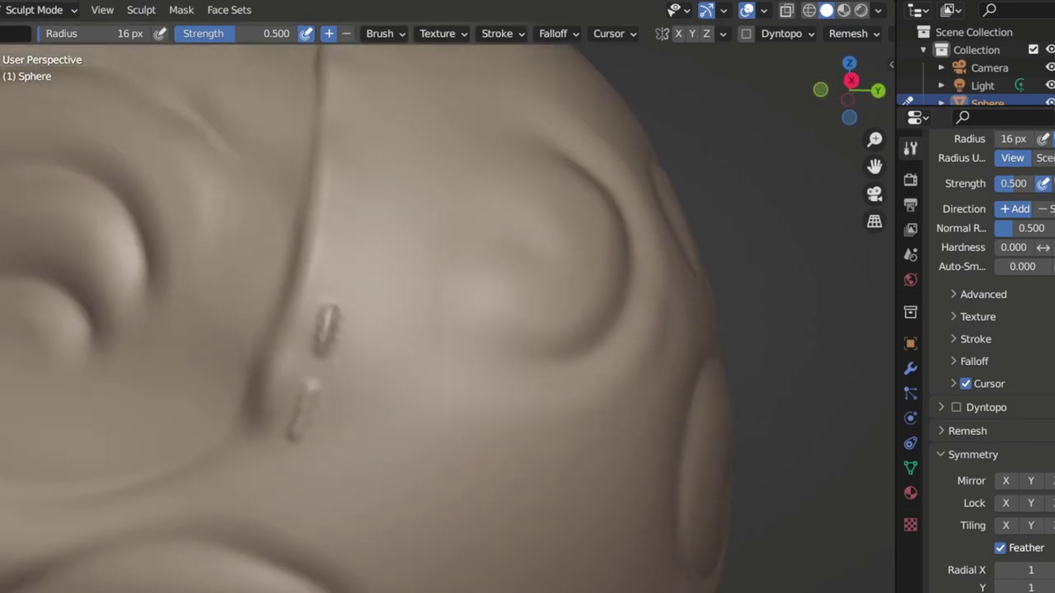
pyautogui.scroll(-2, 303, 348)
pyautogui.scroll(-1, 303, 349)
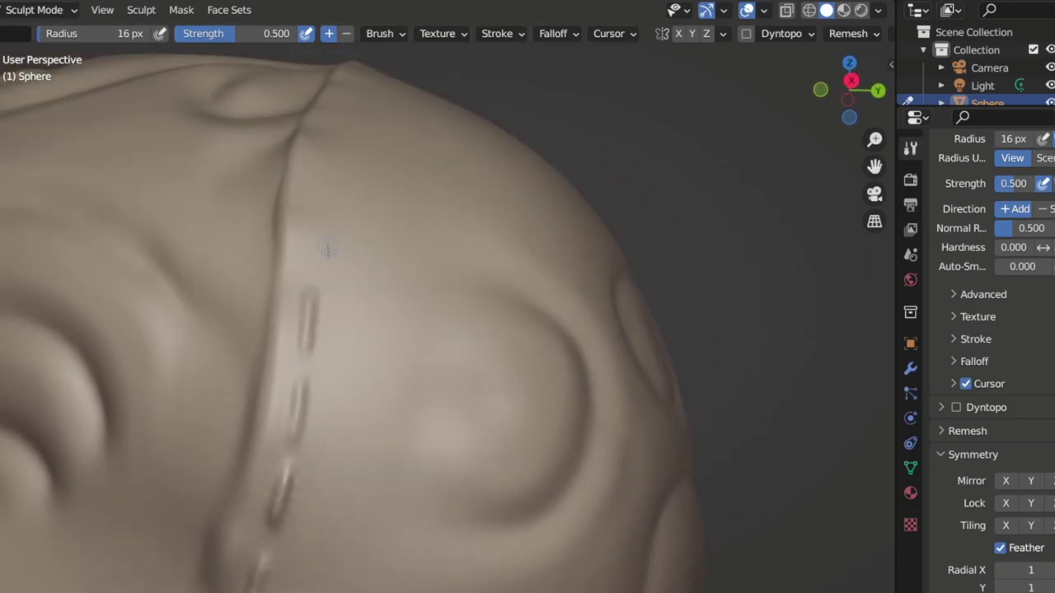
pyautogui.scroll(-1, 329, 245)
# Orbit and zoom so the stitched seam lies more horizontally
pyautogui.moveTo(305, 289)
pyautogui.mouseDown(button='middle')
pyautogui.moveTo(288, 330)
pyautogui.moveTo(307, 277)
pyautogui.moveTo(266, 325)
pyautogui.moveTo(283, 308)
pyautogui.mouseUp(button='middle')
pyautogui.scroll(2, 285, 337)
pyautogui.scroll(-1, 286, 336)
pyautogui.scroll(1, 306, 276)
pyautogui.scroll(-2, 314, 260)
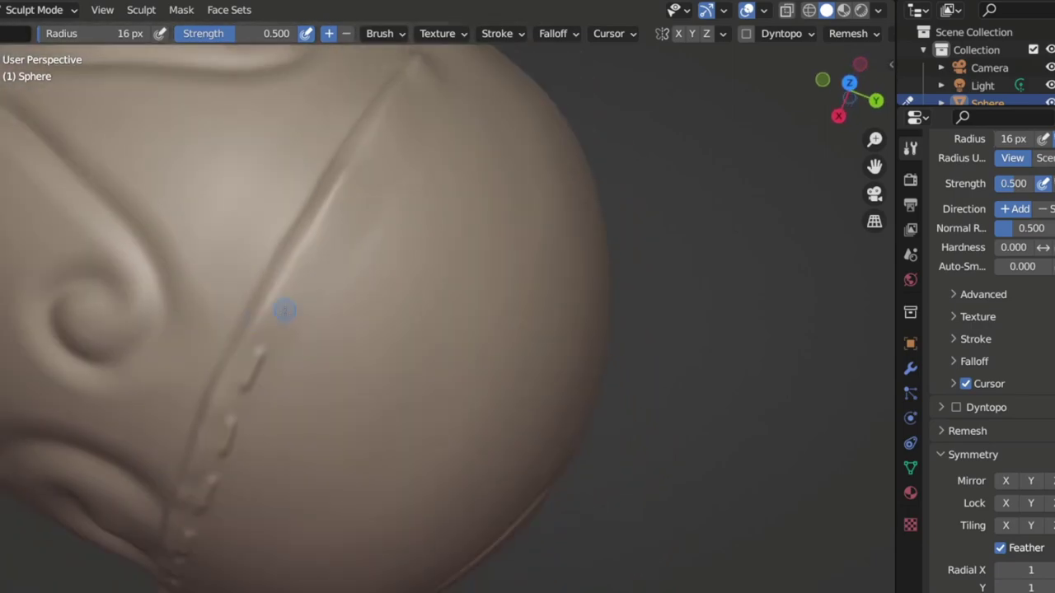
pyautogui.scroll(1, 294, 272)
pyautogui.scroll(-1, 293, 274)
pyautogui.moveTo(396, 207)
pyautogui.mouseDown(button='middle')
pyautogui.moveTo(233, 284)
pyautogui.moveTo(298, 209)
pyautogui.moveTo(568, 101)
pyautogui.mouseUp(button='middle')
pyautogui.scroll(1, 250, 217)
pyautogui.scroll(2, 452, 164)
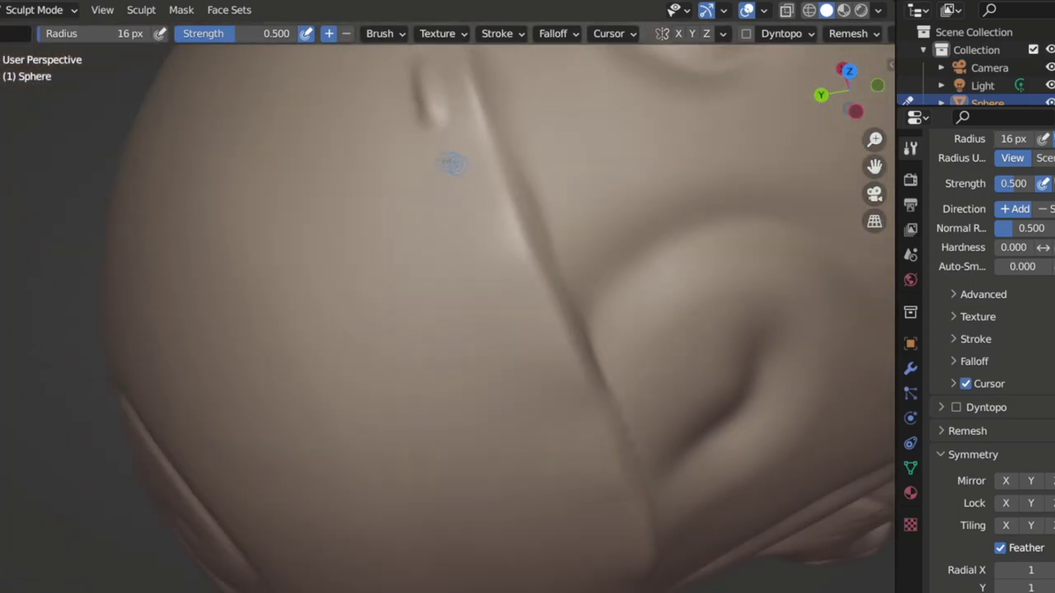
pyautogui.scroll(-1, 472, 195)
# Orbit and zoom around the cranium to a side view of the skull
pyautogui.moveTo(502, 247)
pyautogui.mouseDown(button='middle')
pyautogui.moveTo(544, 313)
pyautogui.moveTo(502, 266)
pyautogui.mouseUp(button='middle')
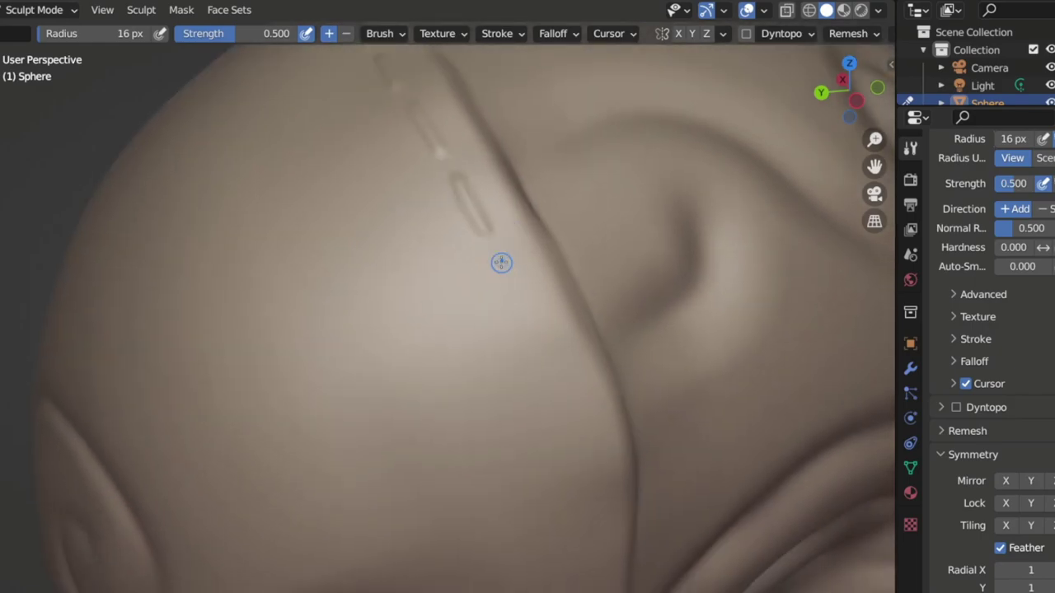
pyautogui.scroll(1, 501, 266)
pyautogui.scroll(1, 532, 272)
pyautogui.scroll(1, 519, 247)
pyautogui.scroll(1, 509, 235)
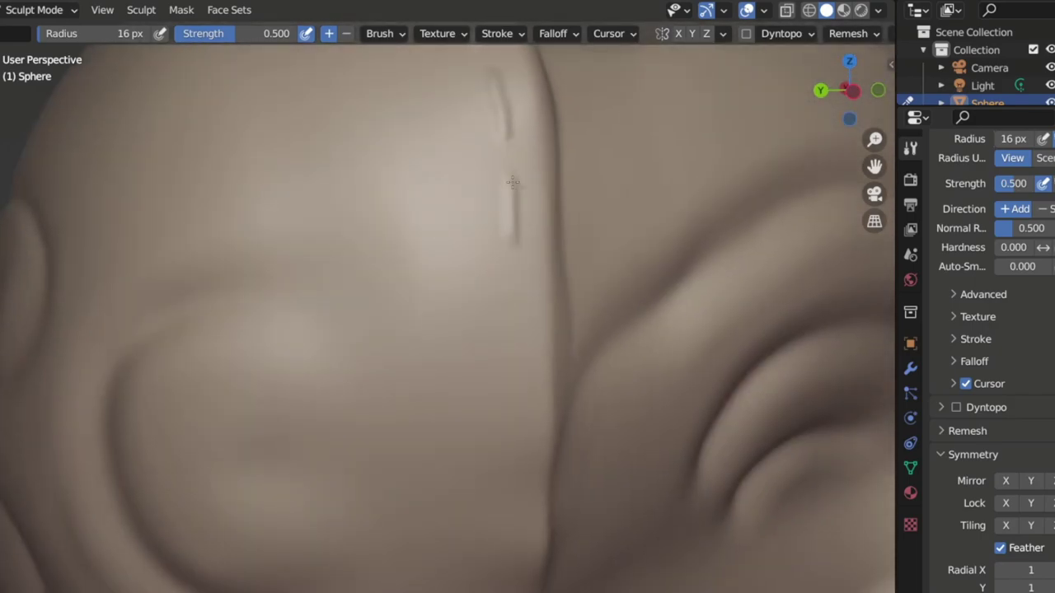
pyautogui.scroll(1, 499, 212)
pyautogui.scroll(-2, 491, 272)
pyautogui.scroll(1, 474, 227)
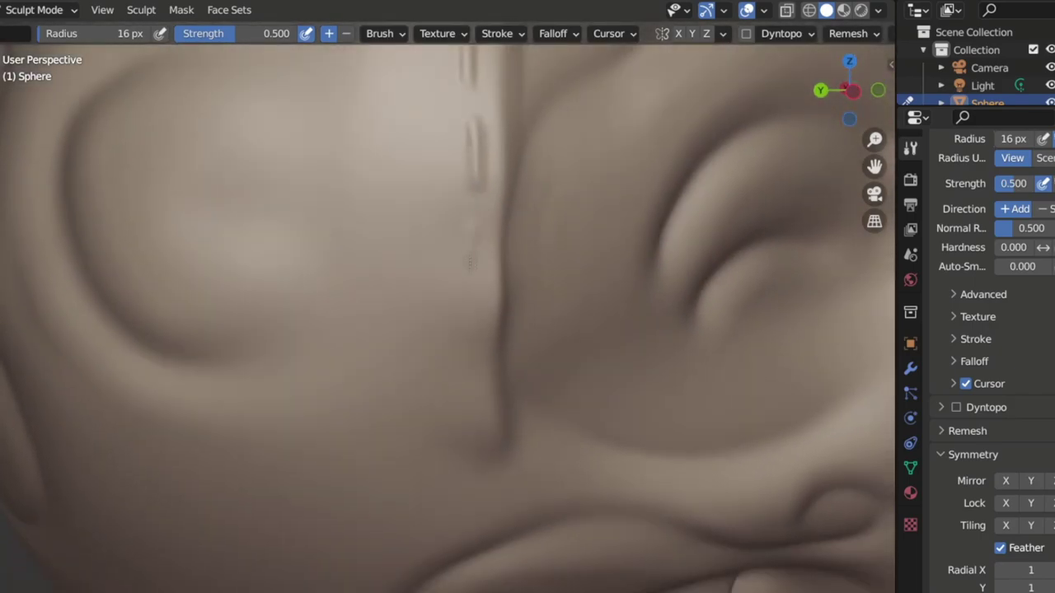
pyautogui.scroll(-3, 468, 398)
pyautogui.moveTo(468, 398)
pyautogui.mouseDown(button='middle')
pyautogui.moveTo(494, 330)
pyautogui.moveTo(471, 244)
pyautogui.moveTo(276, 288)
pyautogui.moveTo(248, 272)
pyautogui.mouseUp(button='middle')
pyautogui.scroll(3, 471, 244)
pyautogui.scroll(-2, 472, 241)
pyautogui.scroll(-3, 450, 245)
pyautogui.scroll(5, 276, 289)
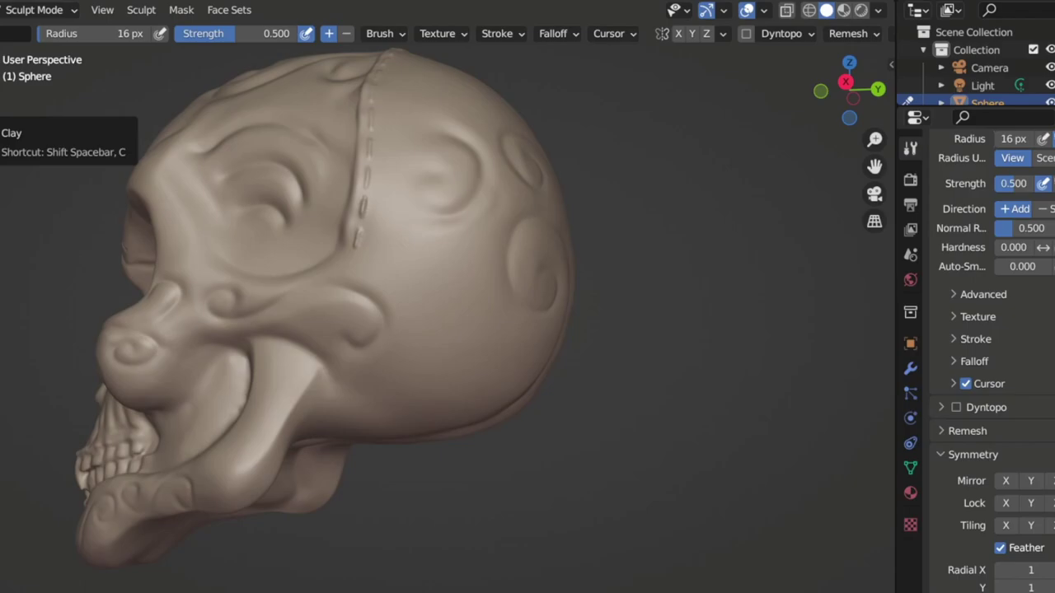
# Build a raised Clay Strips strap line down the skull's side and inspect it
pyautogui.moveTo(31, 365); pyautogui.dragTo(417, 236, button='middle')
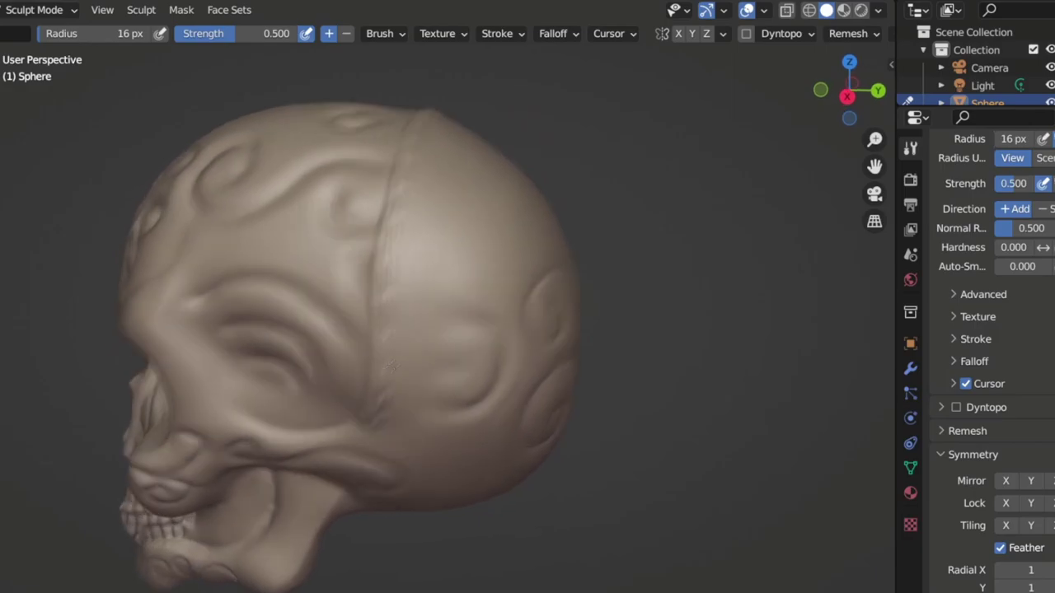
pyautogui.scroll(2, 417, 236)
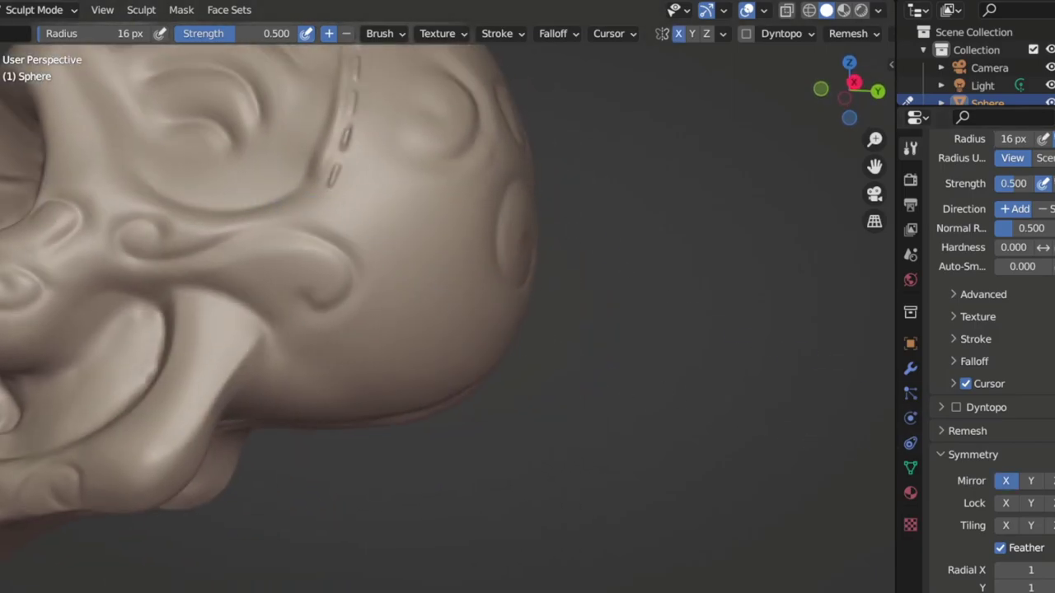
pyautogui.press('c')
pyautogui.moveTo(310, 192); pyautogui.dragTo(273, 193, button='middle')
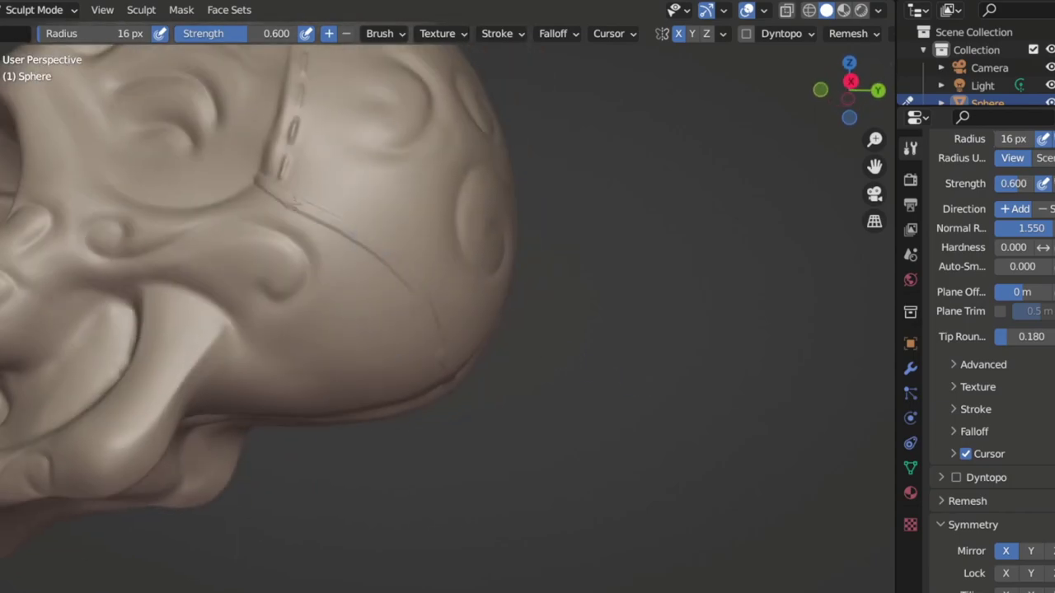
pyautogui.moveTo(406, 269); pyautogui.dragTo(366, 272, button='middle')
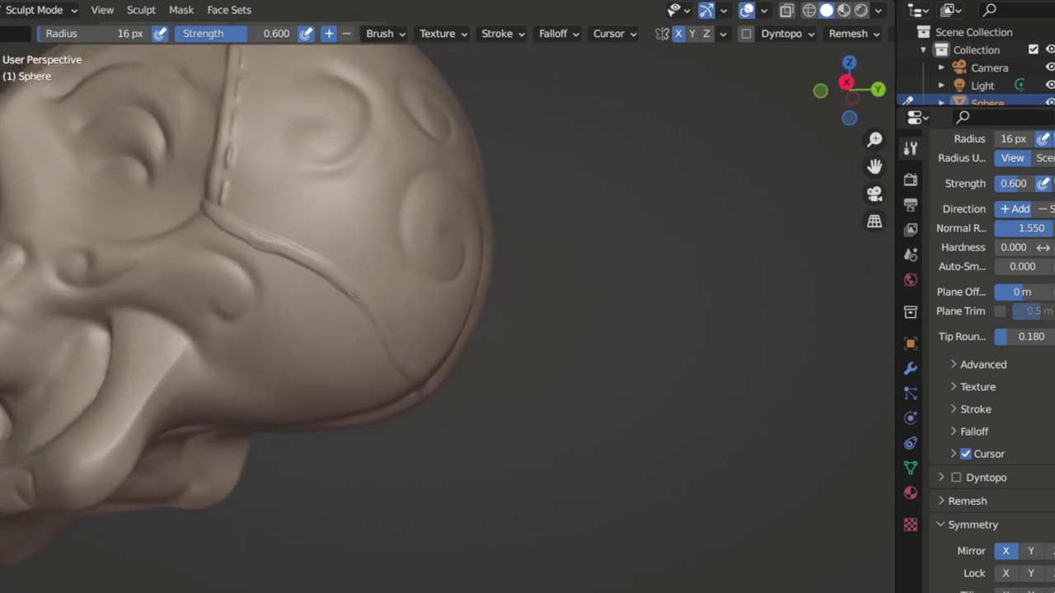
pyautogui.moveTo(413, 347); pyautogui.dragTo(378, 249, button='middle')
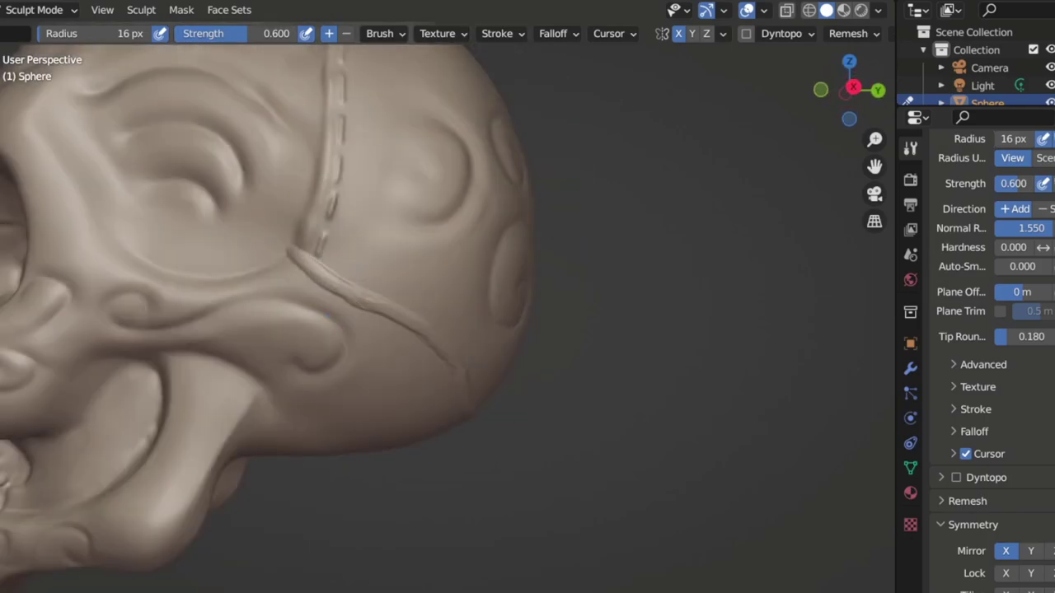
pyautogui.moveTo(379, 307); pyautogui.dragTo(382, 270, button='middle')
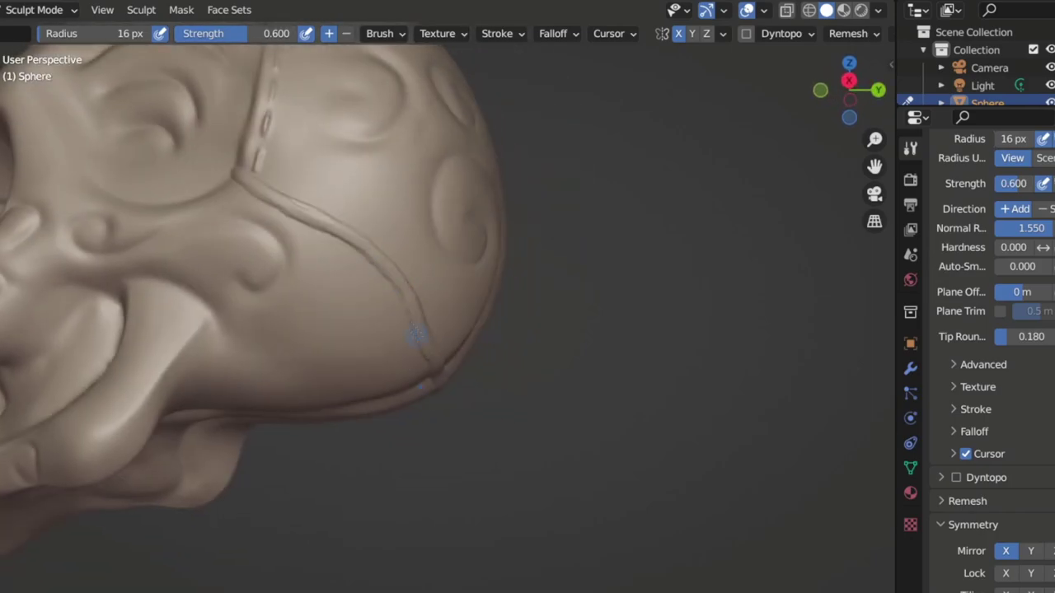
pyautogui.moveTo(391, 313)
pyautogui.mouseDown(button='middle')
pyautogui.moveTo(352, 234)
pyautogui.moveTo(328, 248)
pyautogui.moveTo(365, 254)
pyautogui.moveTo(343, 249)
pyautogui.mouseUp(button='middle')
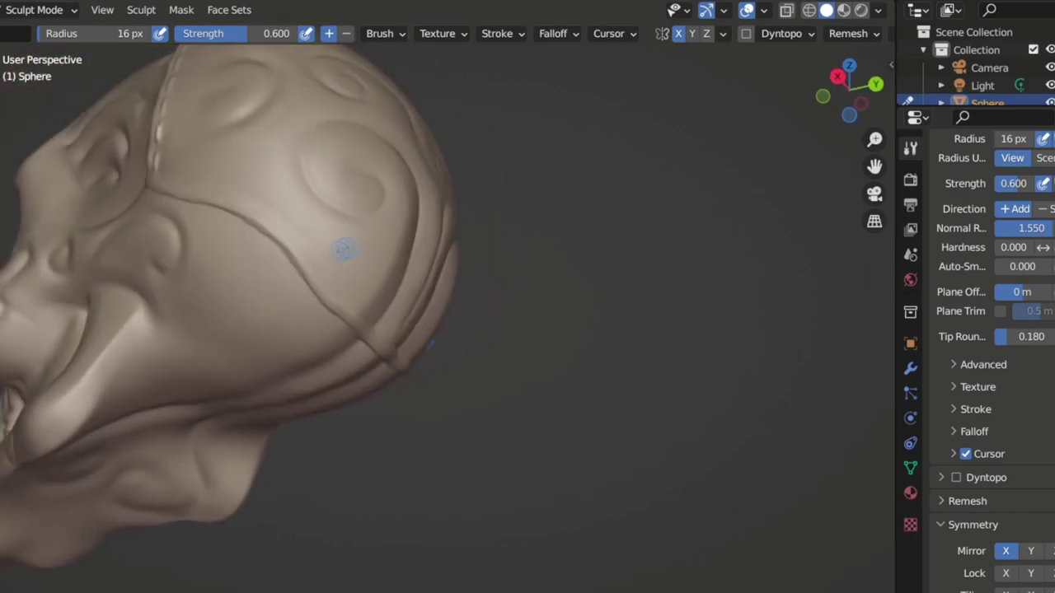
pyautogui.moveTo(362, 313)
pyautogui.mouseDown(button='middle')
pyautogui.moveTo(323, 238)
pyautogui.moveTo(280, 216)
pyautogui.moveTo(238, 232)
pyautogui.mouseUp(button='middle')
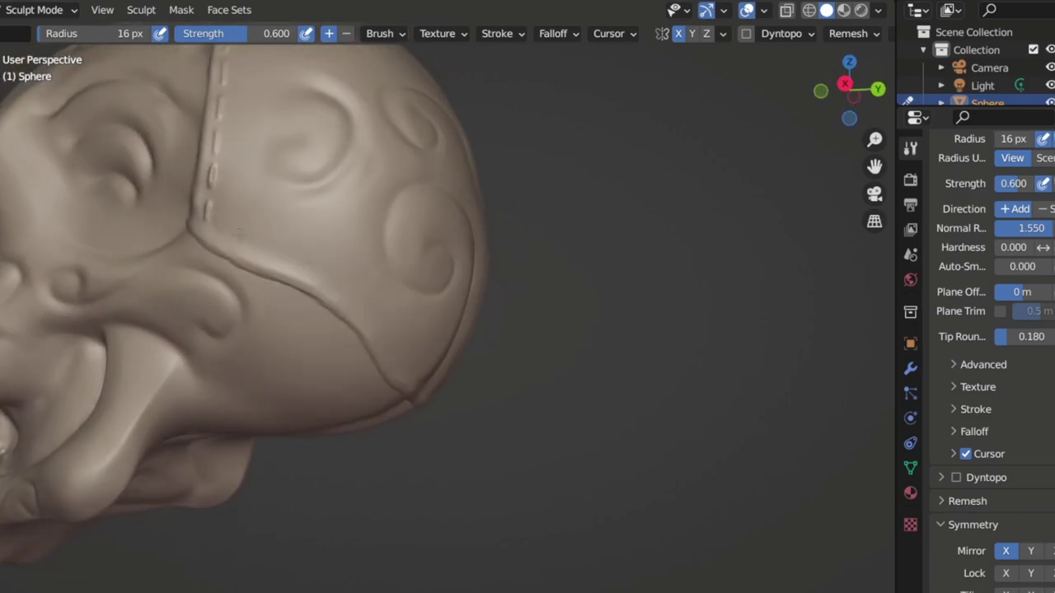
pyautogui.moveTo(409, 331)
pyautogui.mouseDown(button='middle')
pyautogui.moveTo(377, 255)
pyautogui.moveTo(290, 227)
pyautogui.moveTo(301, 198)
pyautogui.moveTo(327, 206)
pyautogui.moveTo(474, 349)
pyautogui.moveTo(471, 285)
pyautogui.moveTo(350, 254)
pyautogui.moveTo(272, 169)
pyautogui.mouseUp(button='middle')
pyautogui.press('x')
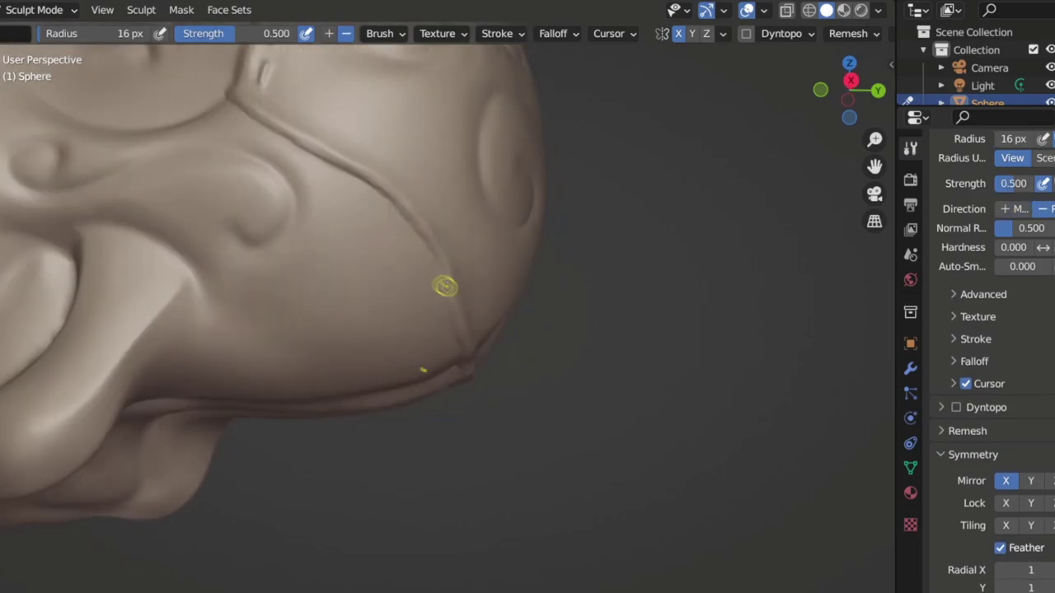
# Orbit and zoom around the head to inspect the strap and seams
pyautogui.moveTo(445, 286); pyautogui.dragTo(374, 238, button='middle')
pyautogui.moveTo(344, 175); pyautogui.dragTo(366, 190, button='middle')
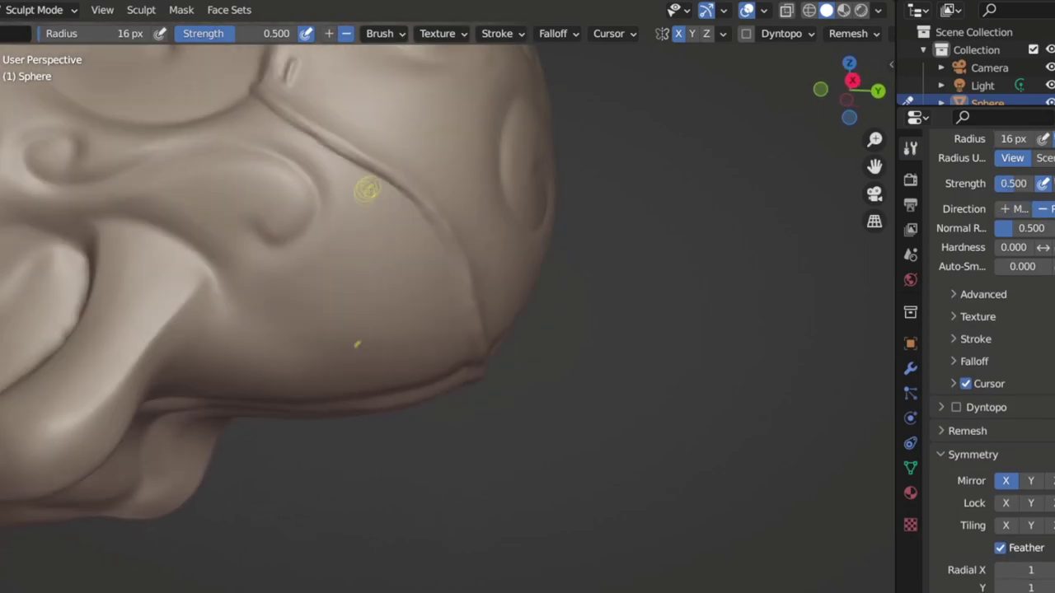
pyautogui.moveTo(438, 186); pyautogui.dragTo(298, 214, button='middle')
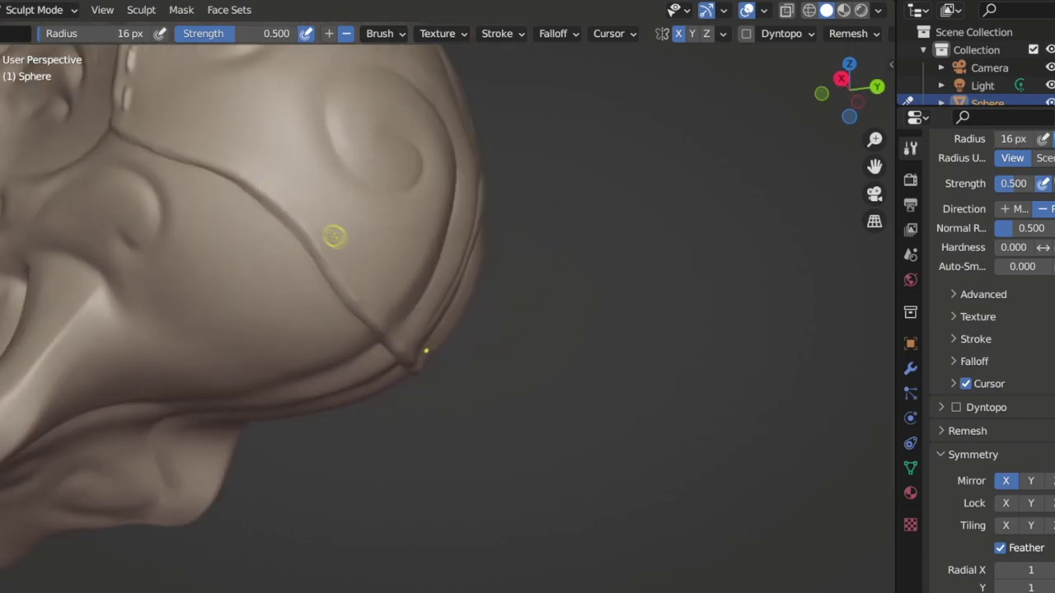
pyautogui.scroll(-5, 335, 236)
pyautogui.scroll(-1, 365, 242)
pyautogui.scroll(7, 379, 264)
pyautogui.moveTo(387, 268); pyautogui.dragTo(383, 272, button='middle')
pyautogui.press('f')
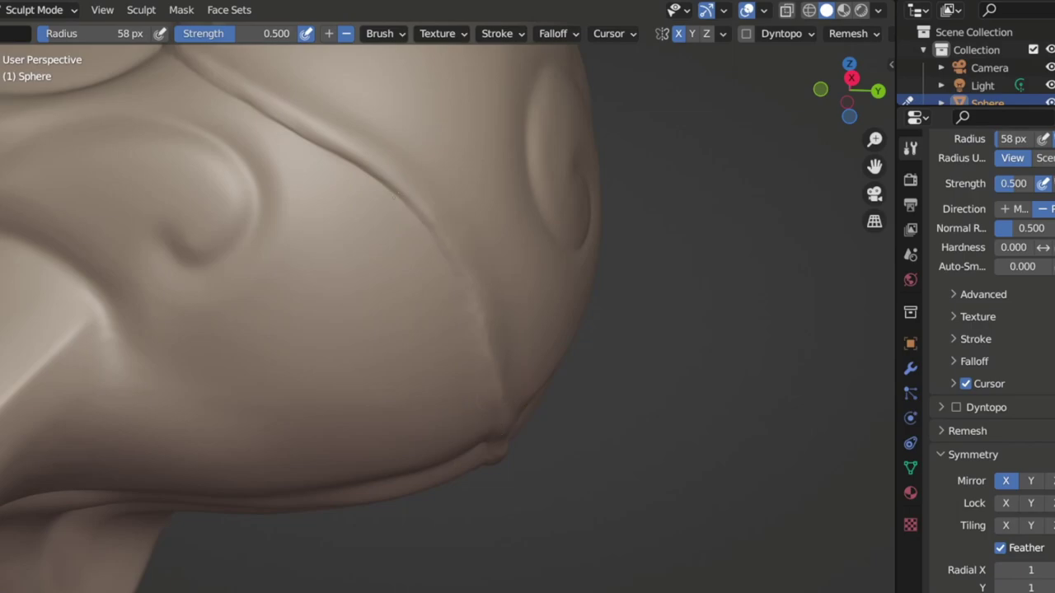
# Orbit to view the vertical seam and then the whole head
pyautogui.moveTo(406, 202); pyautogui.dragTo(347, 205, button='middle')
pyautogui.moveTo(258, 155); pyautogui.dragTo(302, 239, button='middle')
pyautogui.moveTo(177, 164)
pyautogui.mouseDown(button='middle')
pyautogui.moveTo(299, 266)
pyautogui.moveTo(361, 285)
pyautogui.mouseUp(button='middle')
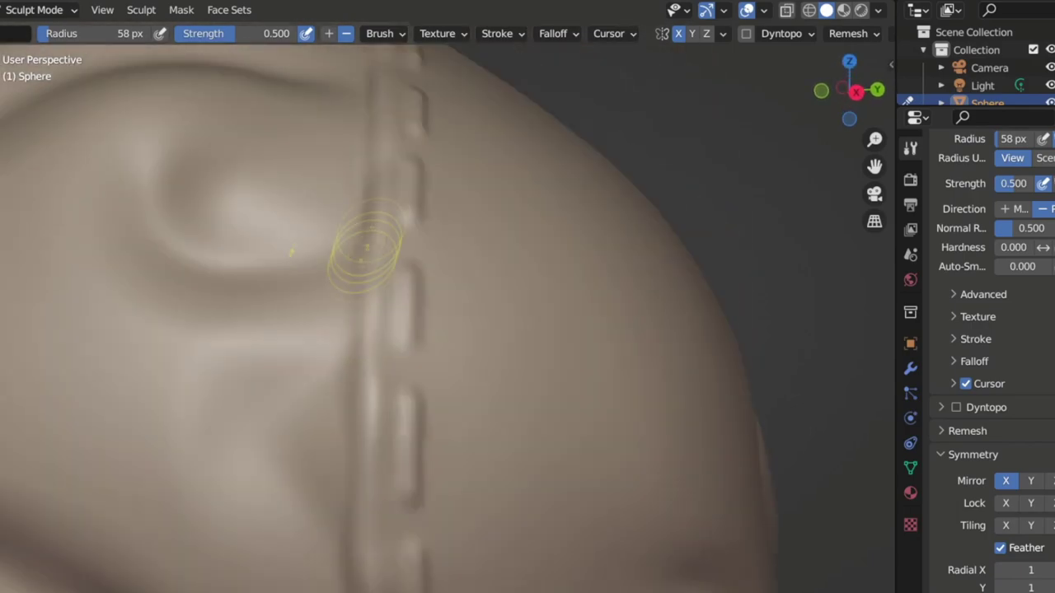
pyautogui.scroll(-5, 360, 284)
pyautogui.scroll(-3, 360, 407)
pyautogui.moveTo(248, 346)
pyautogui.mouseDown(button='middle')
pyautogui.moveTo(133, 300)
pyautogui.moveTo(424, 287)
pyautogui.mouseUp(button='middle')
pyautogui.scroll(-2, 424, 287)
pyautogui.scroll(-4, 423, 288)
pyautogui.scroll(6, 421, 245)
# Orbit to a close-up of the swirled head and set the brush radius to 19 px
pyautogui.moveTo(420, 245)
pyautogui.mouseDown(button='middle')
pyautogui.moveTo(412, 197)
pyautogui.moveTo(424, 165)
pyautogui.mouseUp(button='middle')
pyautogui.scroll(-3, 423, 165)
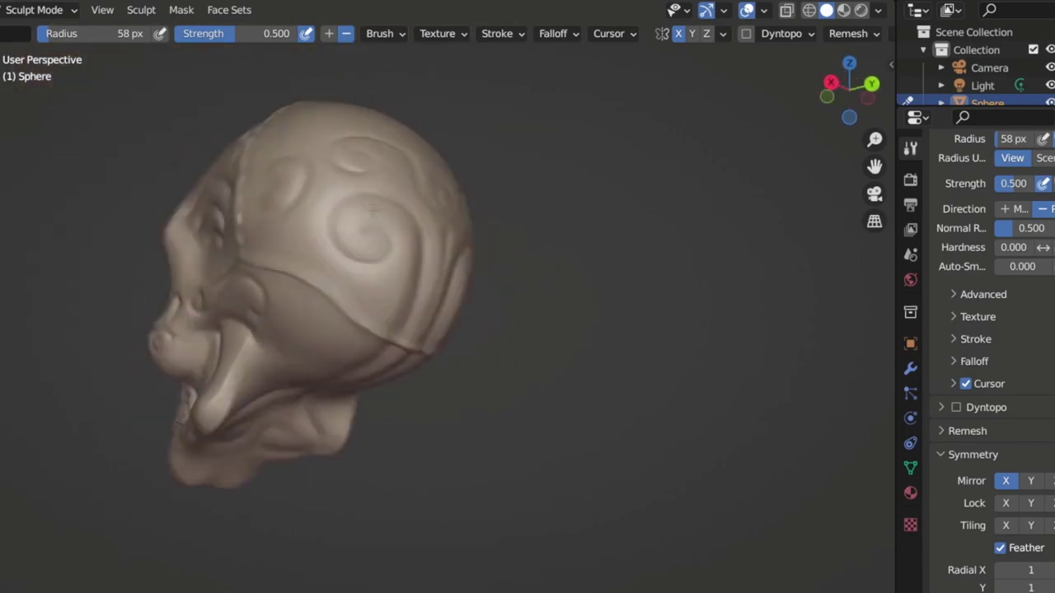
pyautogui.scroll(3, 412, 224)
pyautogui.moveTo(412, 224); pyautogui.dragTo(247, 165, button='middle')
pyautogui.scroll(2, 15, 111)
pyautogui.press('f')
pyautogui.click(338, 244)
# Orbit to a left three-quarter view of the skull and pick the Crease brush
pyautogui.moveTo(383, 282)
pyautogui.mouseDown(button='middle')
pyautogui.moveTo(220, 240)
pyautogui.moveTo(163, 247)
pyautogui.mouseUp(button='middle')
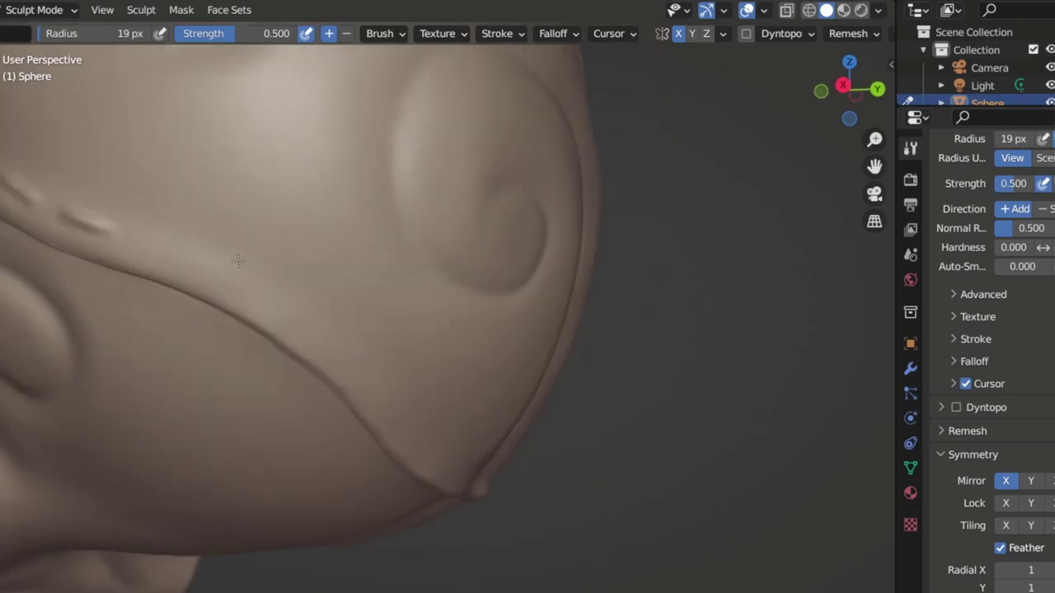
pyautogui.moveTo(294, 288)
pyautogui.mouseDown(button='middle')
pyautogui.moveTo(165, 295)
pyautogui.moveTo(177, 326)
pyautogui.moveTo(235, 334)
pyautogui.moveTo(236, 377)
pyautogui.moveTo(431, 255)
pyautogui.mouseUp(button='middle')
pyautogui.scroll(-5, 222, 125)
pyautogui.scroll(4, 222, 126)
pyautogui.moveTo(223, 125)
pyautogui.mouseDown(button='middle')
pyautogui.moveTo(483, 118)
pyautogui.moveTo(553, 242)
pyautogui.moveTo(516, 207)
pyautogui.mouseUp(button='middle')
pyautogui.scroll(5, 516, 208)
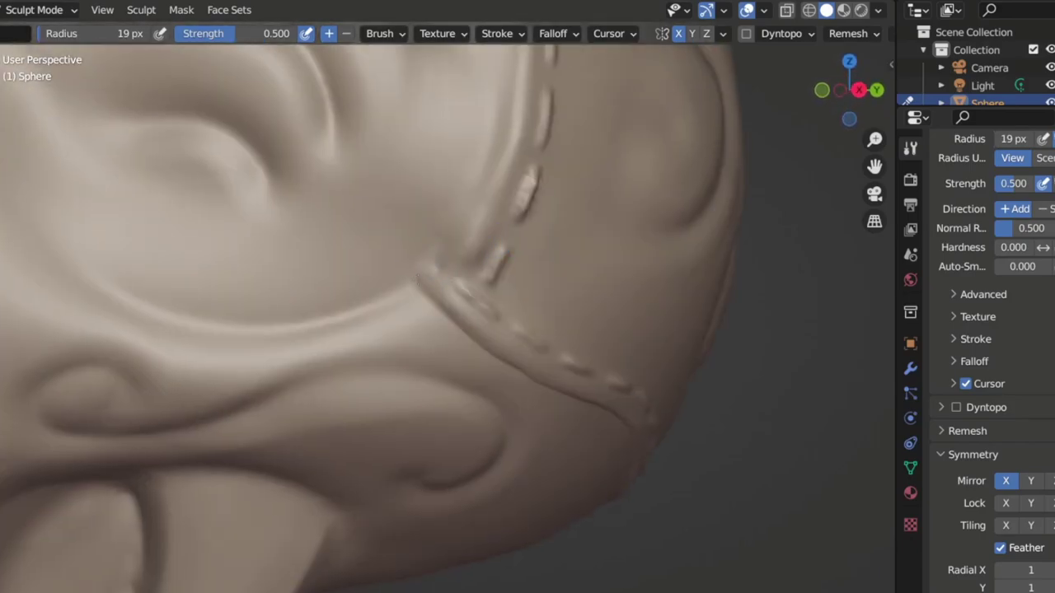
pyautogui.hotkey('shift', 'c')
# Orbit to a downward three-quarter close-up of the eye socket
pyautogui.moveTo(483, 183)
pyautogui.mouseDown(button='middle')
pyautogui.moveTo(539, 259)
pyautogui.moveTo(546, 390)
pyautogui.moveTo(519, 436)
pyautogui.moveTo(512, 338)
pyautogui.moveTo(434, 219)
pyautogui.moveTo(494, 176)
pyautogui.moveTo(490, 289)
pyautogui.moveTo(631, 212)
pyautogui.moveTo(141, 214)
pyautogui.mouseUp(button='middle')
pyautogui.scroll(-2, 544, 252)
pyautogui.scroll(-5, 471, 334)
pyautogui.scroll(4, 483, 222)
pyautogui.moveTo(483, 222)
pyautogui.mouseDown(button='middle')
pyautogui.moveTo(412, 276)
pyautogui.moveTo(478, 229)
pyautogui.moveTo(446, 209)
pyautogui.moveTo(396, 230)
pyautogui.moveTo(362, 190)
pyautogui.moveTo(346, 194)
pyautogui.moveTo(434, 190)
pyautogui.mouseUp(button='middle')
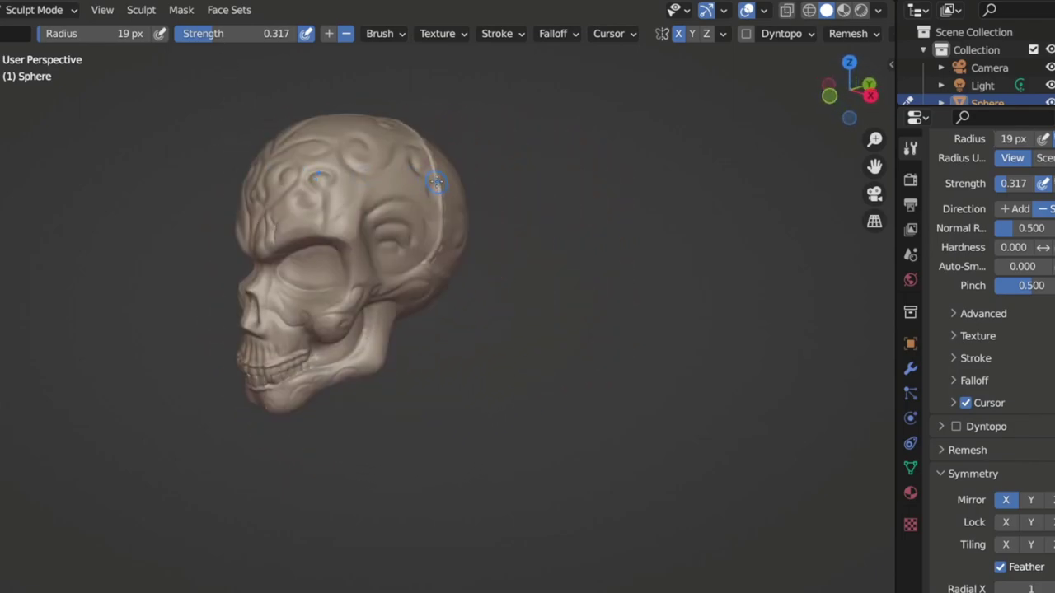
pyautogui.moveTo(437, 182)
pyautogui.mouseDown(button='middle')
pyautogui.moveTo(483, 94)
pyautogui.moveTo(472, 242)
pyautogui.mouseUp(button='middle')
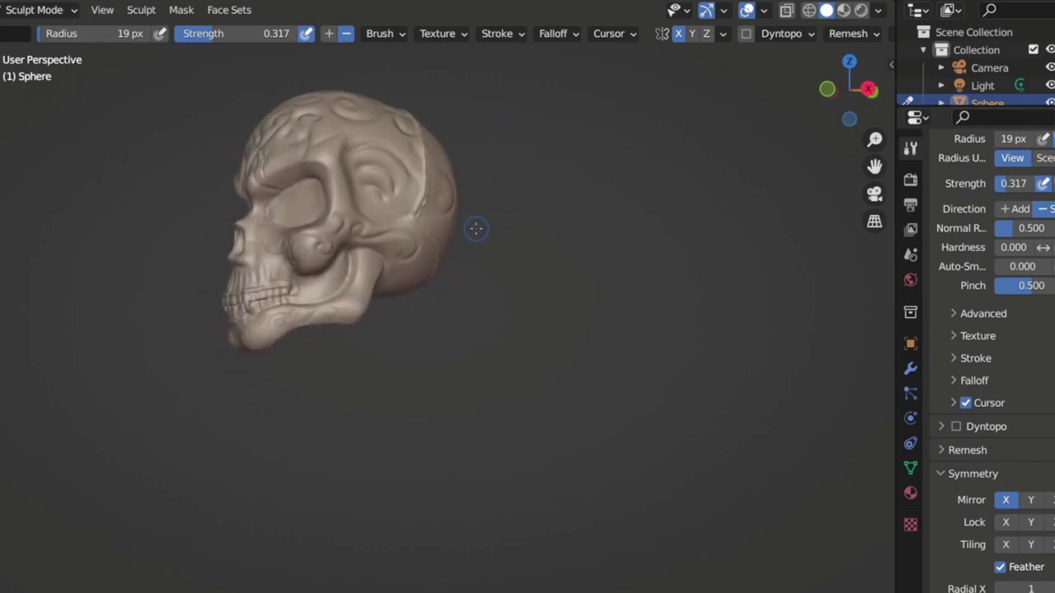
pyautogui.moveTo(477, 229); pyautogui.dragTo(396, 186, button='middle')
pyautogui.scroll(6, 437, 206)
# Build a 60 px Clay Strips rim around the upper, lower and outer socket edges, then smooth it
pyautogui.press('c')
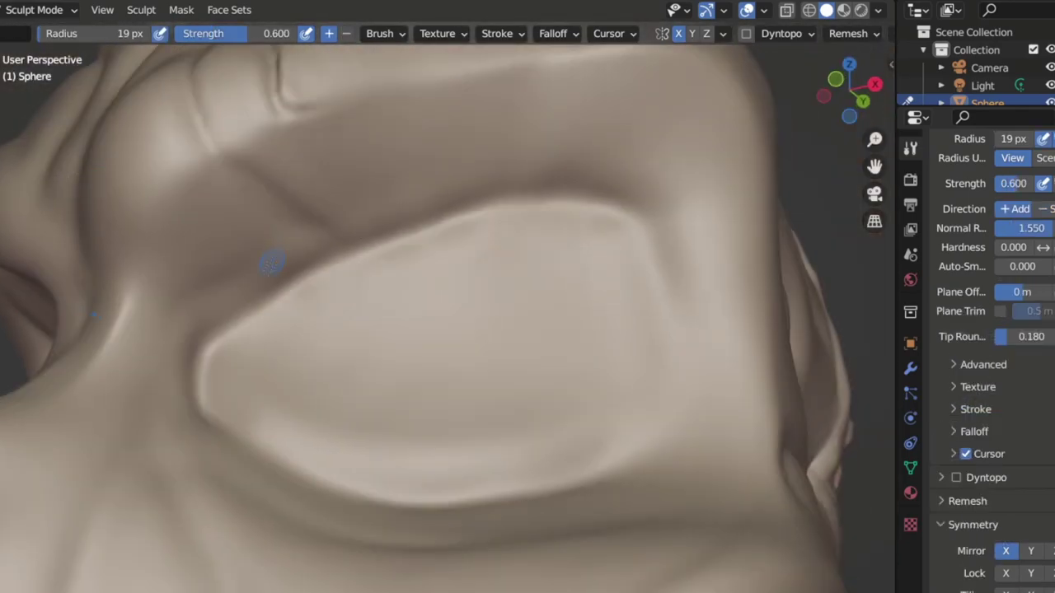
pyautogui.moveTo(247, 284); pyautogui.dragTo(684, 194)
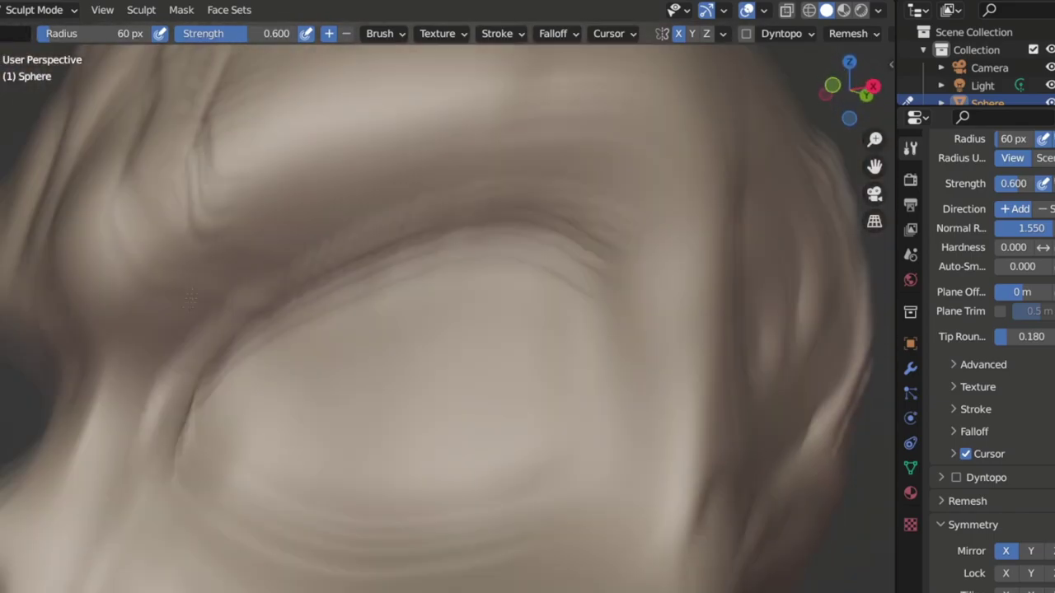
pyautogui.moveTo(140, 375); pyautogui.dragTo(392, 425)
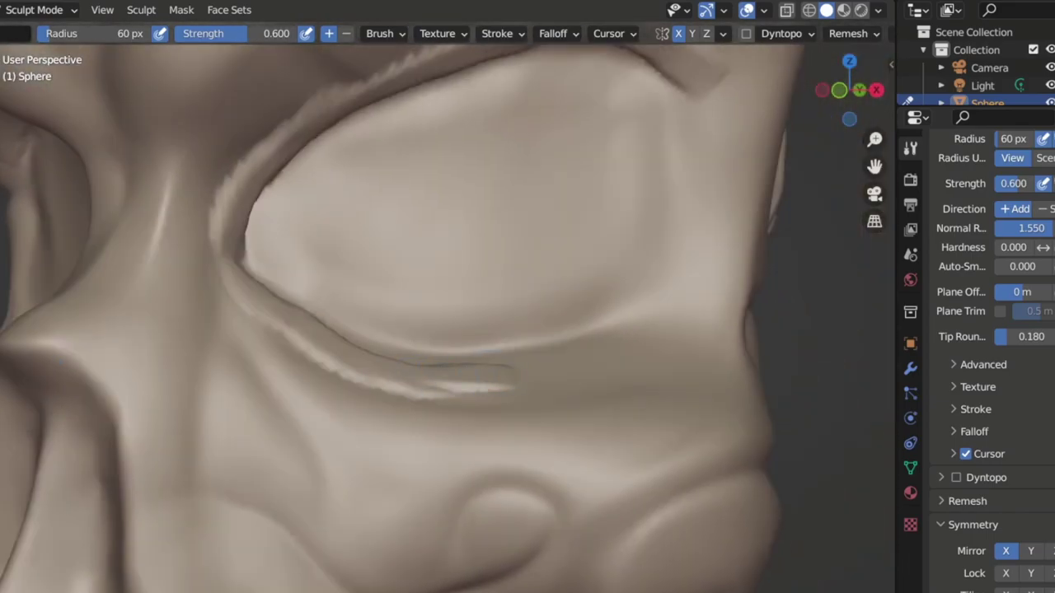
pyautogui.moveTo(420, 385); pyautogui.dragTo(651, 339)
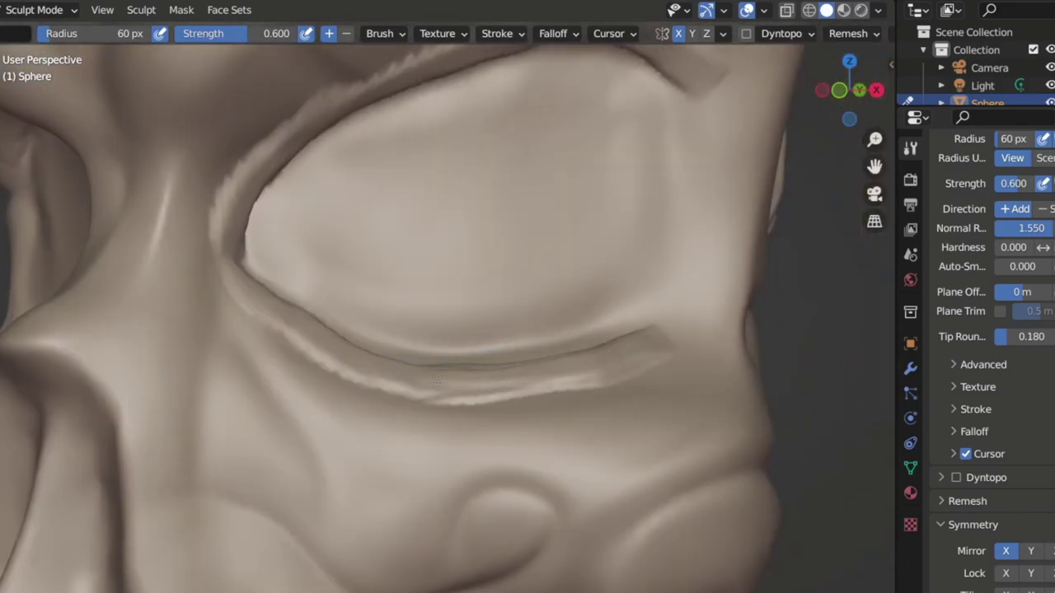
pyautogui.moveTo(708, 99); pyautogui.dragTo(667, 330)
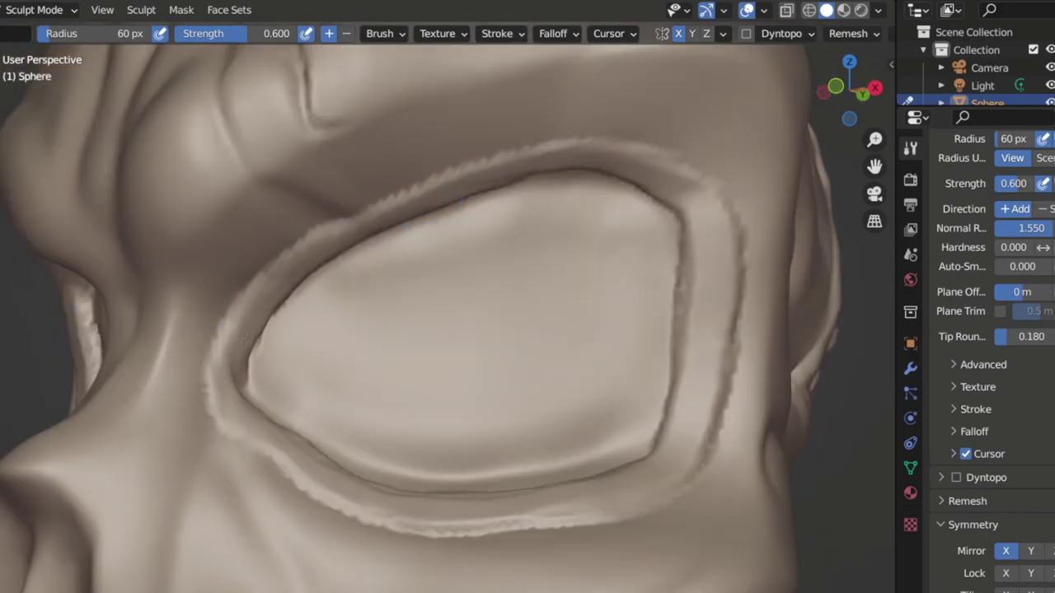
pyautogui.moveTo(651, 165); pyautogui.dragTo(247, 370)
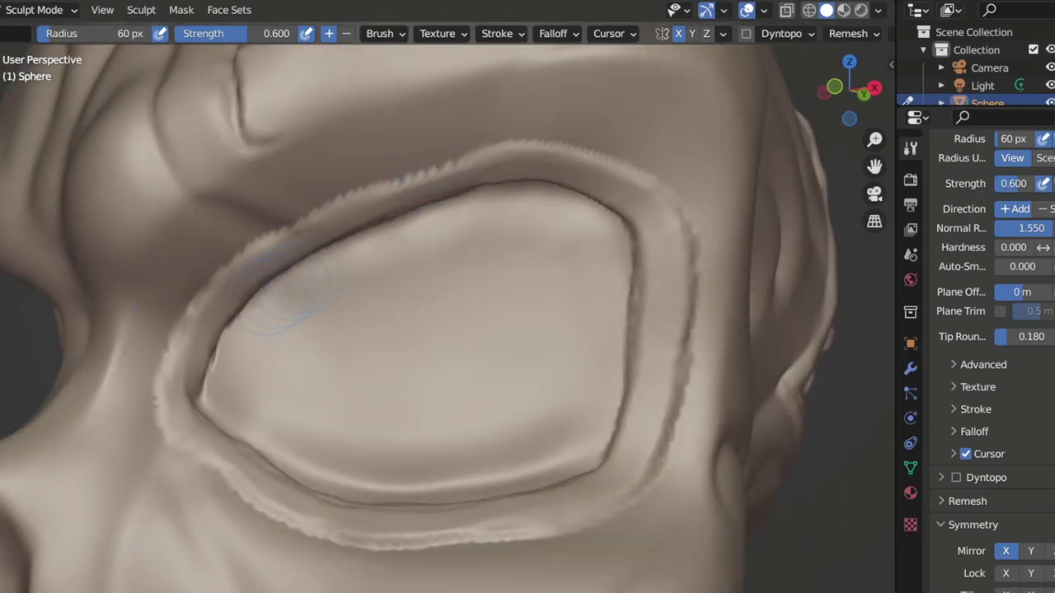
pyautogui.moveTo(400, 218)
pyautogui.mouseDown()
pyautogui.moveTo(614, 363)
pyautogui.moveTo(536, 461)
pyautogui.moveTo(239, 445)
pyautogui.moveTo(385, 485)
pyautogui.mouseUp()
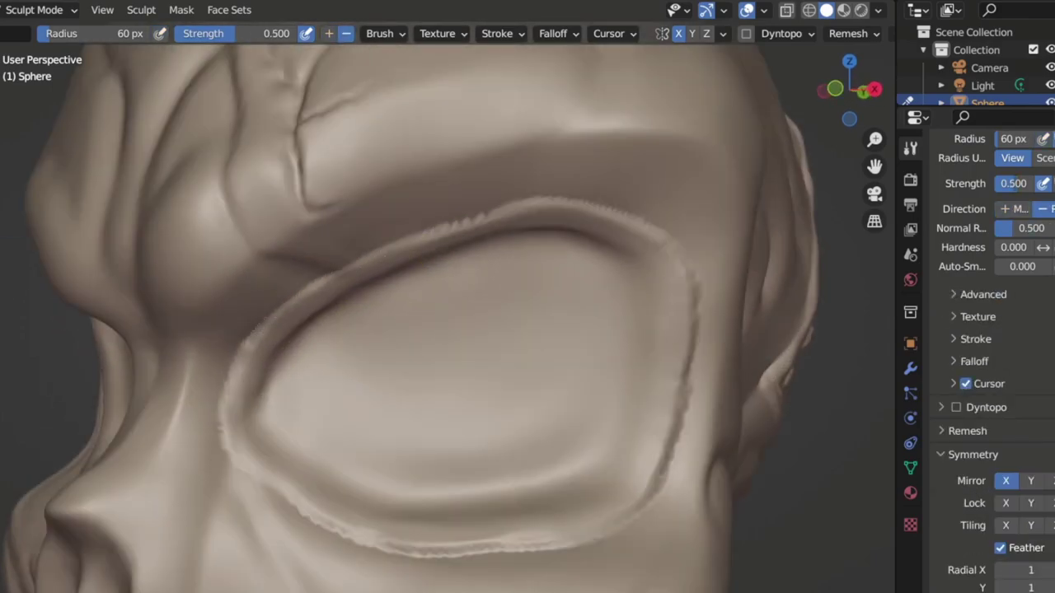
pyautogui.moveTo(247, 346)
pyautogui.mouseDown()
pyautogui.moveTo(342, 271)
pyautogui.moveTo(494, 219)
pyautogui.mouseUp()
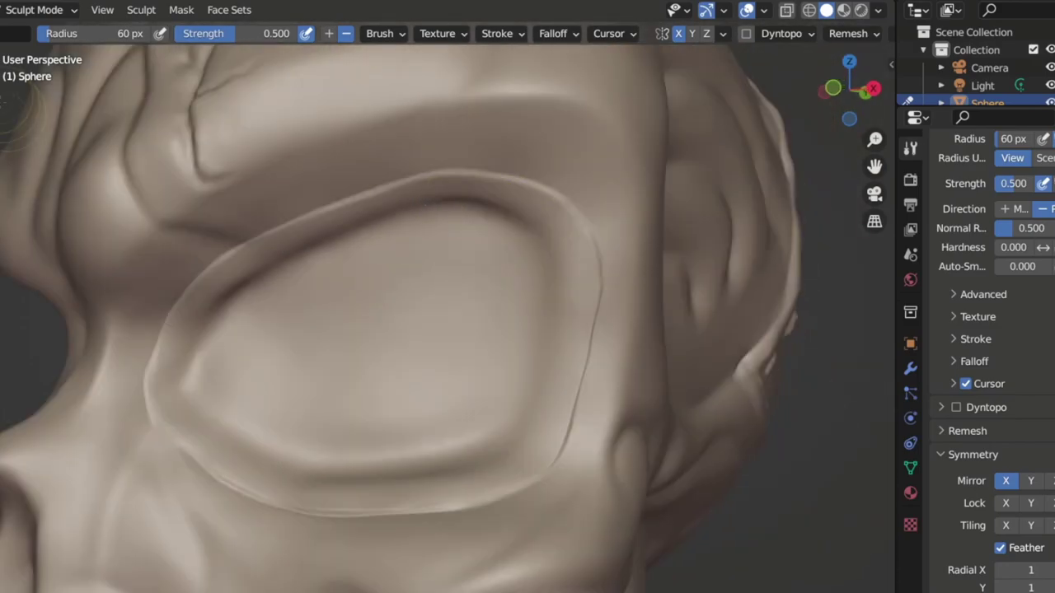
# Raise the eye-socket rim with strokes along its arc and lower-left side
pyautogui.moveTo(144, 177)
pyautogui.mouseDown()
pyautogui.moveTo(239, 136)
pyautogui.moveTo(528, 86)
pyautogui.moveTo(651, 258)
pyautogui.moveTo(548, 486)
pyautogui.mouseUp()
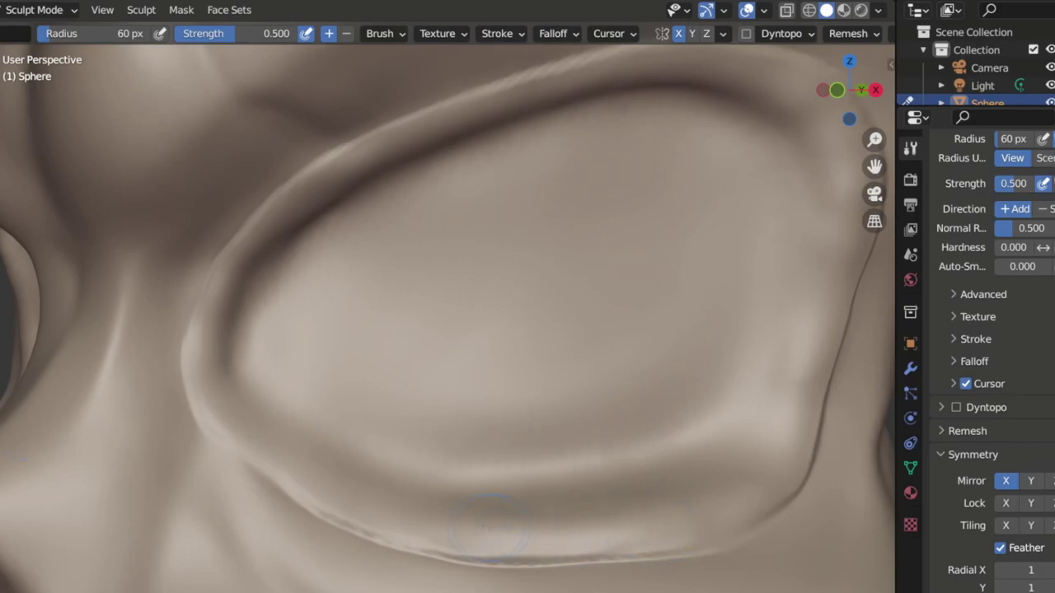
pyautogui.moveTo(489, 528)
pyautogui.mouseDown()
pyautogui.moveTo(338, 486)
pyautogui.moveTo(278, 273)
pyautogui.mouseUp()
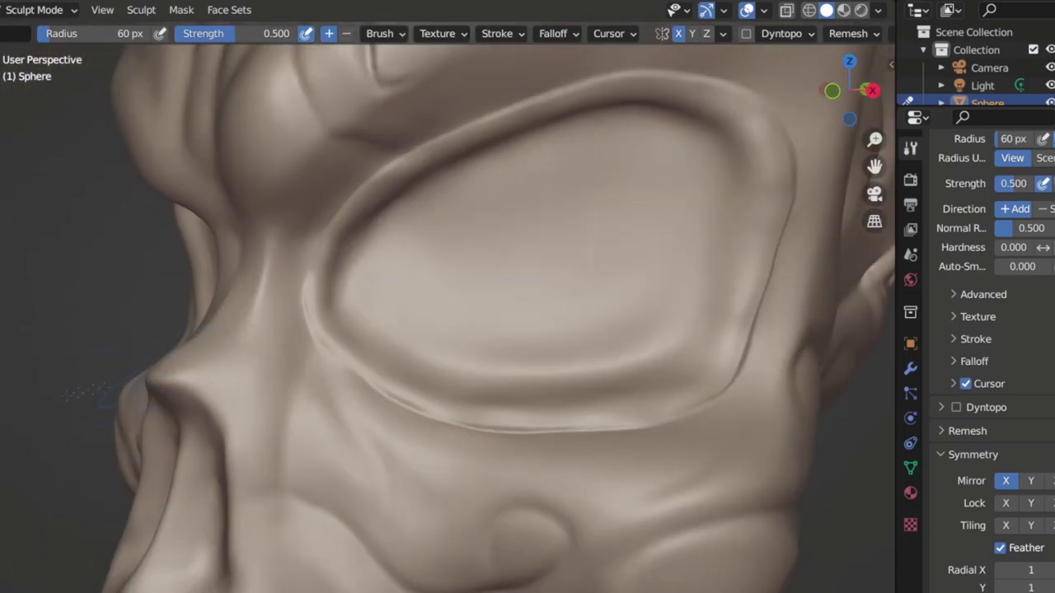
pyautogui.press('ctrl')
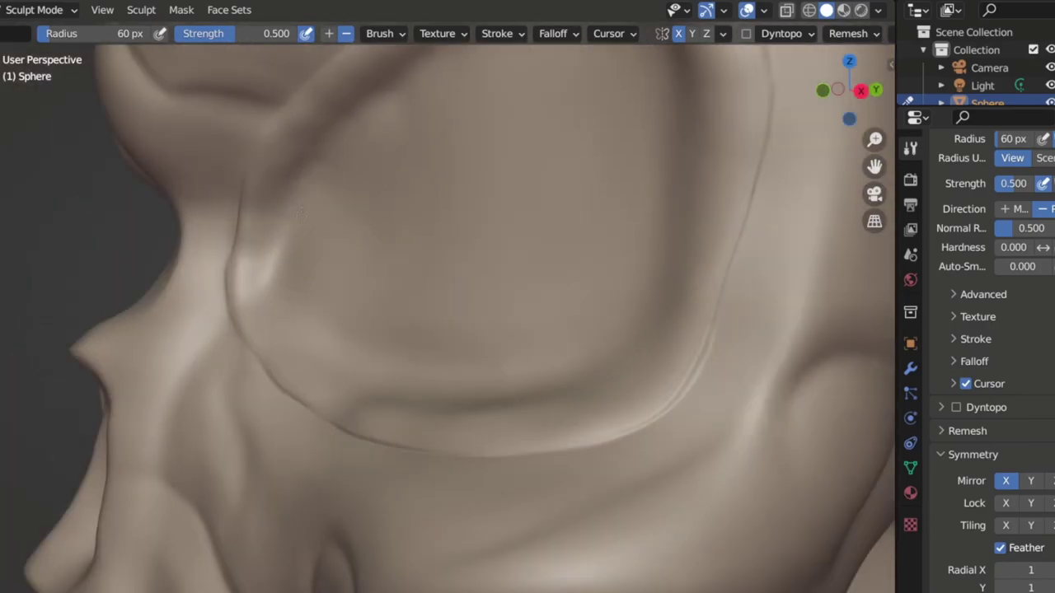
# Carve a fine crease outlining the rim, then set the brush radius to 32 px
pyautogui.hotkey('shift', 'c')
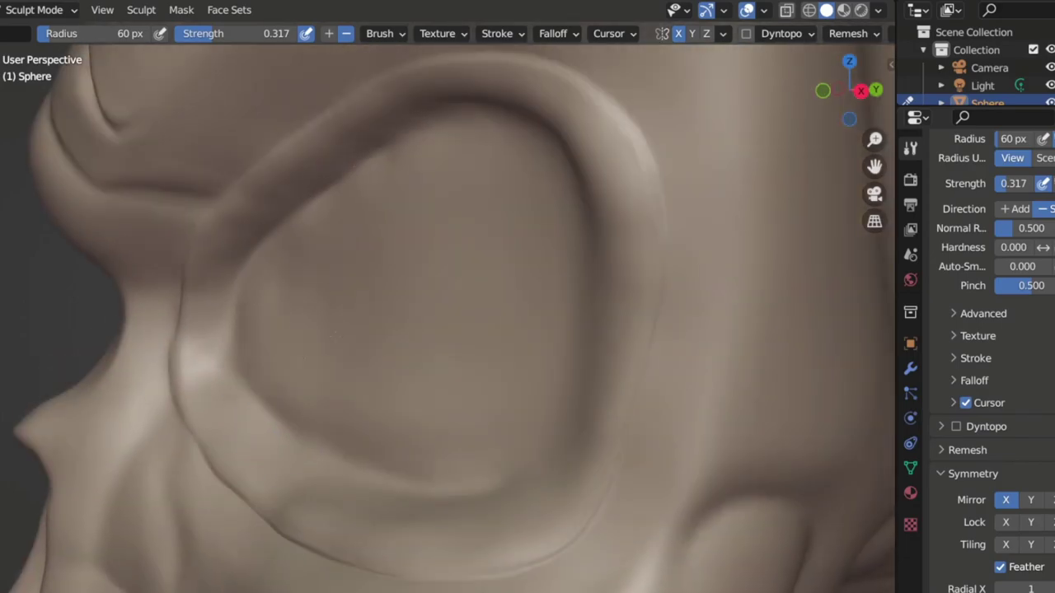
pyautogui.moveTo(495, 296); pyautogui.dragTo(627, 248, button='middle')
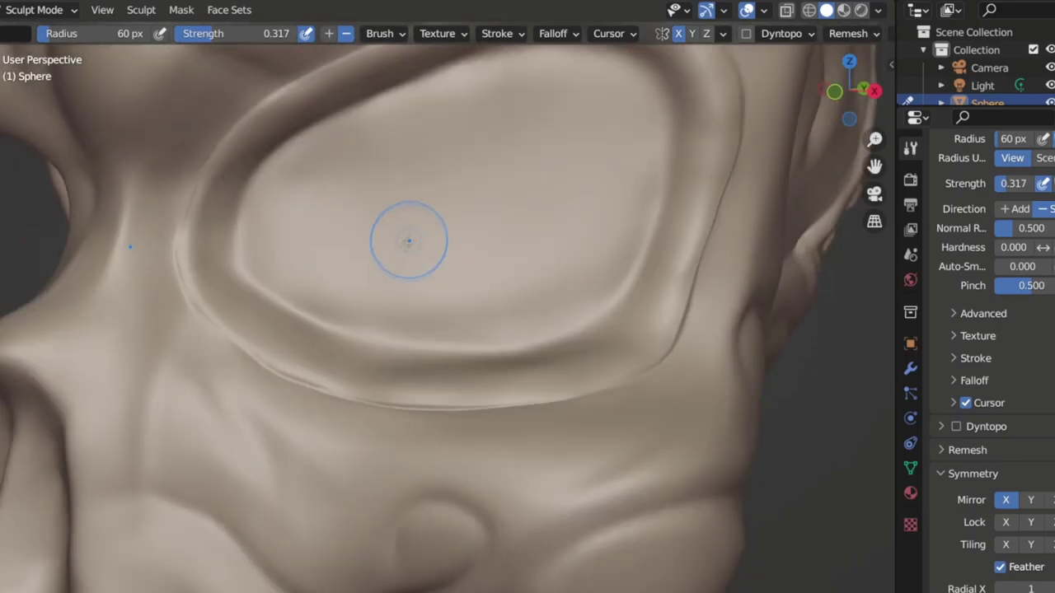
pyautogui.scroll(5, 410, 230)
pyautogui.press('x')
pyautogui.press('[')
pyautogui.press('[')
pyautogui.press('[')
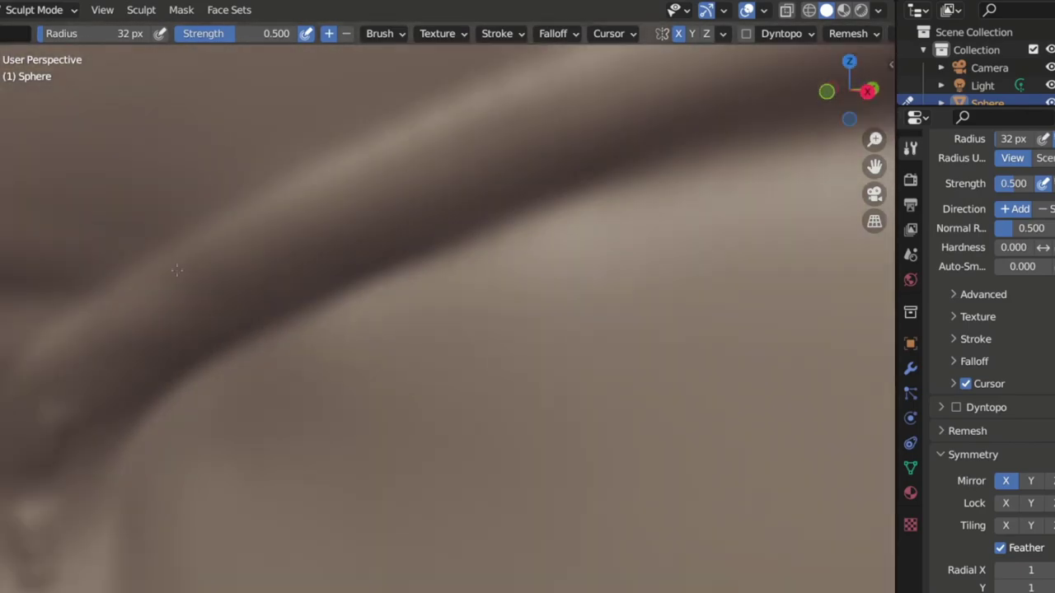
# Crease the upper eye-socket rim, then refill and even it out with the Draw brush
pyautogui.moveTo(118, 371); pyautogui.dragTo(124, 333, button='middle')
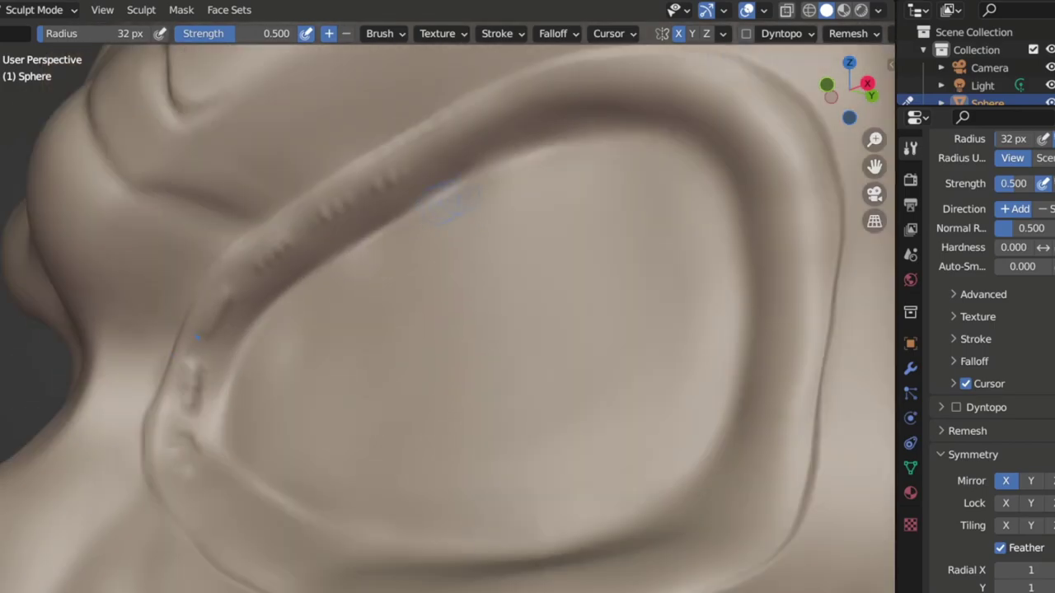
pyautogui.click(853, 33)
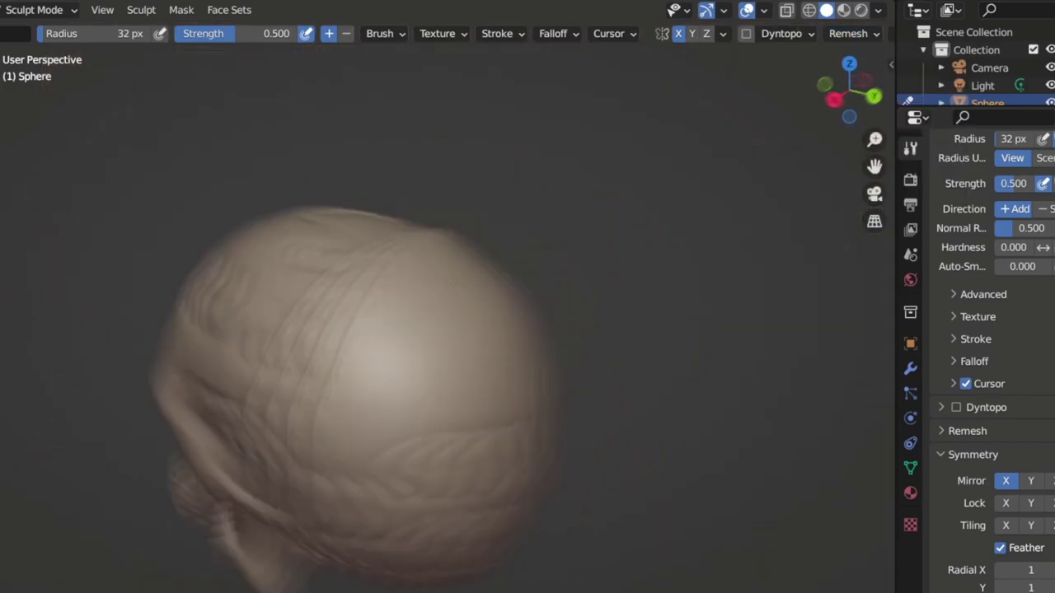
pyautogui.hotkey('shift', 'c')
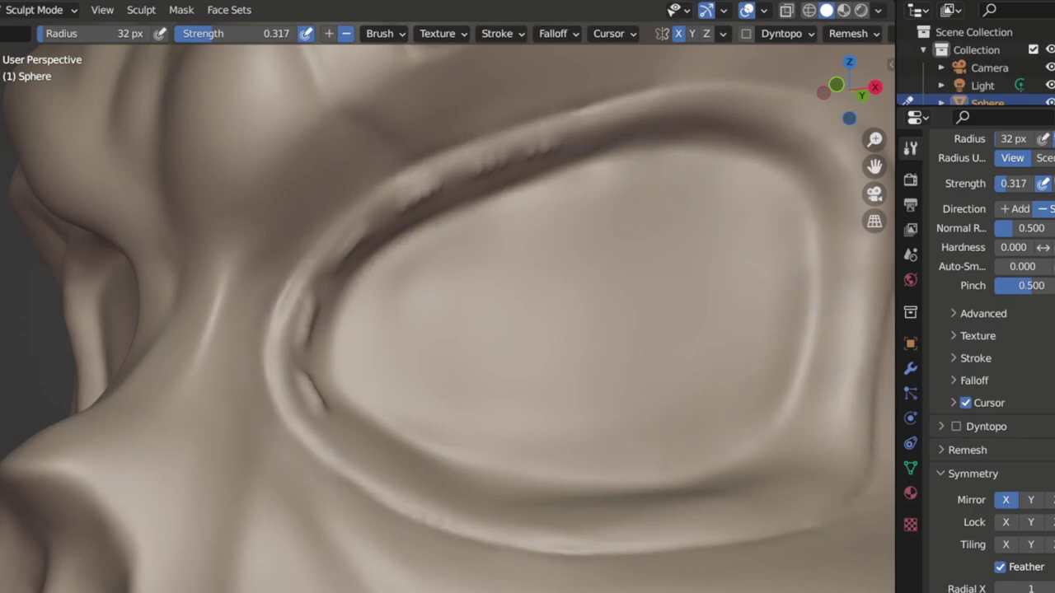
pyautogui.moveTo(424, 145); pyautogui.dragTo(681, 185, button='middle')
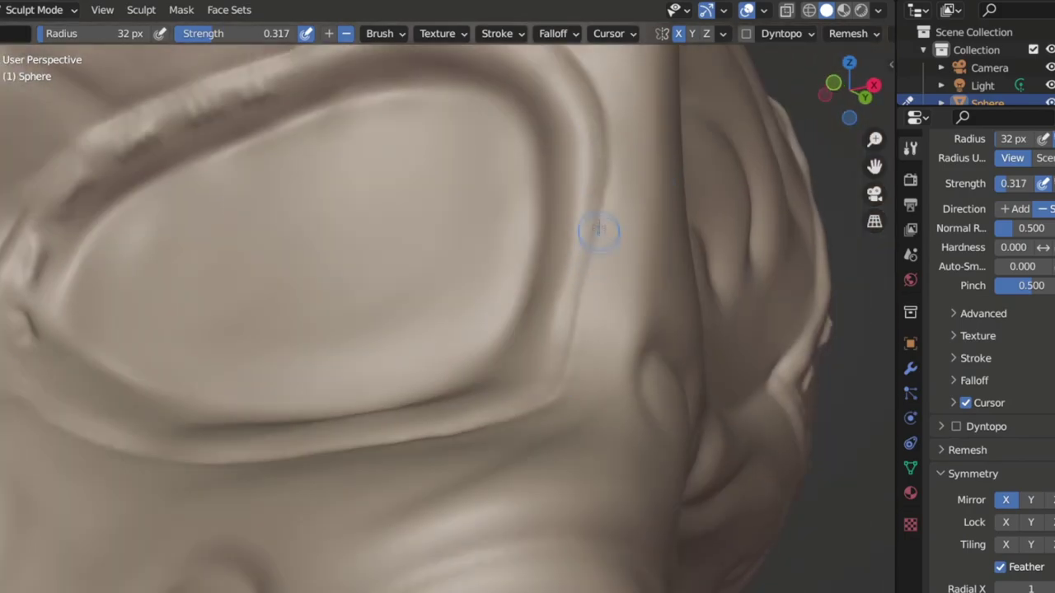
pyautogui.moveTo(600, 241); pyautogui.dragTo(536, 247, button='middle')
pyautogui.moveTo(127, 499); pyautogui.dragTo(228, 206, button='middle')
pyautogui.press('x')
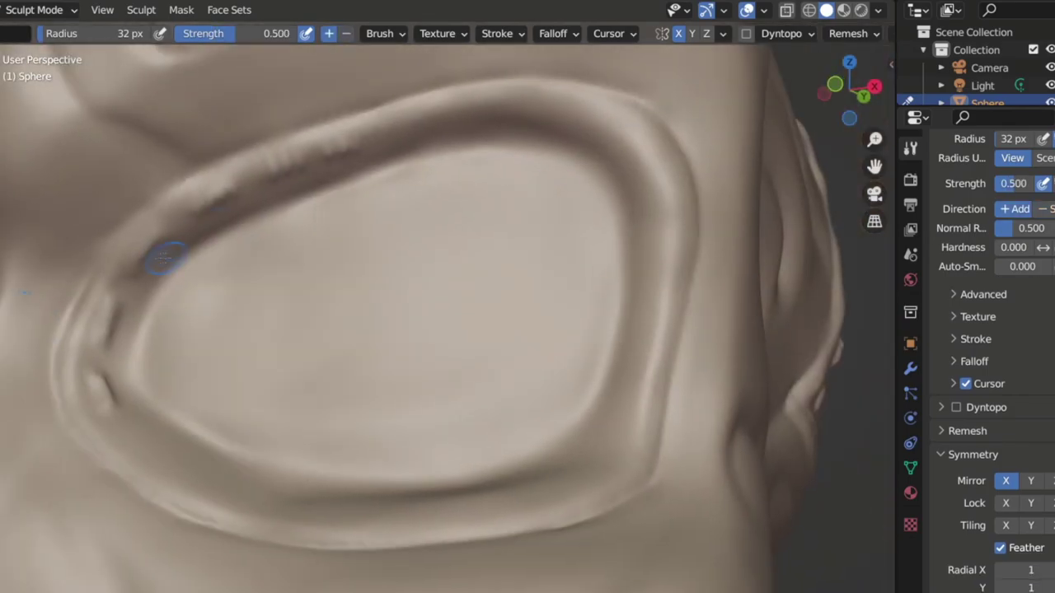
pyautogui.keyDown('shift'); pyautogui.moveTo(146, 252); pyautogui.dragTo(347, 144); pyautogui.keyUp('shift')
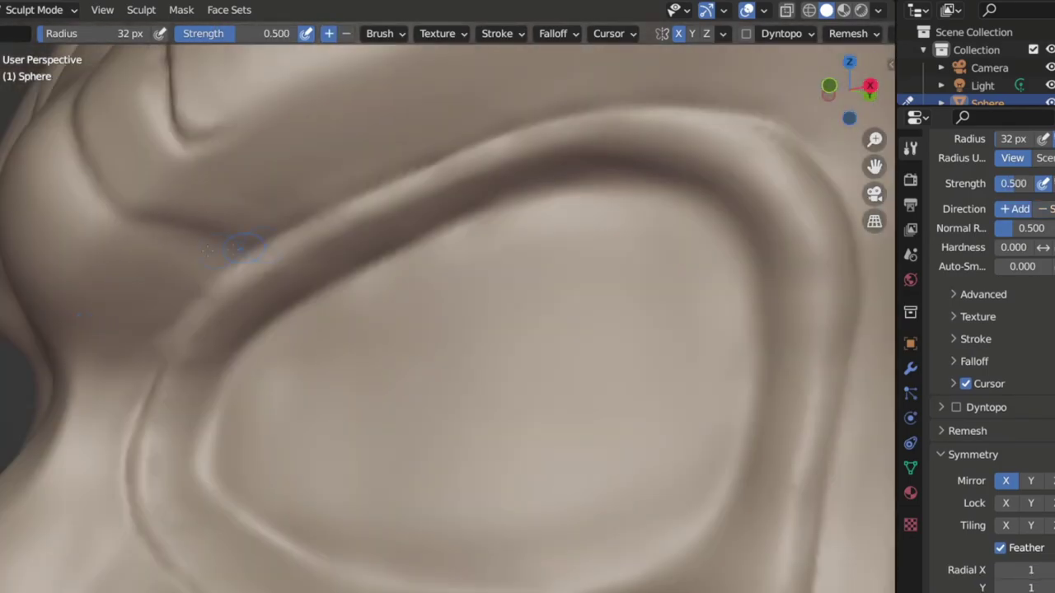
pyautogui.moveTo(321, 241)
pyautogui.keyDown('shift'); pyautogui.mouseDown()
pyautogui.moveTo(668, 148)
pyautogui.moveTo(812, 247)
pyautogui.mouseUp(); pyautogui.keyUp('shift')
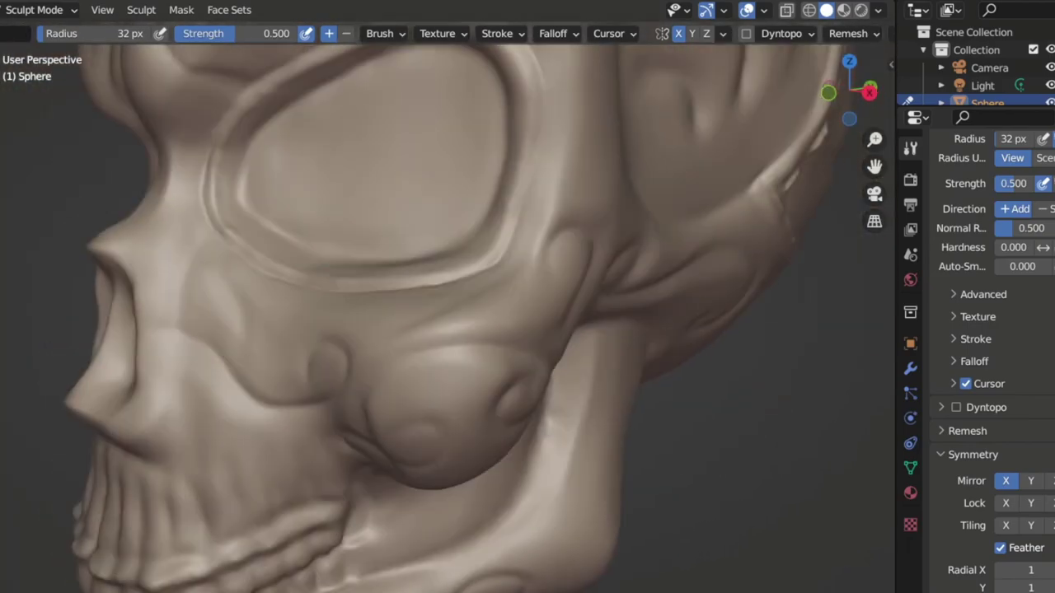
# Deepen and sharpen the socket-ridge crease with the brush enlarged to 59 px
pyautogui.press('ctrl')
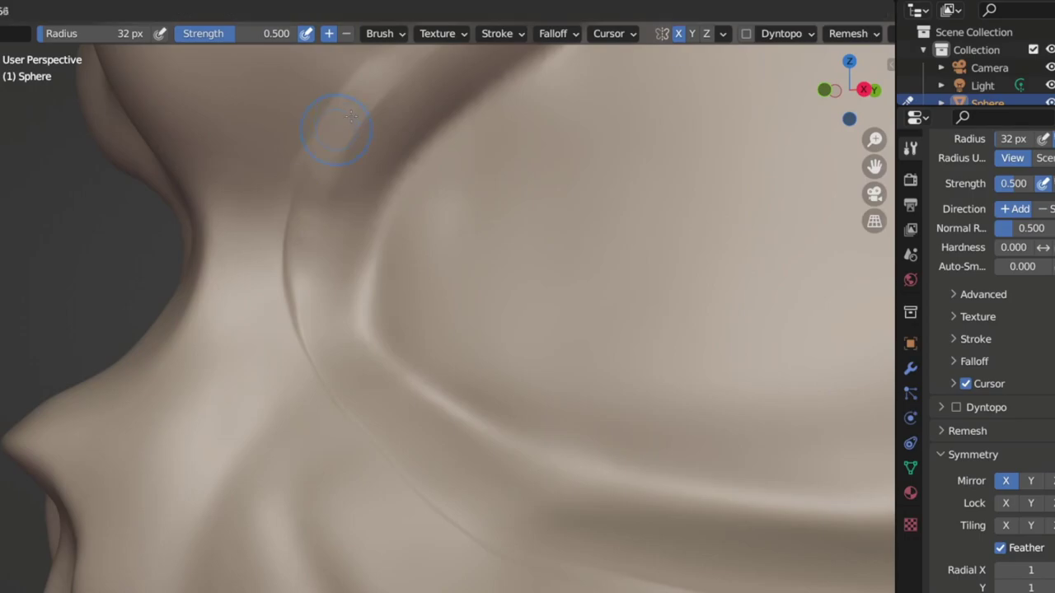
pyautogui.press('f')
pyautogui.click(301, 222)
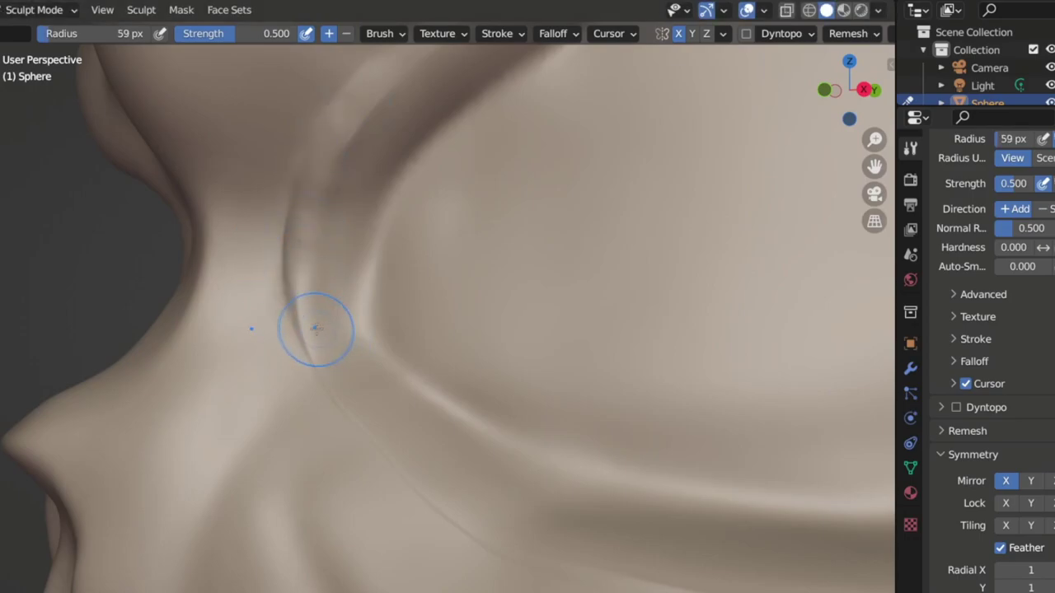
pyautogui.moveTo(342, 384); pyautogui.dragTo(519, 552)
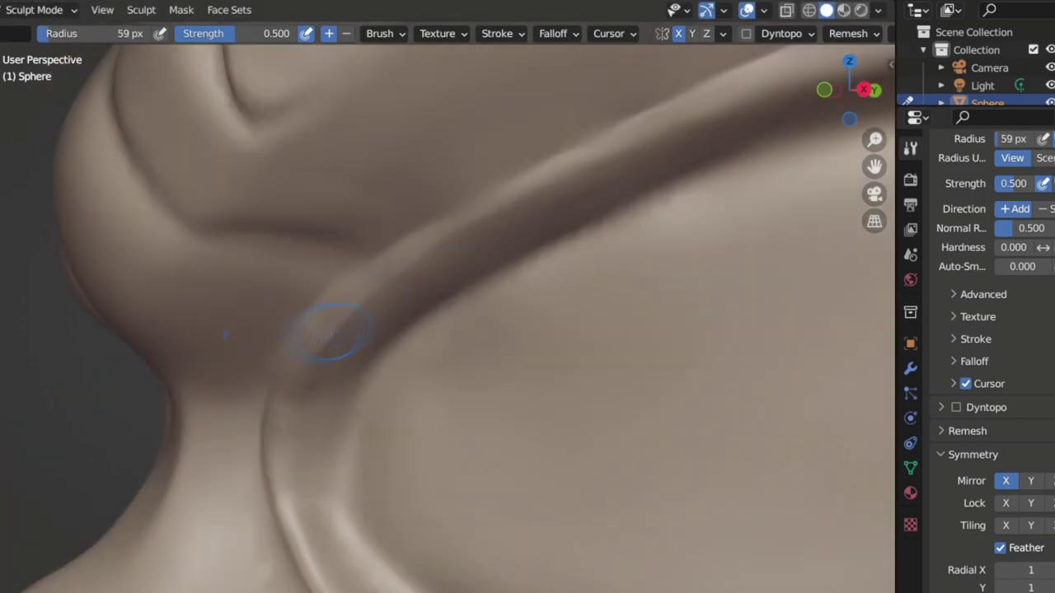
pyautogui.moveTo(319, 342); pyautogui.dragTo(667, 161)
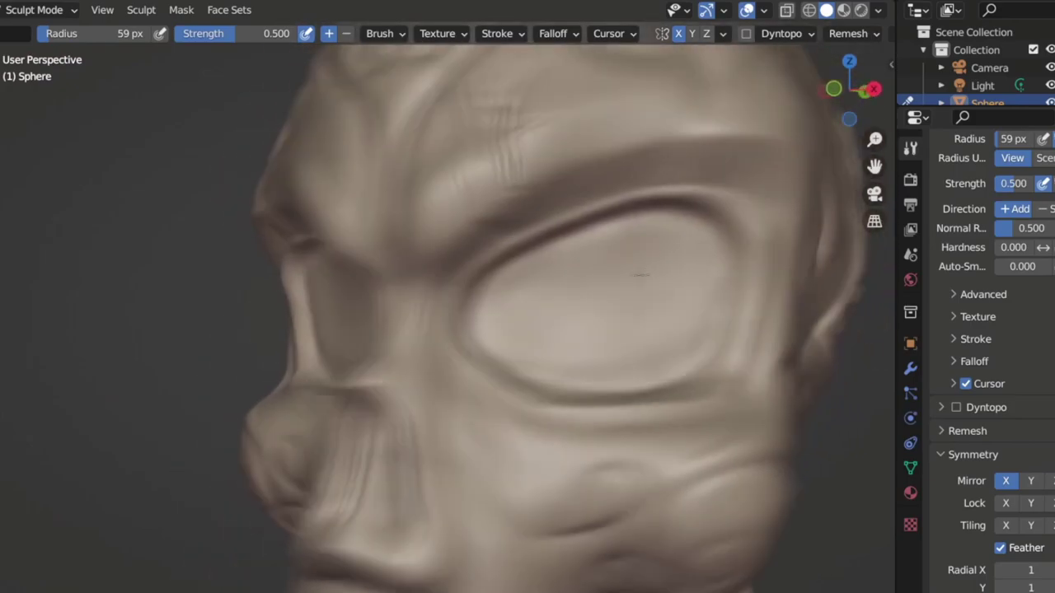
# Return to the Draw brush at 21 px and frame the socket rim for stitch bumps
pyautogui.hotkey('shift', 'c')
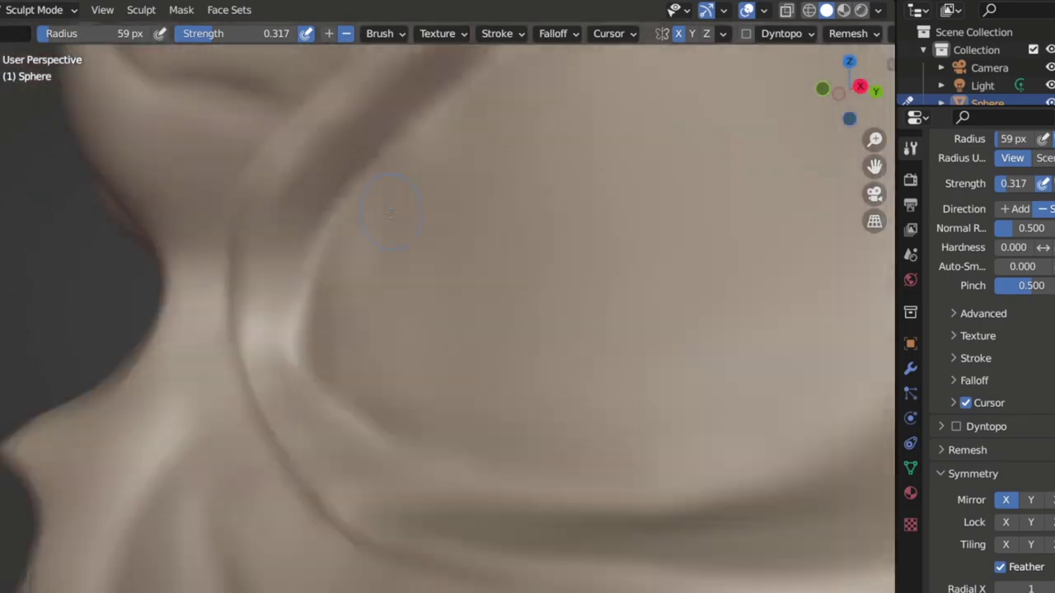
pyautogui.press('x')
pyautogui.press('f')
pyautogui.click(264, 296)
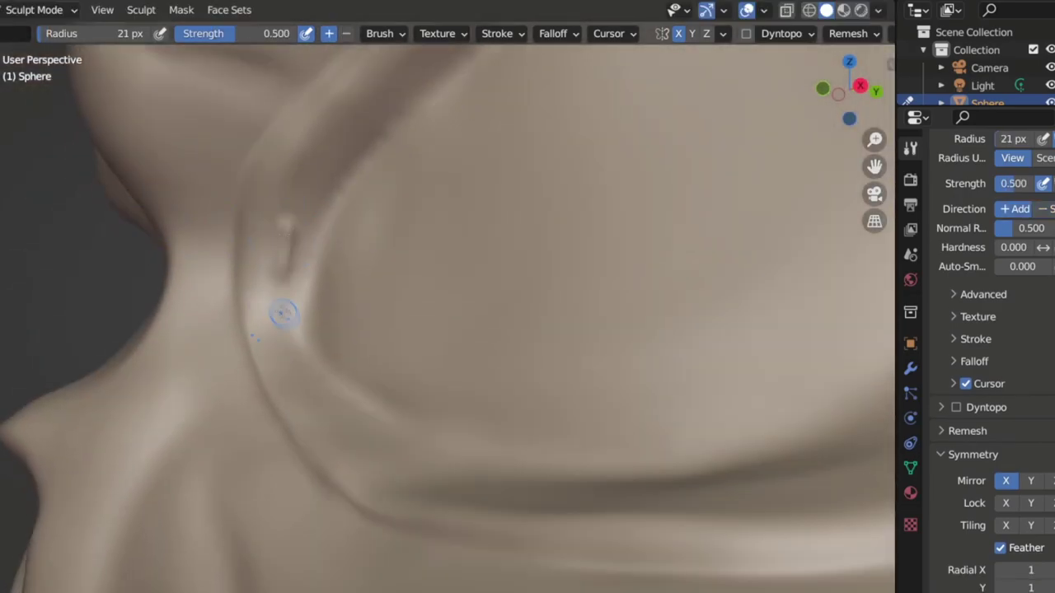
pyautogui.moveTo(294, 185)
pyautogui.mouseDown(button='middle')
pyautogui.moveTo(342, 179)
pyautogui.moveTo(332, 206)
pyautogui.mouseUp(button='middle')
pyautogui.moveTo(391, 150)
pyautogui.mouseDown(button='middle')
pyautogui.moveTo(379, 163)
pyautogui.moveTo(495, 129)
pyautogui.moveTo(451, 111)
pyautogui.mouseUp(button='middle')
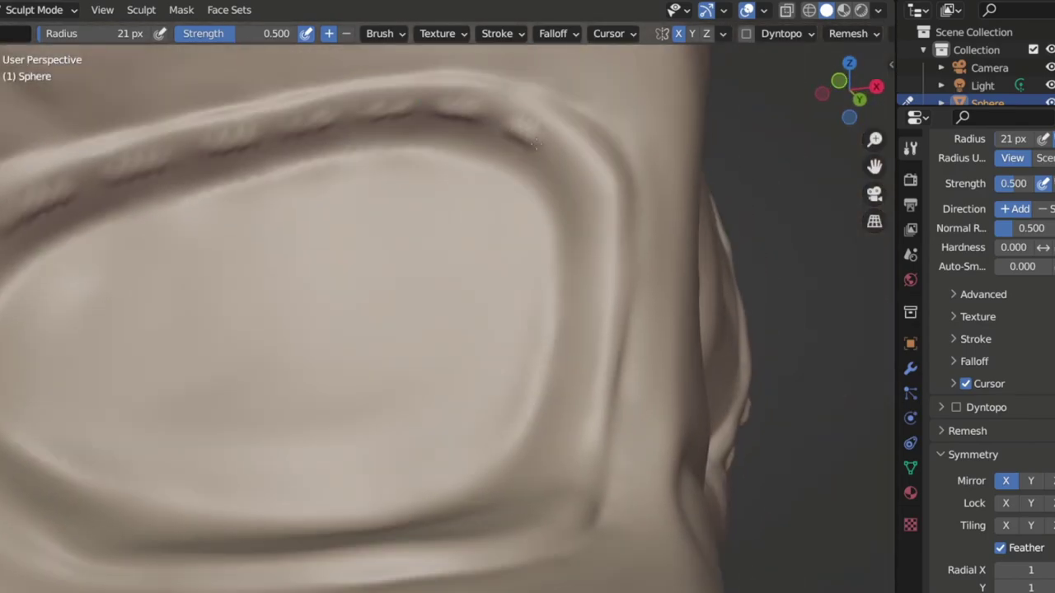
pyautogui.moveTo(570, 344); pyautogui.dragTo(641, 266, button='middle')
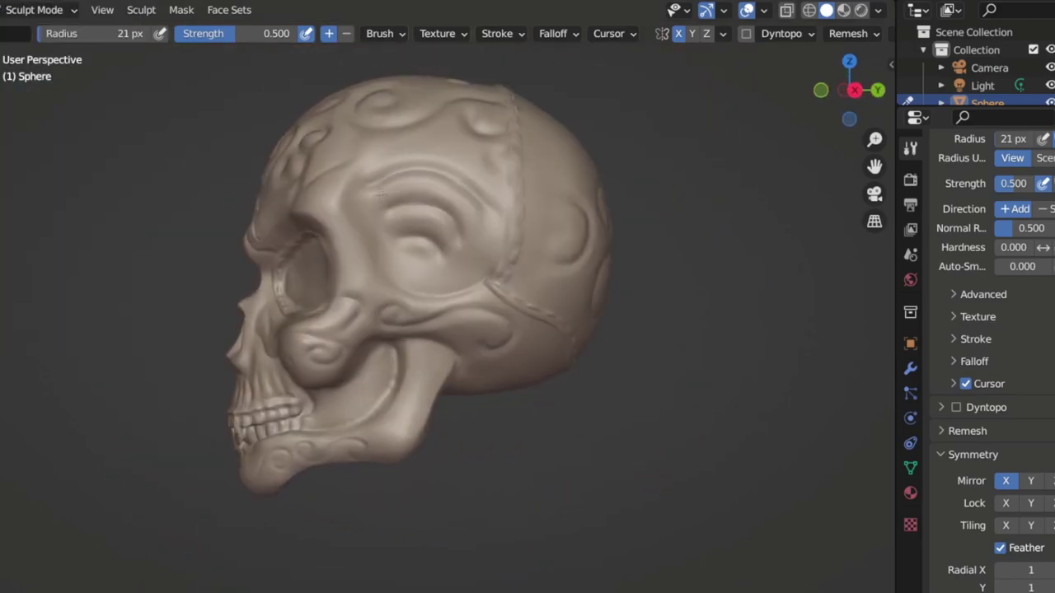
# Dab stitch marks around both socket rims, undoing the last four bad bumps
pyautogui.hotkey('shift', 'c')
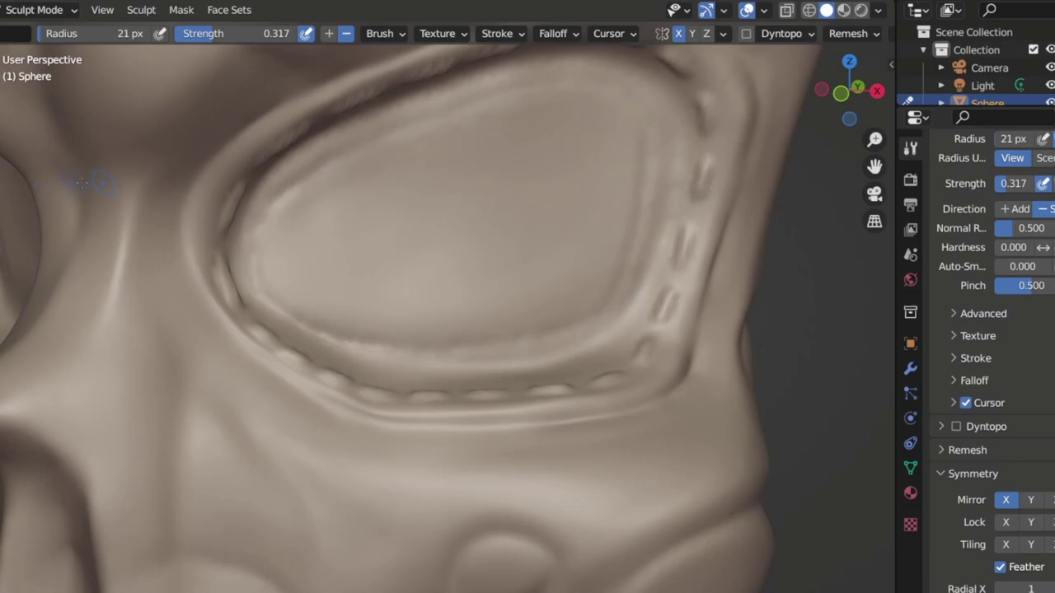
pyautogui.press('x')
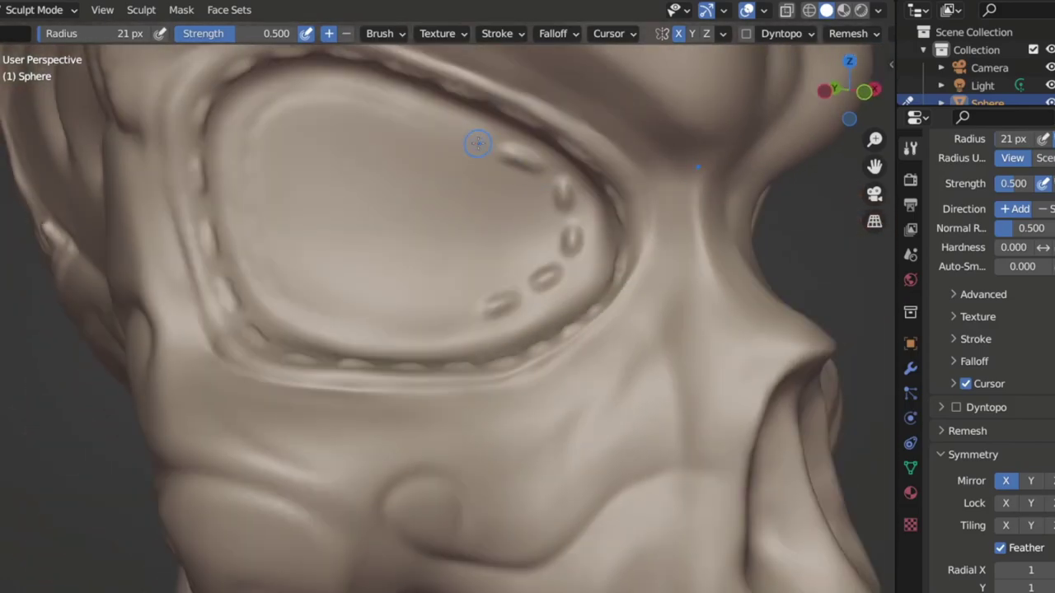
pyautogui.hotkey('ctrl', 'z')
pyautogui.hotkey('ctrl', 'z')
pyautogui.hotkey('ctrl', 'z')
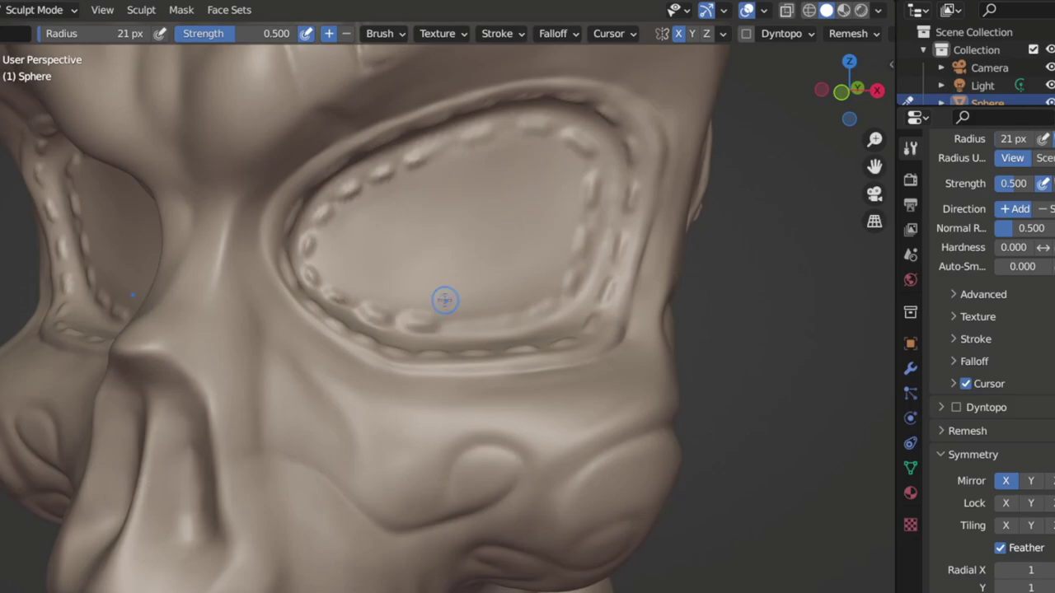
pyautogui.scroll(5, 315, 307)
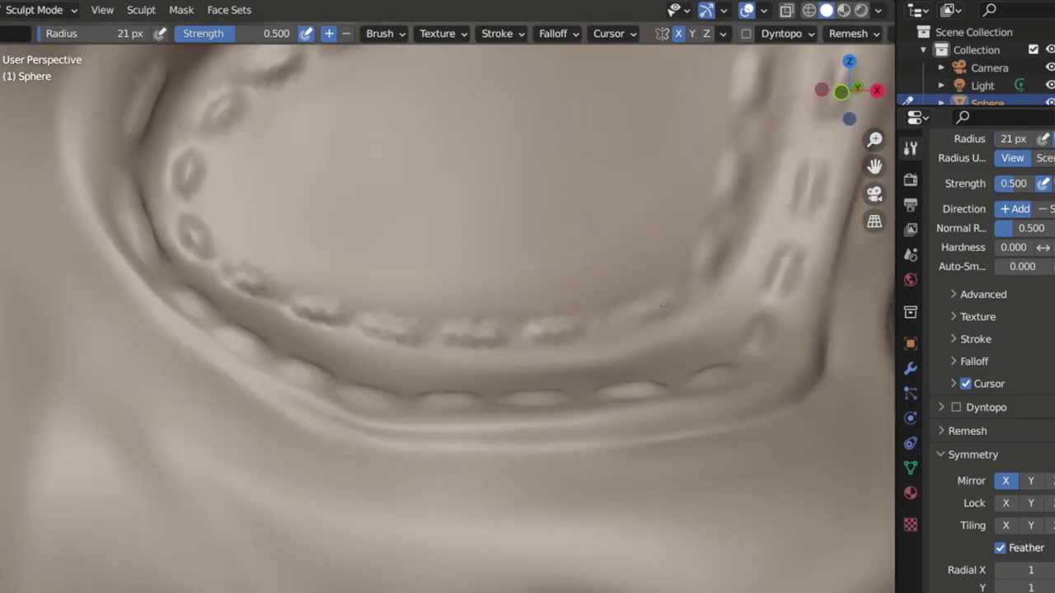
pyautogui.scroll(-10, 447, 308)
pyautogui.moveTo(601, 228); pyautogui.dragTo(462, 248, button='middle')
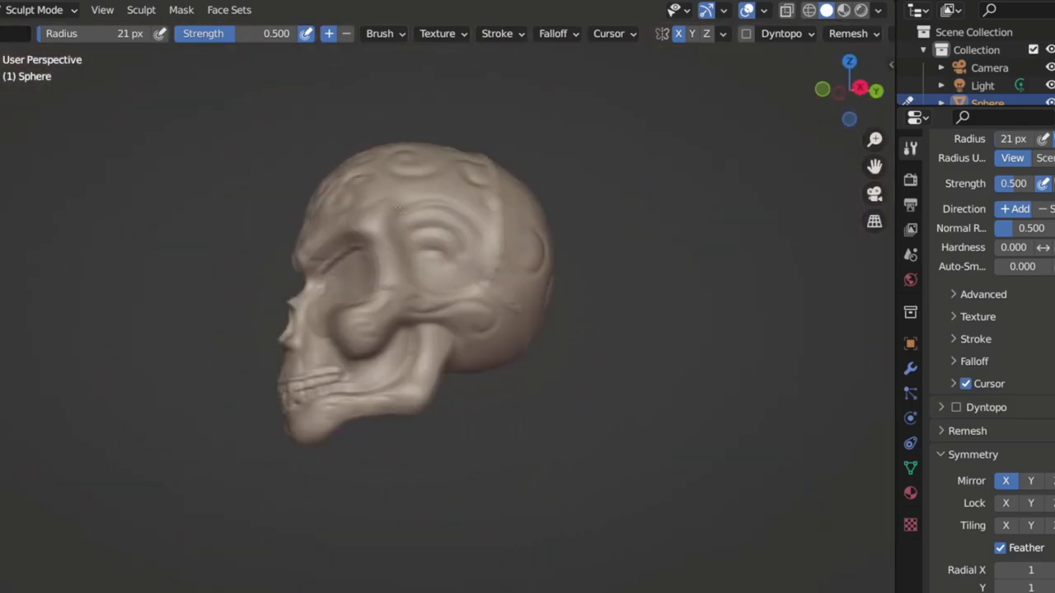
pyautogui.scroll(5, 436, 262)
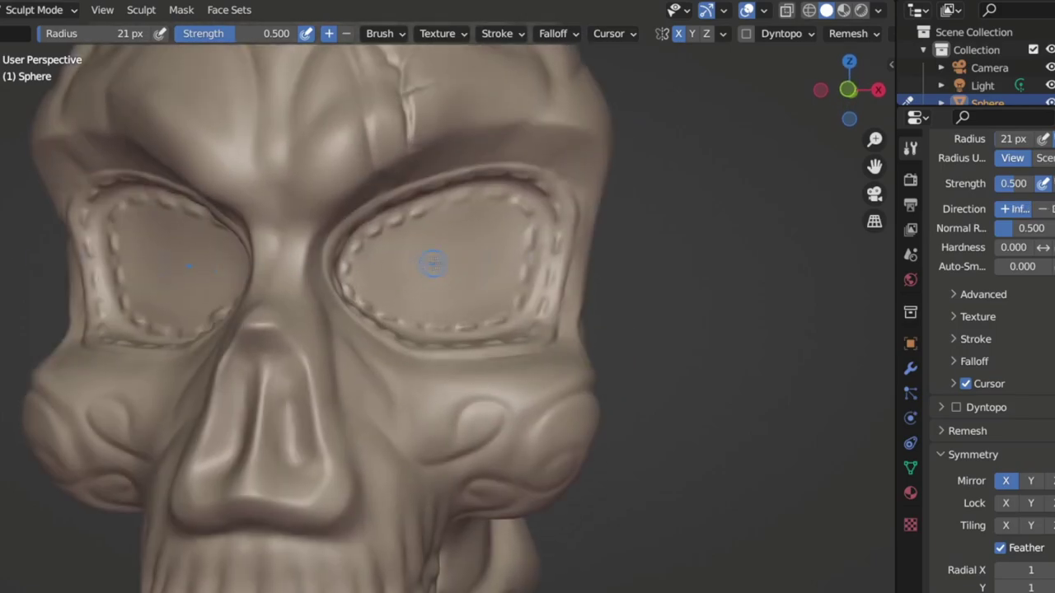
# Enlarge the brush to 69 px and build a mirrored eyeball bulge in each socket
pyautogui.press('f')
pyautogui.click(469, 251)
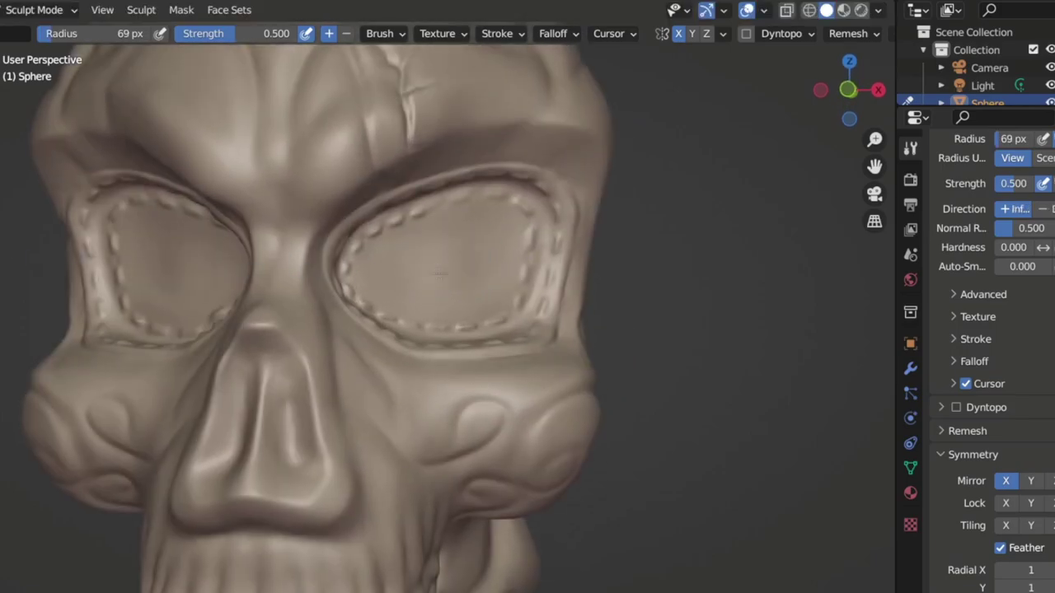
pyautogui.moveTo(439, 271); pyautogui.dragTo(461, 281)
pyautogui.scroll(-8, 560, 214)
pyautogui.moveTo(514, 226); pyautogui.dragTo(445, 235, button='middle')
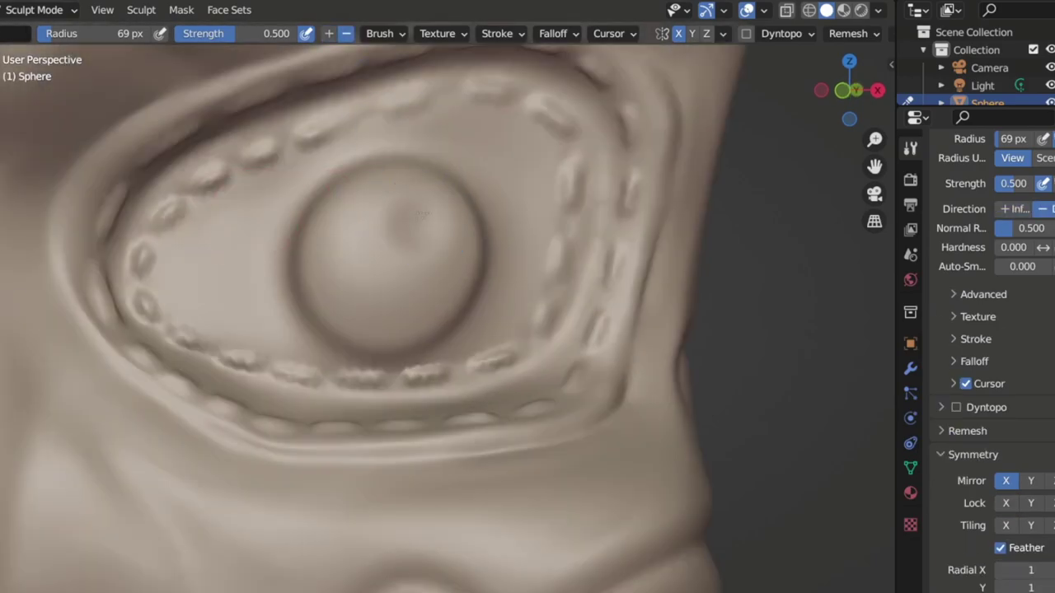
# Press two dents into the eyeball, raise them into bumps, and join them with a clay ridge
pyautogui.moveTo(349, 294); pyautogui.dragTo(360, 280)
pyautogui.moveTo(410, 219); pyautogui.dragTo(407, 213)
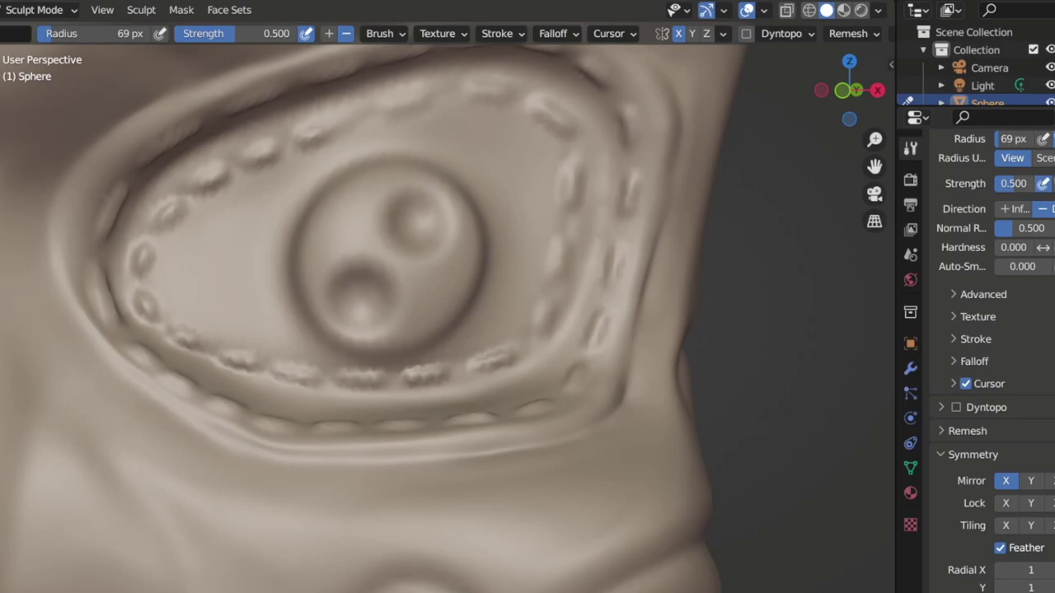
pyautogui.click(412, 215)
pyautogui.click(360, 289)
pyautogui.hotkey('shift', 't')
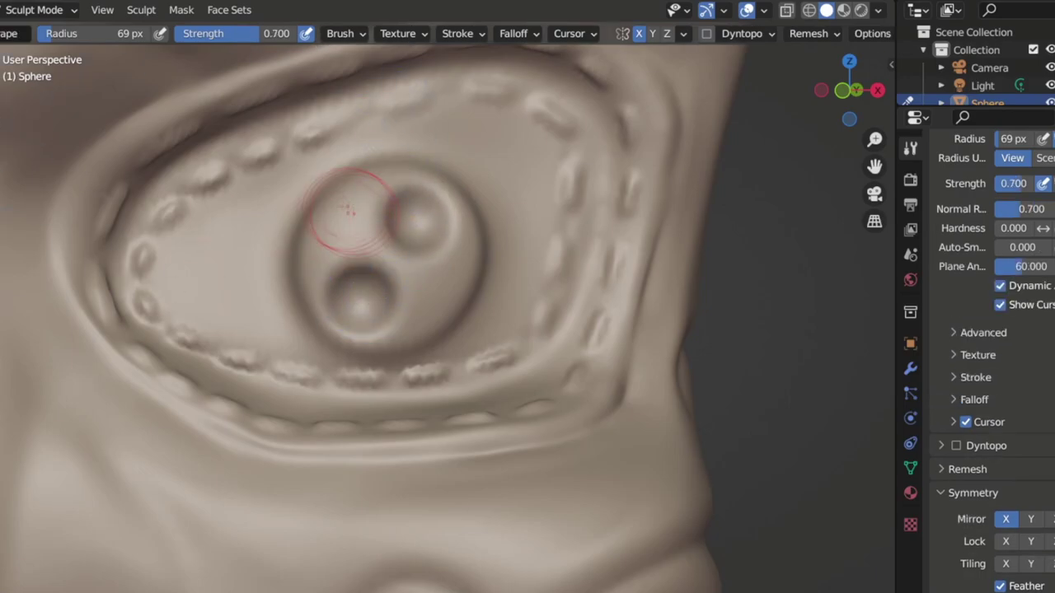
pyautogui.press('c')
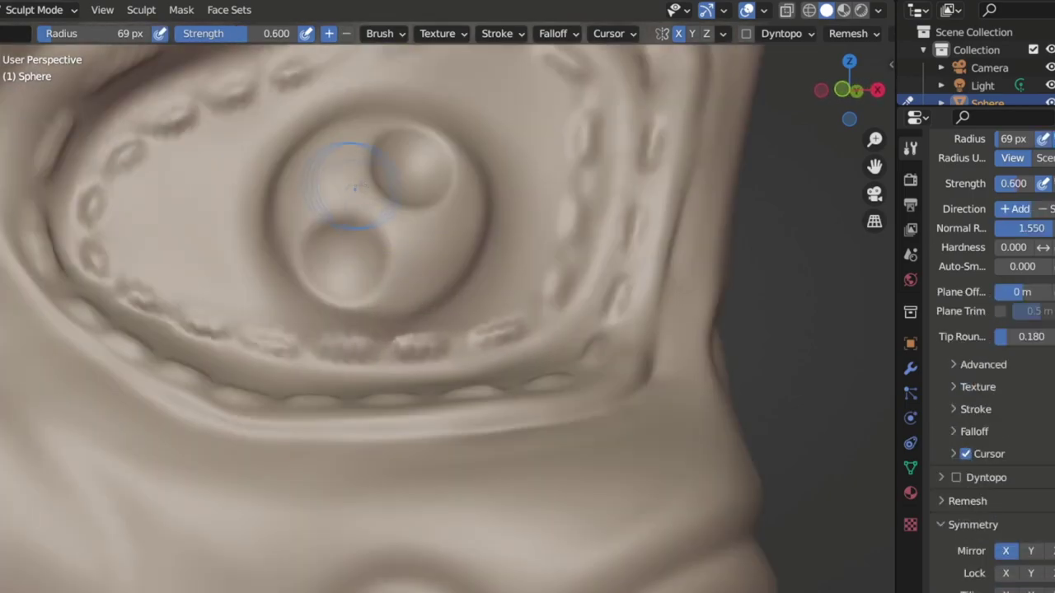
pyautogui.moveTo(338, 235); pyautogui.dragTo(408, 180)
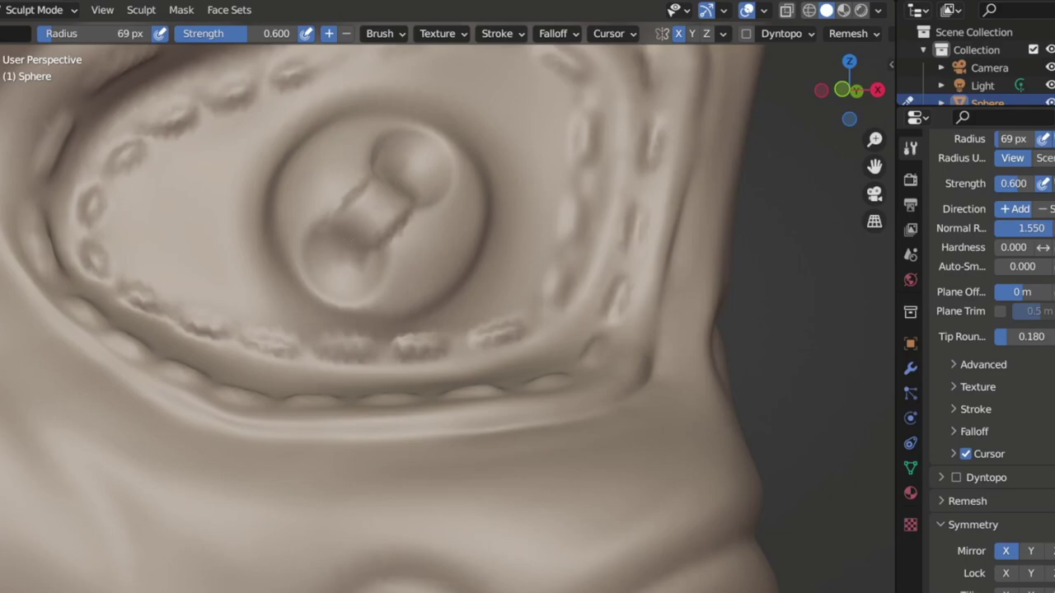
# Inflate and smooth the elongated diagonal pupil form with the Inflate brush
pyautogui.moveTo(395, 173); pyautogui.dragTo(406, 161, button='middle')
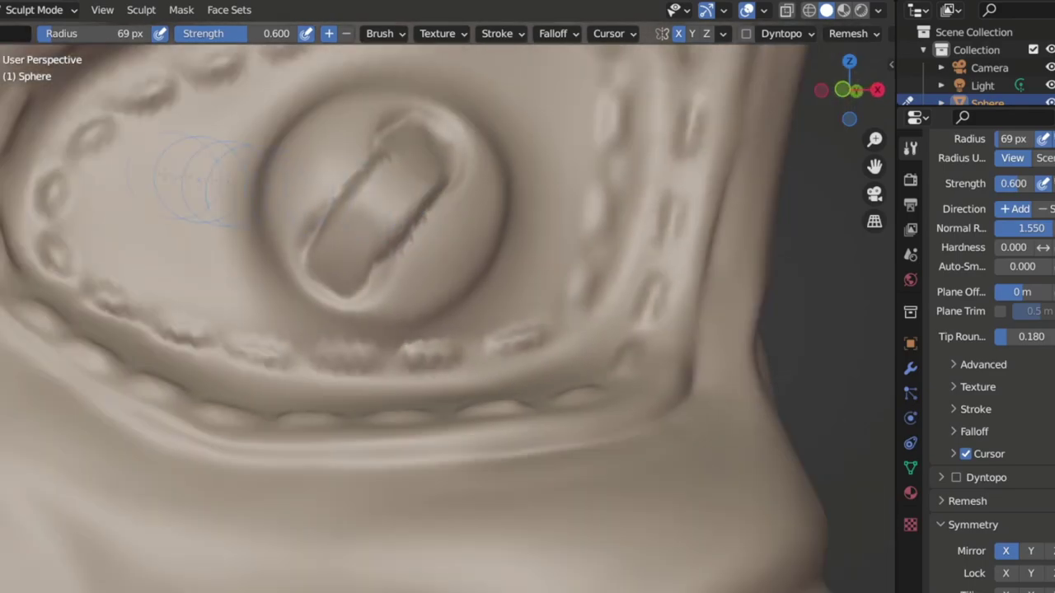
pyautogui.press('i')
pyautogui.scroll(3, 407, 161)
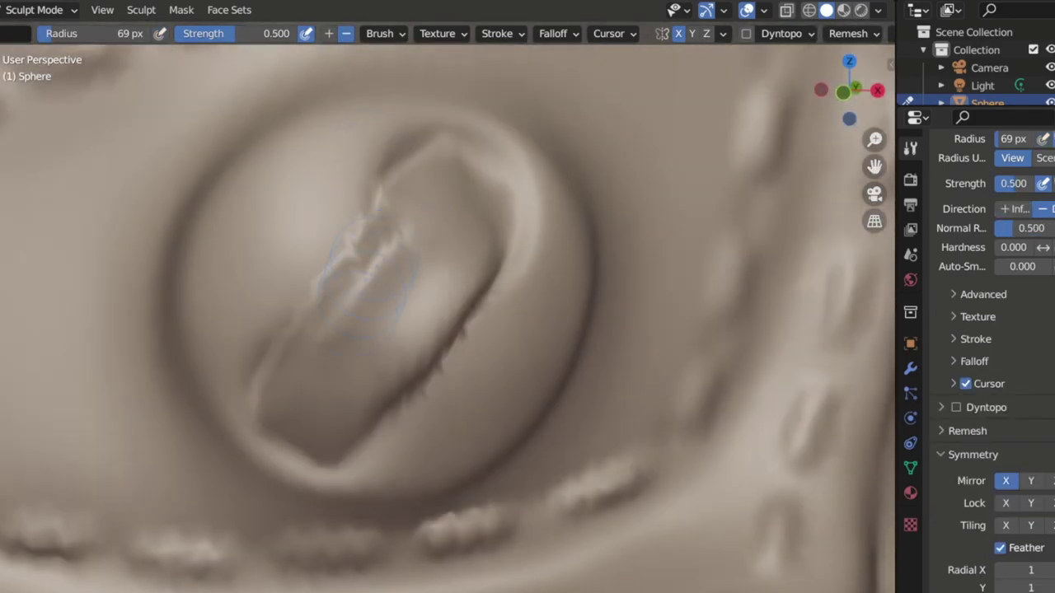
pyautogui.moveTo(432, 229); pyautogui.dragTo(395, 346)
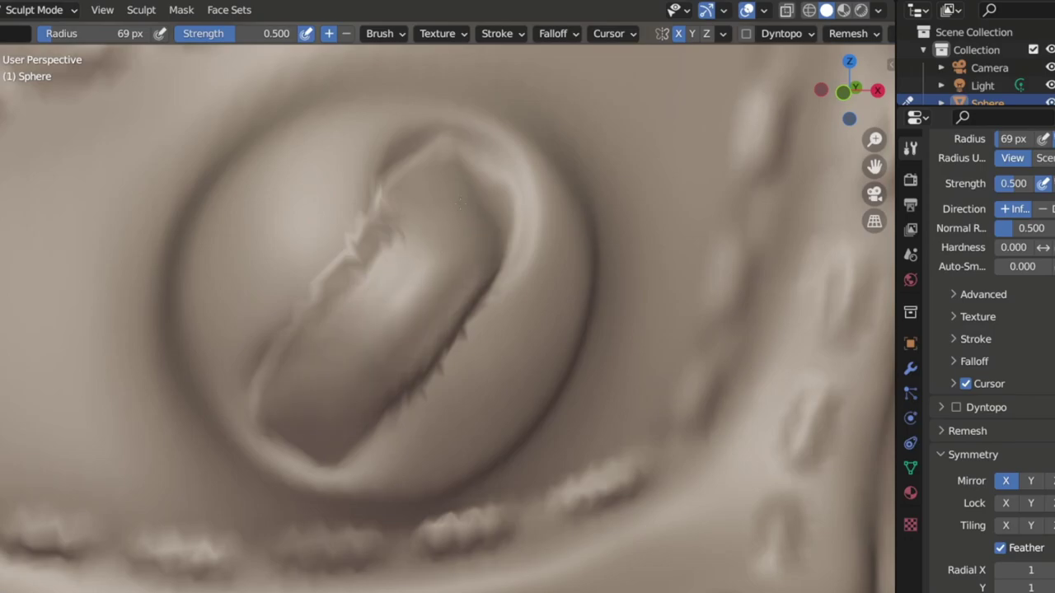
pyautogui.scroll(-3, 447, 176)
pyautogui.scroll(-3, 447, 177)
pyautogui.scroll(2, 373, 248)
pyautogui.scroll(3, 373, 249)
pyautogui.scroll(3, 454, 228)
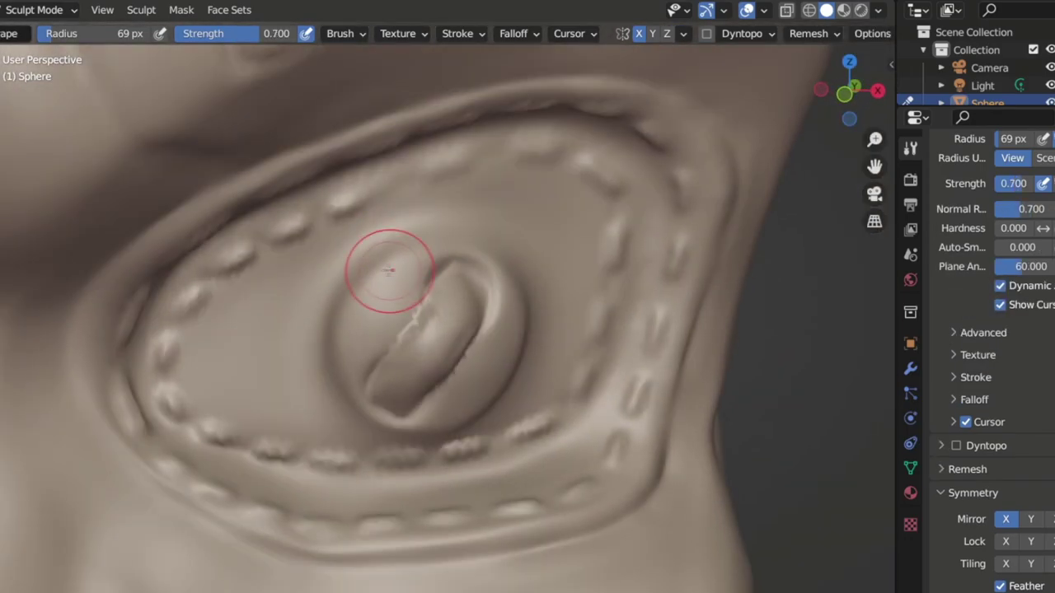
# Select the Crease brush and orbit down to frame the eyeball
pyautogui.hotkey('shift', 'c')
pyautogui.moveTo(383, 251)
pyautogui.mouseDown(button='middle')
pyautogui.moveTo(314, 272)
pyautogui.moveTo(346, 214)
pyautogui.mouseUp(button='middle')
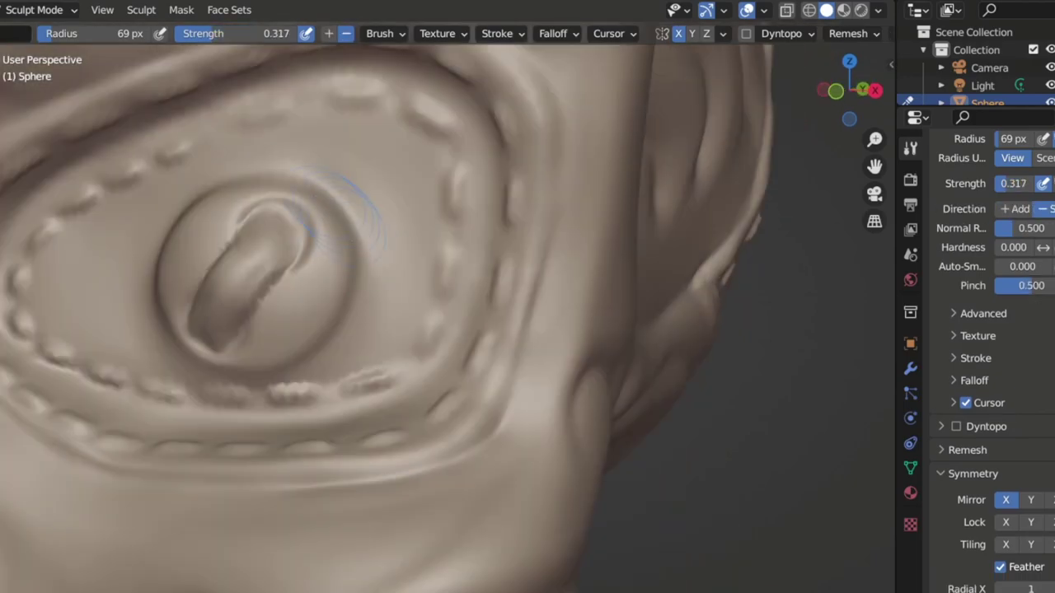
pyautogui.moveTo(400, 265); pyautogui.dragTo(224, 246, button='middle')
pyautogui.scroll(-2, 219, 177)
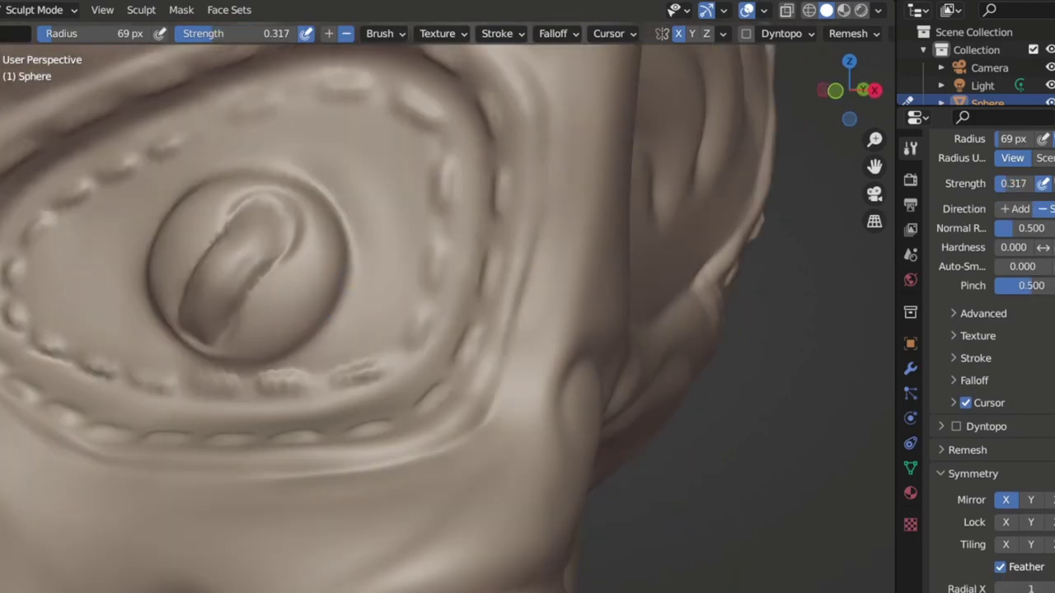
pyautogui.scroll(-3, 200, 245)
pyautogui.moveTo(200, 246); pyautogui.dragTo(99, 330, button='middle')
pyautogui.scroll(5, 21, 381)
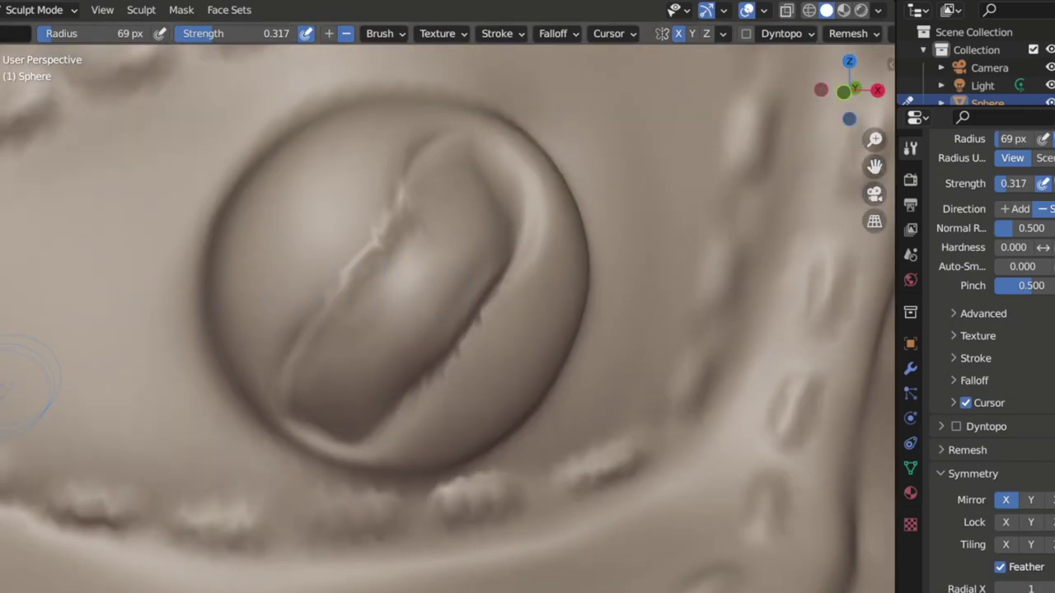
pyautogui.moveTo(429, 313); pyautogui.dragTo(368, 324, button='middle')
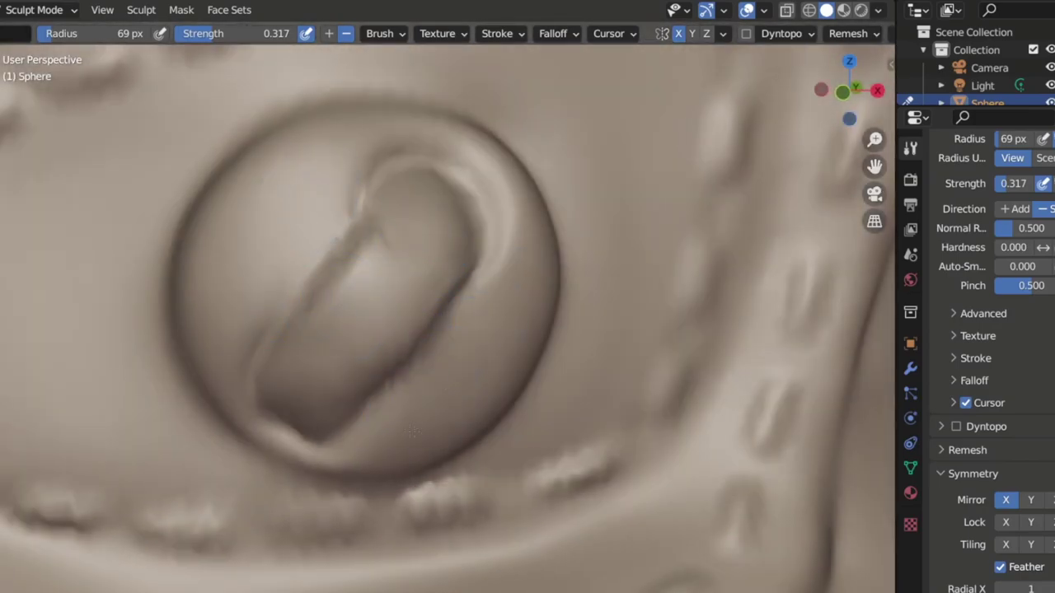
pyautogui.keyDown('shift'); pyautogui.moveTo(517, 249); pyautogui.dragTo(331, 323, button='middle'); pyautogui.keyUp('shift')
# Deepen the eyelid crease along the eyeball's edge with the Crease brush
pyautogui.press('p')
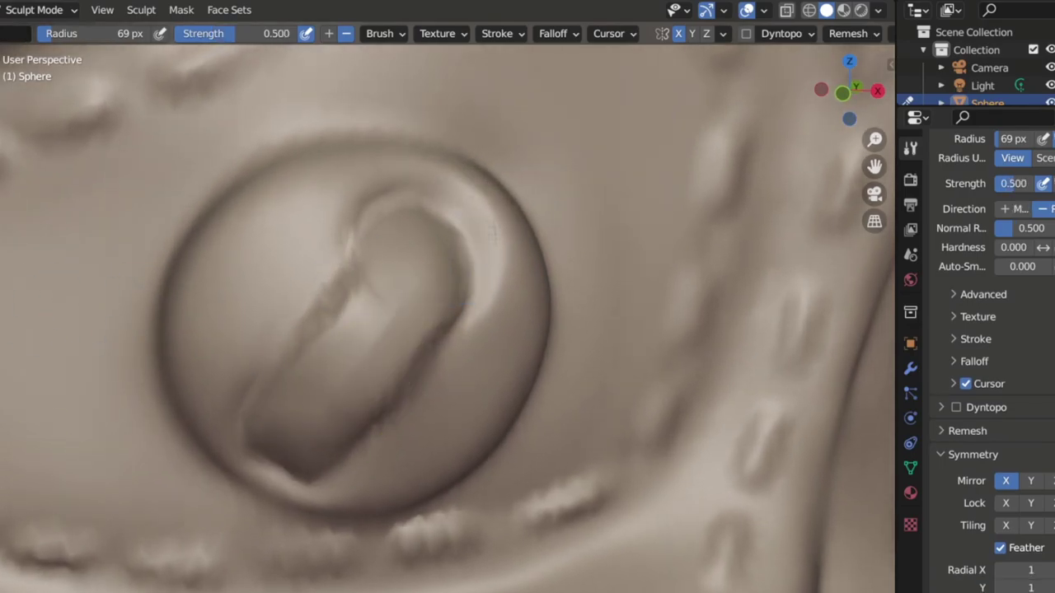
pyautogui.keyDown('shift'); pyautogui.moveTo(366, 252); pyautogui.dragTo(384, 174, button='middle'); pyautogui.keyUp('shift')
pyautogui.moveTo(413, 212); pyautogui.dragTo(248, 207, button='middle')
pyautogui.hotkey('shift', 'c')
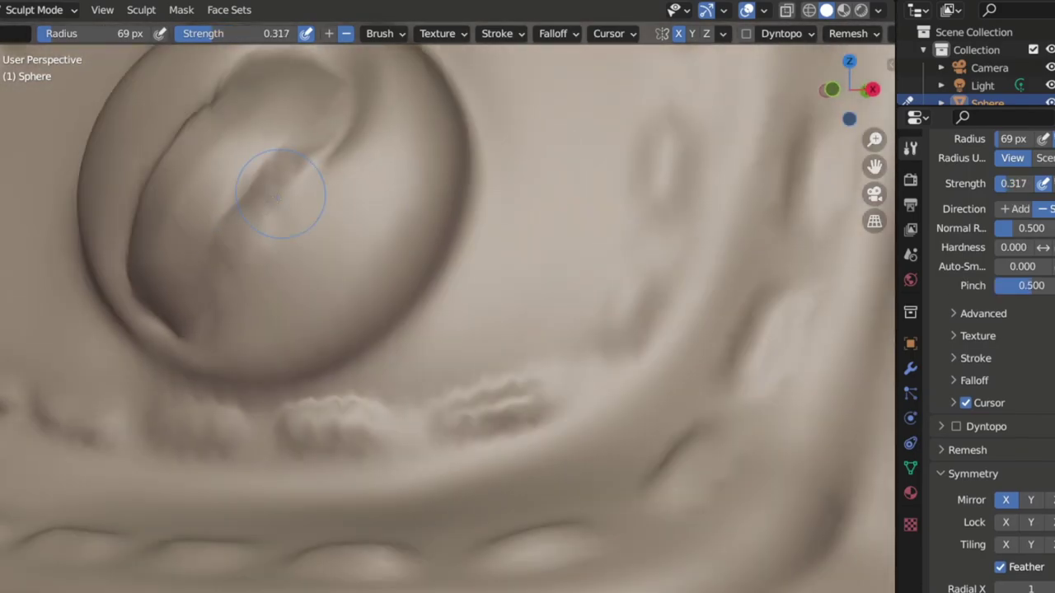
pyautogui.moveTo(281, 193); pyautogui.dragTo(235, 263)
pyautogui.moveTo(272, 165); pyautogui.dragTo(235, 255)
# Add crease strokes along the eyeball's opposite edge
pyautogui.moveTo(247, 248); pyautogui.dragTo(511, 256, button='middle')
pyautogui.moveTo(634, 280); pyautogui.dragTo(577, 370)
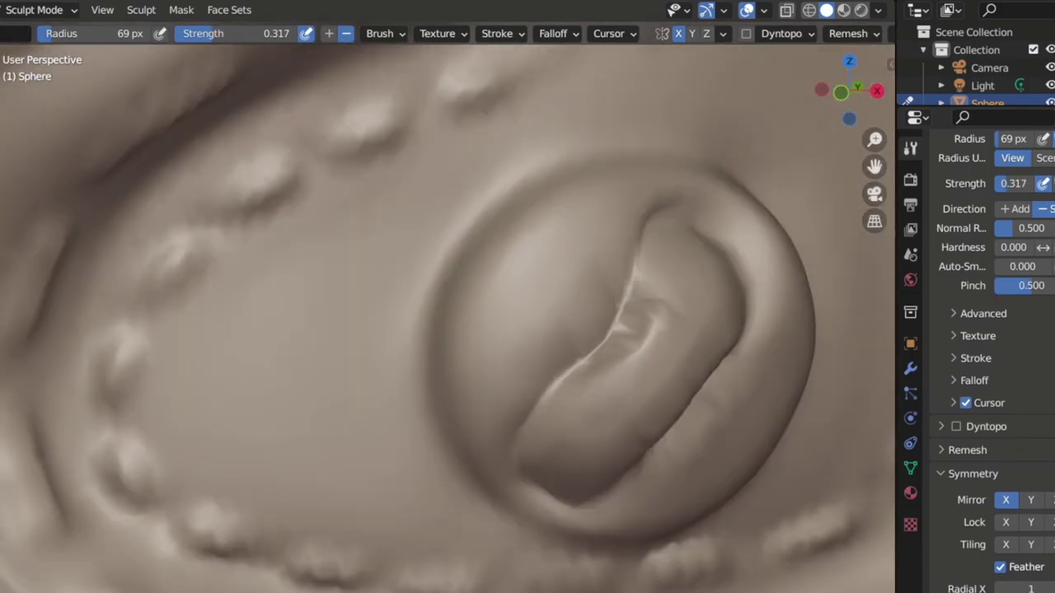
pyautogui.moveTo(495, 330); pyautogui.dragTo(355, 198, button='middle')
pyautogui.scroll(-5, 462, 247)
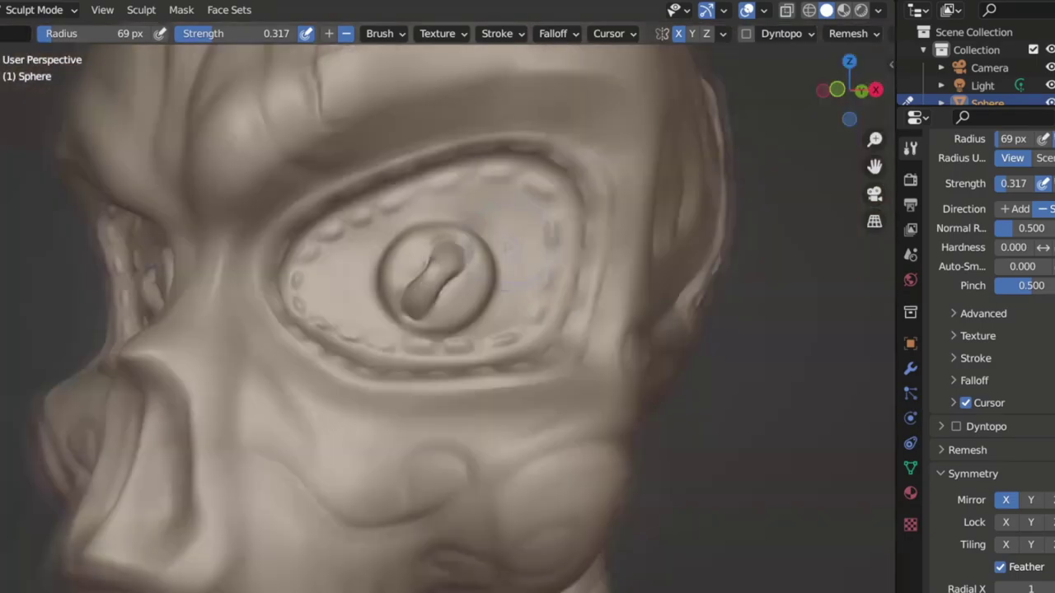
pyautogui.scroll(-5, 461, 247)
pyautogui.scroll(5, 462, 247)
pyautogui.scroll(3, 462, 247)
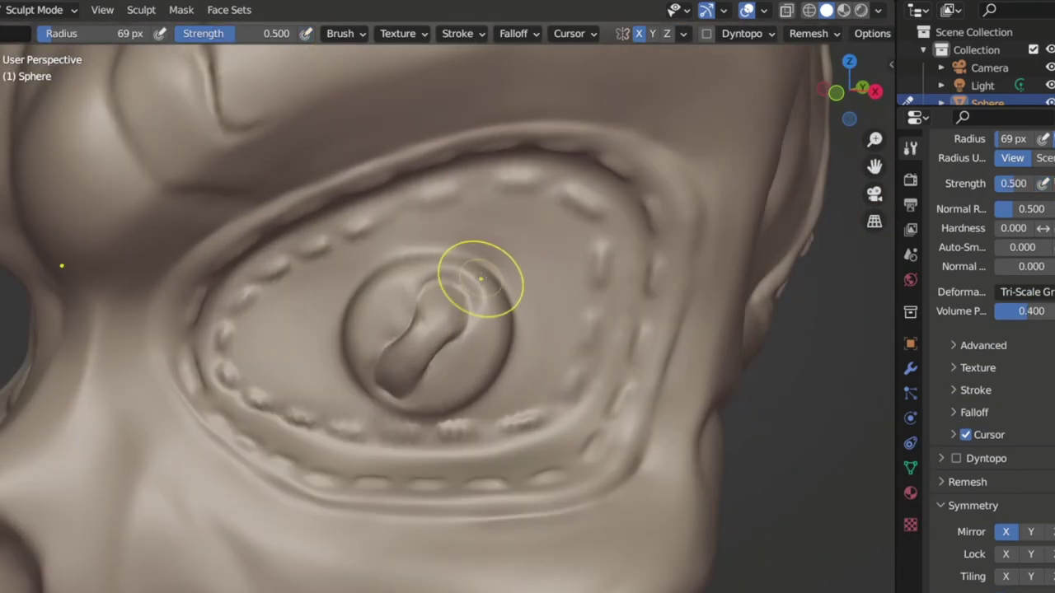
# Reshape the eyeball's slit pupil into a curve, leaving the Crease brush at strength 0.317
pyautogui.moveTo(483, 275)
pyautogui.mouseDown()
pyautogui.moveTo(389, 318)
pyautogui.moveTo(424, 306)
pyautogui.mouseUp()
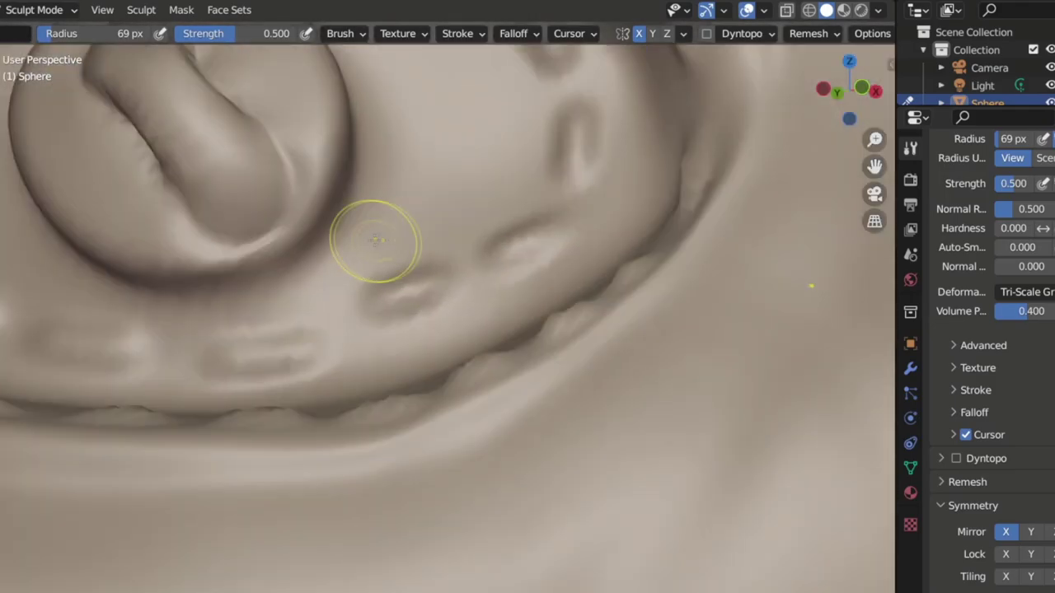
pyautogui.press('c')
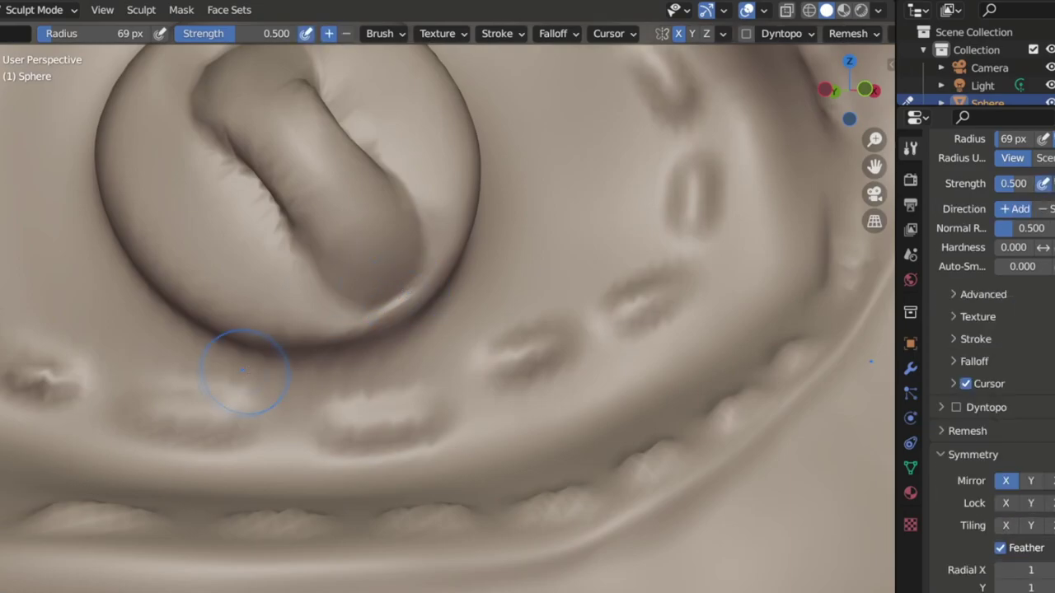
pyautogui.hotkey('shift', 'c')
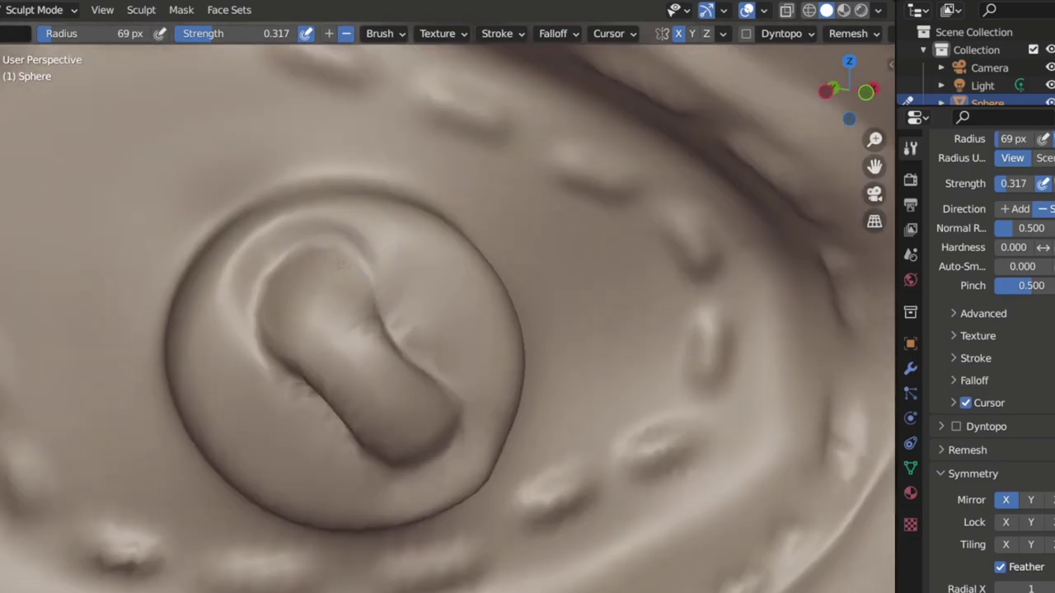
pyautogui.scroll(-3, 355, 283)
pyautogui.scroll(-6, 355, 283)
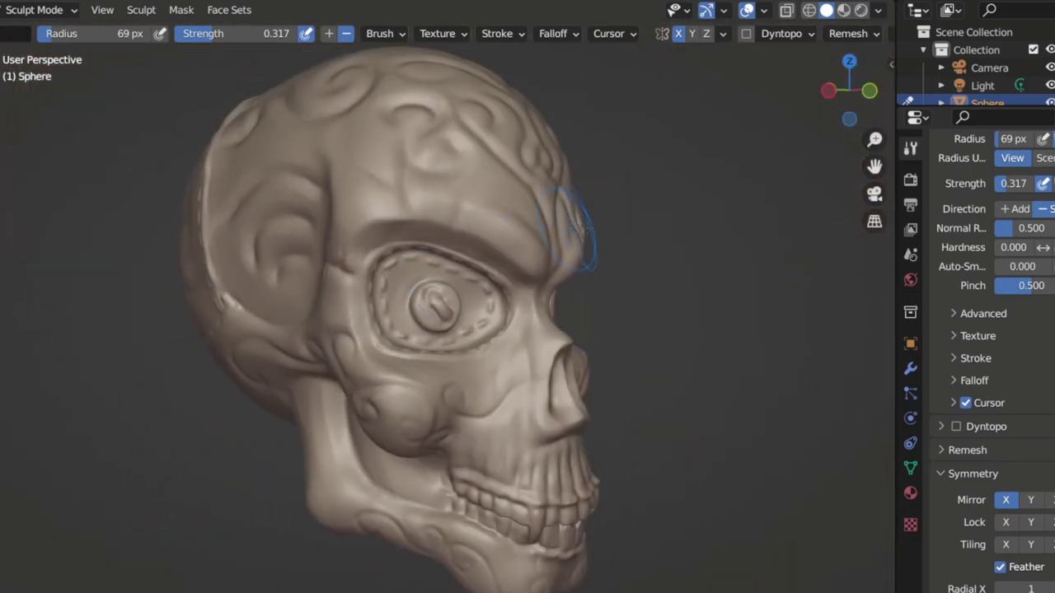
# Deepen the crease beneath the upper swirls, then orbit around the whole head to check it
pyautogui.moveTo(494, 248); pyautogui.dragTo(585, 249, button='middle')
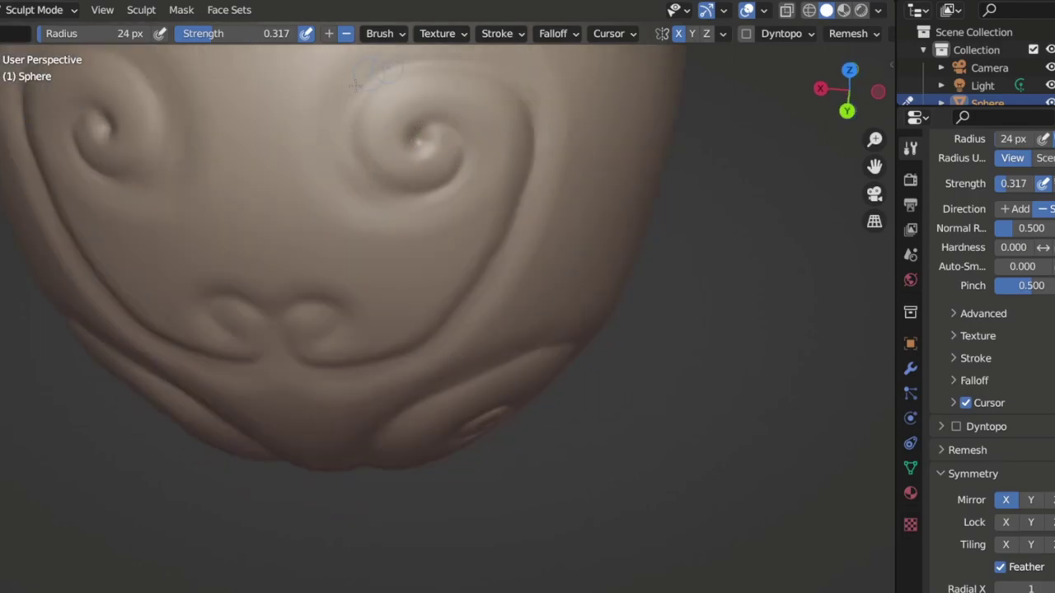
pyautogui.scroll(-5, 354, 74)
pyautogui.moveTo(355, 75); pyautogui.dragTo(485, 215, button='middle')
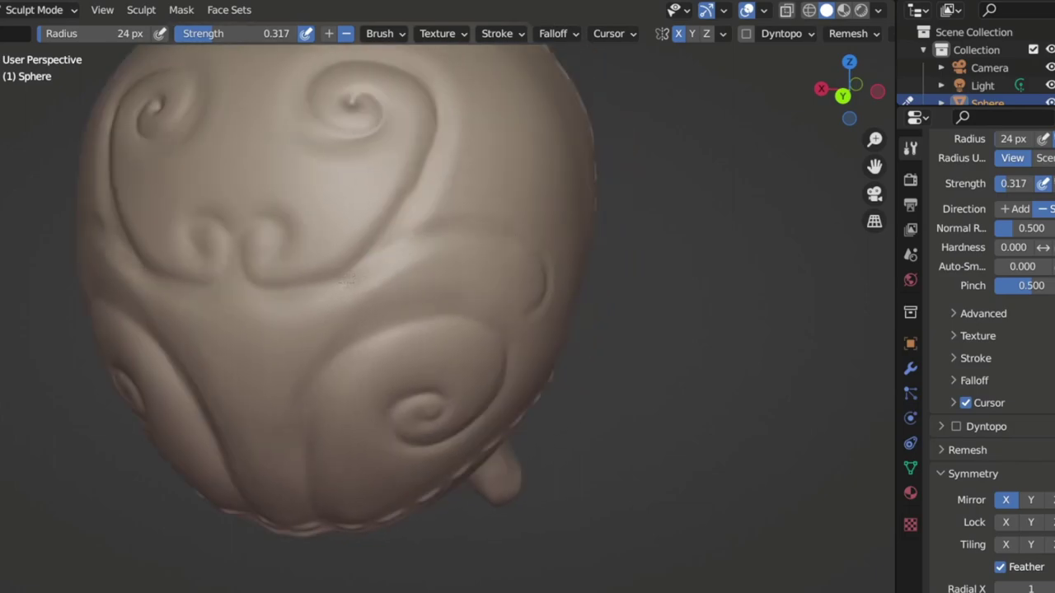
pyautogui.moveTo(404, 252); pyautogui.dragTo(253, 290)
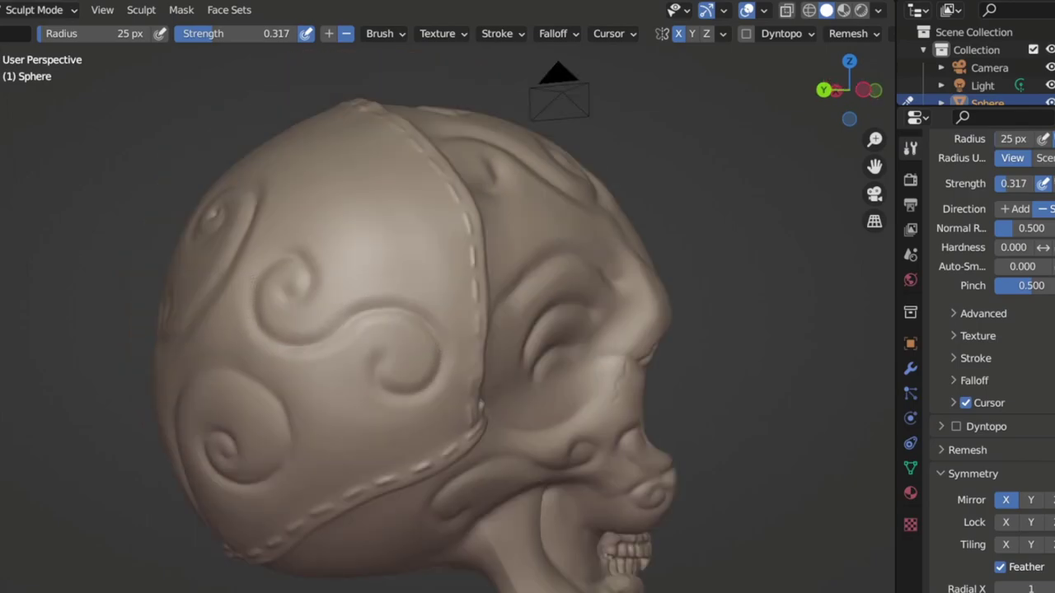
pyautogui.moveTo(329, 330); pyautogui.dragTo(271, 378, button='middle')
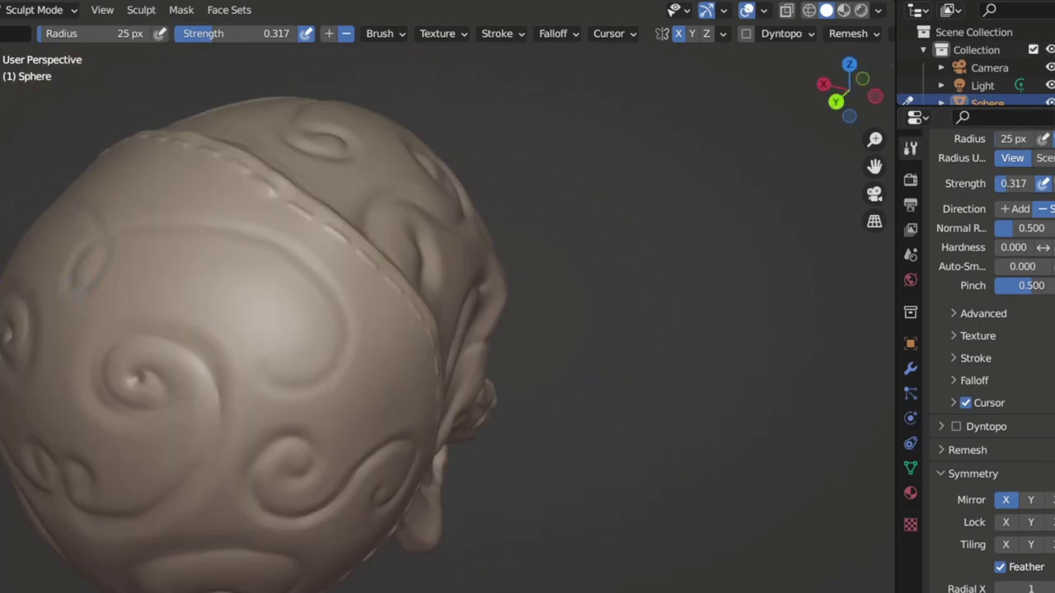
pyautogui.scroll(-4, 297, 375)
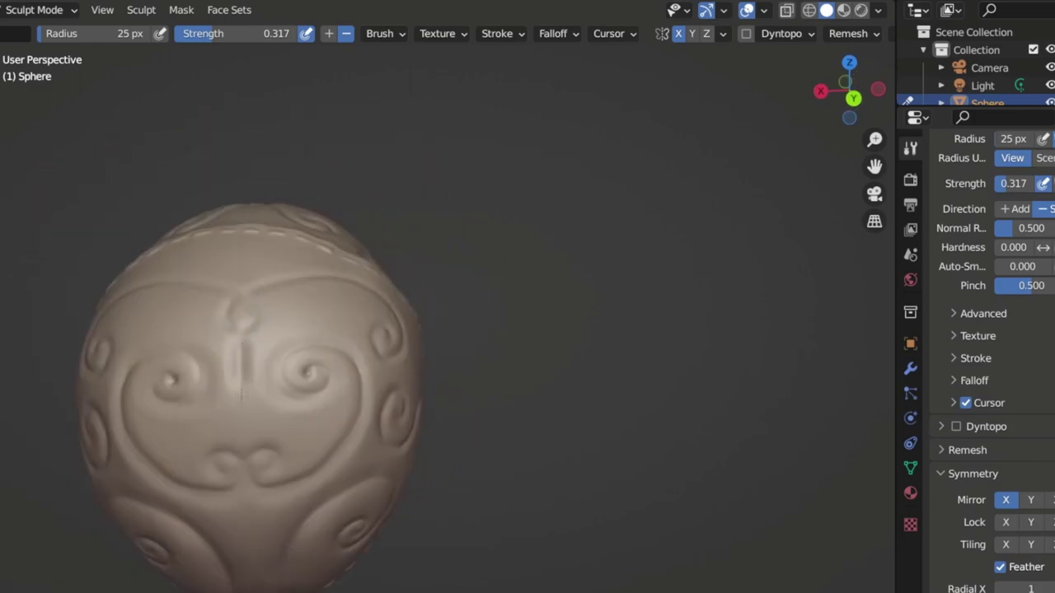
pyautogui.moveTo(239, 363); pyautogui.dragTo(231, 330, button='middle')
pyautogui.scroll(-4, 301, 237)
pyautogui.moveTo(301, 237); pyautogui.dragTo(445, 264, button='middle')
pyautogui.moveTo(357, 277)
pyautogui.mouseDown(button='middle')
pyautogui.moveTo(276, 289)
pyautogui.moveTo(520, 321)
pyautogui.moveTo(431, 207)
pyautogui.moveTo(366, 317)
pyautogui.moveTo(368, 185)
pyautogui.mouseUp(button='middle')
pyautogui.scroll(2, 431, 206)
pyautogui.scroll(3, 366, 317)
# Lay clay strips outlining a rectangular strap band across the top of the skull
pyautogui.press('c')
pyautogui.moveTo(368, 186); pyautogui.dragTo(330, 169)
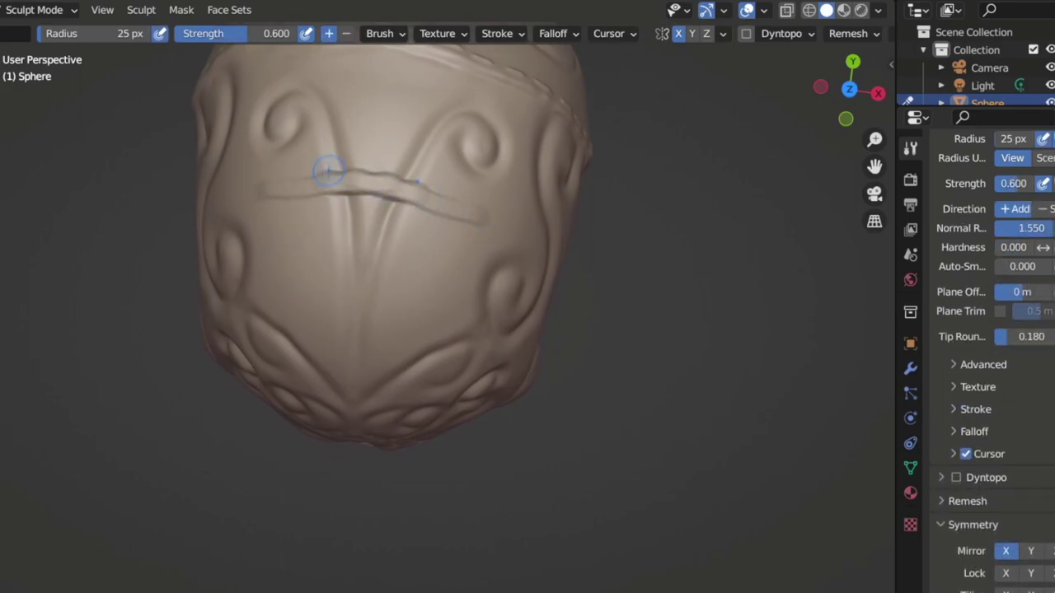
pyautogui.moveTo(283, 257); pyautogui.dragTo(496, 224)
pyautogui.moveTo(387, 247); pyautogui.dragTo(445, 206, button='middle')
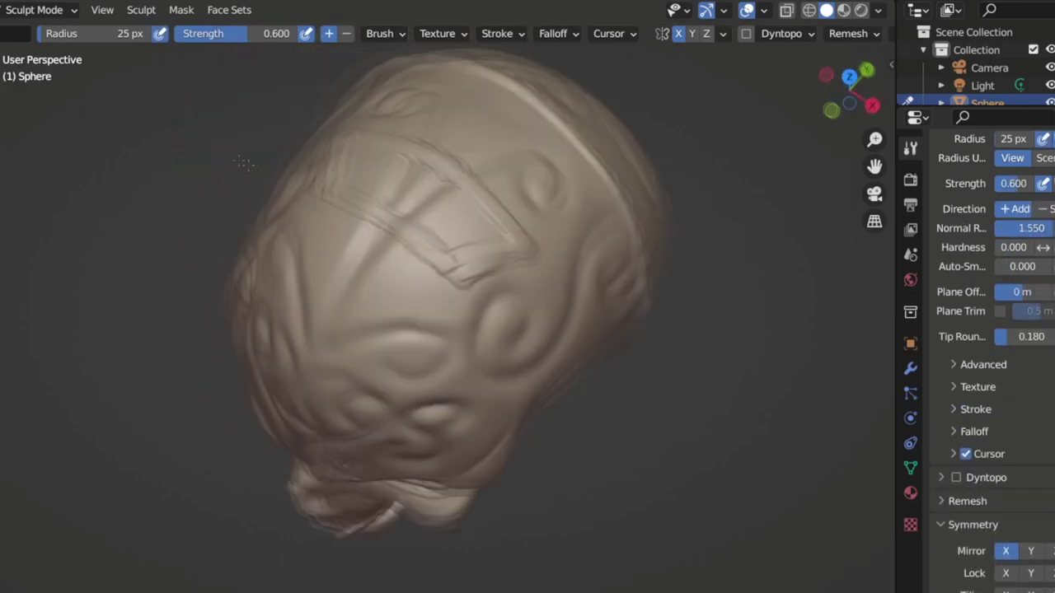
pyautogui.scroll(3, 766, 207)
pyautogui.moveTo(765, 207); pyautogui.dragTo(692, 230, button='middle')
pyautogui.moveTo(288, 288); pyautogui.dragTo(396, 256, button='middle')
pyautogui.moveTo(214, 215); pyautogui.dragTo(255, 281, button='middle')
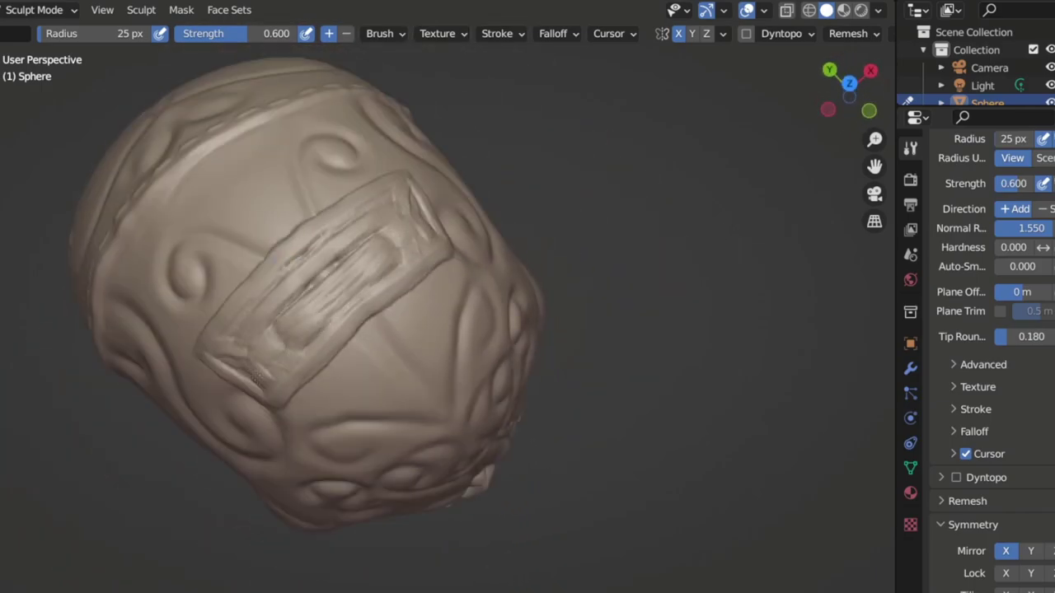
# Smooth the strap band's interior flat, inspecting it from several angles
pyautogui.moveTo(247, 330); pyautogui.dragTo(388, 239)
pyautogui.keyDown('shift'); pyautogui.moveTo(347, 271); pyautogui.dragTo(330, 322); pyautogui.keyUp('shift')
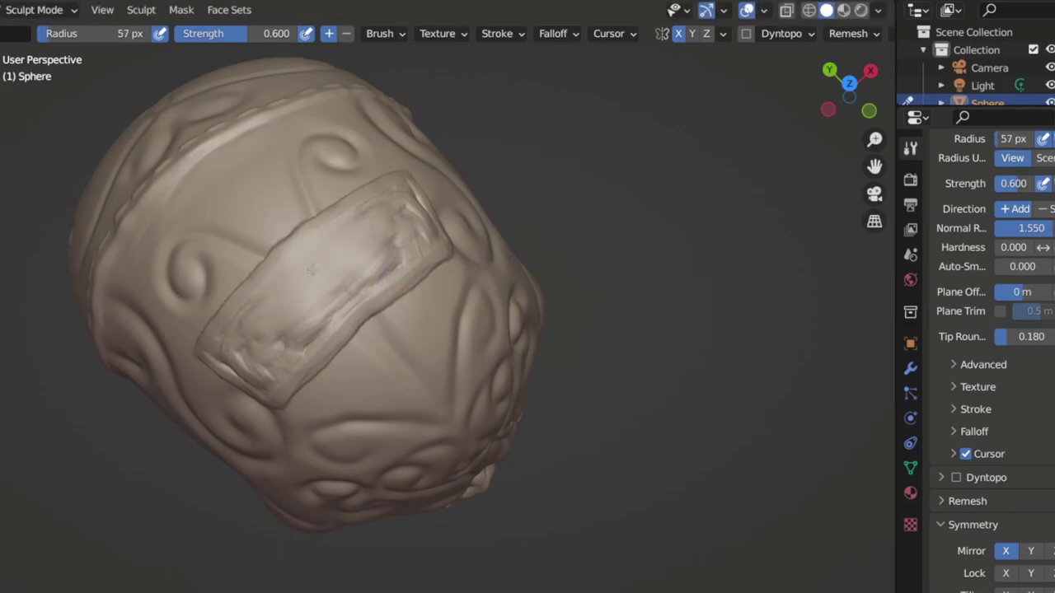
pyautogui.moveTo(398, 300)
pyautogui.mouseDown(button='middle')
pyautogui.moveTo(262, 342)
pyautogui.moveTo(419, 212)
pyautogui.moveTo(299, 253)
pyautogui.moveTo(419, 169)
pyautogui.moveTo(495, 280)
pyautogui.moveTo(397, 280)
pyautogui.moveTo(668, 236)
pyautogui.moveTo(174, 382)
pyautogui.mouseUp(button='middle')
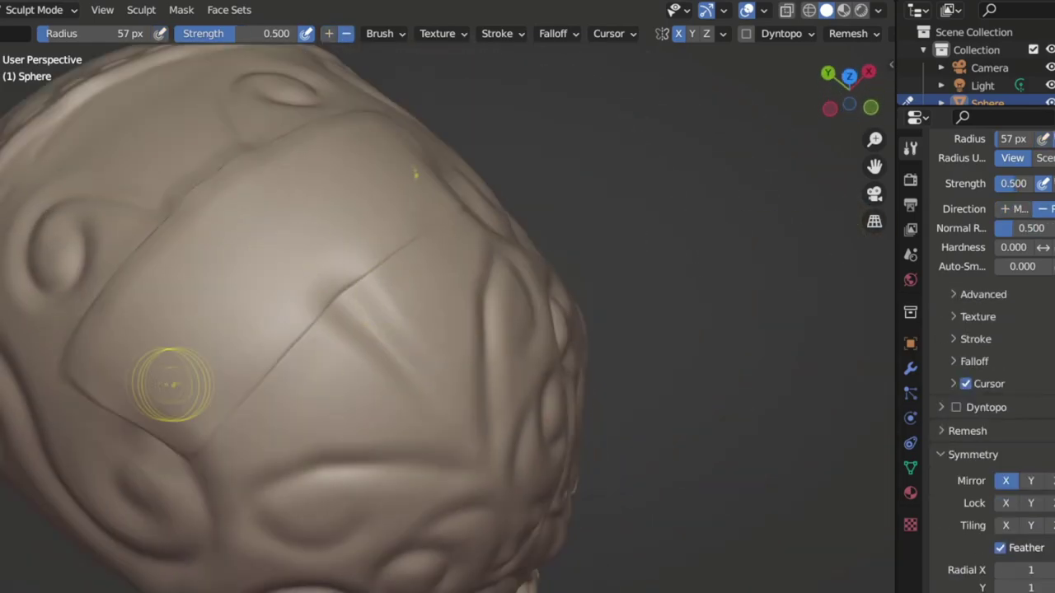
pyautogui.moveTo(333, 285)
pyautogui.mouseDown(button='middle')
pyautogui.moveTo(178, 417)
pyautogui.moveTo(177, 305)
pyautogui.moveTo(200, 307)
pyautogui.mouseUp(button='middle')
pyautogui.click(259, 240)
pyautogui.moveTo(145, 470)
pyautogui.mouseDown(button='middle')
pyautogui.moveTo(354, 200)
pyautogui.moveTo(330, 219)
pyautogui.mouseUp(button='middle')
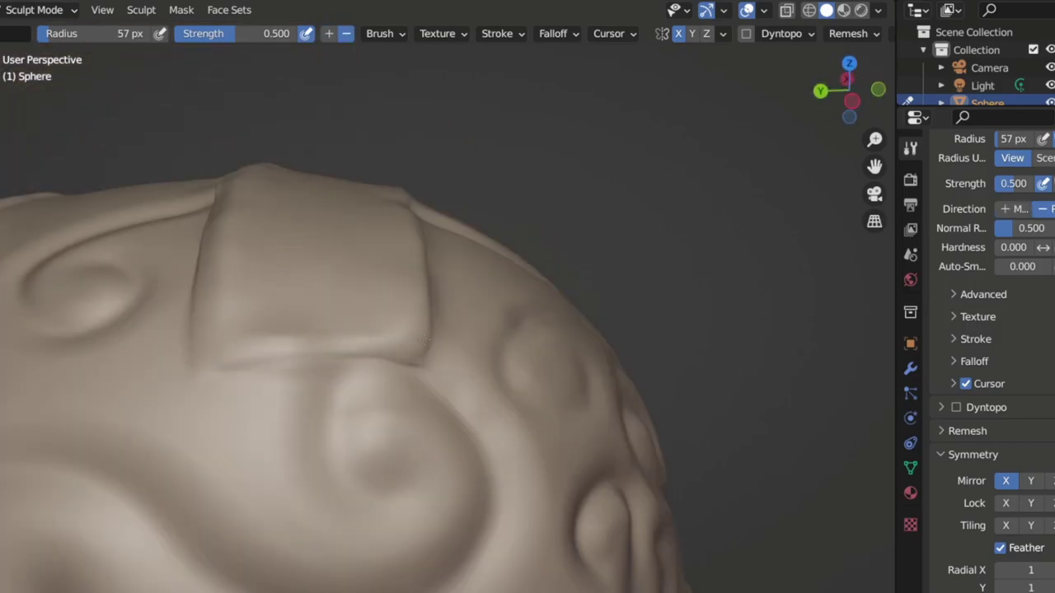
pyautogui.moveTo(219, 330); pyautogui.dragTo(173, 313, button='middle')
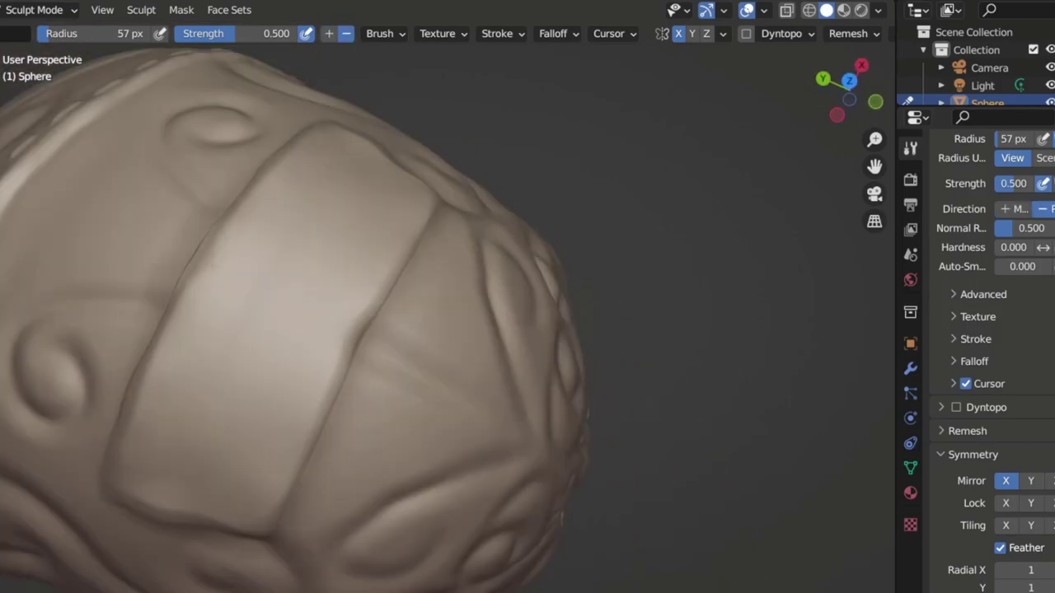
pyautogui.moveTo(108, 478)
pyautogui.mouseDown(button='middle')
pyautogui.moveTo(329, 247)
pyautogui.moveTo(412, 289)
pyautogui.moveTo(495, 354)
pyautogui.moveTo(561, 371)
pyautogui.moveTo(577, 354)
pyautogui.moveTo(594, 362)
pyautogui.mouseUp(button='middle')
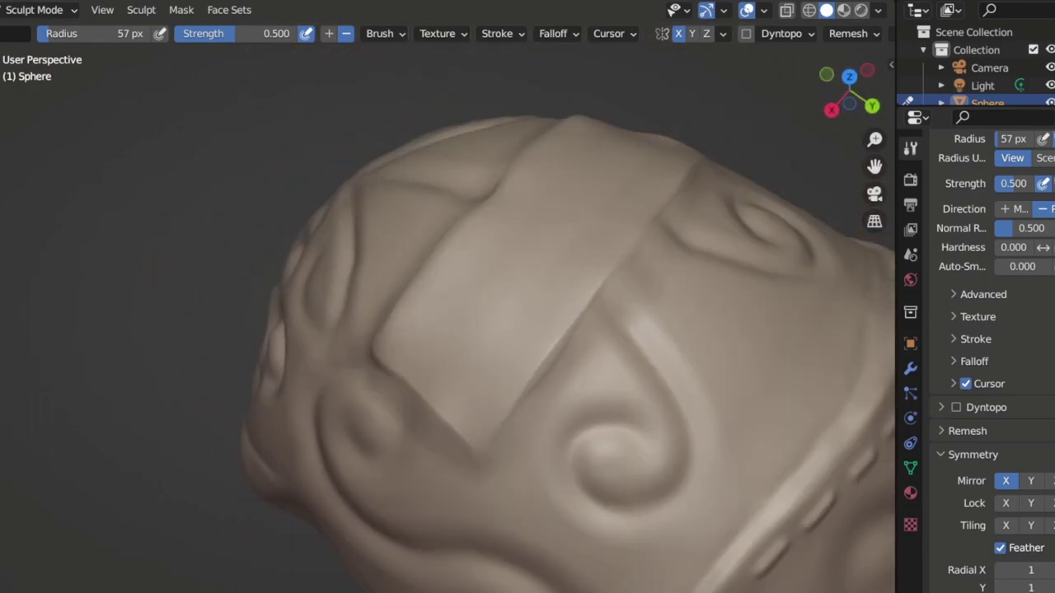
pyautogui.moveTo(643, 332); pyautogui.dragTo(691, 282, button='middle')
pyautogui.moveTo(572, 326)
pyautogui.mouseDown(button='middle')
pyautogui.moveTo(483, 264)
pyautogui.moveTo(330, 255)
pyautogui.mouseUp(button='middle')
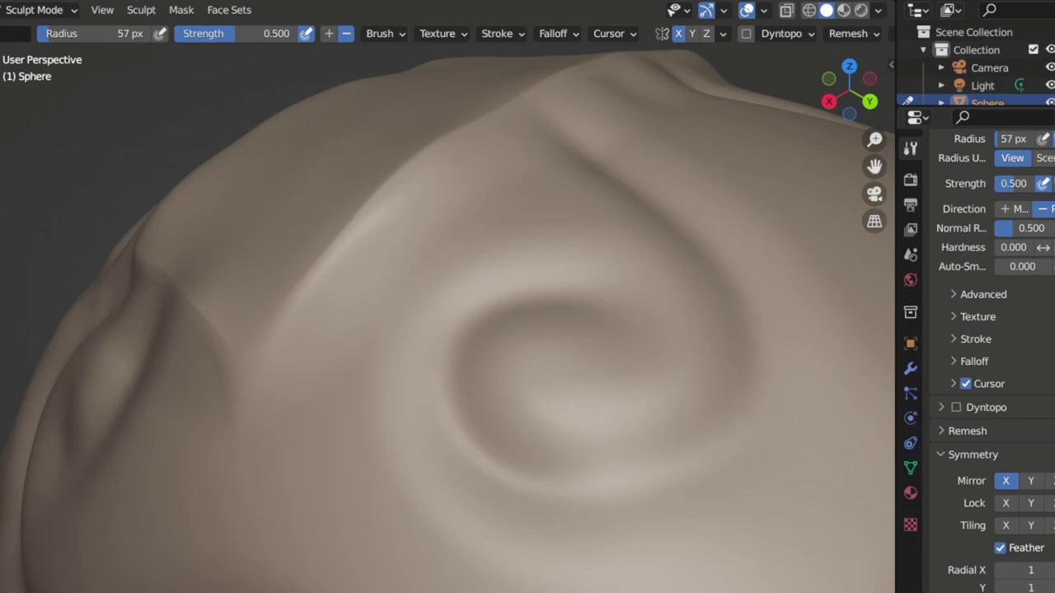
# Set up a 21 px Crease brush and frame the strap edge head-on
pyautogui.hotkey('shift', 'c')
pyautogui.press('f')
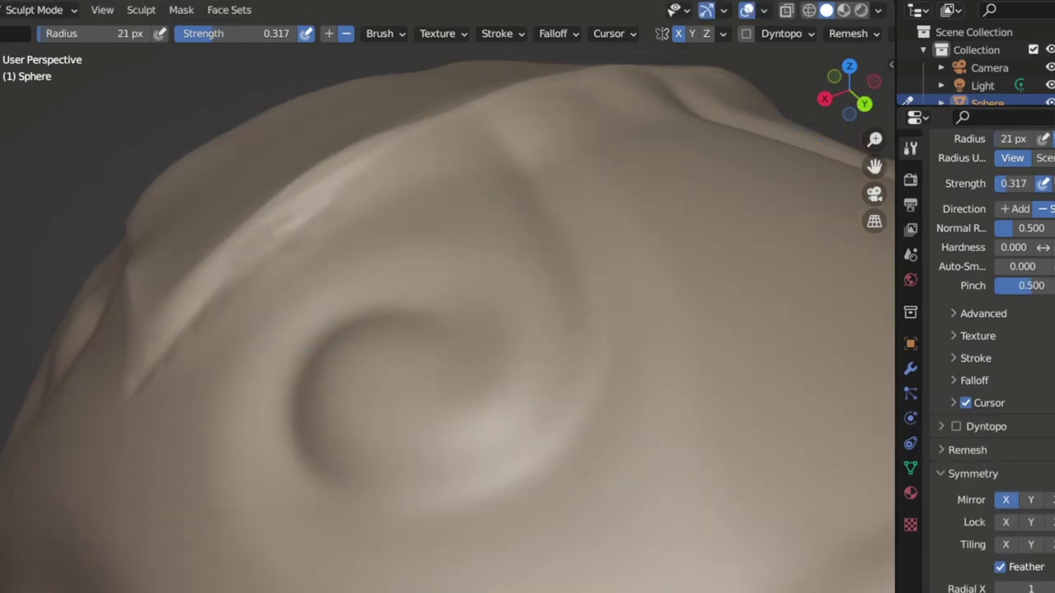
pyautogui.moveTo(495, 330); pyautogui.dragTo(527, 280, button='middle')
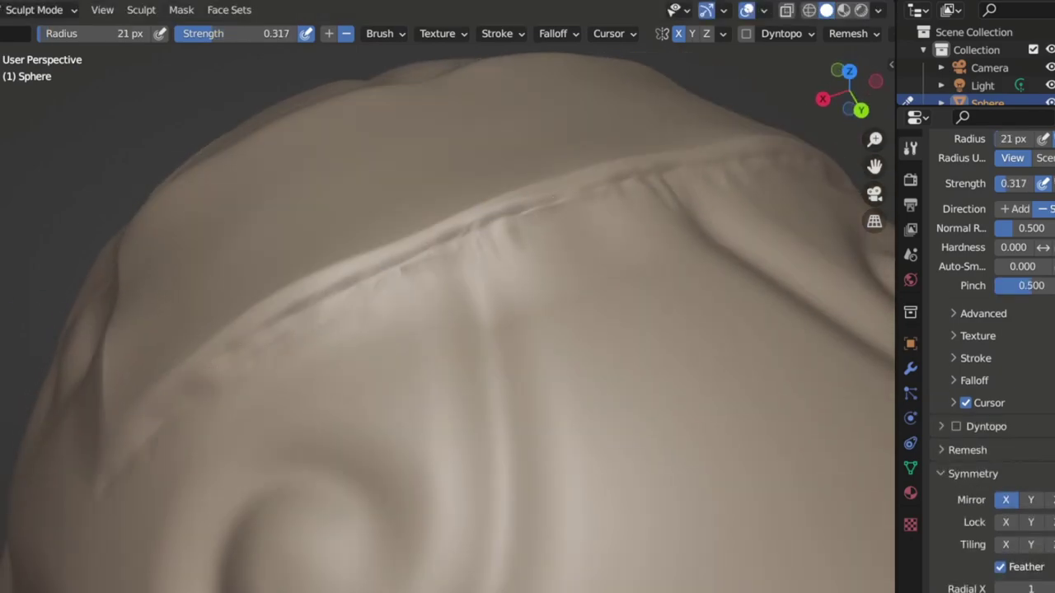
pyautogui.scroll(-5, 367, 289)
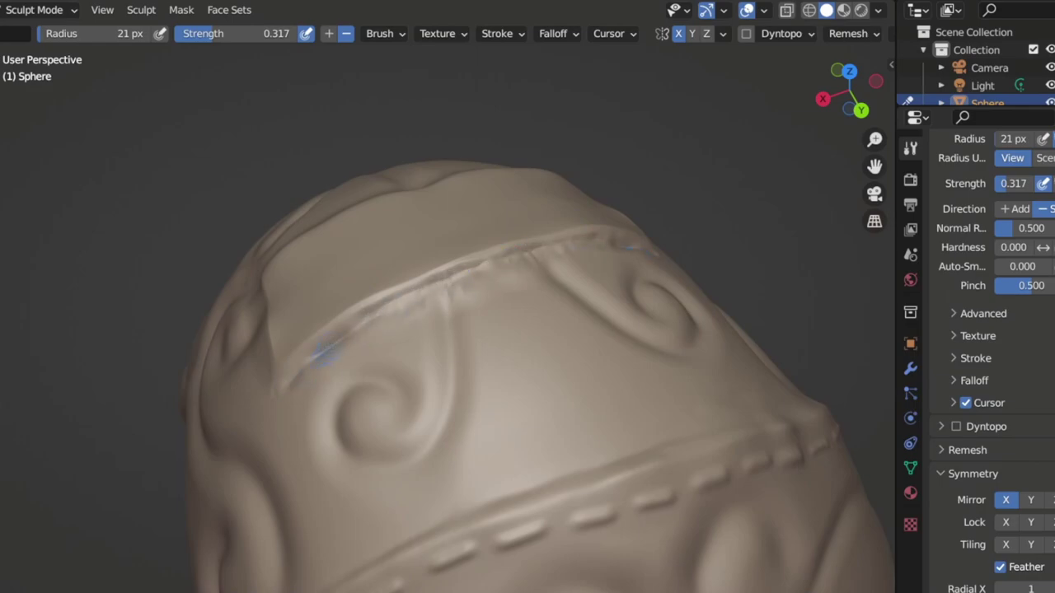
pyautogui.moveTo(527, 313); pyautogui.dragTo(577, 247, button='middle')
pyautogui.click(849, 33)
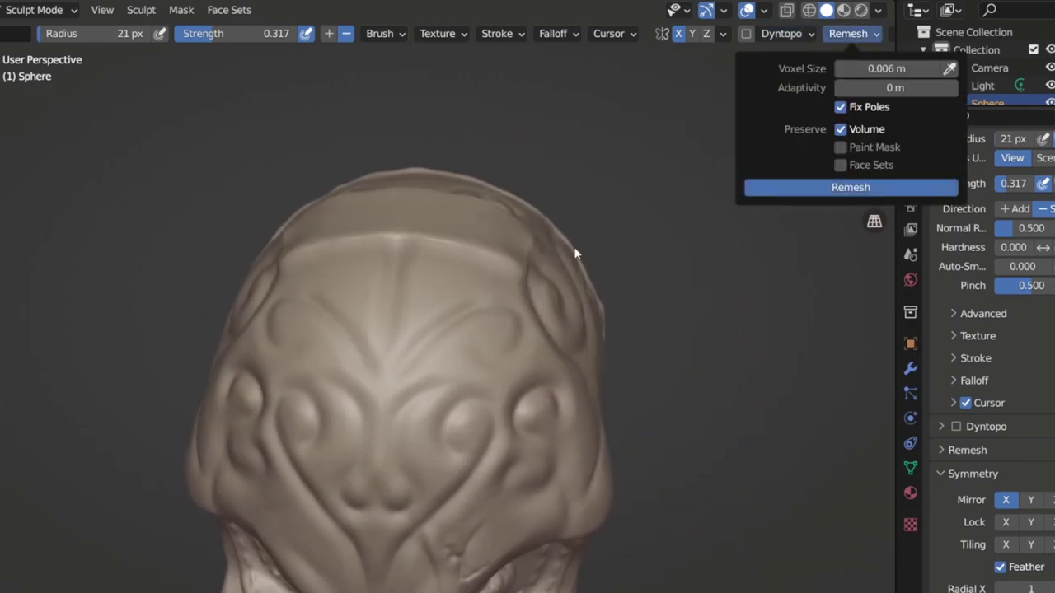
# Orbit down onto the top of the head to inspect the strap ridge and swirl
pyautogui.scroll(-4, 575, 247)
pyautogui.moveTo(575, 247)
pyautogui.mouseDown(button='middle')
pyautogui.moveTo(218, 213)
pyautogui.moveTo(264, 264)
pyautogui.moveTo(369, 249)
pyautogui.moveTo(318, 318)
pyautogui.mouseUp(button='middle')
pyautogui.scroll(4, 283, 291)
pyautogui.moveTo(412, 264)
pyautogui.mouseDown(button='middle')
pyautogui.moveTo(449, 219)
pyautogui.moveTo(429, 247)
pyautogui.mouseUp(button='middle')
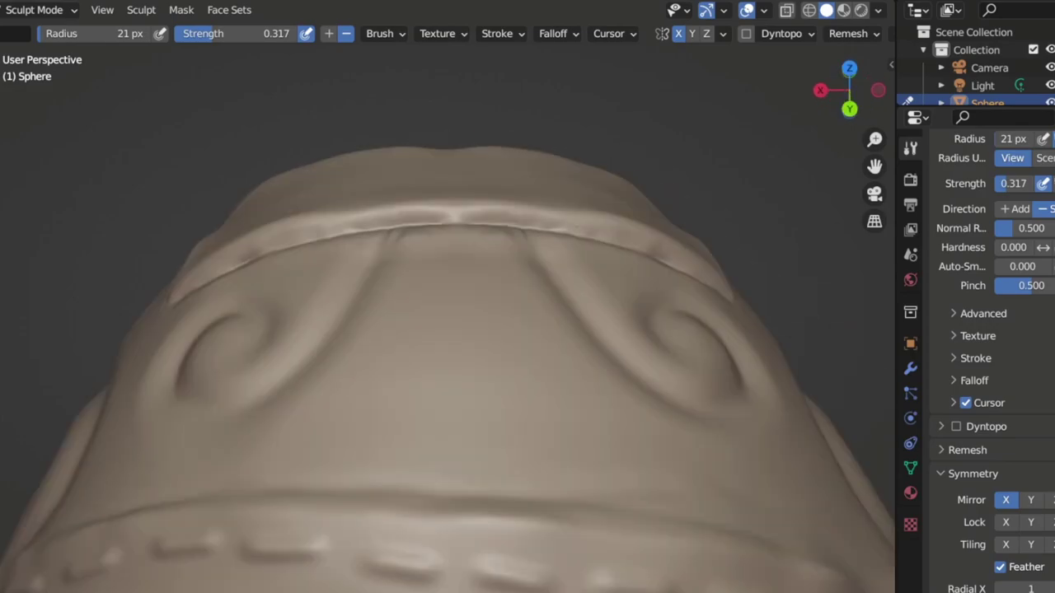
pyautogui.moveTo(329, 239); pyautogui.dragTo(248, 272, button='middle')
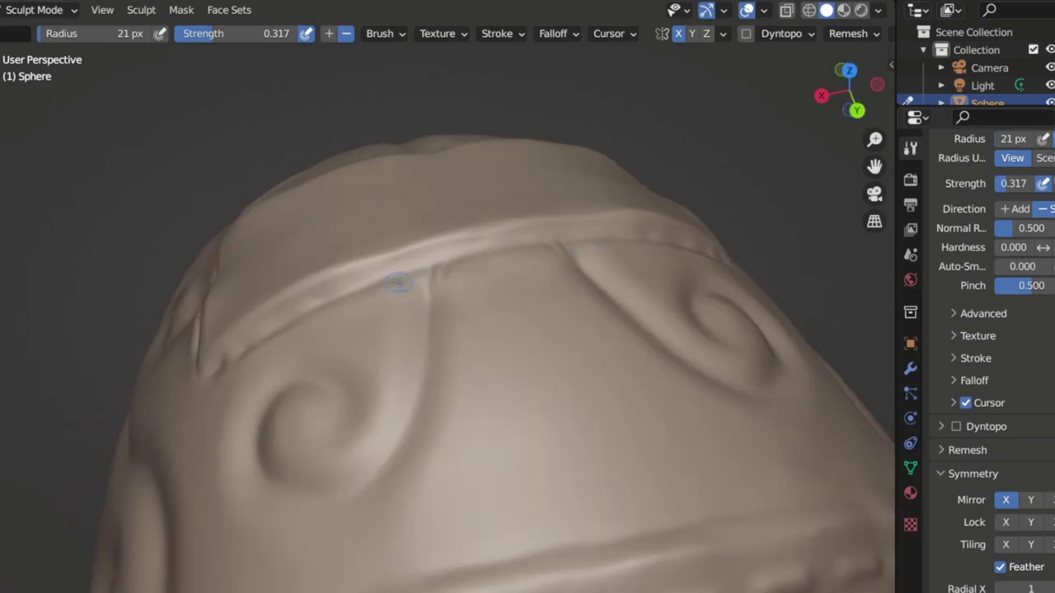
pyautogui.moveTo(429, 330)
pyautogui.mouseDown(button='middle')
pyautogui.moveTo(471, 354)
pyautogui.moveTo(445, 330)
pyautogui.moveTo(706, 188)
pyautogui.moveTo(640, 257)
pyautogui.moveTo(108, 517)
pyautogui.moveTo(298, 304)
pyautogui.moveTo(448, 273)
pyautogui.mouseUp(button='middle')
# Use the Pinch brush to tighten the strap band's top groove
pyautogui.press('p')
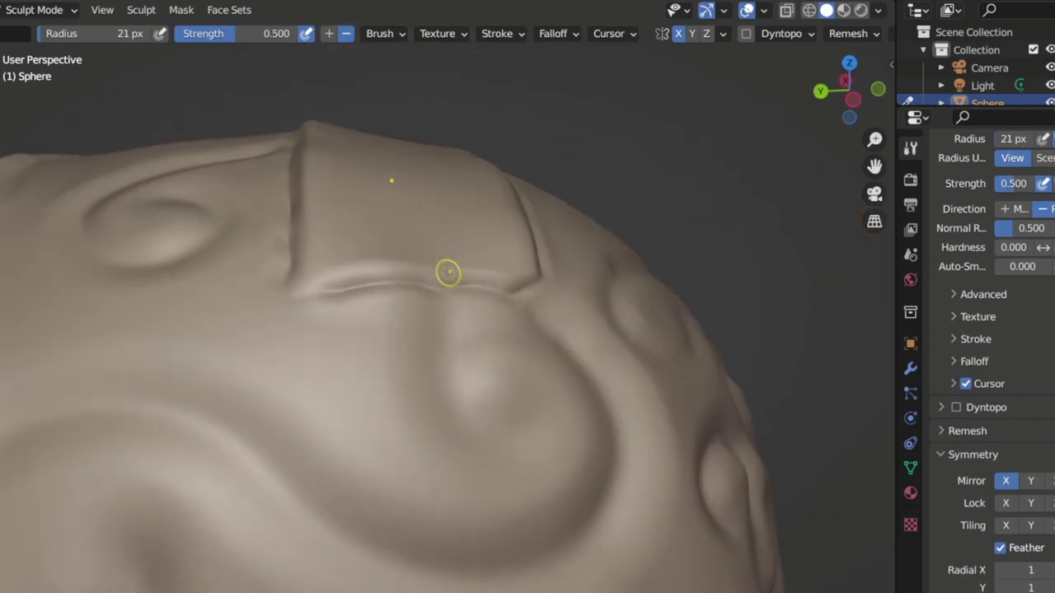
pyautogui.moveTo(330, 277)
pyautogui.mouseDown(button='middle')
pyautogui.moveTo(259, 268)
pyautogui.moveTo(325, 216)
pyautogui.moveTo(416, 289)
pyautogui.moveTo(448, 236)
pyautogui.moveTo(652, 226)
pyautogui.moveTo(582, 308)
pyautogui.moveTo(530, 329)
pyautogui.mouseUp(button='middle')
pyautogui.scroll(-5, 372, 181)
pyautogui.moveTo(127, 193)
pyautogui.mouseDown(button='middle')
pyautogui.moveTo(247, 231)
pyautogui.moveTo(398, 303)
pyautogui.mouseUp(button='middle')
pyautogui.scroll(4, 397, 303)
pyautogui.scroll(3, 305, 295)
pyautogui.moveTo(305, 294)
pyautogui.mouseDown(button='middle')
pyautogui.moveTo(208, 231)
pyautogui.moveTo(235, 347)
pyautogui.mouseUp(button='middle')
pyautogui.moveTo(385, 245)
pyautogui.mouseDown(button='middle')
pyautogui.moveTo(464, 207)
pyautogui.moveTo(301, 354)
pyautogui.moveTo(399, 238)
pyautogui.moveTo(381, 240)
pyautogui.mouseUp(button='middle')
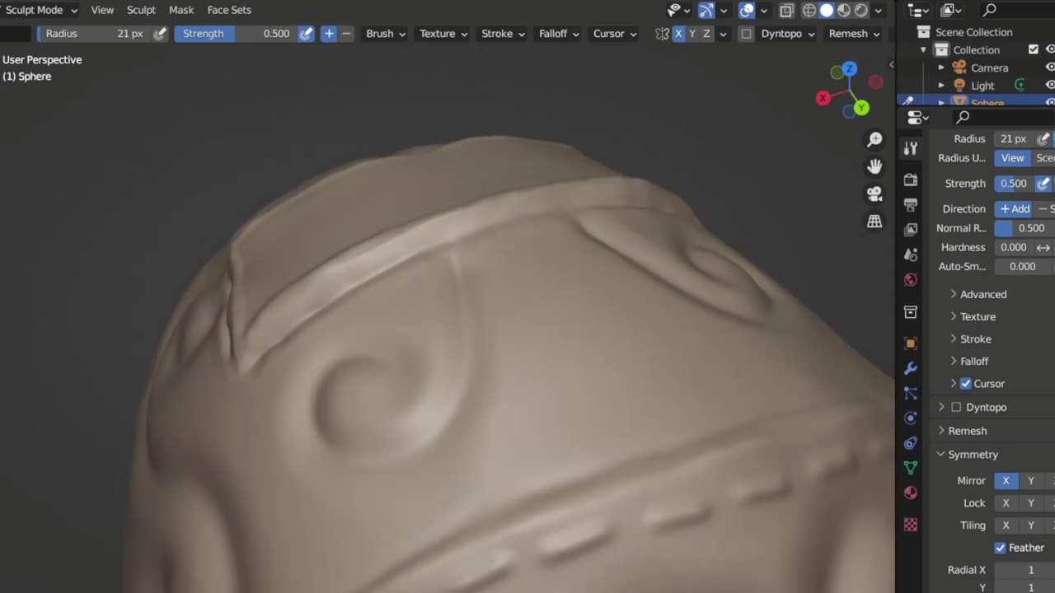
# Sharpen the strap panel's outline edges while turning the head to face it
pyautogui.scroll(-4, 442, 222)
pyautogui.moveTo(442, 223)
pyautogui.mouseDown(button='middle')
pyautogui.moveTo(290, 274)
pyautogui.moveTo(421, 257)
pyautogui.moveTo(524, 264)
pyautogui.mouseUp(button='middle')
pyautogui.scroll(3, 330, 263)
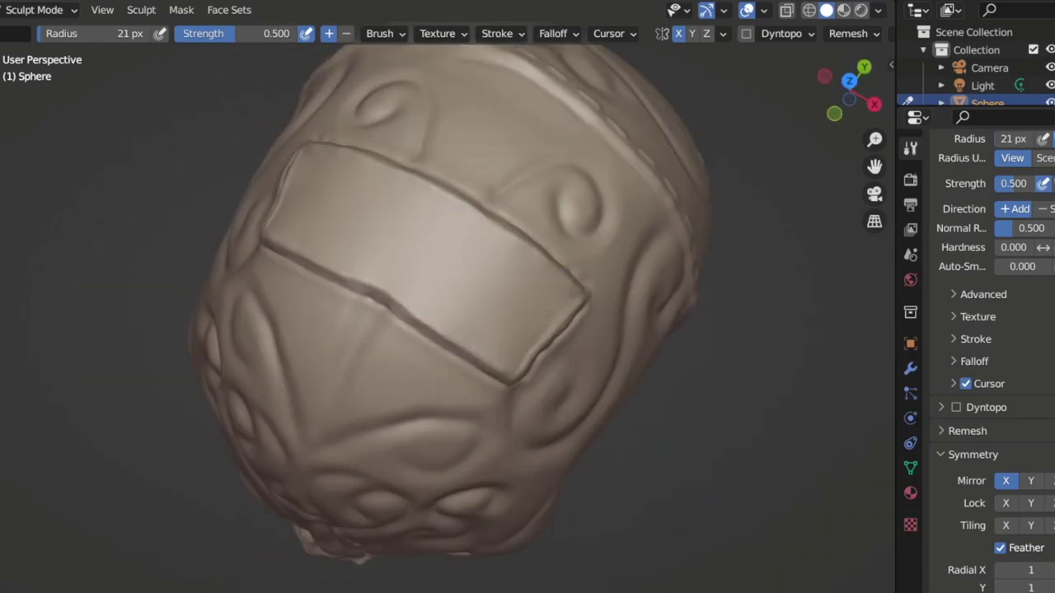
pyautogui.moveTo(514, 362); pyautogui.dragTo(437, 305, button='middle')
pyautogui.moveTo(584, 217)
pyautogui.mouseDown(button='middle')
pyautogui.moveTo(351, 308)
pyautogui.moveTo(388, 293)
pyautogui.moveTo(379, 330)
pyautogui.mouseUp(button='middle')
pyautogui.scroll(-6, 302, 330)
pyautogui.scroll(6, 379, 334)
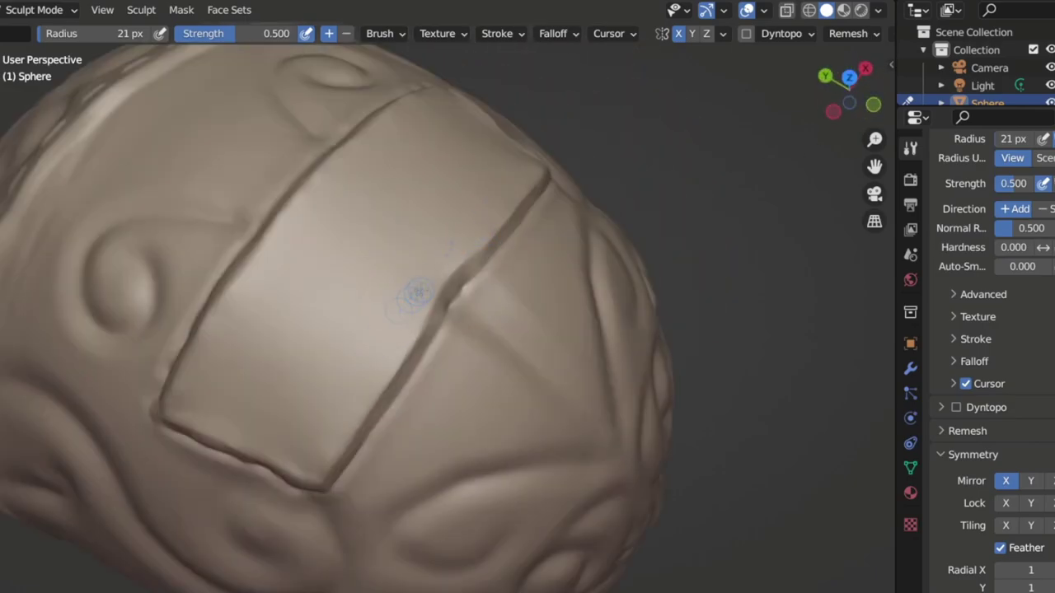
pyautogui.moveTo(379, 329); pyautogui.dragTo(231, 304, button='middle')
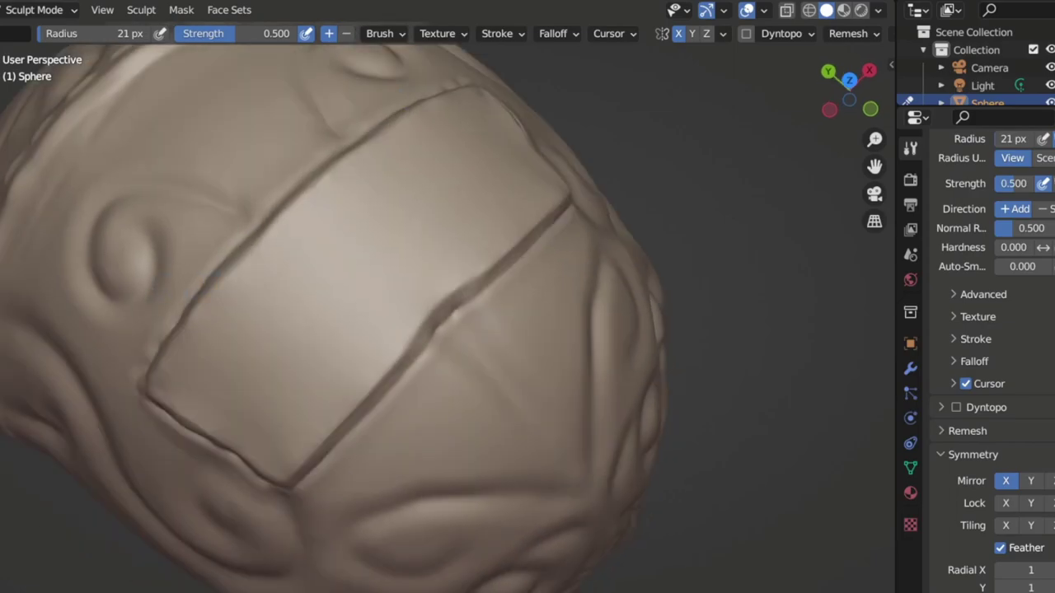
# Dab a row of stitch bumps along the strap band's edge
pyautogui.hotkey('shift', 'c')
pyautogui.moveTo(291, 241); pyautogui.dragTo(251, 356, button='middle')
pyautogui.moveTo(328, 397); pyautogui.dragTo(394, 289, button='middle')
pyautogui.moveTo(261, 435)
pyautogui.mouseDown(button='middle')
pyautogui.moveTo(365, 258)
pyautogui.moveTo(610, 189)
pyautogui.mouseUp(button='middle')
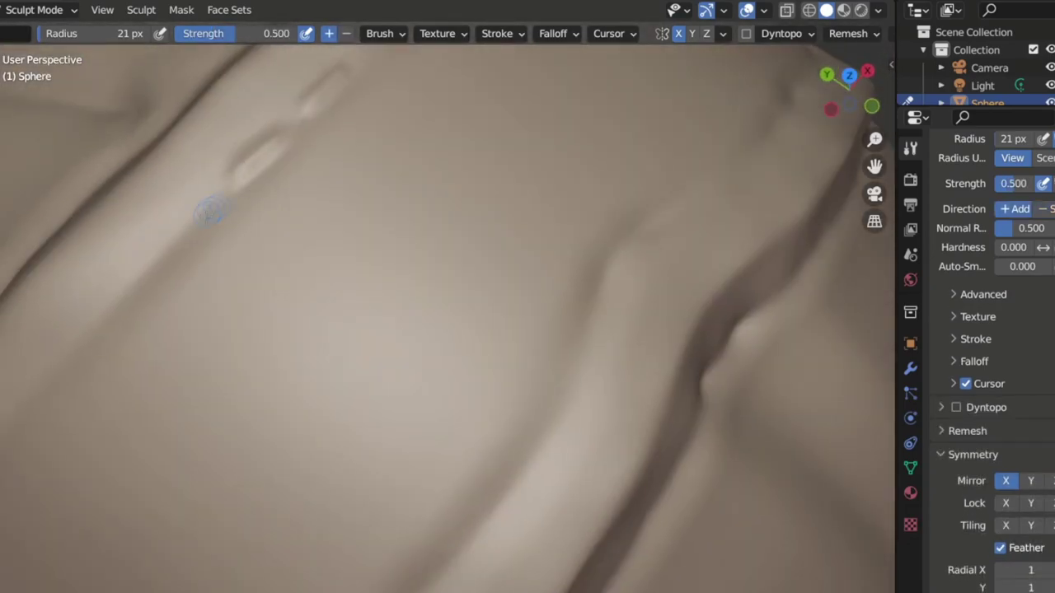
pyautogui.keyDown('shift'); pyautogui.moveTo(210, 211); pyautogui.dragTo(258, 179, button='middle'); pyautogui.keyUp('shift')
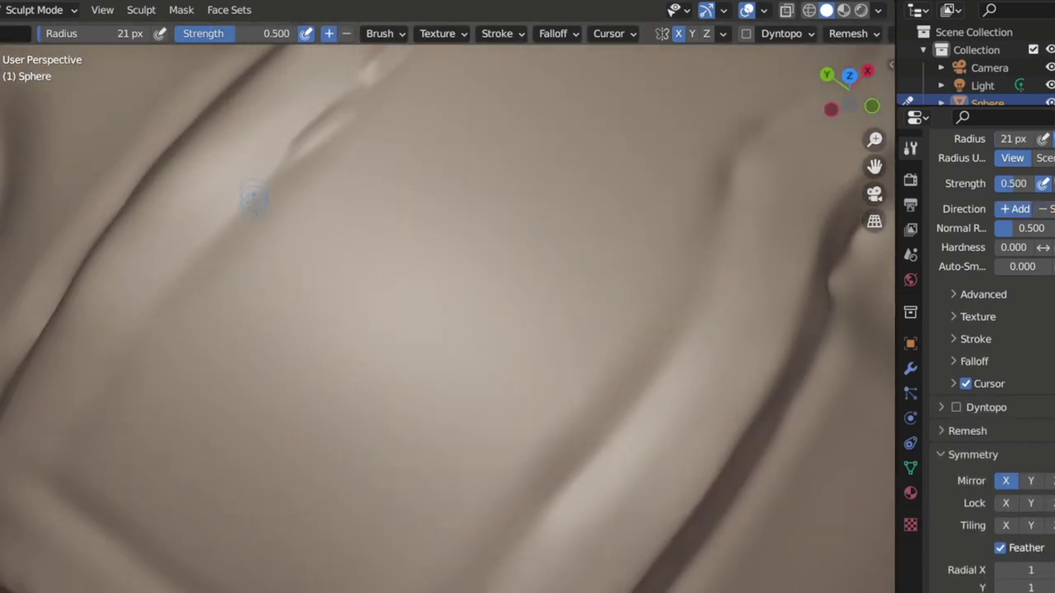
pyautogui.keyDown('shift'); pyautogui.moveTo(113, 386); pyautogui.dragTo(206, 385, button='middle'); pyautogui.keyUp('shift')
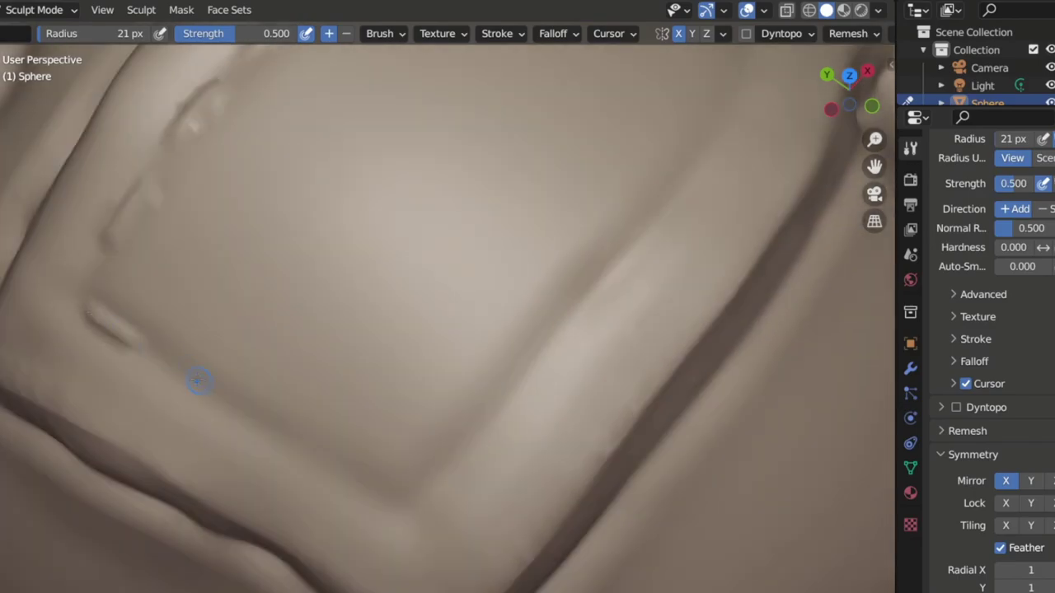
pyautogui.moveTo(281, 444); pyautogui.dragTo(431, 483)
pyautogui.keyDown('shift'); pyautogui.moveTo(516, 385); pyautogui.dragTo(433, 488, button='middle'); pyautogui.keyUp('shift')
pyautogui.moveTo(499, 313); pyautogui.dragTo(453, 318)
pyautogui.moveTo(599, 173); pyautogui.dragTo(417, 346, button='middle')
pyautogui.moveTo(416, 346); pyautogui.dragTo(596, 228)
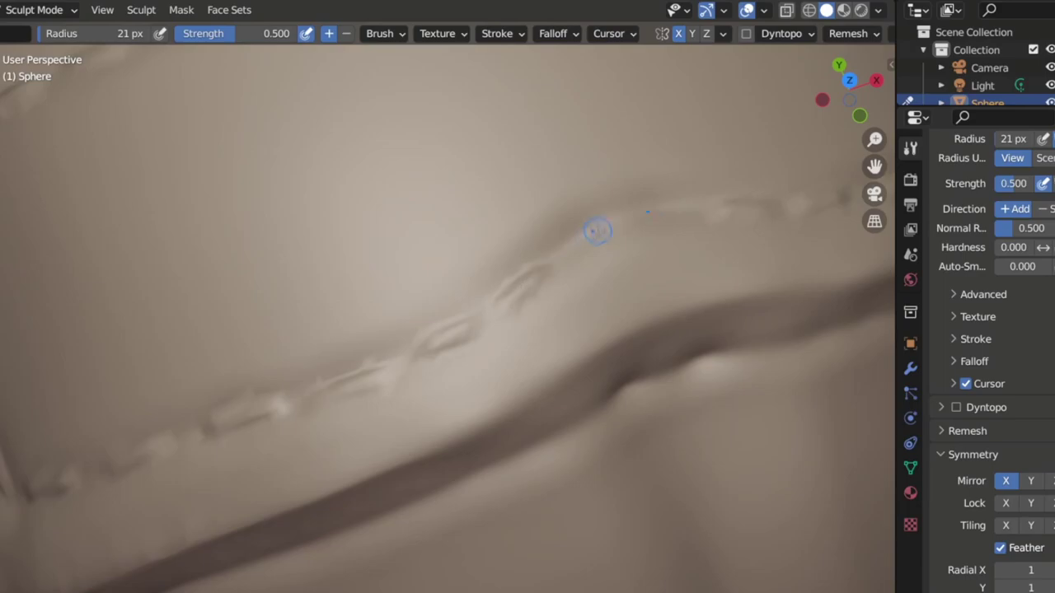
# Pull the strap edge up into a ridge with the Grab brush at 86 px radius
pyautogui.scroll(-5, 532, 215)
pyautogui.moveTo(532, 214); pyautogui.dragTo(577, 247, button='middle')
pyautogui.moveTo(301, 310)
pyautogui.mouseDown(button='middle')
pyautogui.moveTo(553, 176)
pyautogui.moveTo(602, 122)
pyautogui.moveTo(483, 200)
pyautogui.moveTo(334, 206)
pyautogui.moveTo(384, 276)
pyautogui.mouseUp(button='middle')
pyautogui.scroll(-3, 553, 176)
pyautogui.scroll(3, 602, 121)
pyautogui.scroll(3, 483, 200)
pyautogui.press('g')
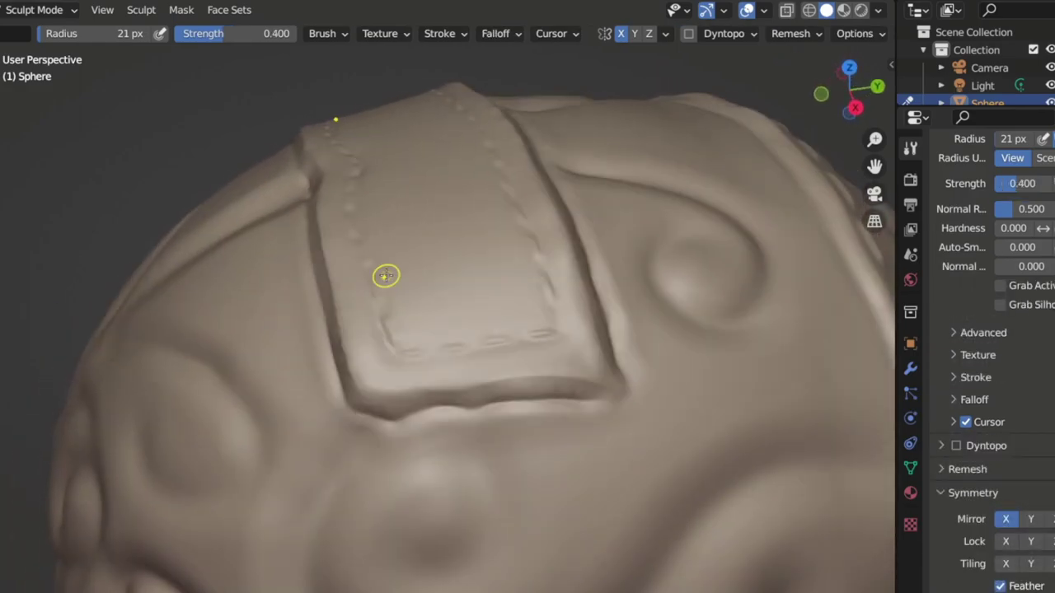
pyautogui.scroll(-3, 388, 272)
pyautogui.press('f')
pyautogui.moveTo(301, 206)
pyautogui.mouseDown(button='middle')
pyautogui.moveTo(323, 138)
pyautogui.moveTo(517, 179)
pyautogui.mouseUp(button='middle')
pyautogui.moveTo(517, 179)
pyautogui.mouseDown()
pyautogui.moveTo(536, 137)
pyautogui.moveTo(659, 188)
pyautogui.moveTo(625, 156)
pyautogui.mouseUp()
# Orbit around the head to inspect the raised strap and swirl up close
pyautogui.moveTo(676, 188); pyautogui.dragTo(345, 186, button='middle')
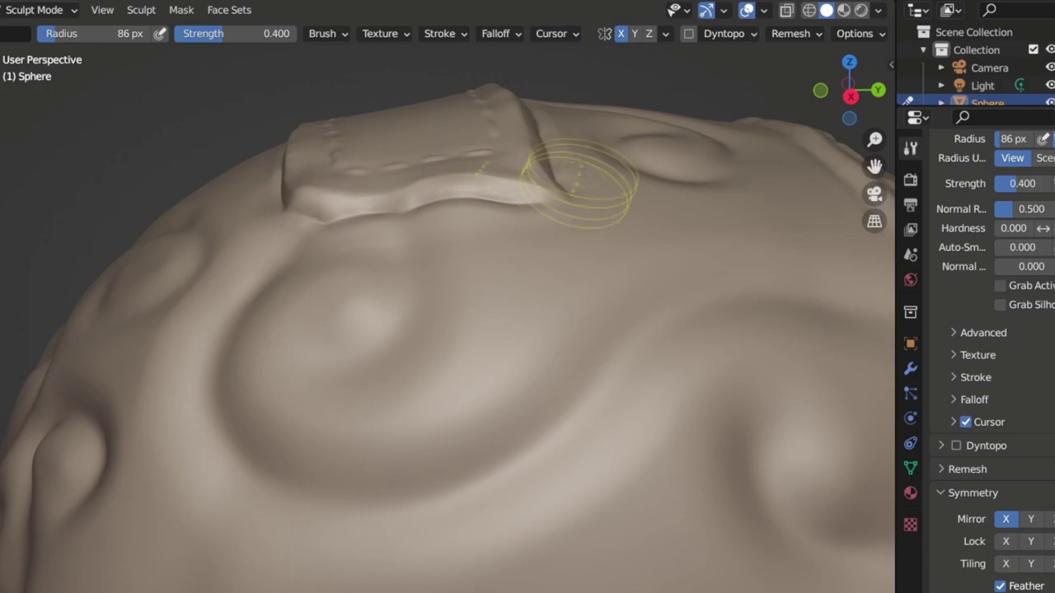
pyautogui.moveTo(589, 189); pyautogui.dragTo(483, 184, button='middle')
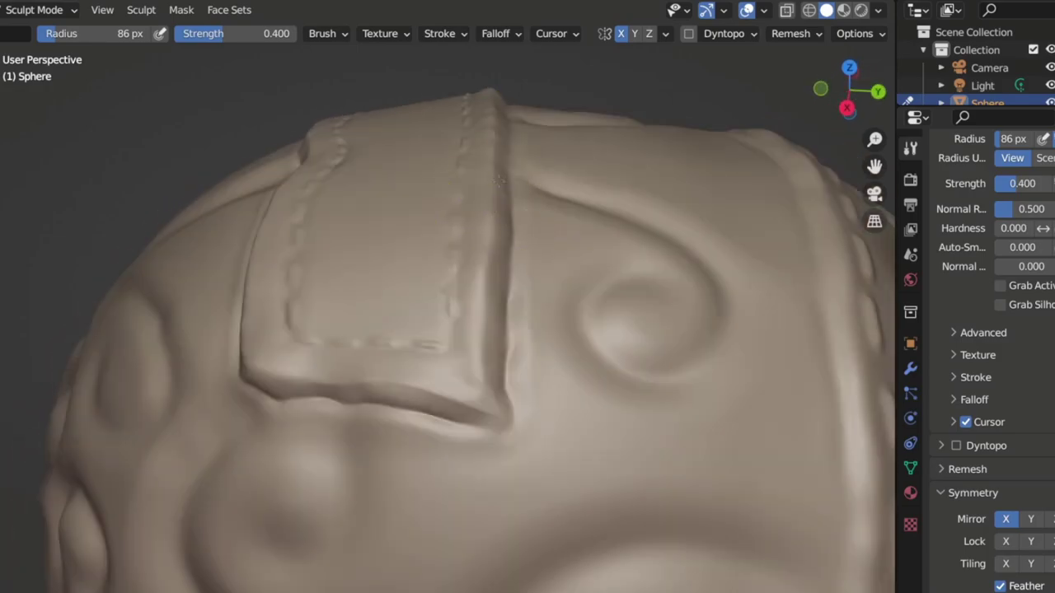
pyautogui.moveTo(489, 207)
pyautogui.mouseDown(button='middle')
pyautogui.moveTo(544, 216)
pyautogui.moveTo(414, 189)
pyautogui.mouseUp(button='middle')
pyautogui.scroll(3, 382, 118)
pyautogui.moveTo(382, 118)
pyautogui.mouseDown(button='middle')
pyautogui.moveTo(306, 99)
pyautogui.moveTo(198, 151)
pyautogui.mouseUp(button='middle')
pyautogui.moveTo(330, 82)
pyautogui.mouseDown(button='middle')
pyautogui.moveTo(546, 180)
pyautogui.moveTo(341, 236)
pyautogui.mouseUp(button='middle')
pyautogui.scroll(-3, 342, 236)
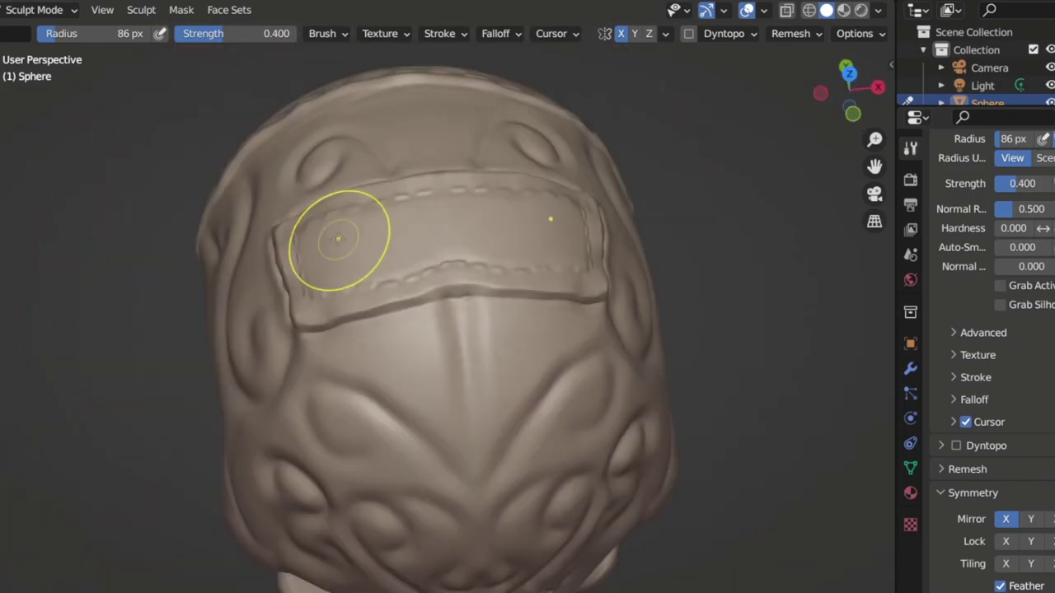
pyautogui.scroll(4, 444, 203)
pyautogui.moveTo(444, 204)
pyautogui.mouseDown(button='middle')
pyautogui.moveTo(247, 184)
pyautogui.moveTo(297, 264)
pyautogui.moveTo(305, 235)
pyautogui.mouseUp(button='middle')
# Lay fine stitch dents along the strap edge with a 26 px Draw brush
pyautogui.press('x')
pyautogui.press('f')
pyautogui.click(377, 195)
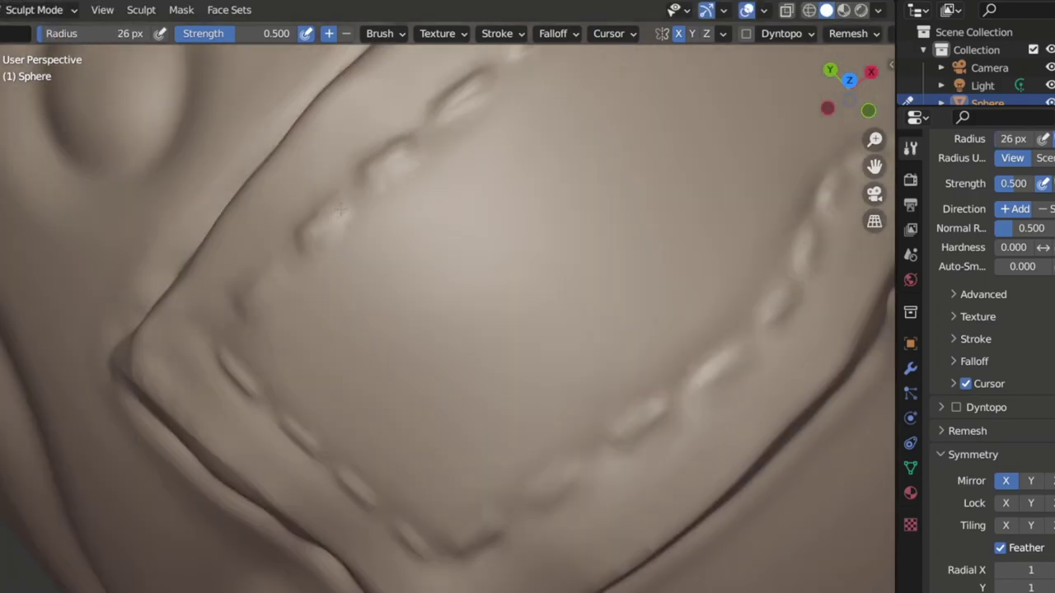
pyautogui.moveTo(239, 301); pyautogui.dragTo(213, 191, button='middle')
pyautogui.moveTo(284, 280)
pyautogui.mouseDown()
pyautogui.moveTo(405, 365)
pyautogui.moveTo(566, 271)
pyautogui.mouseUp()
# Orbit out to a front view and turn off X mirroring
pyautogui.scroll(-3, 635, 220)
pyautogui.moveTo(636, 219); pyautogui.dragTo(425, 276, button='middle')
pyautogui.moveTo(519, 176)
pyautogui.mouseDown(button='middle')
pyautogui.moveTo(553, 170)
pyautogui.moveTo(518, 247)
pyautogui.mouseUp(button='middle')
pyautogui.scroll(-3, 553, 170)
pyautogui.scroll(5, 518, 248)
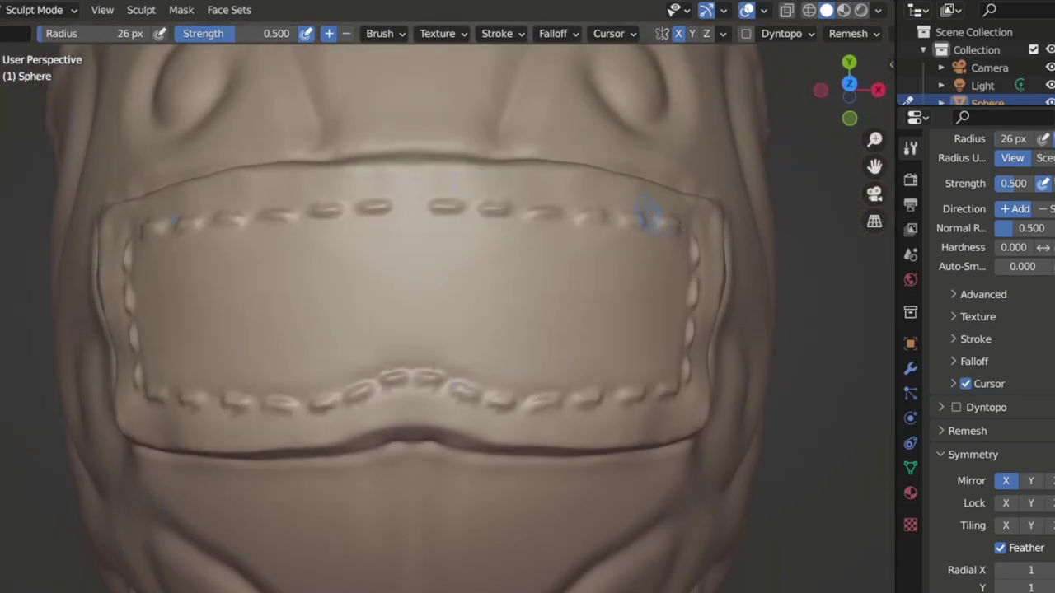
pyautogui.click(1004, 482)
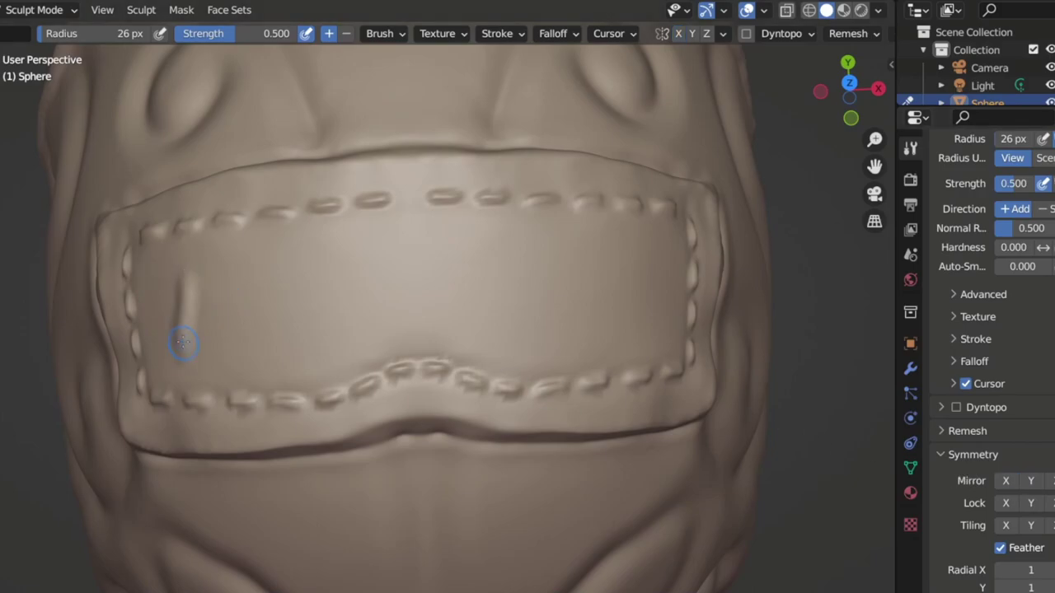
# Carve the first BLENDER letters into the strap with the Crease brush
pyautogui.hotkey('shift', 'c')
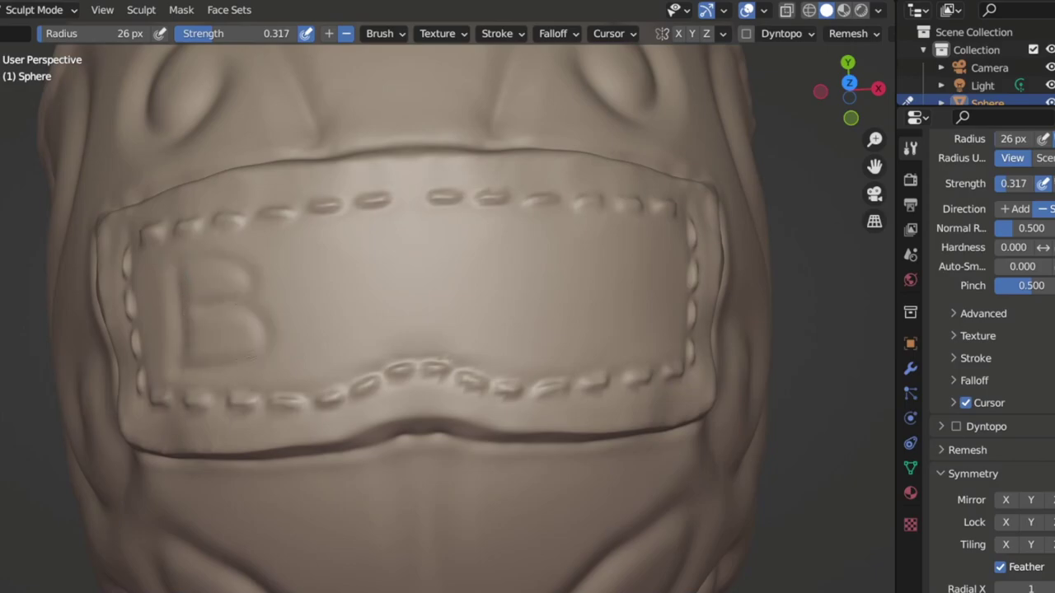
pyautogui.moveTo(176, 263)
pyautogui.mouseDown(button='middle')
pyautogui.moveTo(457, 284)
pyautogui.moveTo(327, 261)
pyautogui.mouseUp(button='middle')
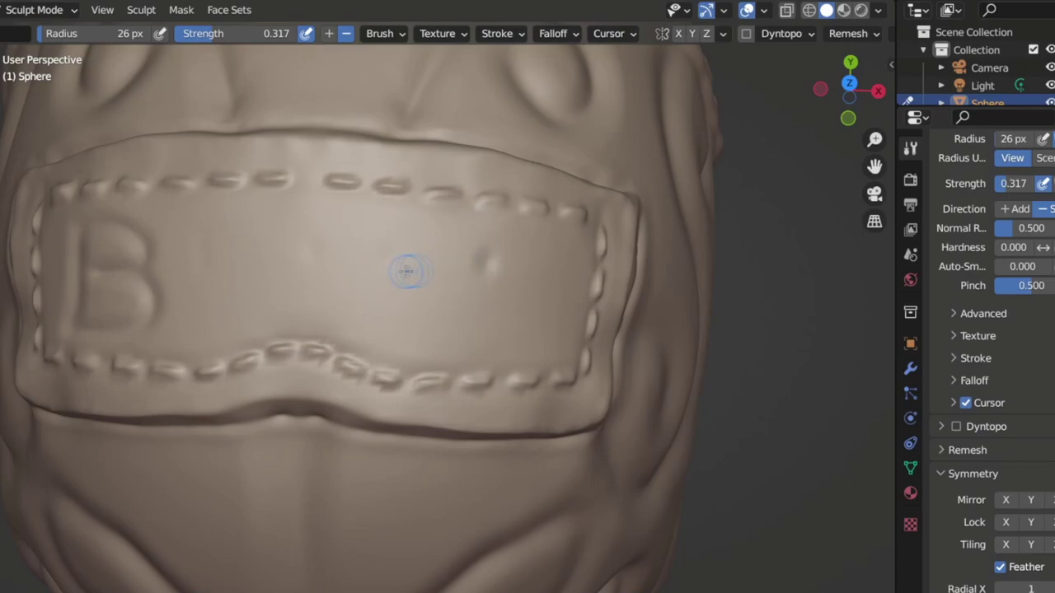
pyautogui.keyDown('shift'); pyautogui.moveTo(429, 271); pyautogui.dragTo(383, 272, button='middle'); pyautogui.keyUp('shift')
pyautogui.moveTo(608, 296); pyautogui.dragTo(232, 245, button='middle')
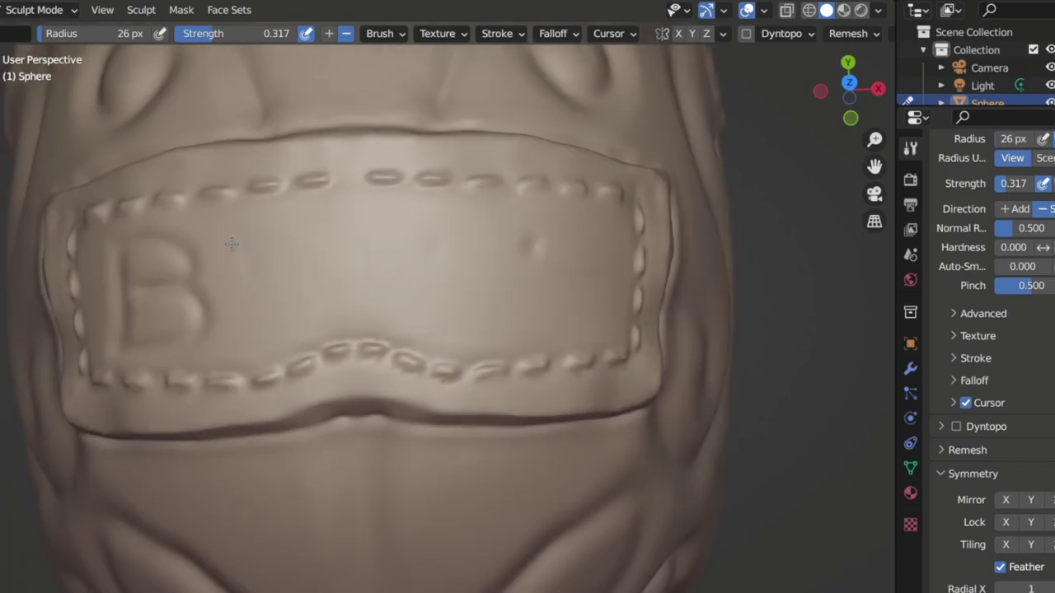
pyautogui.keyDown('shift'); pyautogui.moveTo(276, 318); pyautogui.dragTo(301, 281); pyautogui.keyUp('shift')
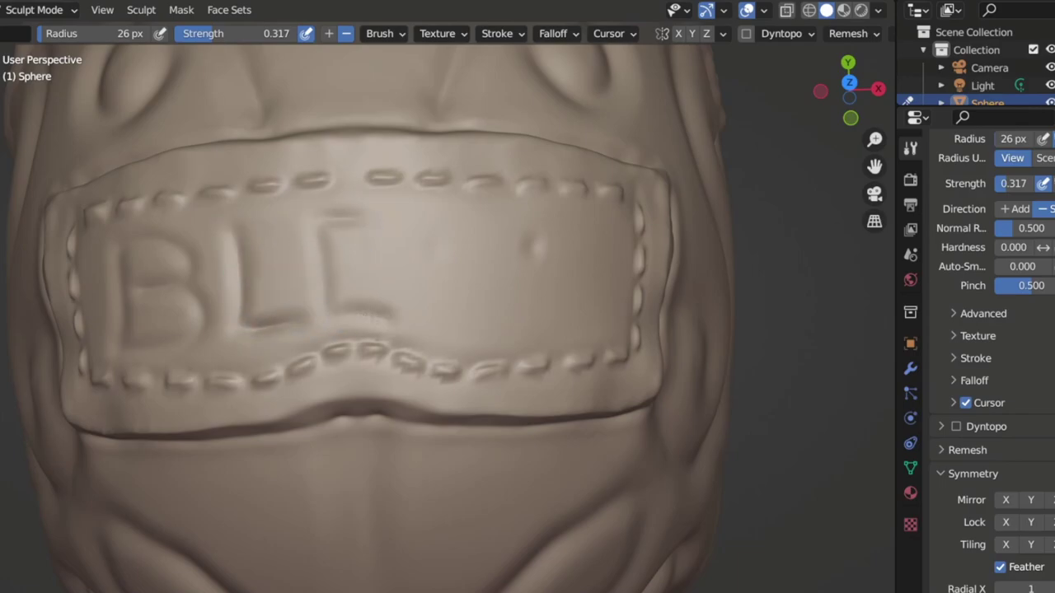
pyautogui.moveTo(423, 229); pyautogui.dragTo(291, 257, button='middle')
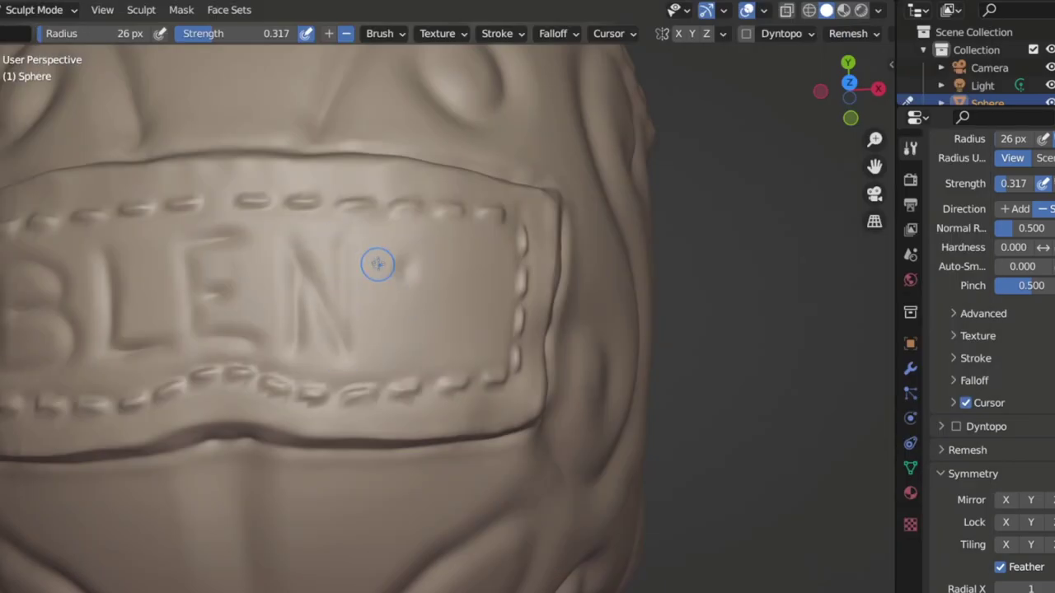
pyautogui.moveTo(378, 264); pyautogui.dragTo(346, 272, button='middle')
pyautogui.moveTo(264, 230); pyautogui.dragTo(272, 329)
# Carve horizontal and vertical letter strokes into the stitched patch
pyautogui.moveTo(355, 264)
pyautogui.mouseDown(button='middle')
pyautogui.moveTo(407, 211)
pyautogui.moveTo(551, 263)
pyautogui.mouseUp(button='middle')
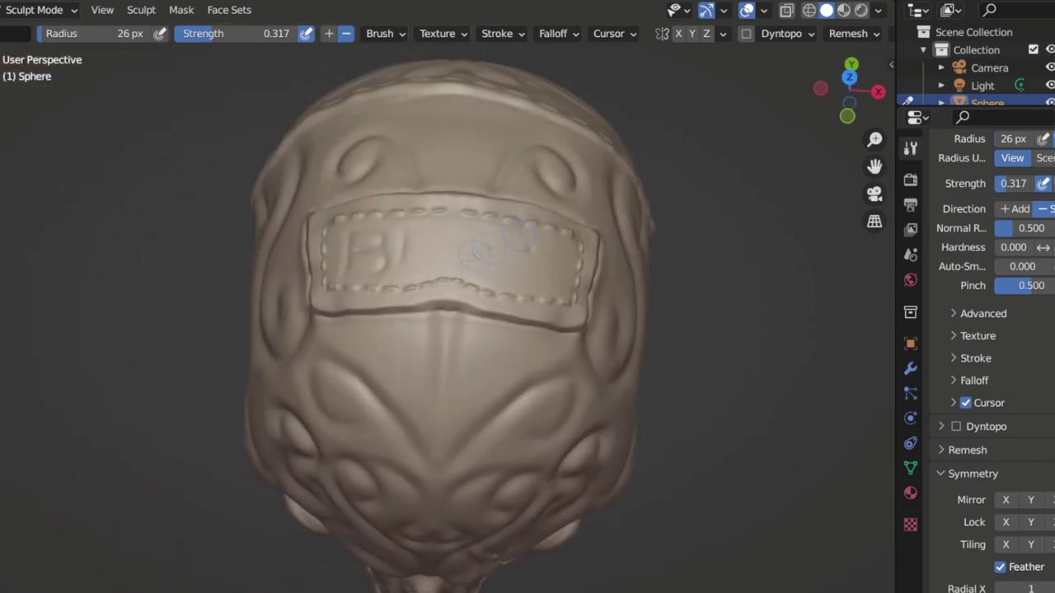
pyautogui.scroll(3, 551, 263)
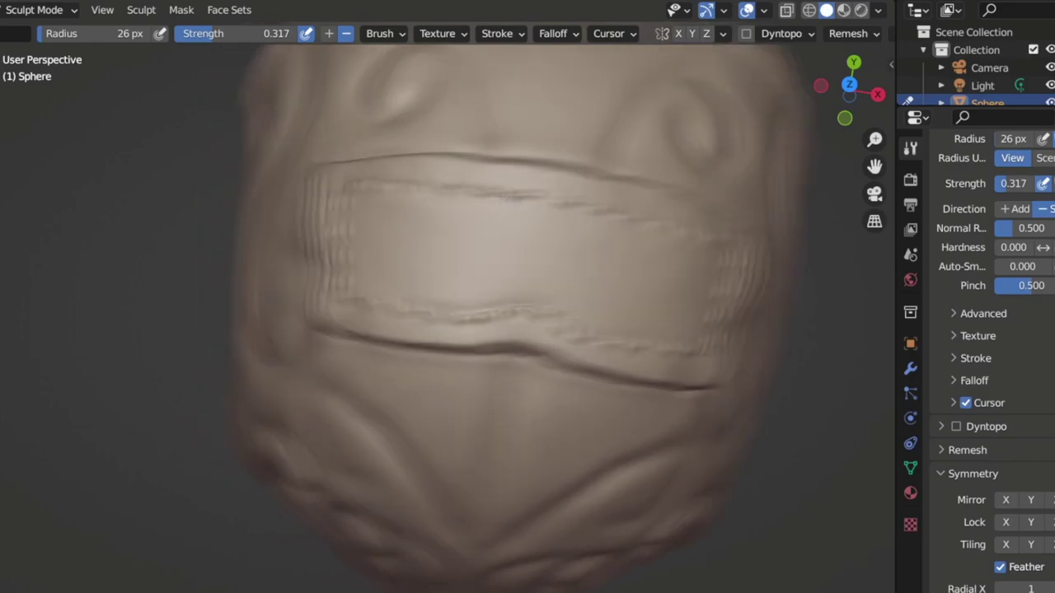
pyautogui.moveTo(461, 247); pyautogui.dragTo(304, 323, button='middle')
pyautogui.scroll(3, 431, 261)
pyautogui.moveTo(304, 322); pyautogui.dragTo(394, 326)
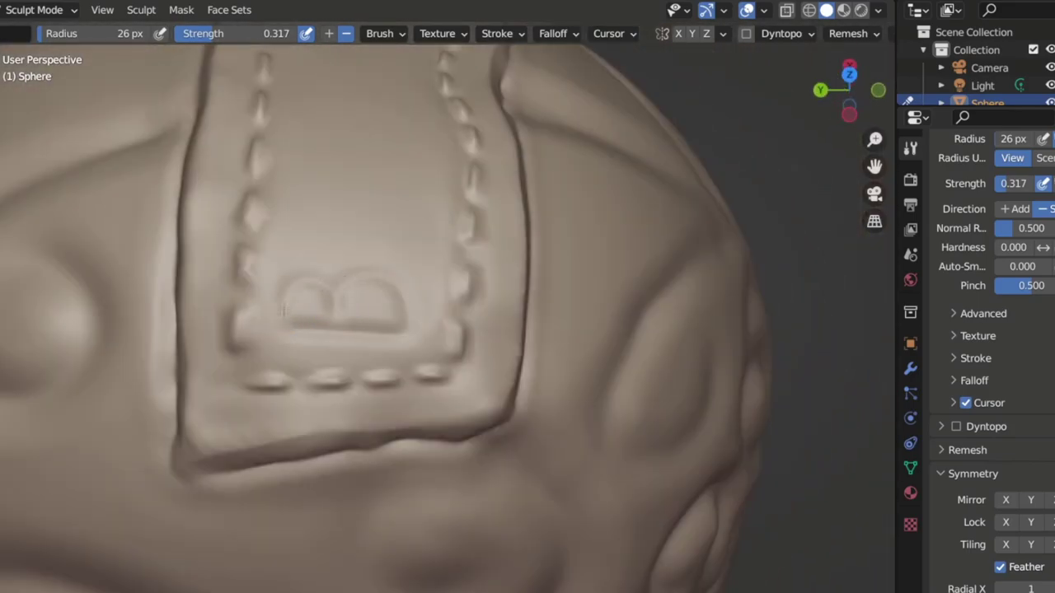
pyautogui.moveTo(284, 311); pyautogui.dragTo(285, 196, button='middle')
pyautogui.moveTo(285, 195); pyautogui.dragTo(293, 289)
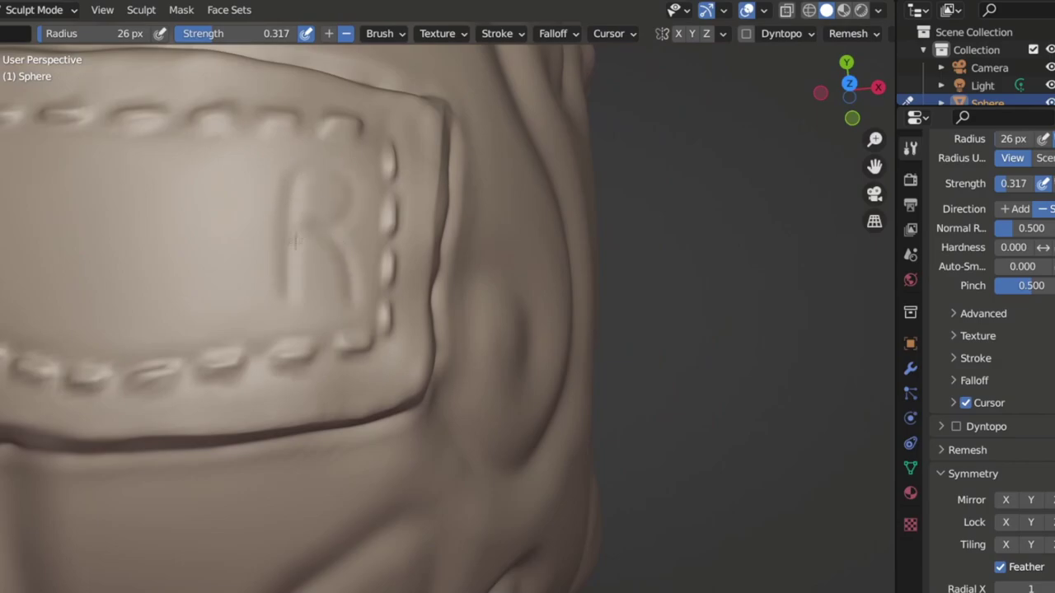
# Finish the letter strokes near the strap's right stitches and check both ends
pyautogui.moveTo(312, 175); pyautogui.dragTo(547, 229, button='middle')
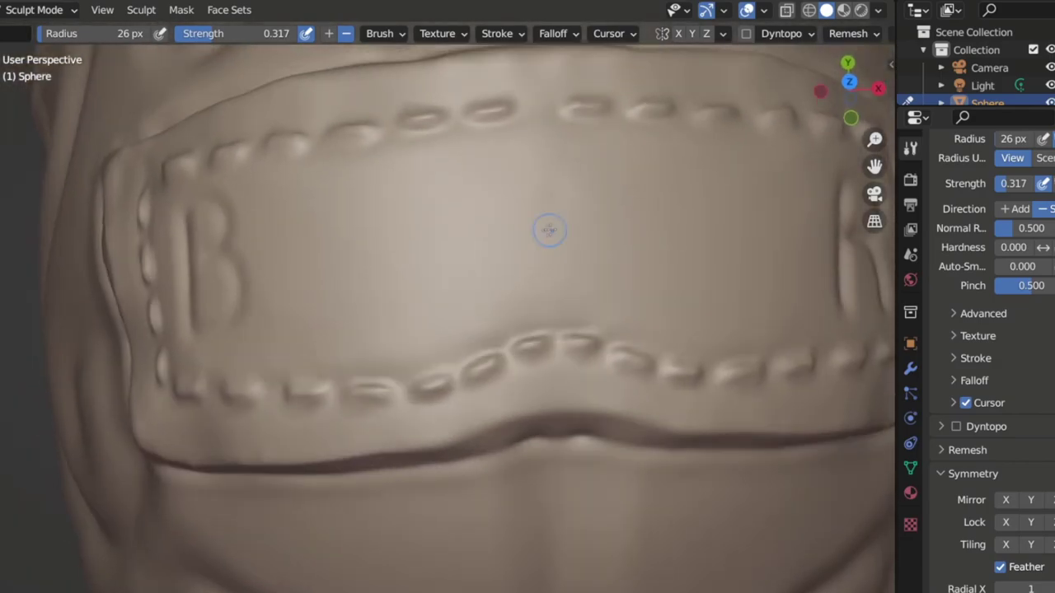
pyautogui.moveTo(415, 238)
pyautogui.mouseDown(button='middle')
pyautogui.moveTo(304, 192)
pyautogui.moveTo(503, 211)
pyautogui.moveTo(536, 189)
pyautogui.mouseUp(button='middle')
pyautogui.moveTo(544, 182); pyautogui.dragTo(519, 280)
pyautogui.moveTo(568, 321); pyautogui.dragTo(584, 173)
pyautogui.moveTo(519, 229); pyautogui.dragTo(491, 352, button='middle')
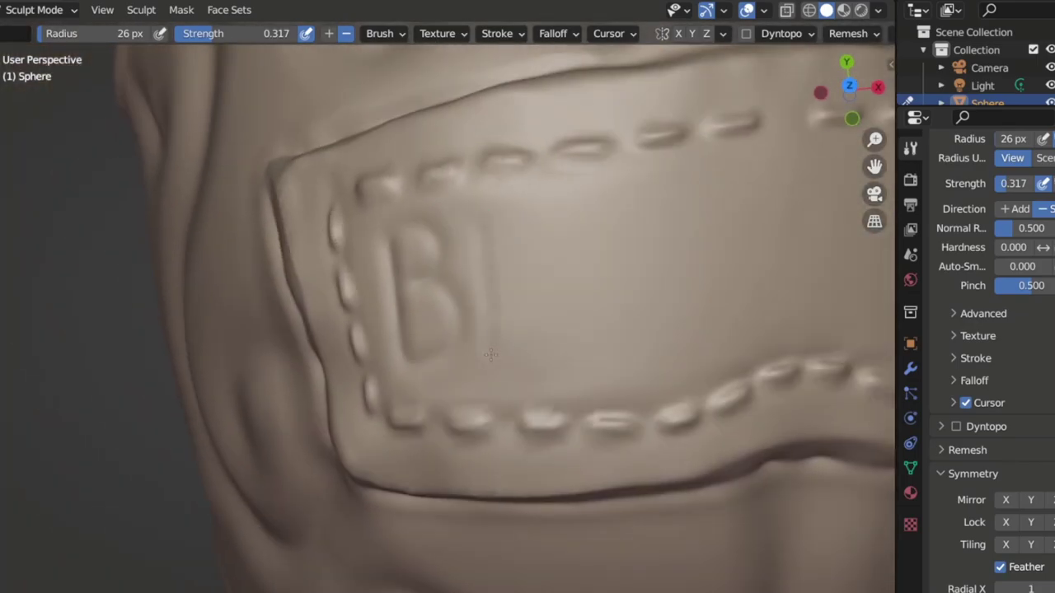
pyautogui.moveTo(505, 293); pyautogui.dragTo(498, 346, button='middle')
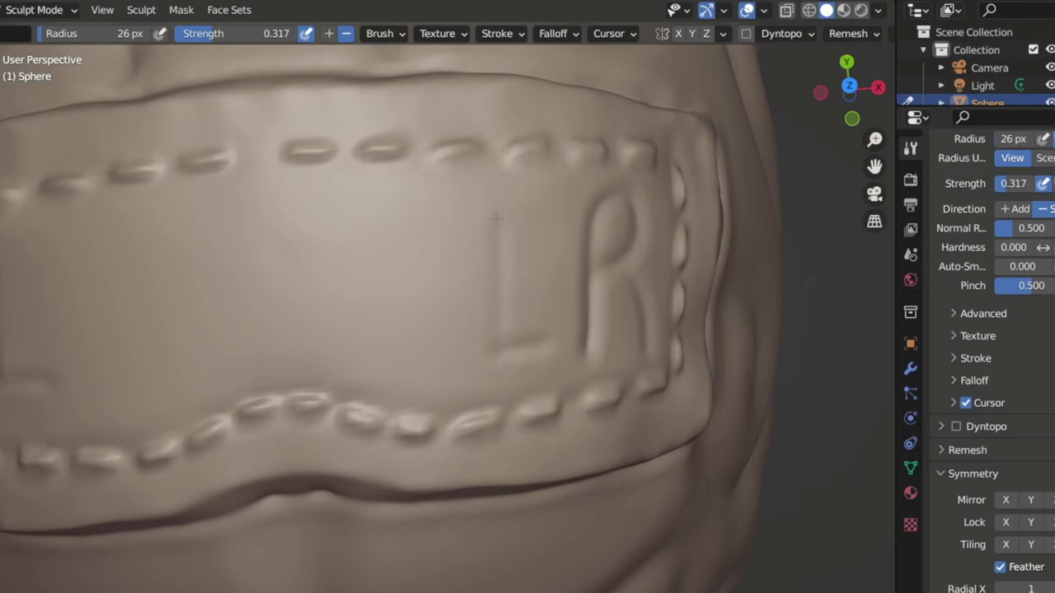
pyautogui.moveTo(533, 203); pyautogui.dragTo(547, 251, button='middle')
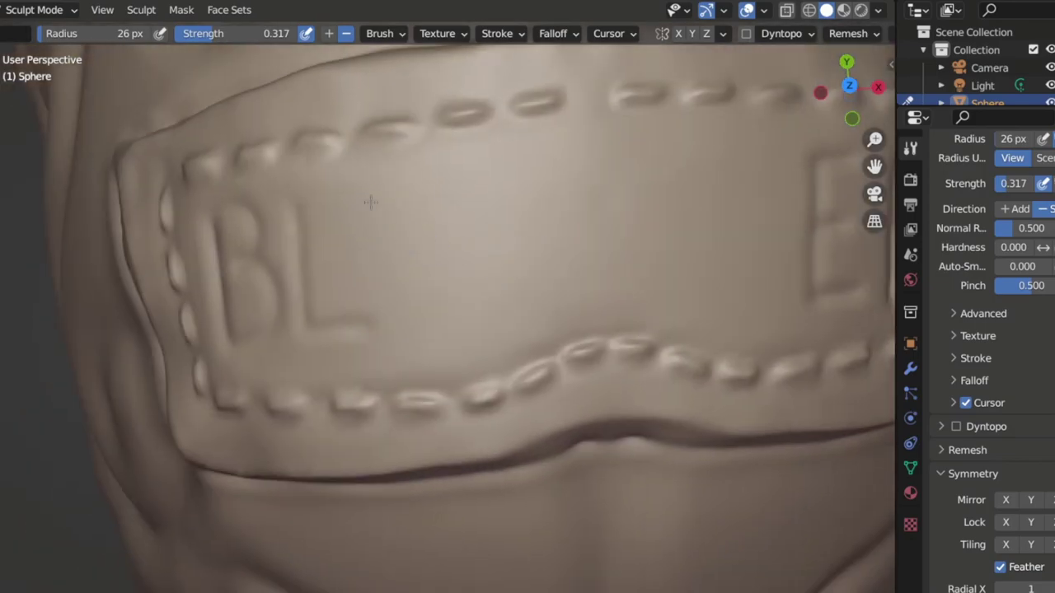
pyautogui.moveTo(403, 247)
pyautogui.mouseDown(button='middle')
pyautogui.moveTo(648, 200)
pyautogui.moveTo(428, 162)
pyautogui.moveTo(428, 214)
pyautogui.moveTo(404, 281)
pyautogui.mouseUp(button='middle')
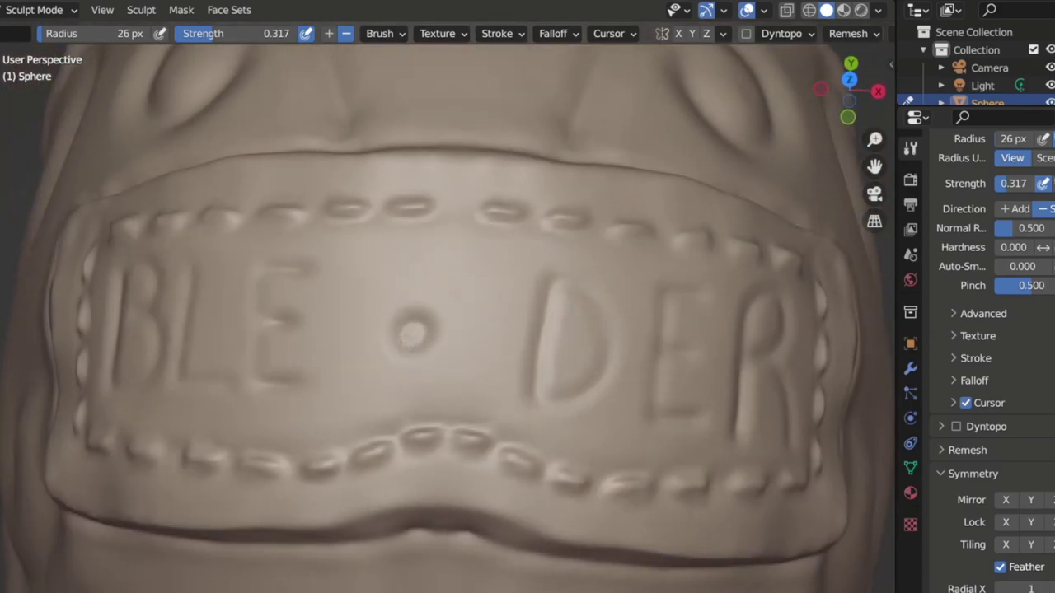
# Zoom out to review the BLE and DER lettering and central emblem on the skull
pyautogui.moveTo(413, 401); pyautogui.dragTo(389, 352, button='middle')
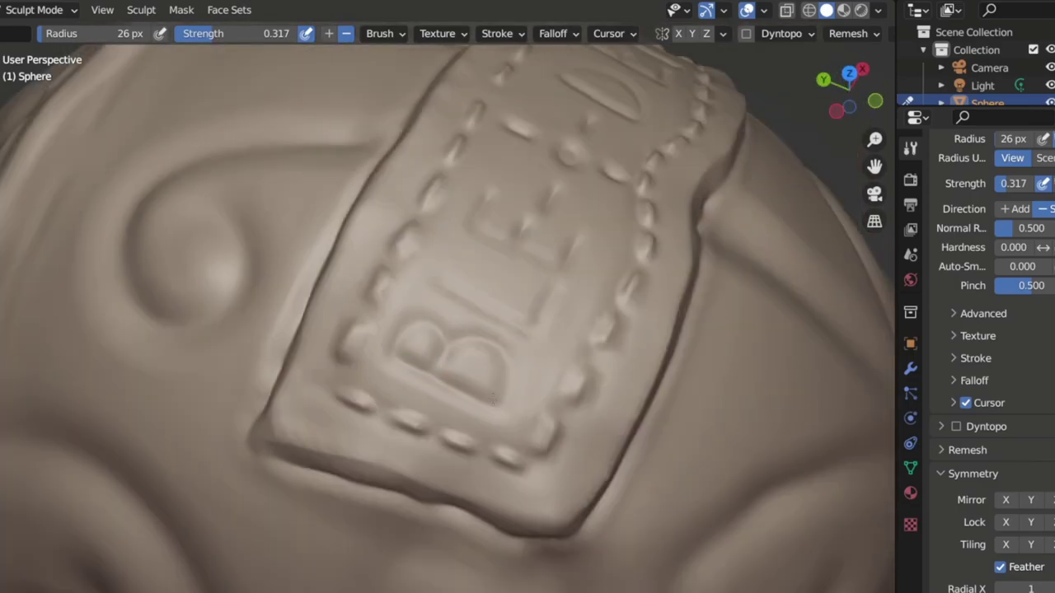
pyautogui.moveTo(409, 316); pyautogui.dragTo(427, 347, button='middle')
pyautogui.moveTo(446, 274)
pyautogui.mouseDown(button='middle')
pyautogui.moveTo(365, 365)
pyautogui.moveTo(453, 313)
pyautogui.moveTo(492, 314)
pyautogui.mouseUp(button='middle')
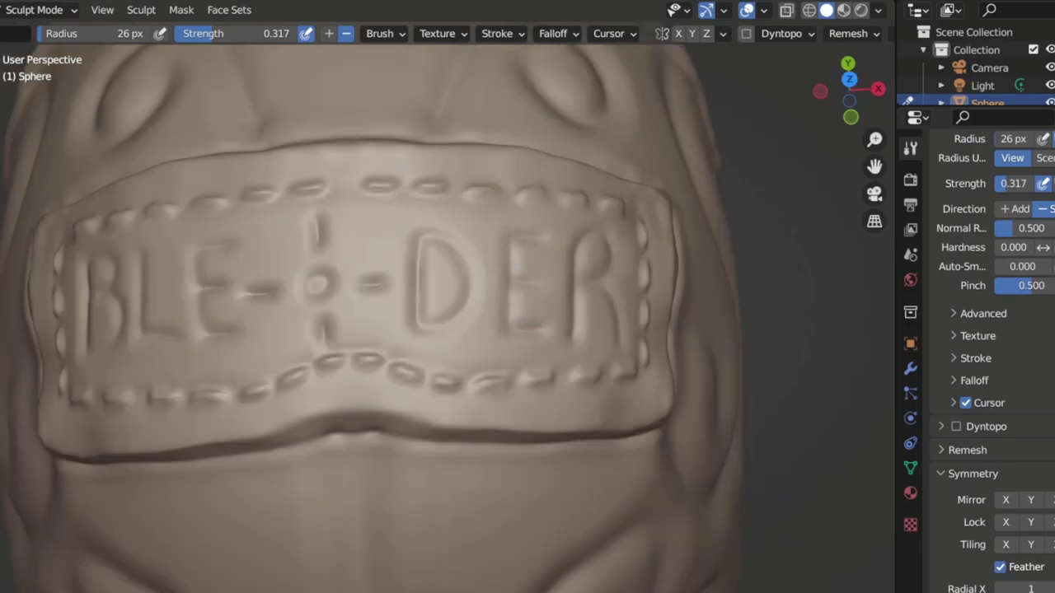
pyautogui.scroll(-6, 371, 305)
pyautogui.moveTo(437, 272)
pyautogui.mouseDown(button='middle')
pyautogui.moveTo(437, 247)
pyautogui.moveTo(445, 263)
pyautogui.mouseUp(button='middle')
pyautogui.scroll(-2, 436, 255)
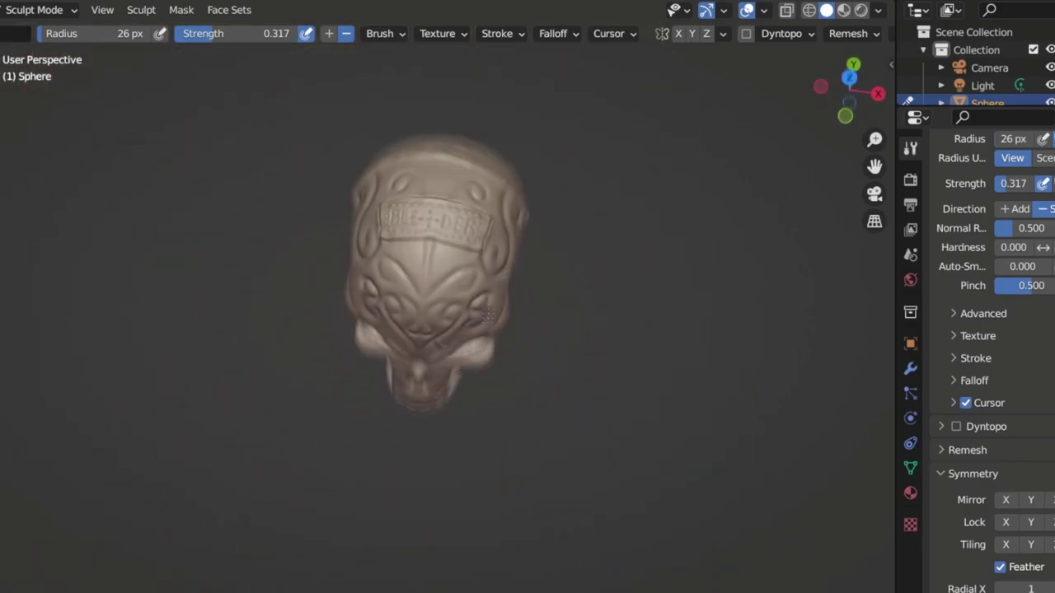